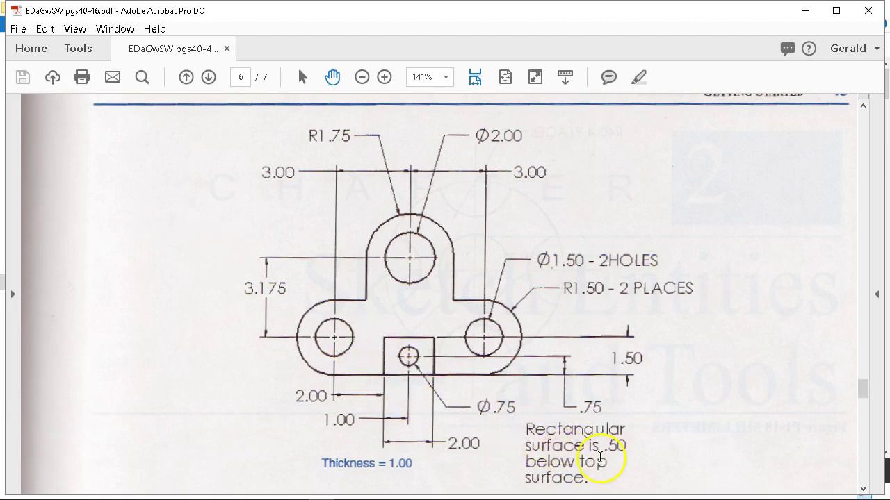
# Switch to SOLIDWORKS, create a new part from the Part In-Frac template and start a sketch on the Front plane.
pyautogui.scroll(-1, 570, 452)
pyautogui.scroll(1, 419, 357)
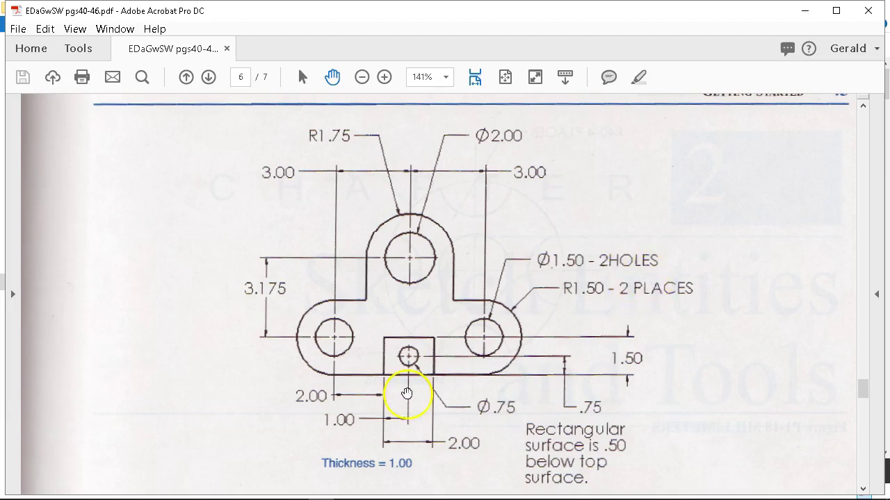
pyautogui.moveTo(299, 487)
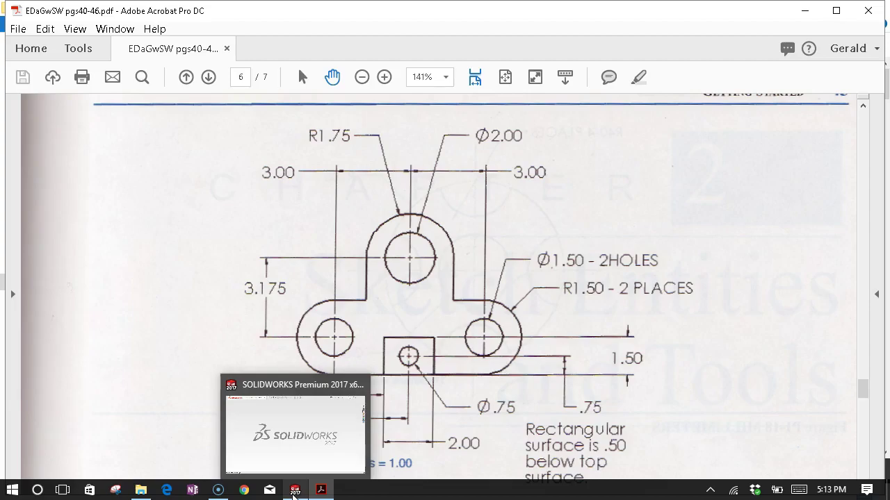
pyautogui.click(294, 490)
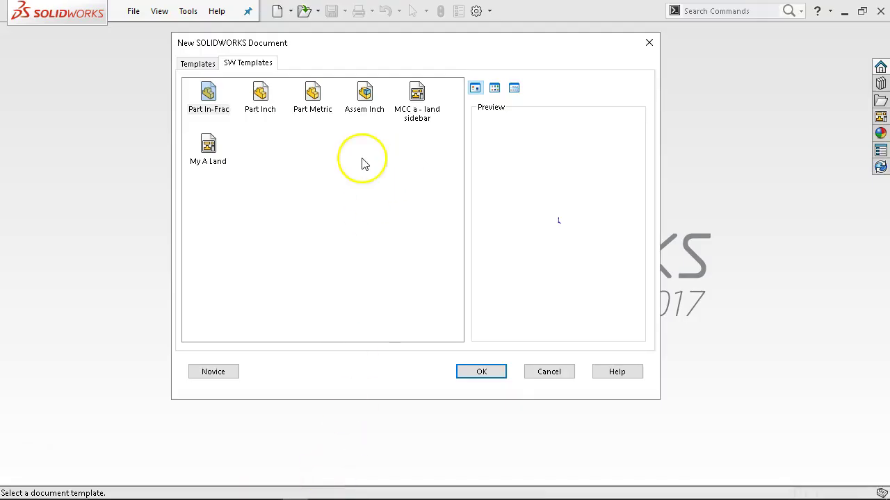
pyautogui.click(208, 98)
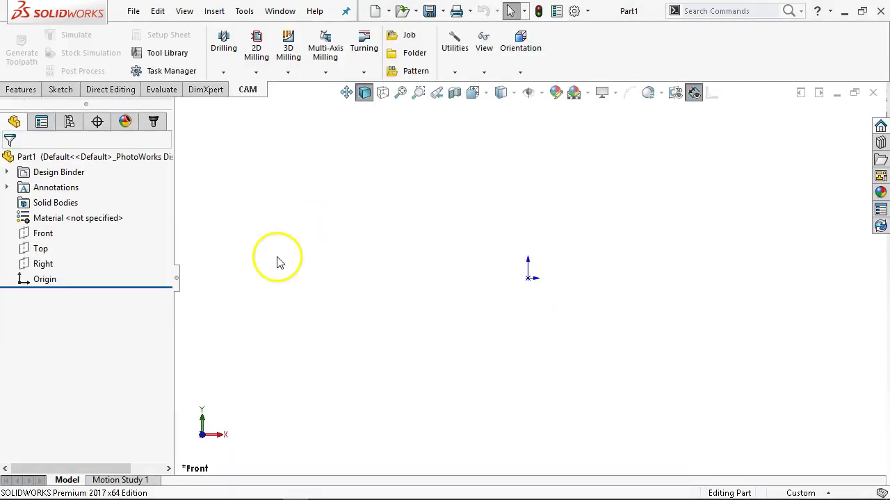
pyautogui.click(46, 233)
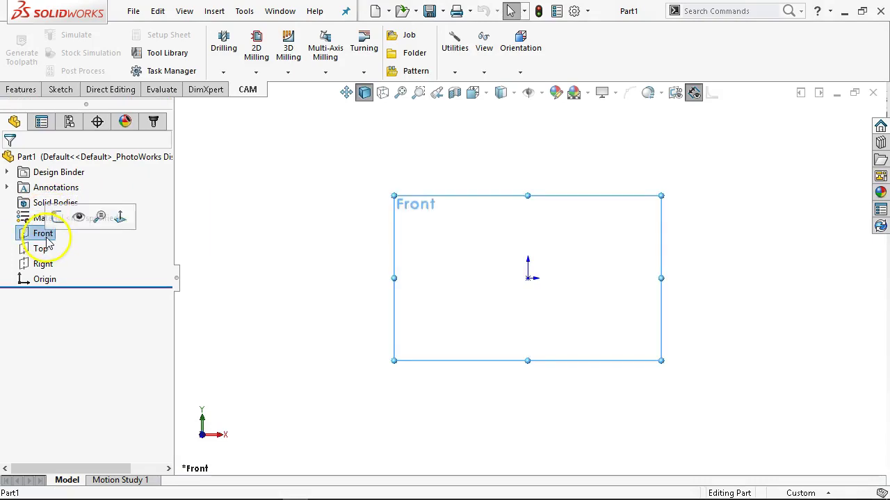
pyautogui.click(57, 218)
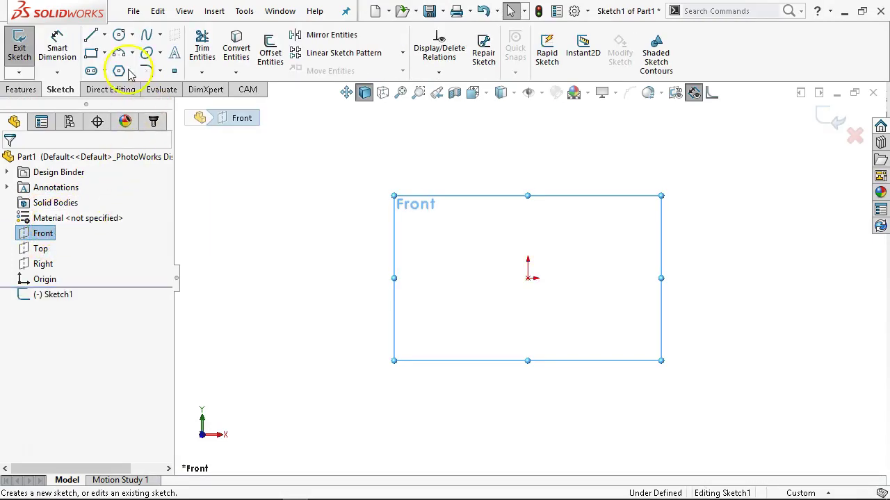
# Switch to Acrobat to check the shape and dimensions in the reference drawing, and return to SOLIDWORKS.
pyautogui.moveTo(294, 488)
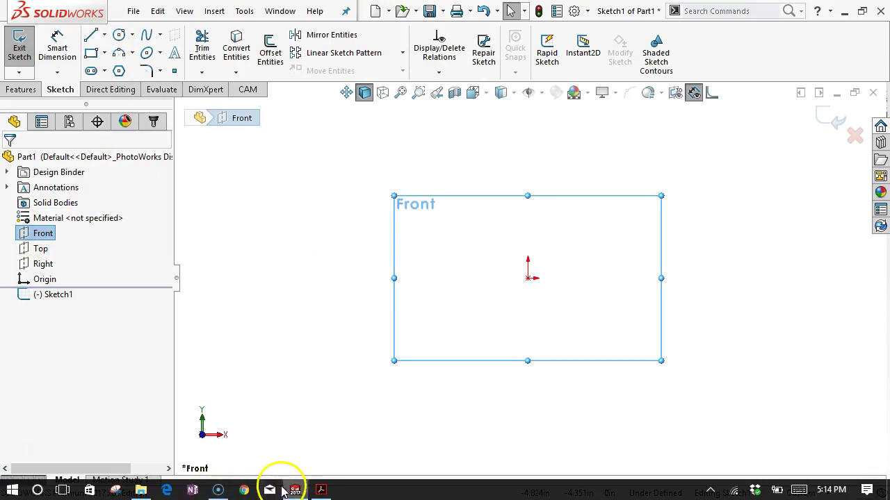
pyautogui.click(320, 490)
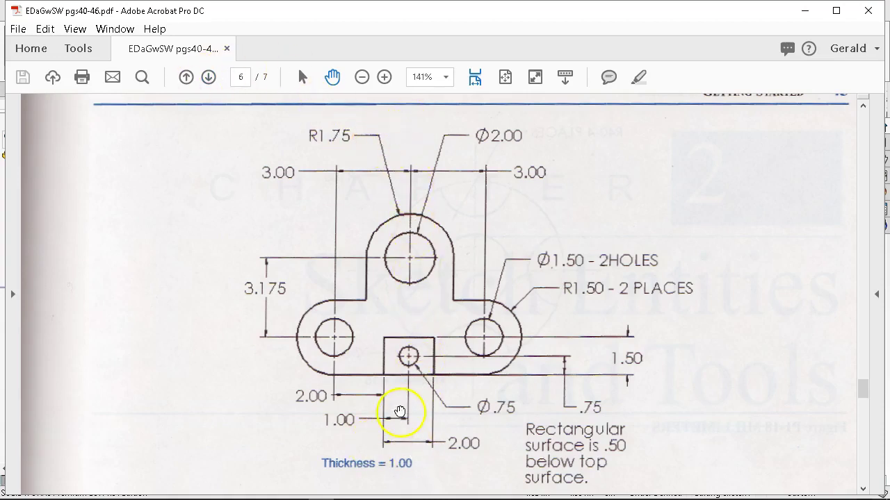
pyautogui.click(805, 10)
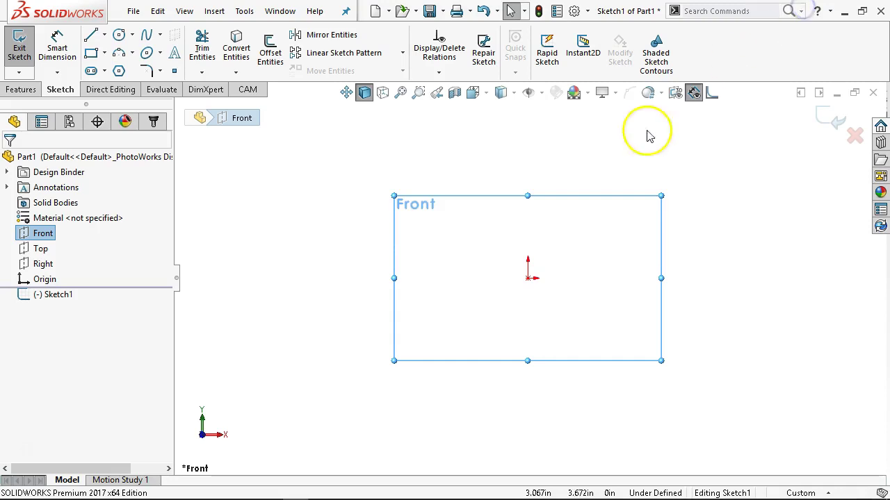
# Sketch a vertical construction centerline of infinite length through the origin.
pyautogui.click(105, 37)
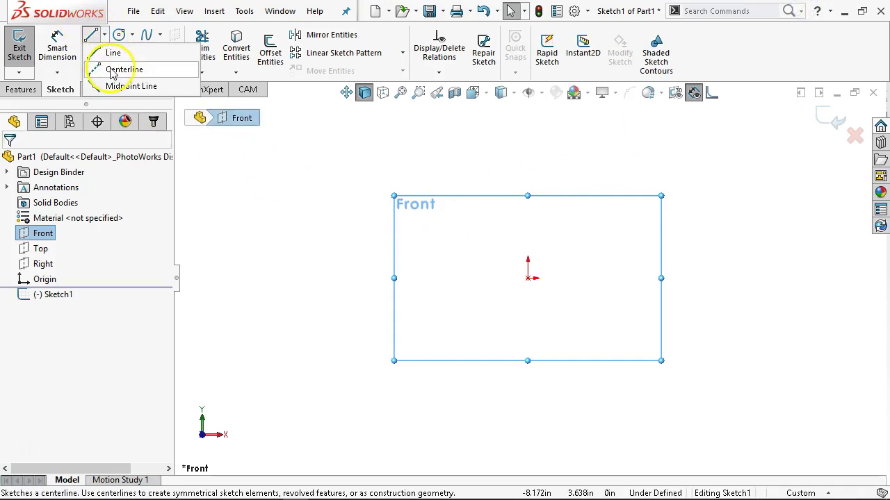
pyautogui.click(109, 67)
pyautogui.click(30, 269)
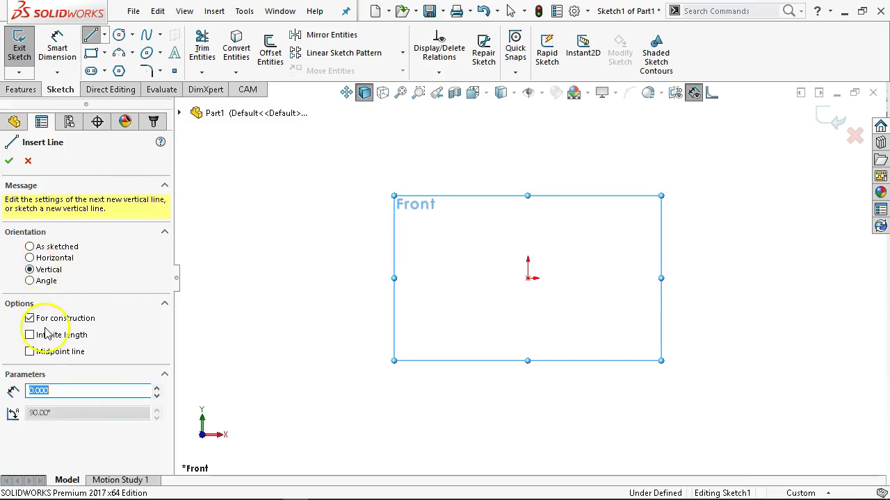
pyautogui.click(29, 335)
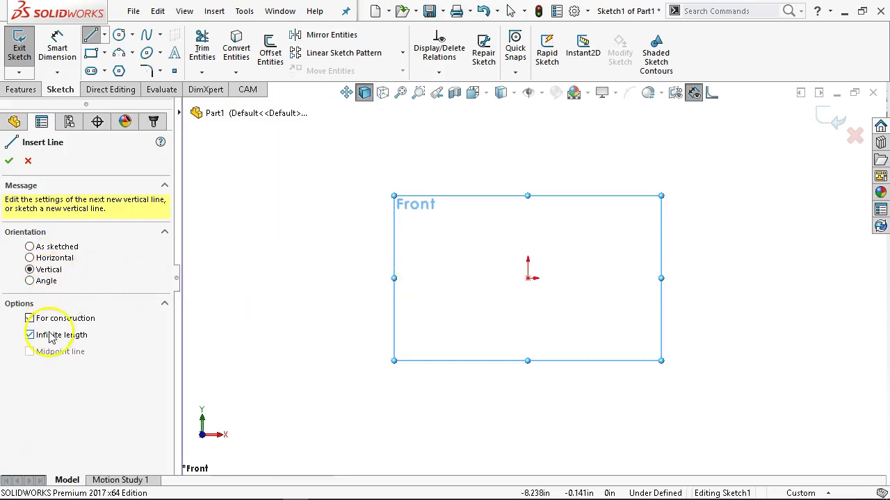
pyautogui.click(528, 278)
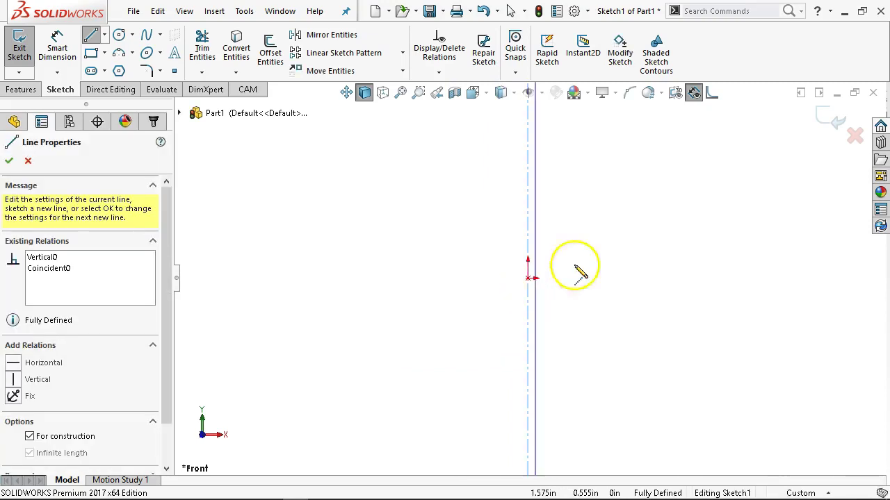
pyautogui.rightClick(627, 230)
pyautogui.click(659, 232)
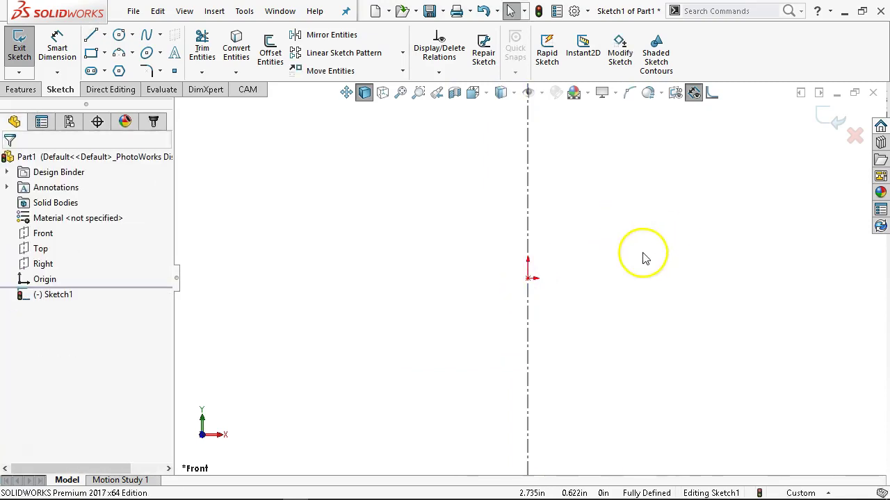
# Sketch a horizontal line about 7.06 in long from the origin to the right of the centerline.
pyautogui.scroll(-1, 608, 182)
pyautogui.scroll(-5, 607, 182)
pyautogui.scroll(2, 607, 181)
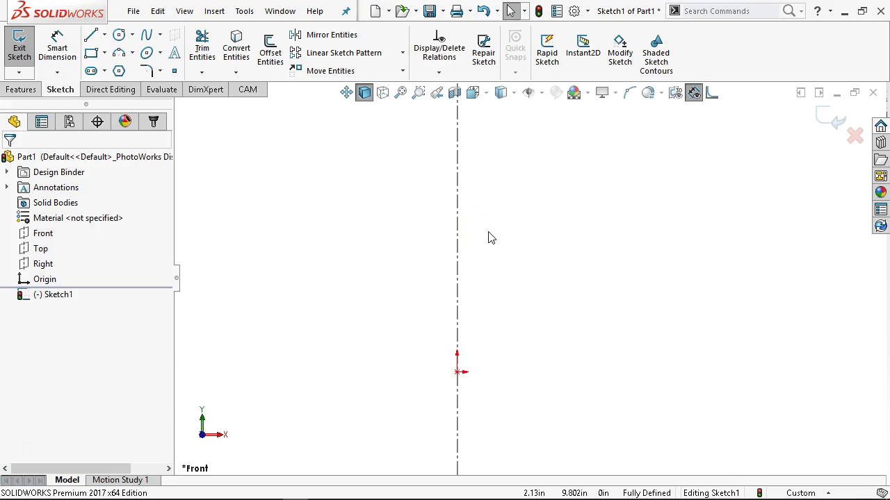
pyautogui.click(94, 36)
pyautogui.click(458, 372)
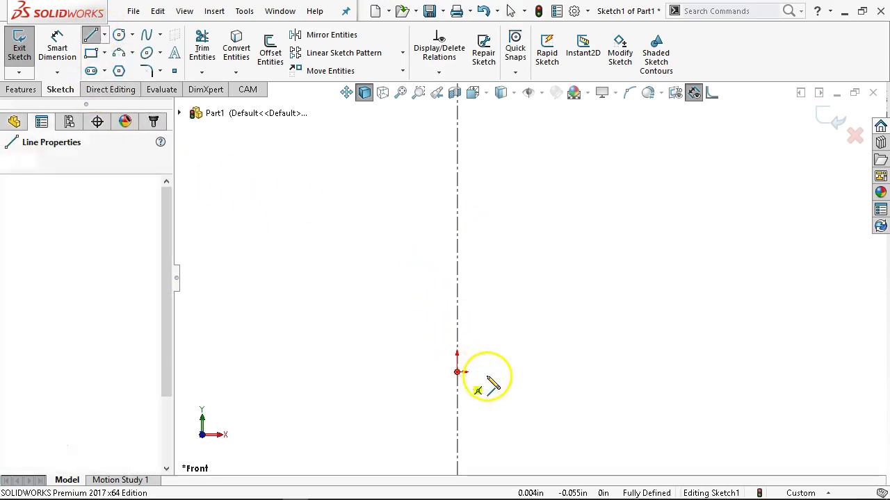
pyautogui.click(560, 373)
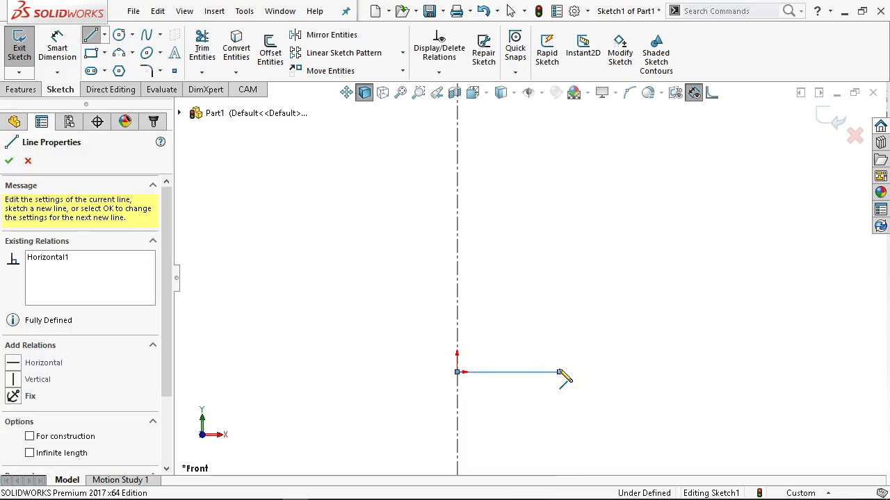
# Continue the profile from the line's right end with a 180° tangent arc of about 5.96 in radius, ending above its start point.
pyautogui.click(559, 373)
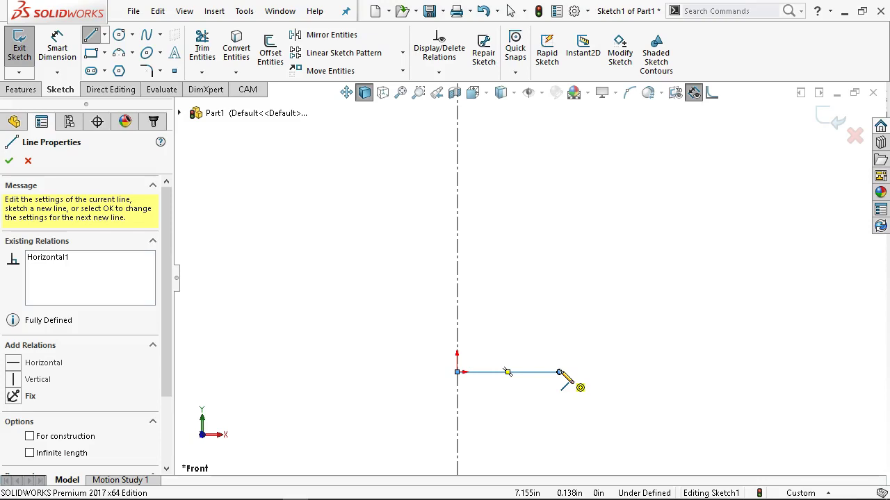
pyautogui.click(559, 372)
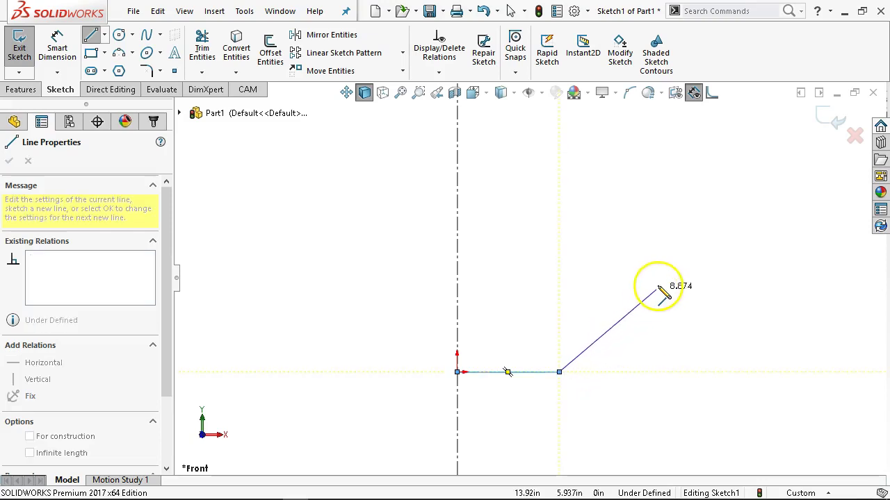
pyautogui.click(560, 372)
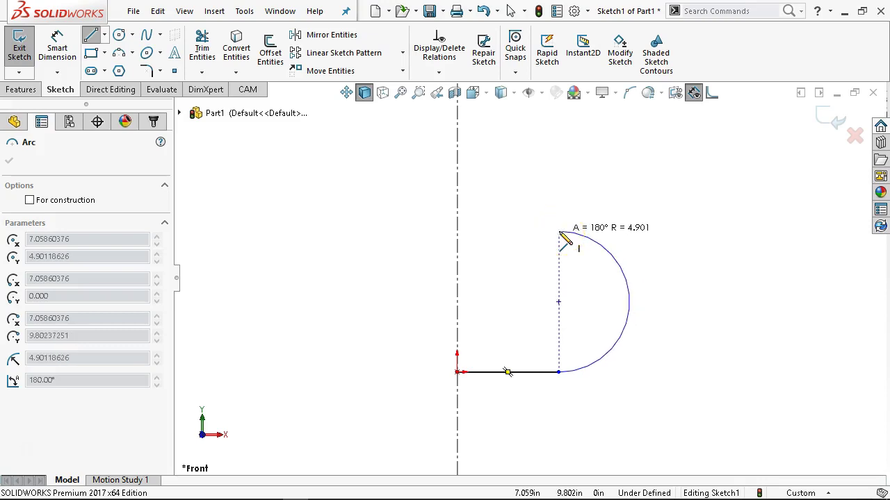
pyautogui.moveTo(559, 233); pyautogui.dragTo(560, 203)
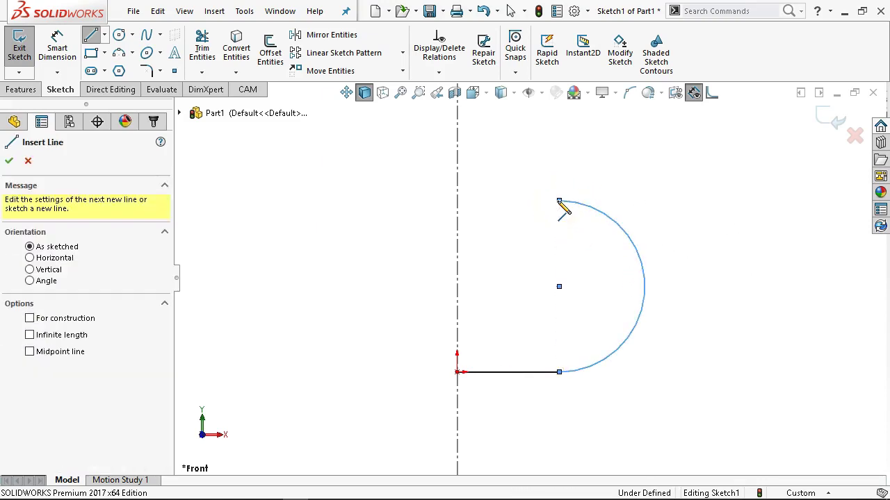
# Complete the half profile with short horizontal and vertical lines and a tangent arc of about 4.37 in radius ending on the centerline.
pyautogui.click(527, 201)
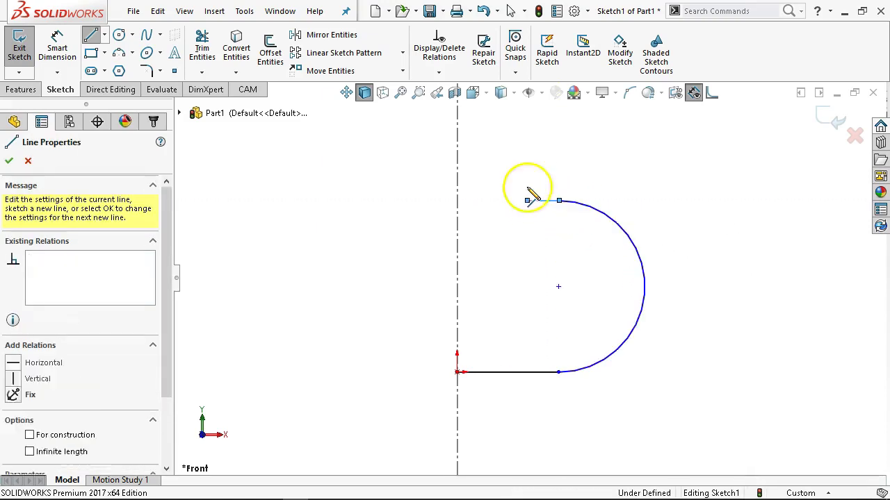
pyautogui.click(527, 170)
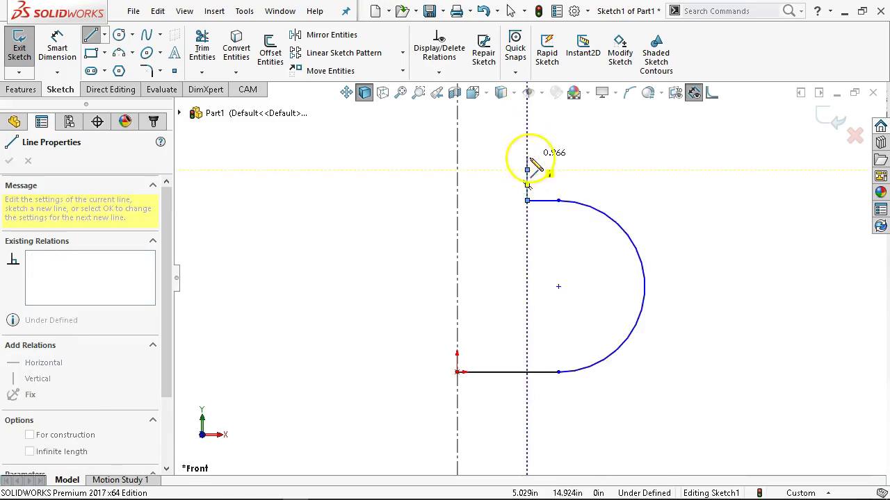
pyautogui.moveTo(528, 174)
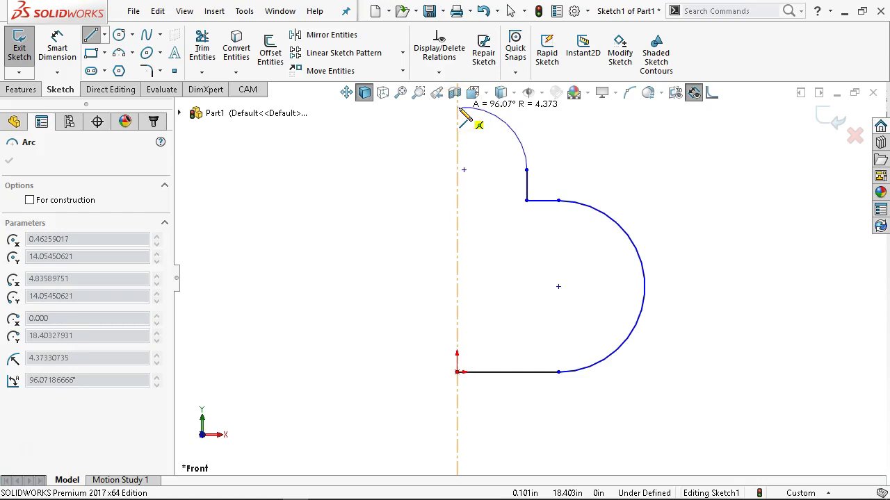
pyautogui.click(458, 109)
pyautogui.rightClick(591, 174)
pyautogui.click(627, 181)
# Dimension the radius of the large lower arc as 1.5 in.
pyautogui.scroll(2, 576, 208)
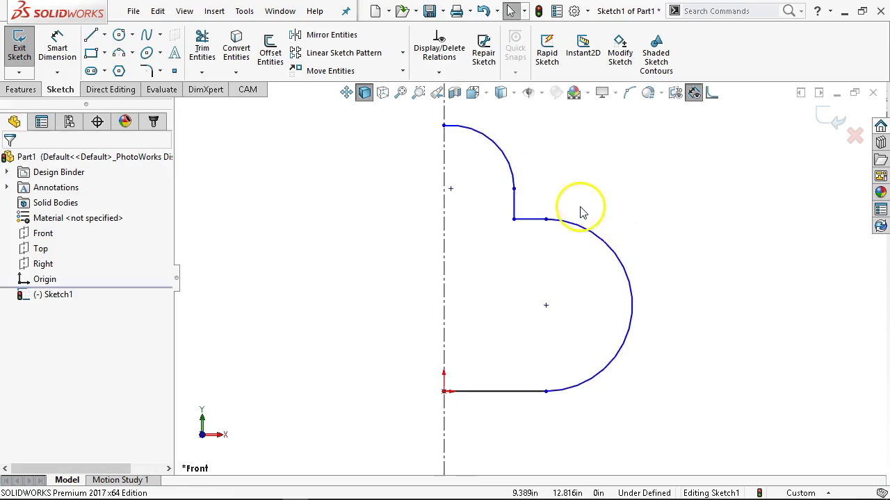
pyautogui.scroll(-1, 580, 213)
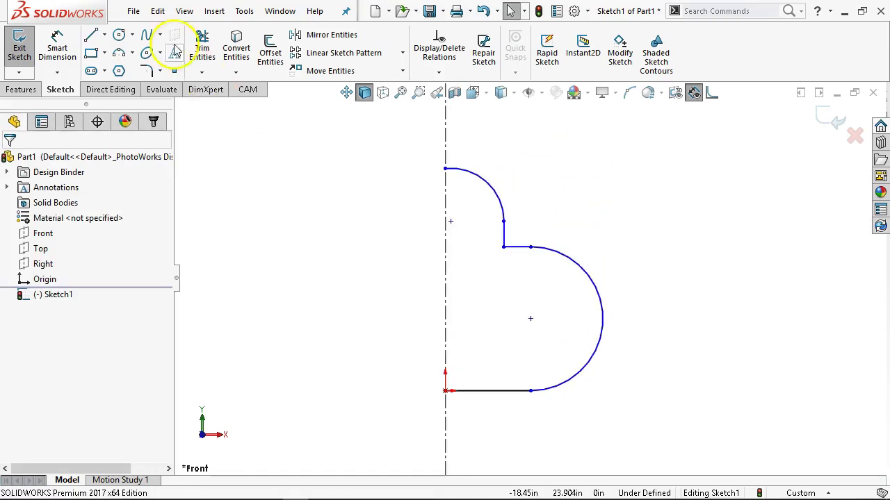
pyautogui.click(57, 48)
pyautogui.click(592, 279)
pyautogui.click(702, 209)
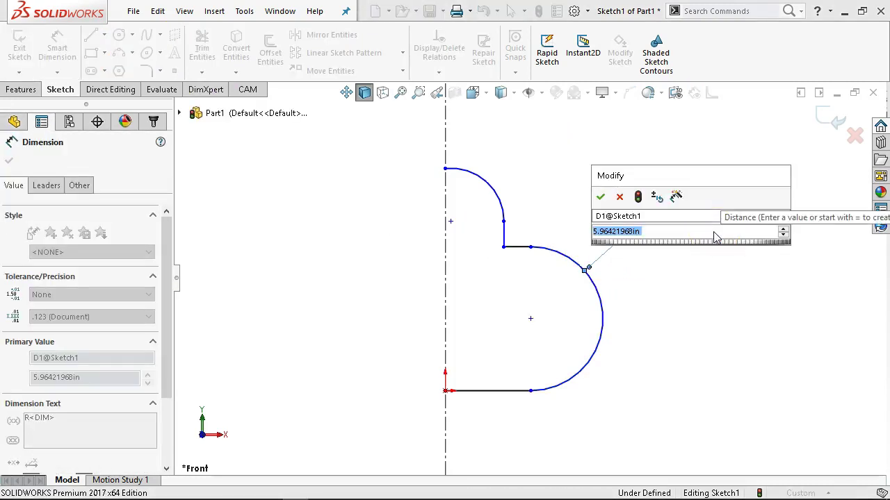
pyautogui.write('1.5')
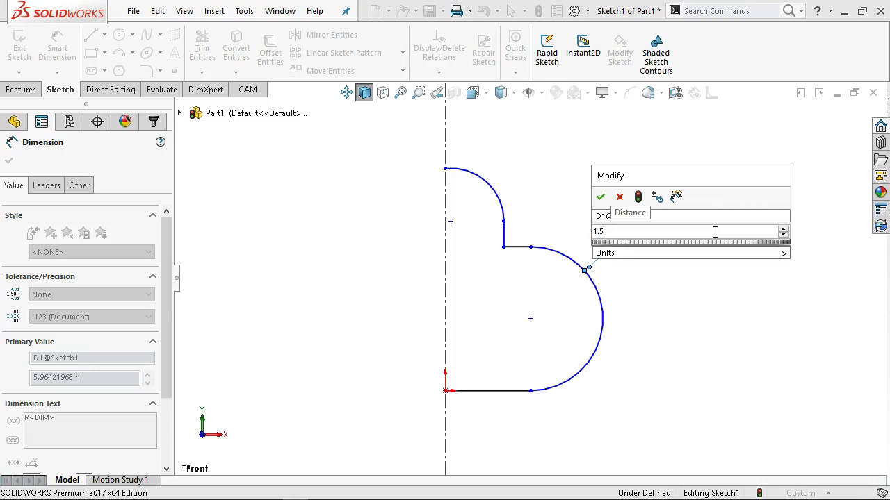
pyautogui.press('Return')
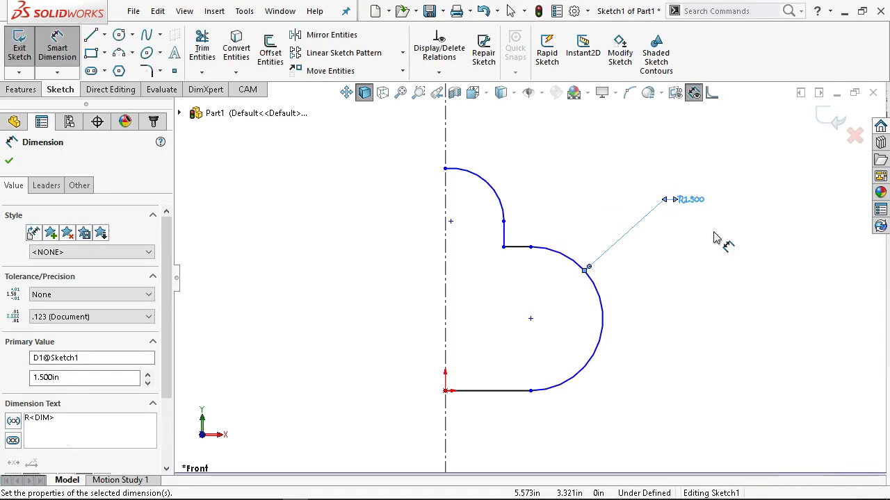
# Dimension the radius of the upper arc as 1.75 in and end dimensioning.
pyautogui.click(493, 192)
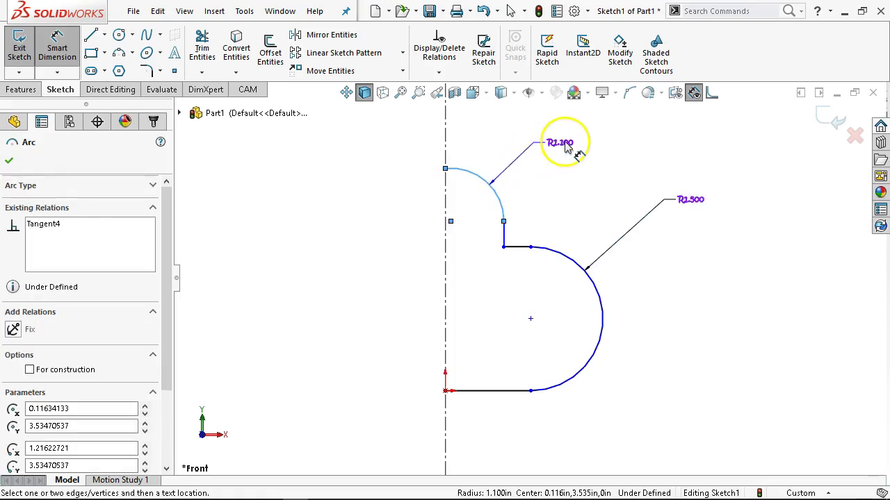
pyautogui.click(646, 145)
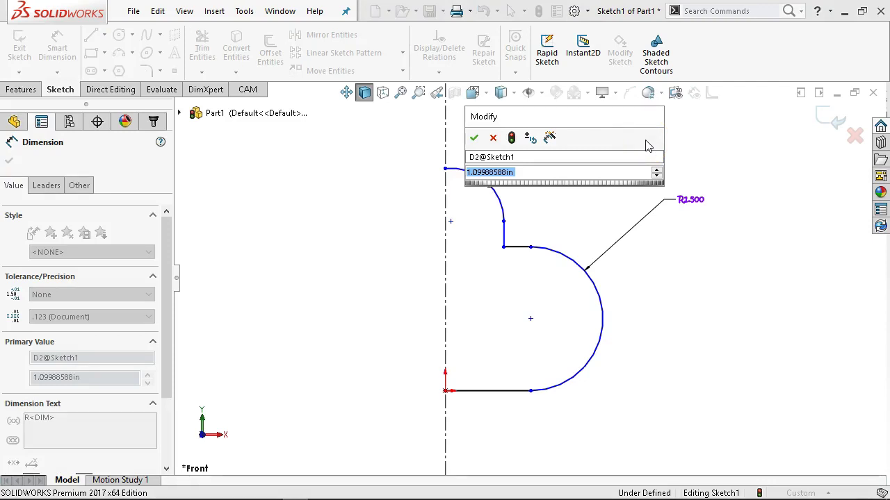
pyautogui.write('1.75')
pyautogui.press('Return')
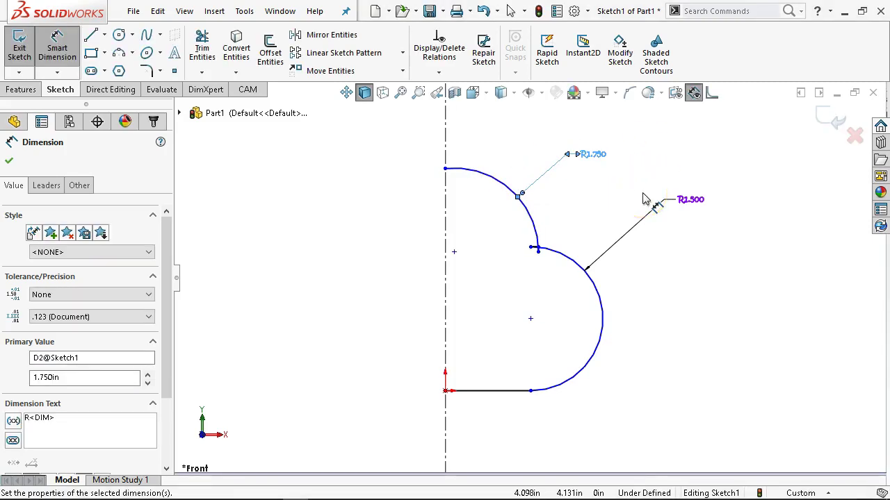
pyautogui.scroll(1, 616, 210)
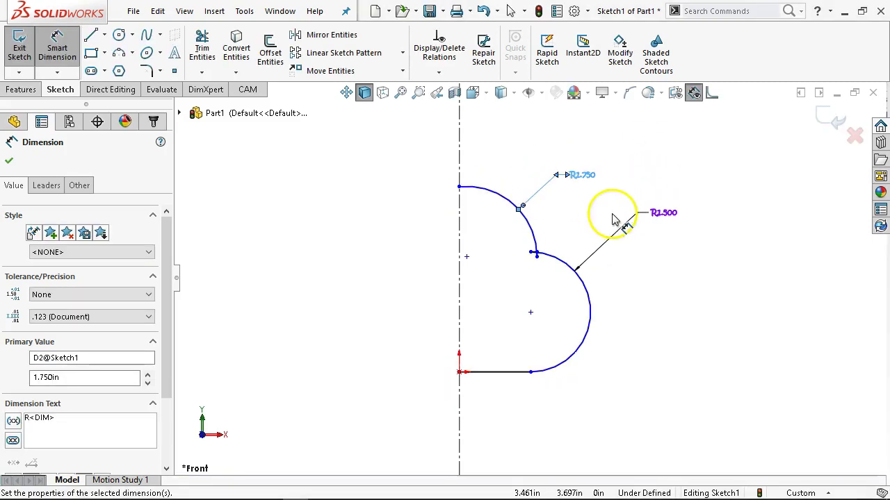
pyautogui.rightClick(649, 150)
pyautogui.click(685, 194)
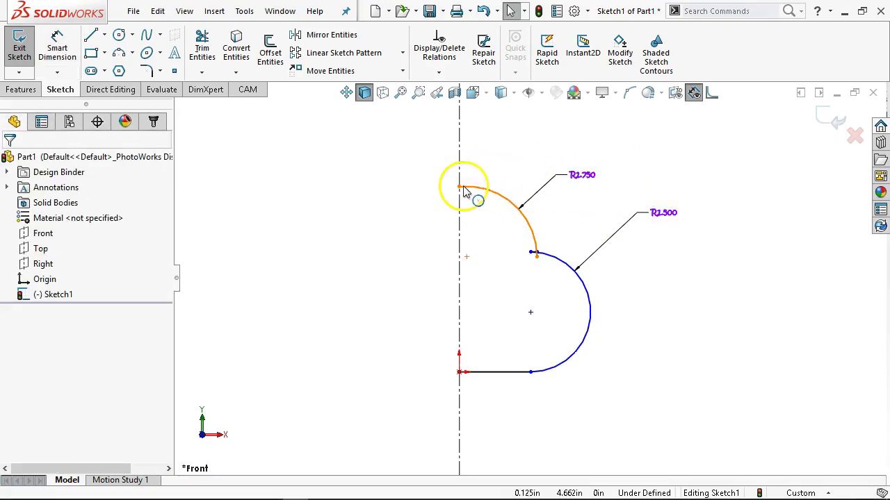
# Move the upper arc's top endpoint up along the centerline to about 5.53 in above the origin.
pyautogui.moveTo(459, 187); pyautogui.dragTo(459, 152)
pyautogui.scroll(-5, 501, 263)
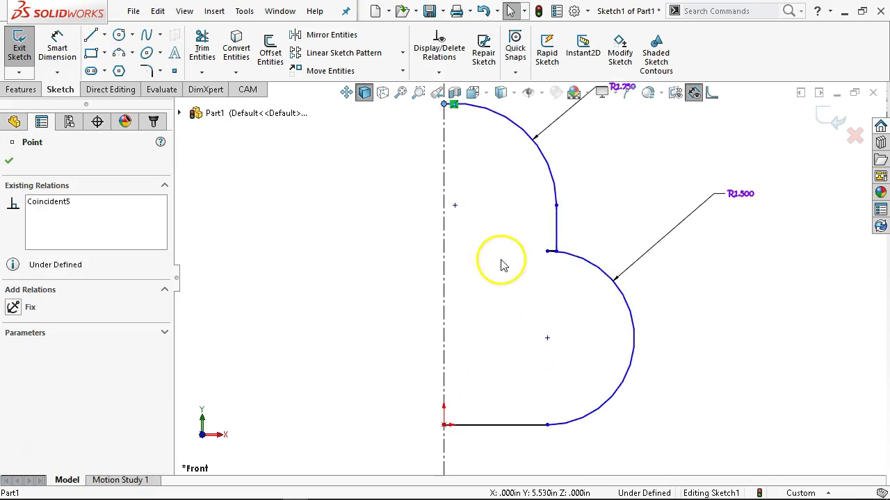
# Move the inner corner point of the half profile toward the centerline, to about 1.28 in from it and 3 in above the origin.
pyautogui.moveTo(602, 248); pyautogui.dragTo(537, 247)
pyautogui.scroll(5, 540, 364)
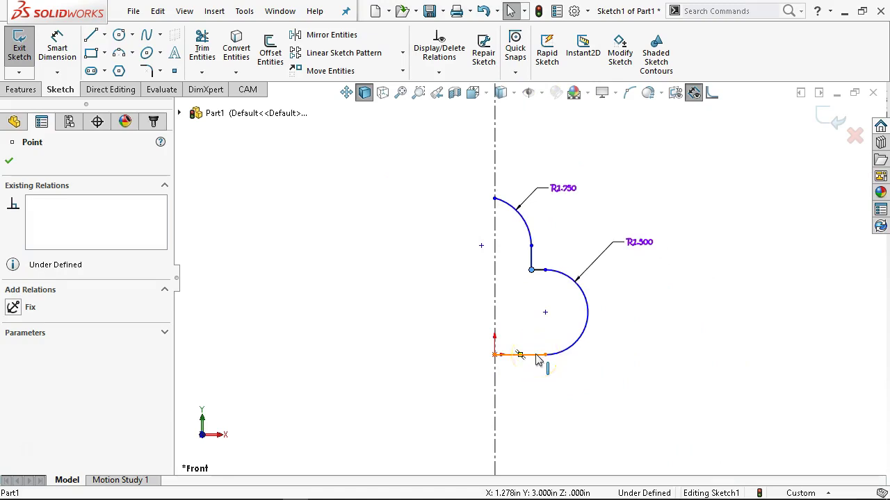
pyautogui.scroll(-2, 531, 279)
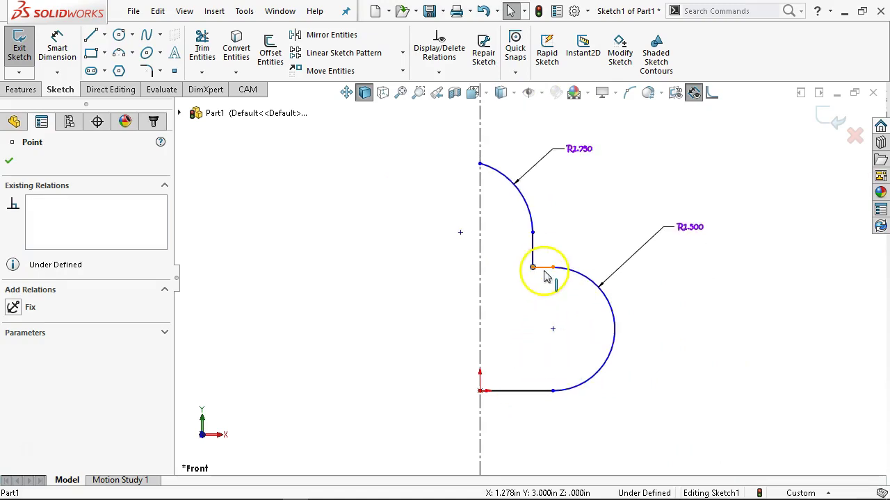
pyautogui.scroll(-1, 546, 281)
pyautogui.moveTo(531, 261)
pyautogui.mouseDown()
pyautogui.moveTo(588, 217)
pyautogui.moveTo(572, 312)
pyautogui.moveTo(640, 318)
pyautogui.moveTo(526, 279)
pyautogui.moveTo(534, 279)
pyautogui.mouseUp()
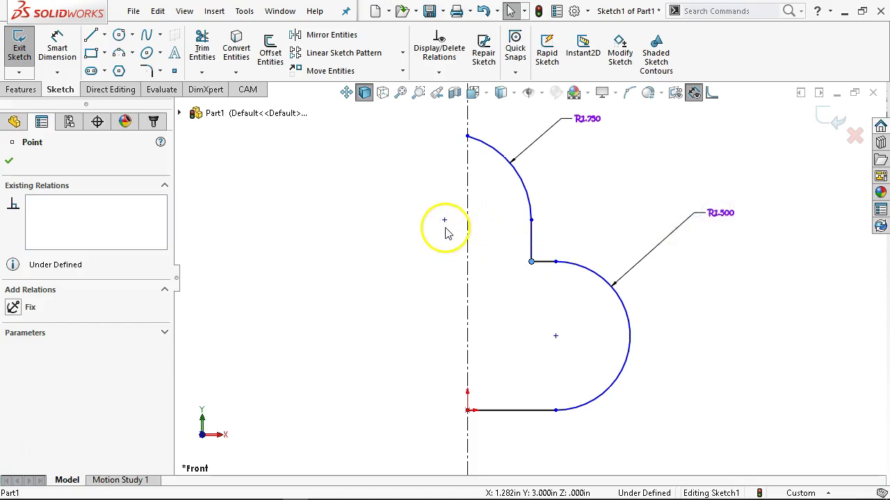
# Add a Coincident relation between the upper arc's center point and the vertical centerline.
pyautogui.keyDown('ctrl'); pyautogui.click(467, 288); pyautogui.keyUp('ctrl')
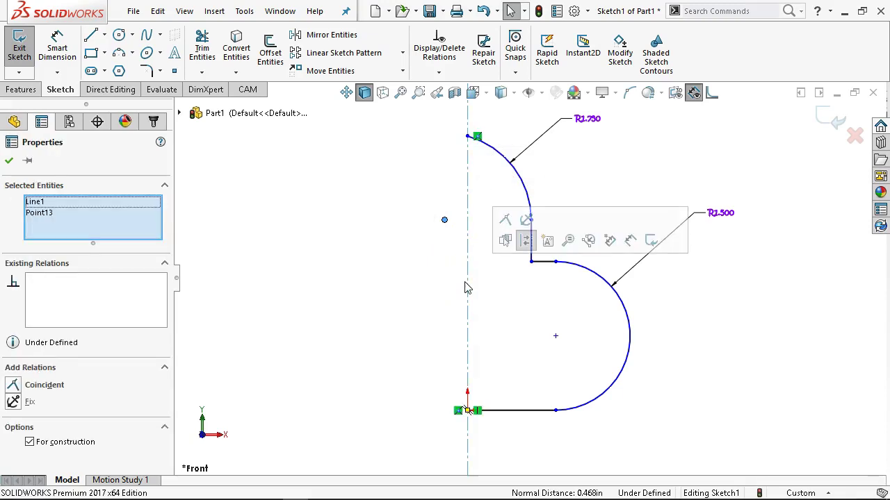
pyautogui.click(504, 219)
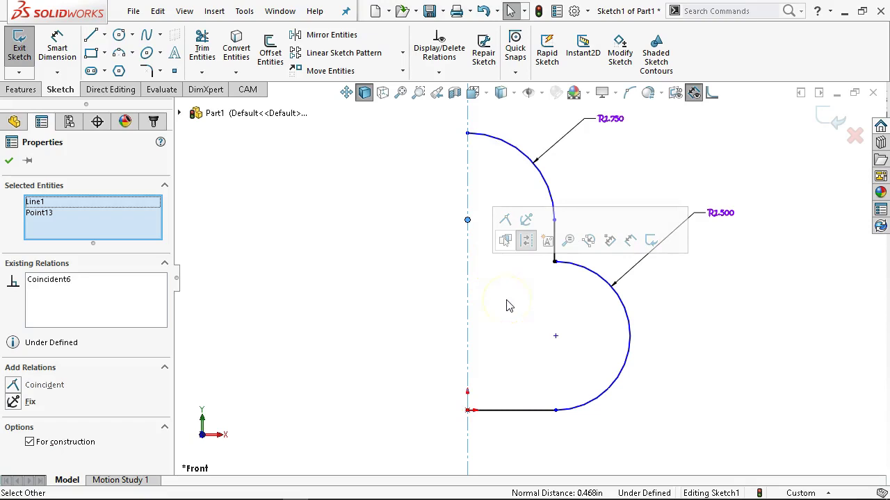
pyautogui.click(510, 306)
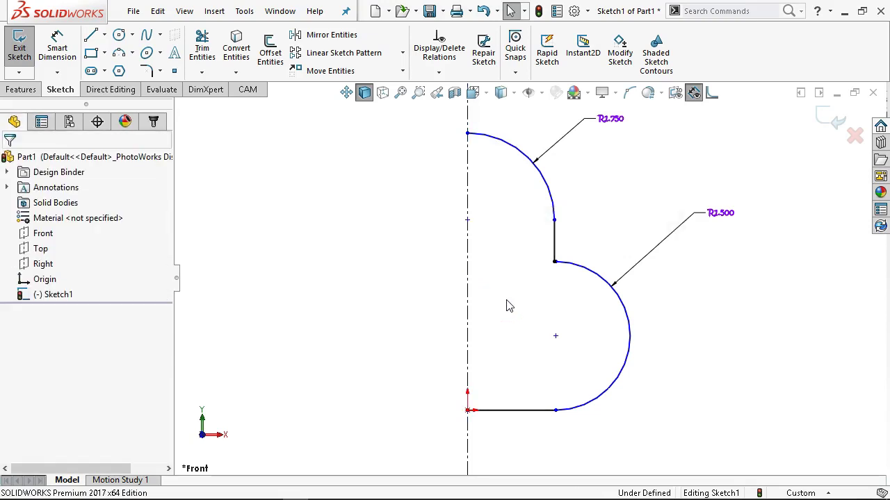
# Sketch a circle of about 0.87 in radius centered on the large lower arc's center point.
pyautogui.scroll(2, 509, 306)
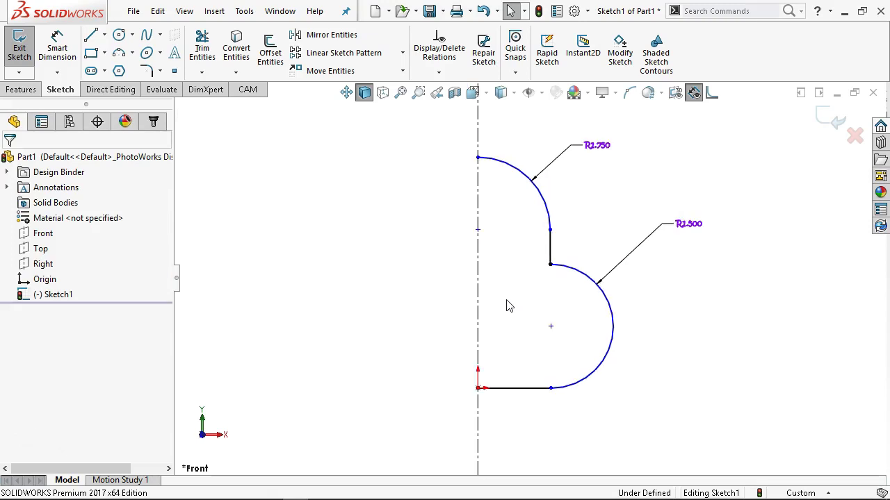
pyautogui.scroll(1, 509, 306)
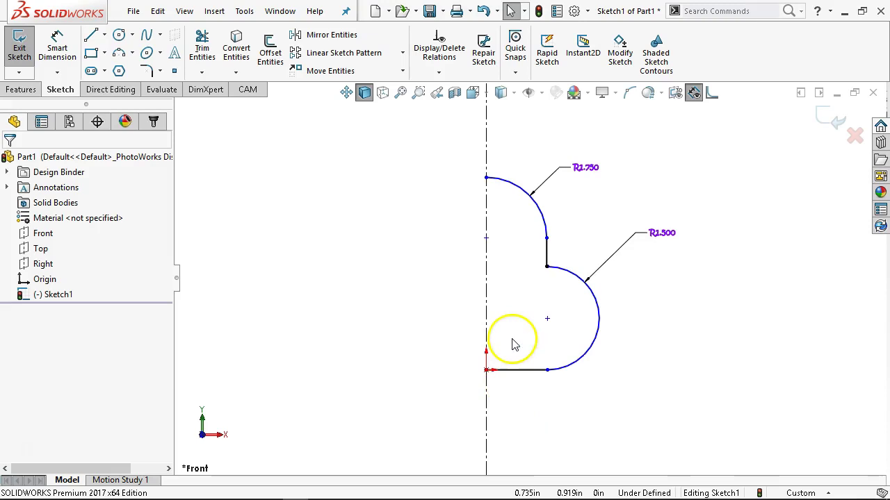
pyautogui.click(119, 35)
pyautogui.click(547, 318)
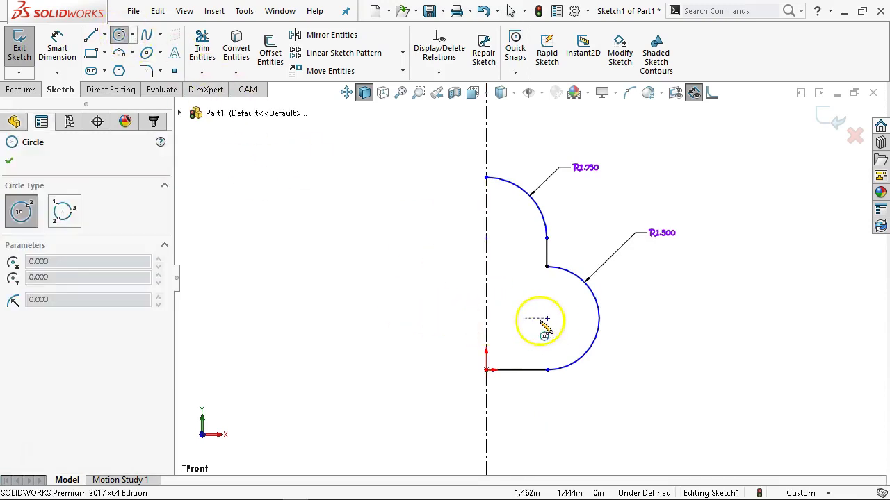
pyautogui.click(566, 340)
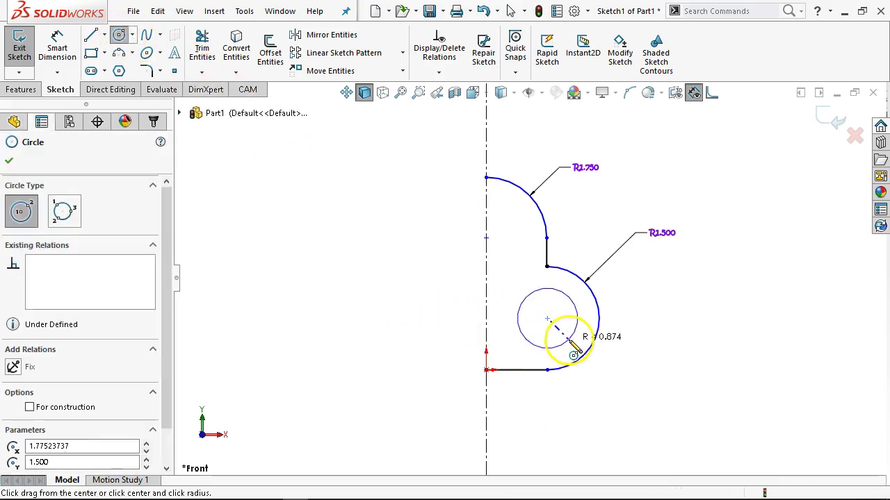
# Dimension the circle's diameter as 1.5 in and place the dimension text clear of the outline.
pyautogui.rightClick(574, 295)
pyautogui.click(705, 318)
pyautogui.click(578, 319)
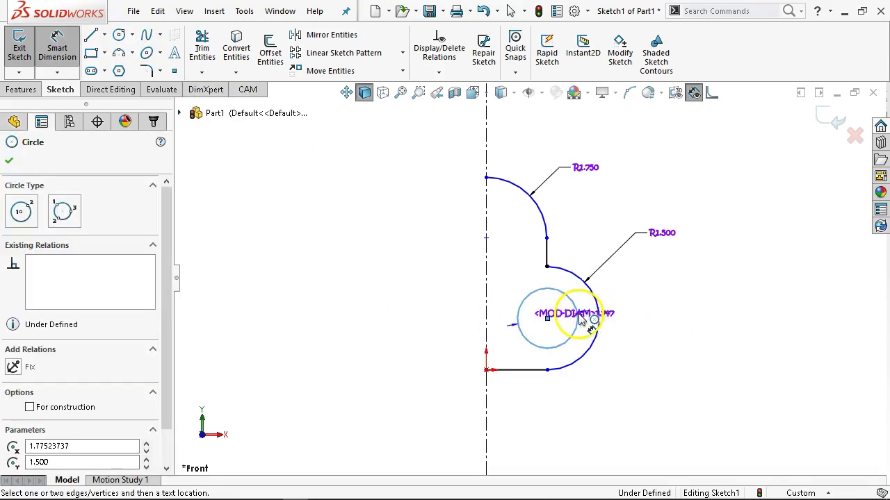
pyautogui.click(646, 291)
pyautogui.write('1.5')
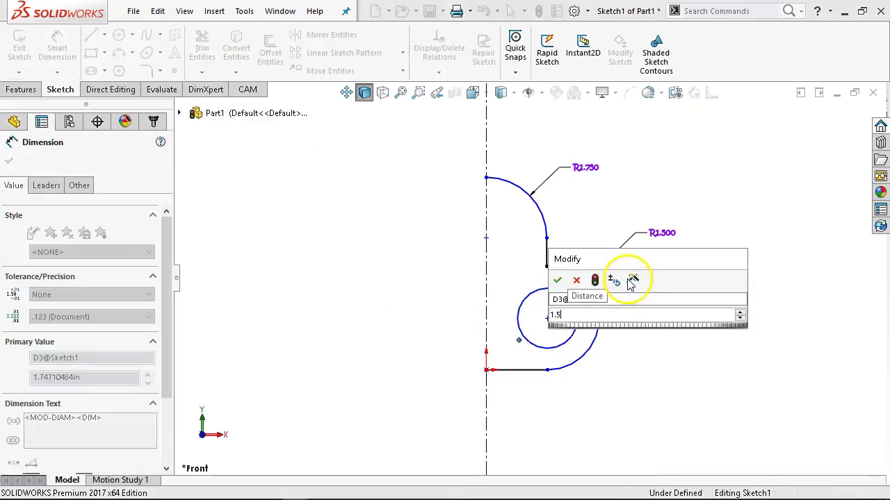
pyautogui.press('Return')
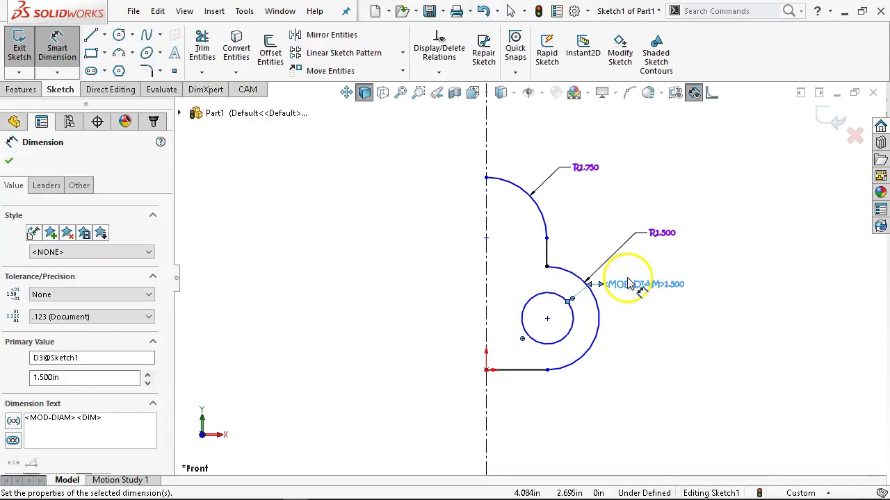
pyautogui.rightClick(632, 310)
pyautogui.click(673, 355)
pyautogui.moveTo(648, 288); pyautogui.dragTo(686, 282)
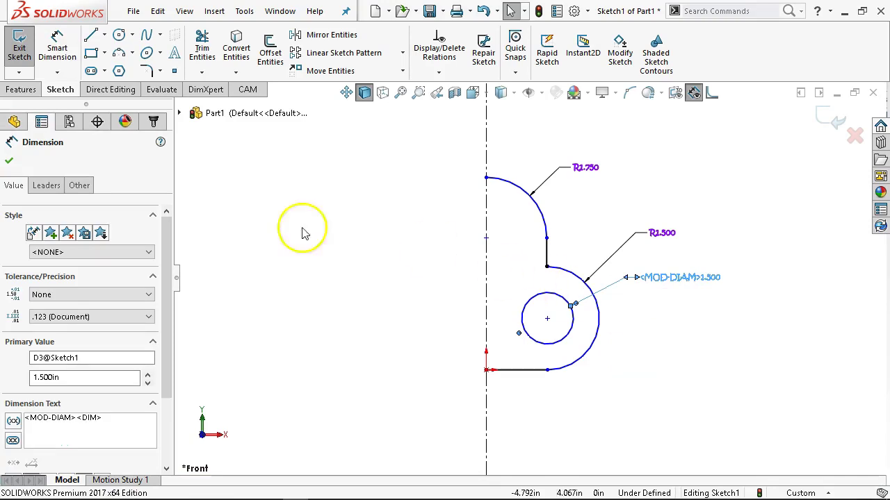
# Dimension the horizontal distance from the centerline to the circle's center as 3 in, below the profile.
pyautogui.click(61, 46)
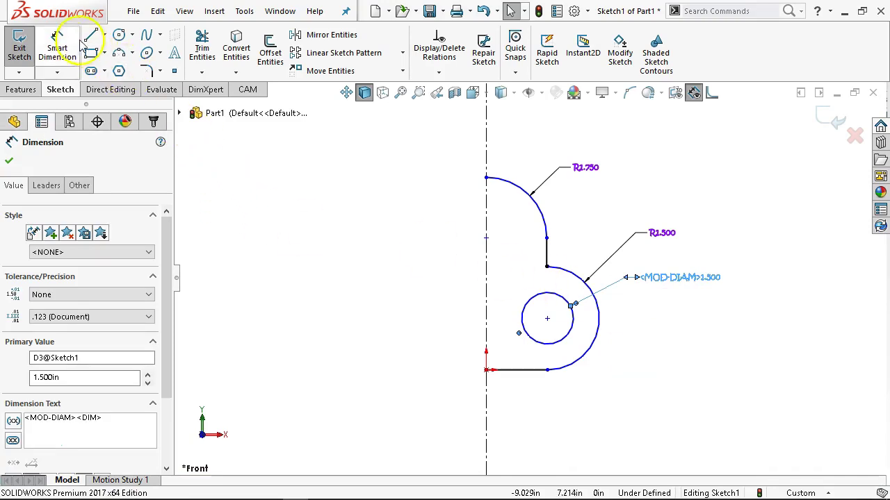
pyautogui.click(416, 342)
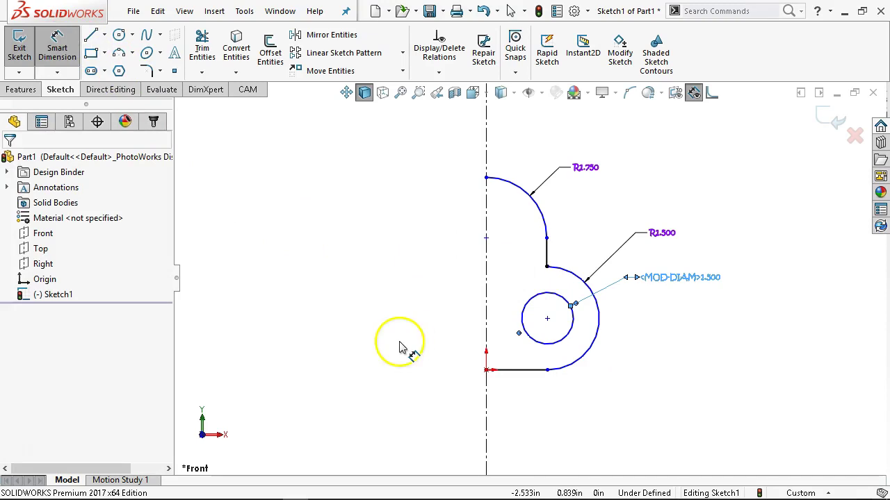
pyautogui.click(487, 271)
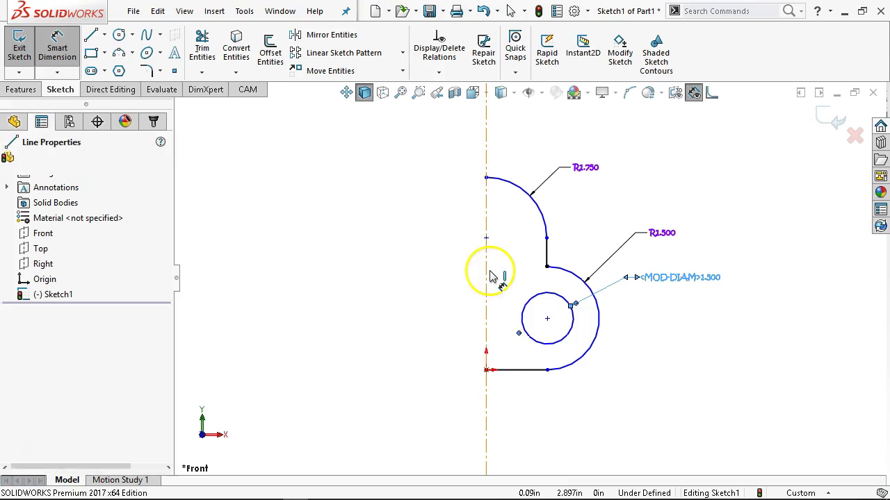
pyautogui.click(534, 303)
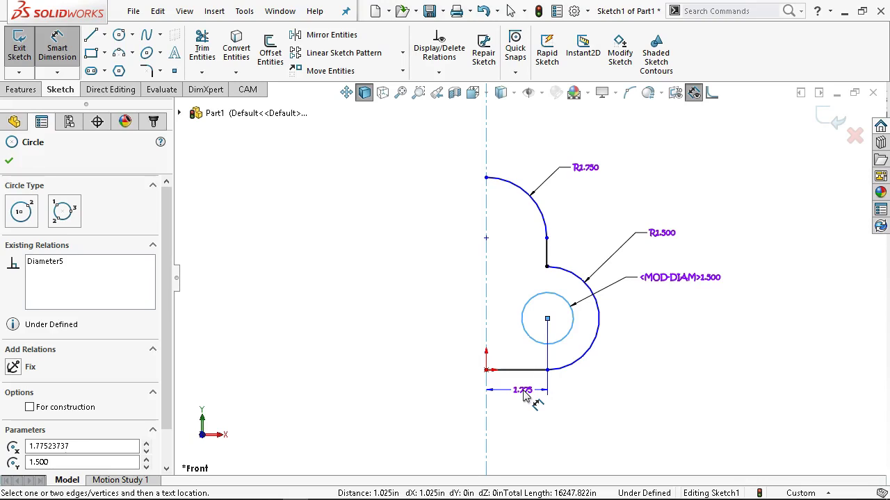
pyautogui.click(521, 387)
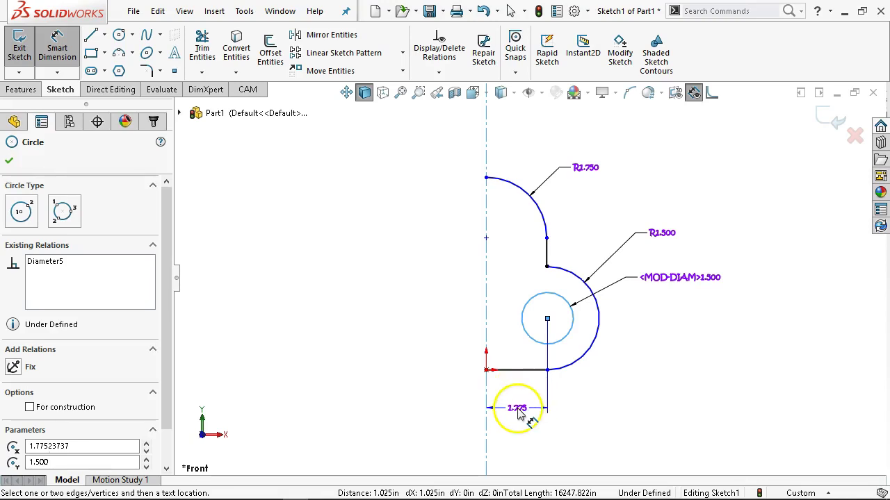
pyautogui.click(518, 409)
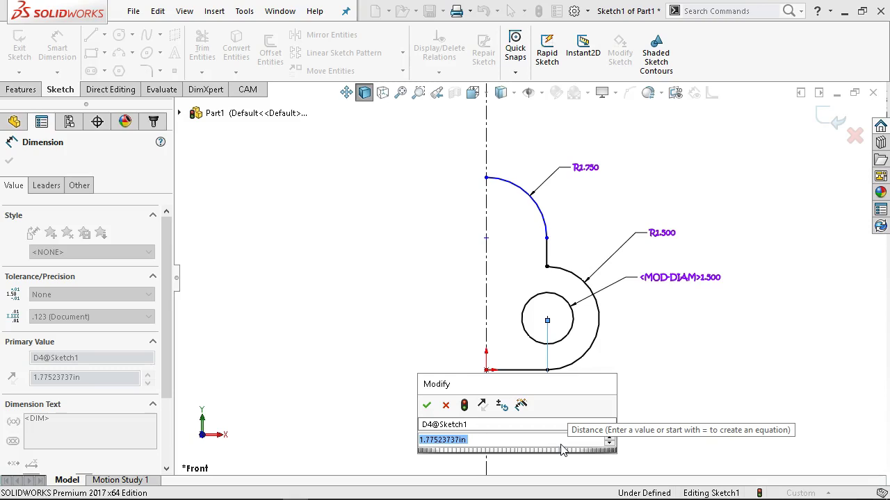
pyautogui.write('3')
pyautogui.press('Return')
pyautogui.click(542, 417)
# Dimension the vertical distance between the centers of the lower and upper arcs as 3.175 in, beside the profile.
pyautogui.click(525, 247)
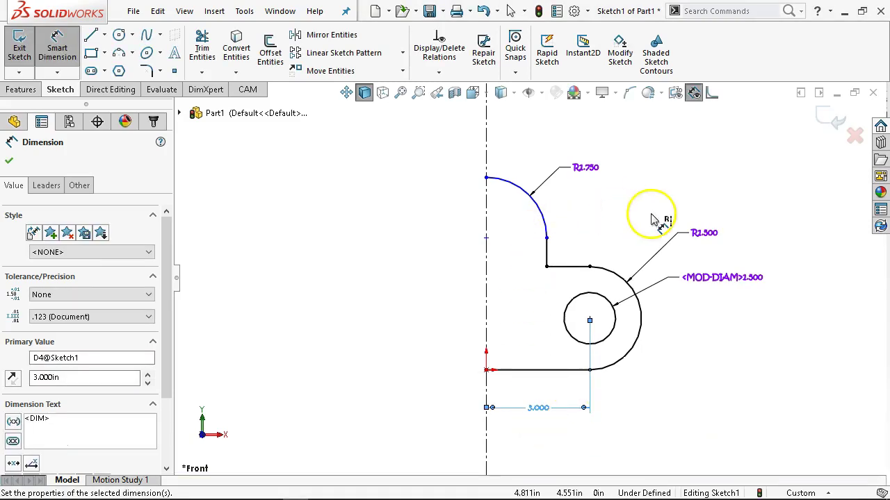
pyautogui.click(638, 299)
pyautogui.click(541, 213)
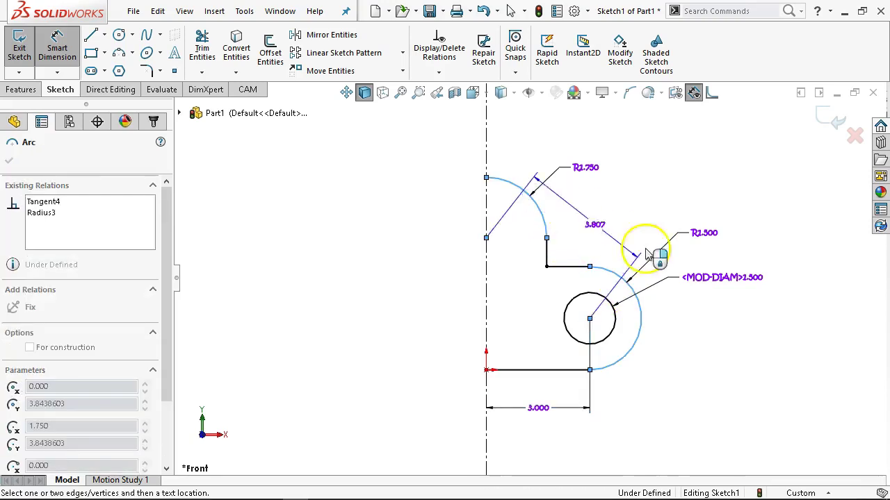
pyautogui.click(822, 268)
pyautogui.write('3')
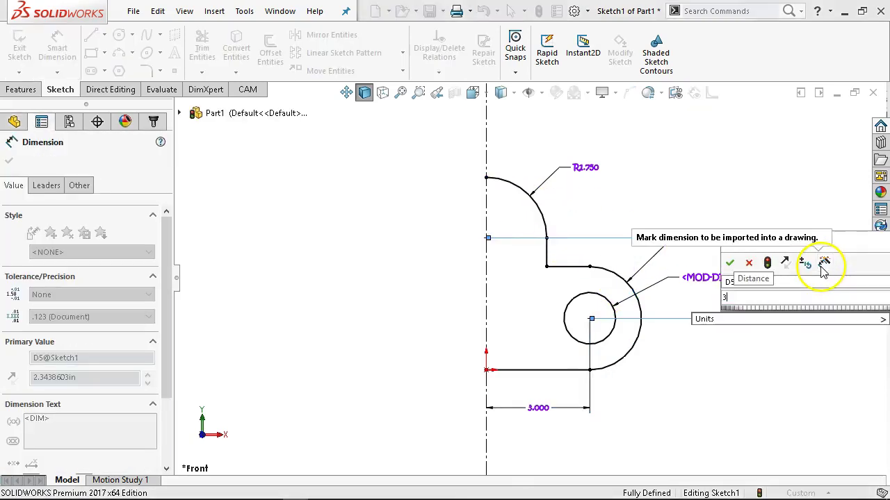
pyautogui.write('.175')
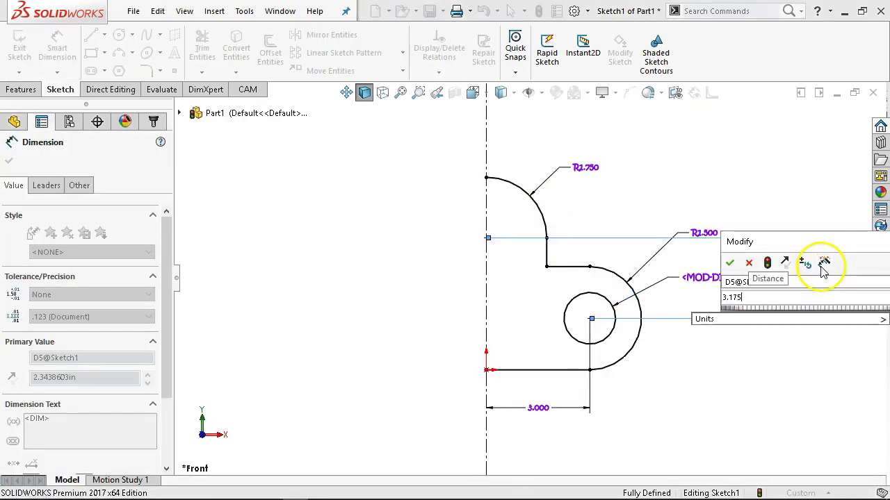
pyautogui.press('Return')
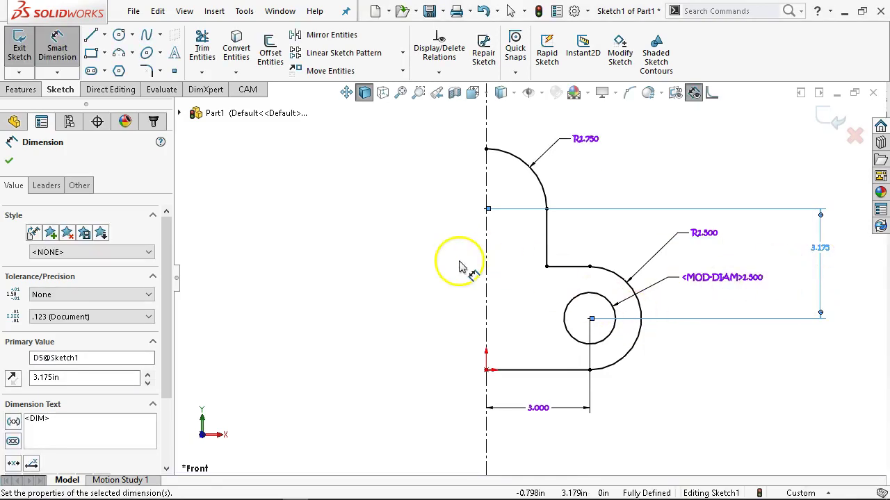
pyautogui.click(119, 34)
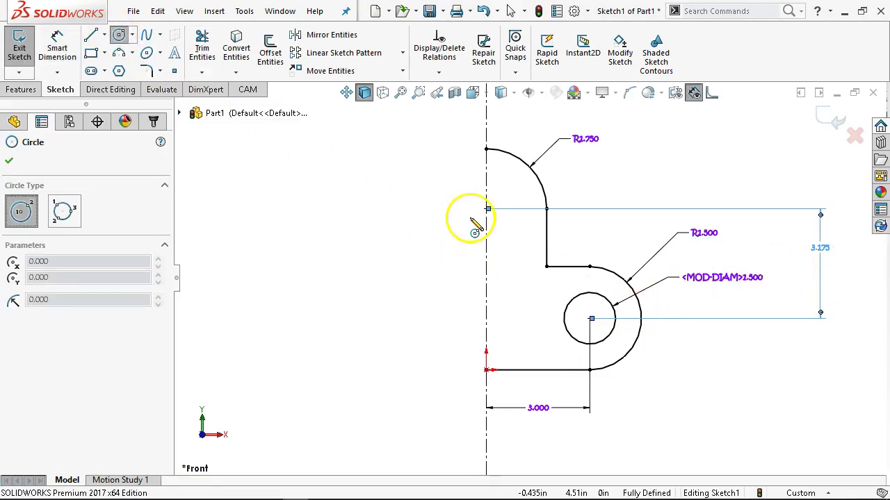
pyautogui.rightClick(350, 197)
pyautogui.click(382, 207)
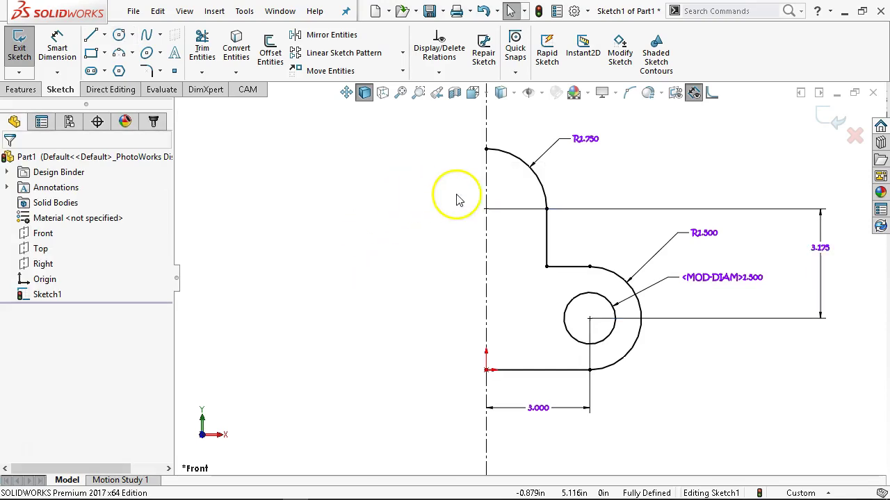
# Try to mirror copies of the half profile and its circle about the vertical centerline using Mirror Entities.
pyautogui.moveTo(390, 124); pyautogui.dragTo(716, 425)
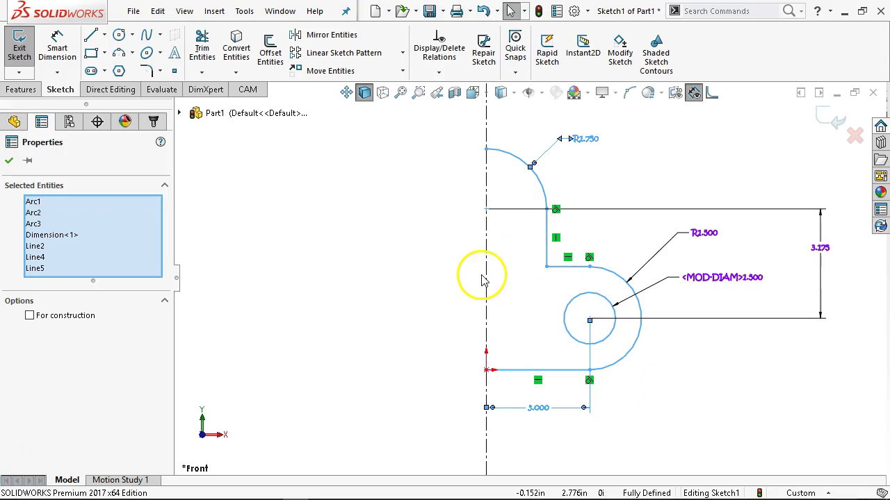
pyautogui.click(330, 34)
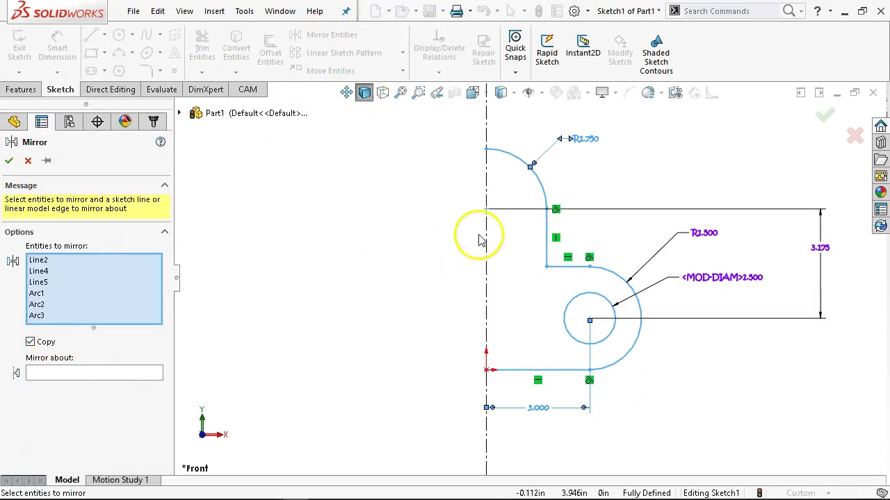
pyautogui.click(489, 255)
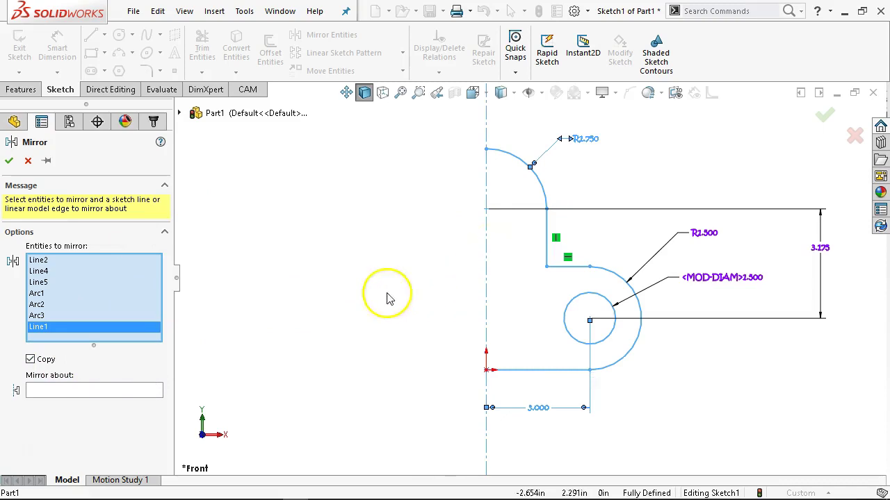
pyautogui.rightClick(119, 327)
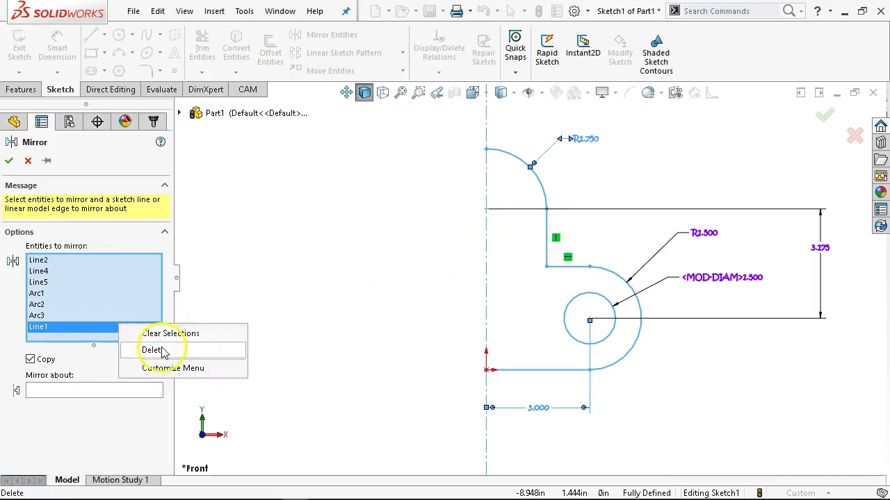
pyautogui.click(136, 350)
pyautogui.click(127, 380)
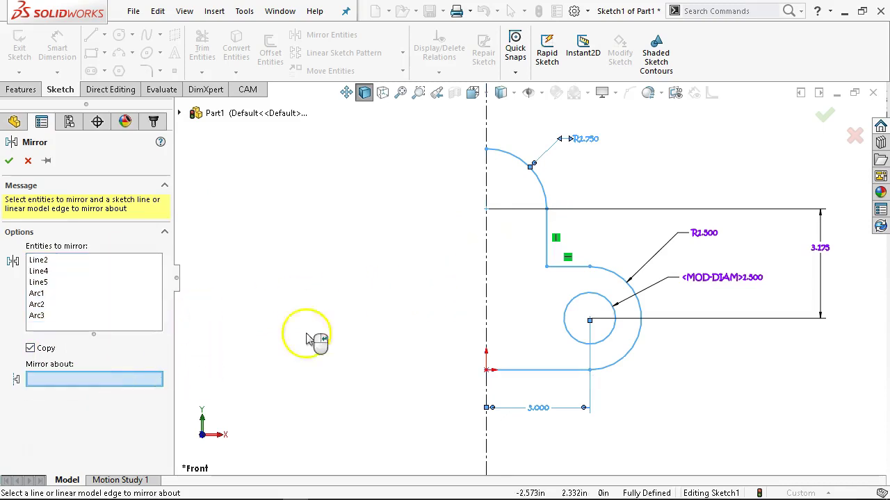
pyautogui.click(486, 244)
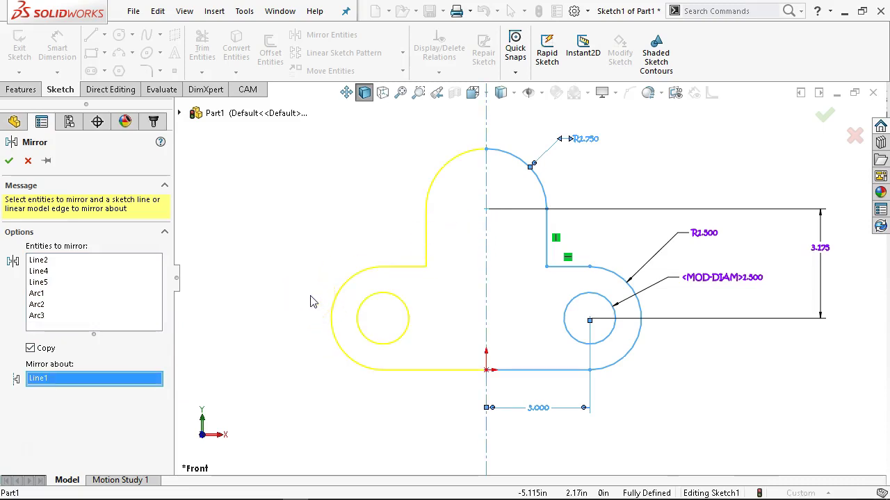
pyautogui.click(26, 162)
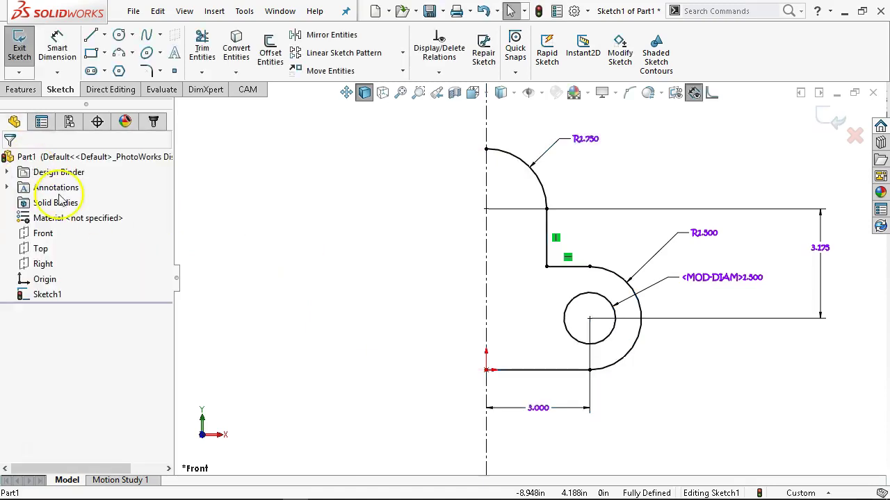
# Mirror the half profile and its circle about the vertical centerline to complete the three-lobed outline.
pyautogui.moveTo(667, 106); pyautogui.dragTo(387, 407)
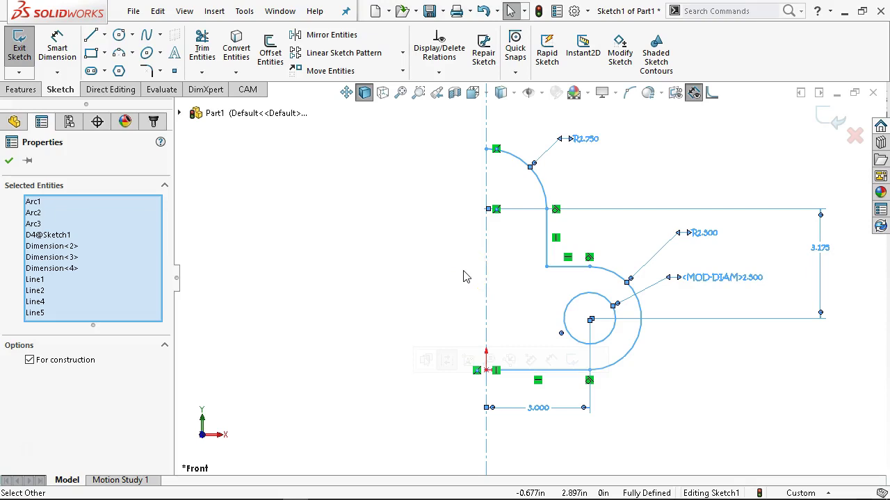
pyautogui.click(666, 427)
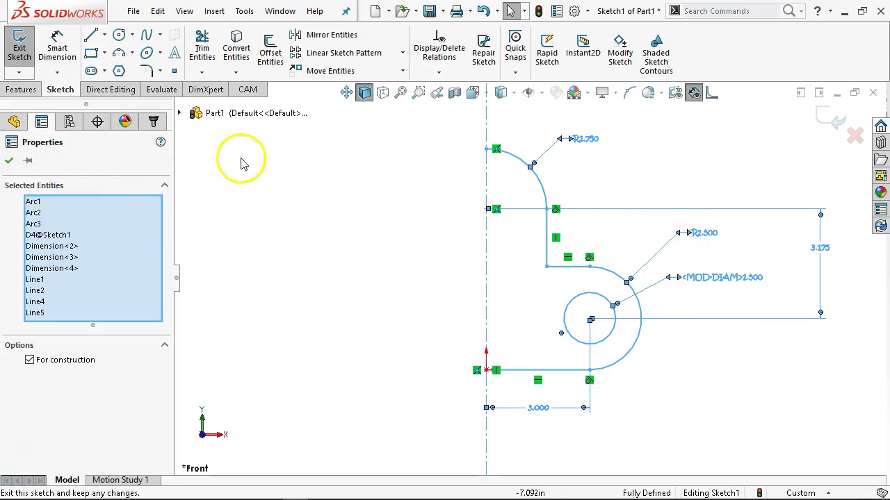
pyautogui.click(321, 34)
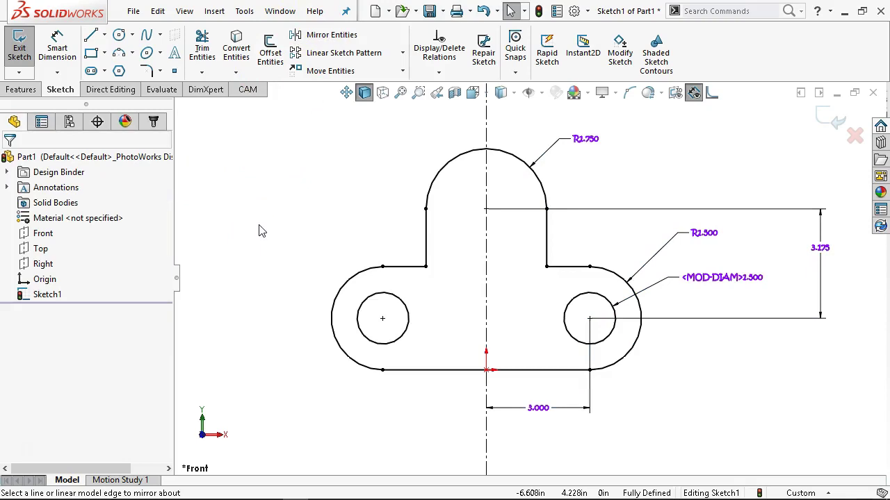
pyautogui.click(209, 153)
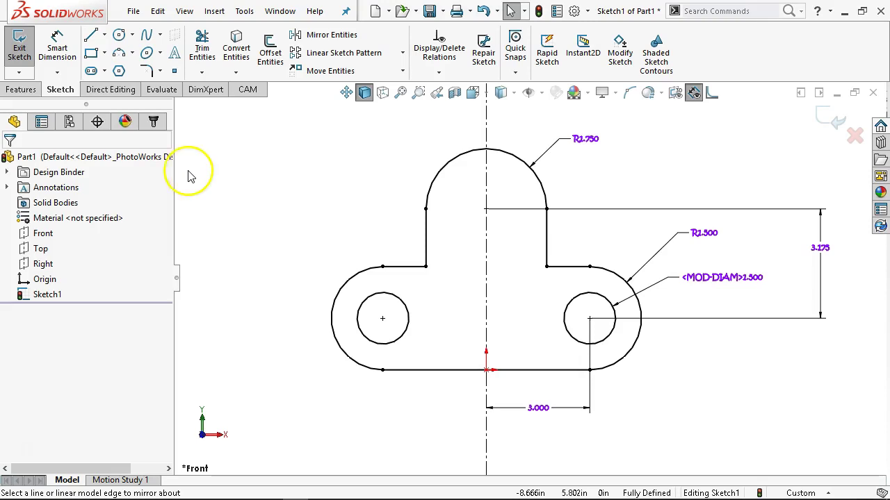
# Sketch a circle about 1.83 in in diameter centered on the upper arc's center point.
pyautogui.click(118, 34)
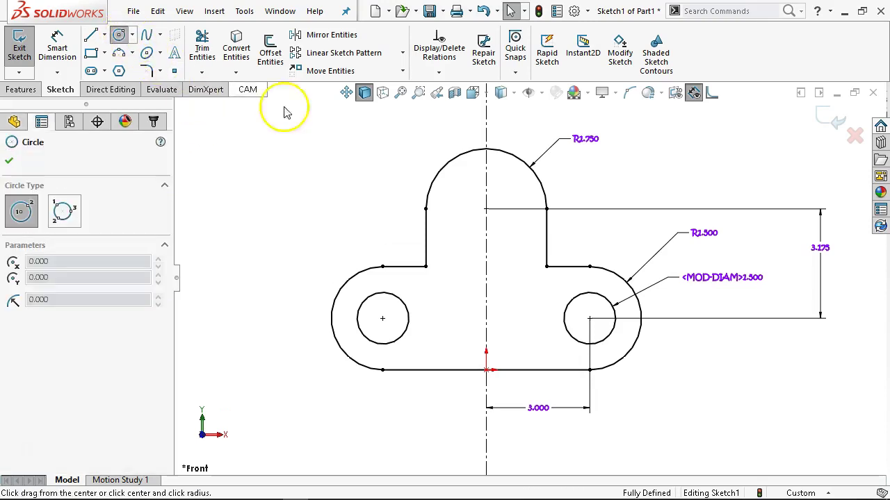
pyautogui.click(487, 210)
pyautogui.click(497, 236)
# Dimension the upper circle's diameter as 2 in and place the dimension text outside the outline.
pyautogui.rightClick(502, 235)
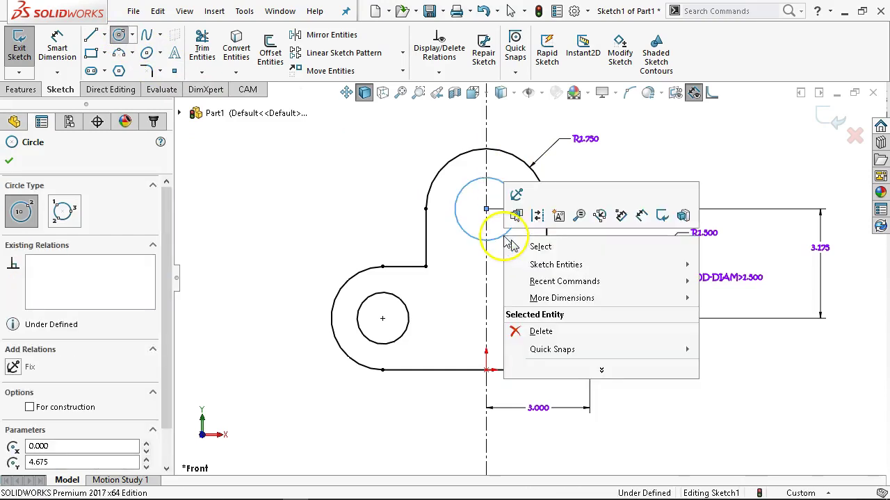
pyautogui.click(641, 215)
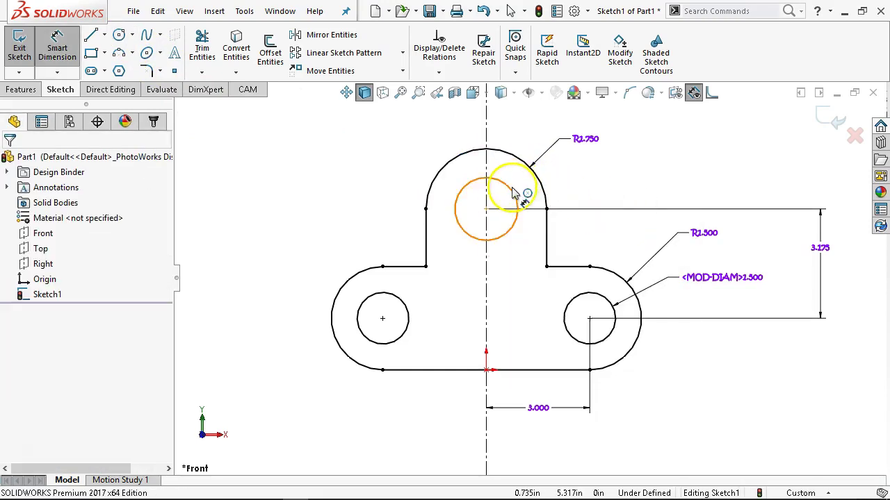
pyautogui.click(518, 196)
pyautogui.click(341, 141)
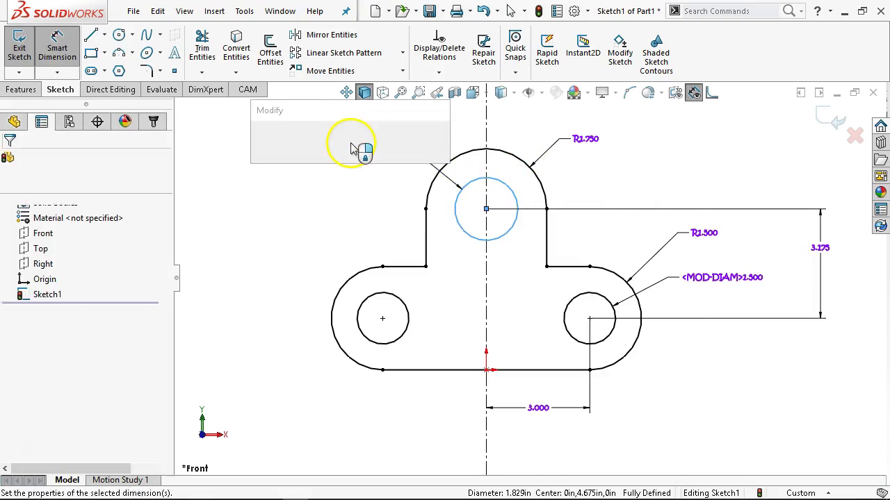
pyautogui.write('2')
pyautogui.press('Return')
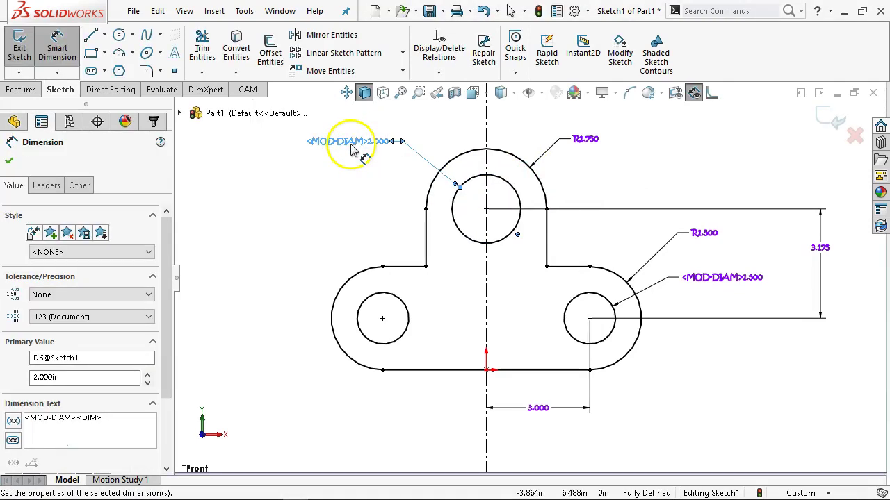
pyautogui.rightClick(375, 187)
pyautogui.click(410, 230)
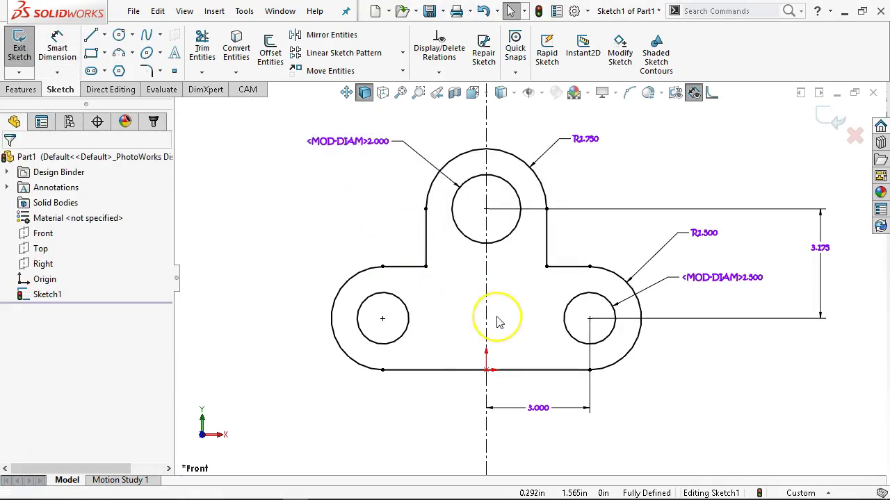
pyautogui.click(443, 281)
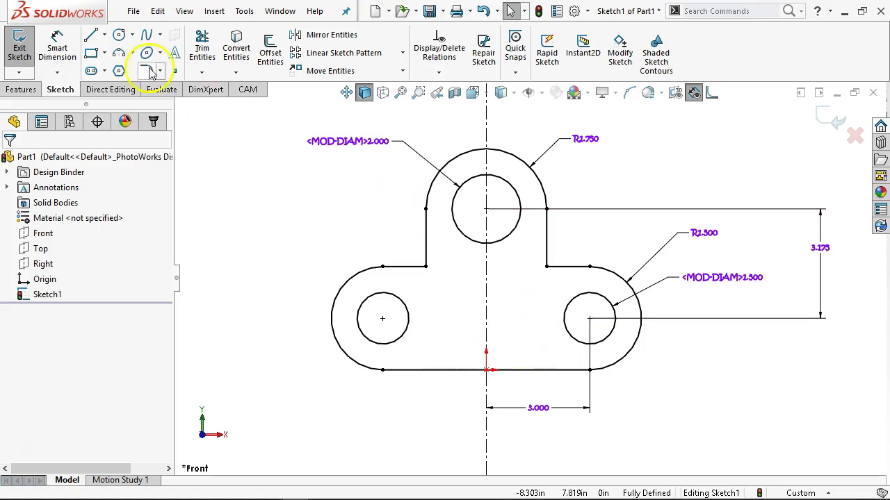
# Sketch a vertical line about 1.24 in up from the base edge beside the centerline, continued by a horizontal line crossing the centerline.
pyautogui.click(90, 35)
pyautogui.click(486, 370)
pyautogui.click(458, 326)
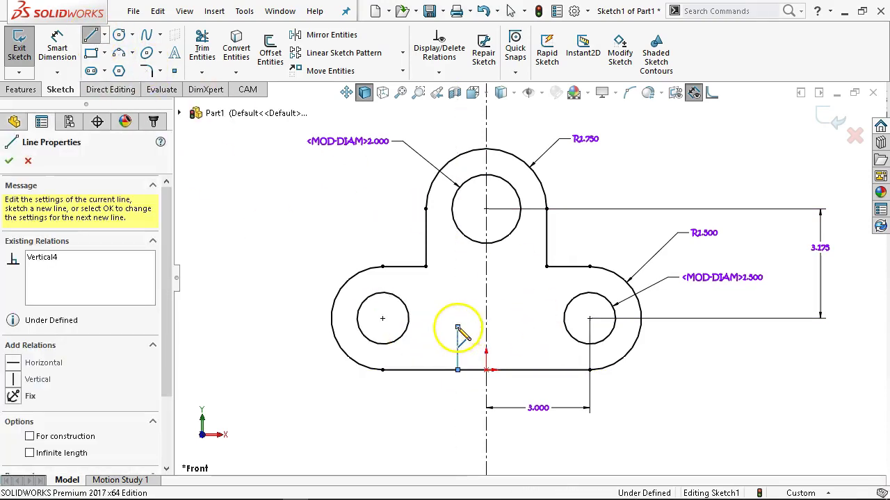
pyautogui.click(500, 327)
pyautogui.rightClick(510, 310)
pyautogui.click(515, 312)
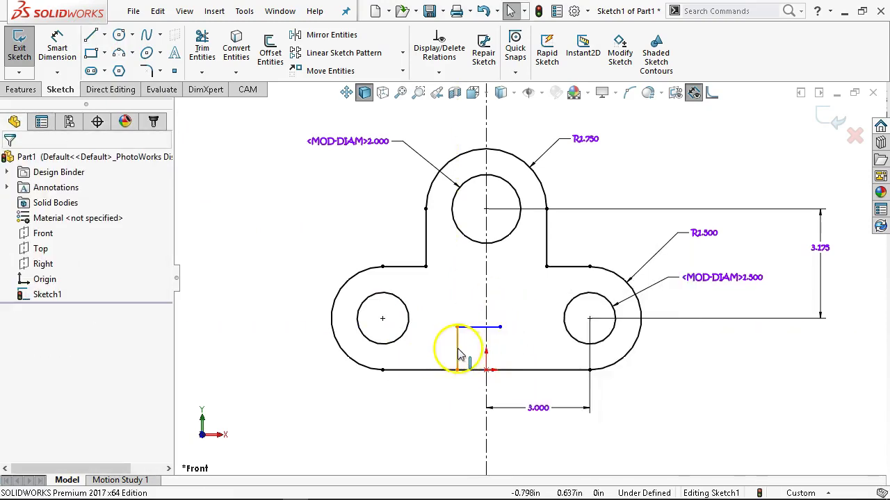
# Mirror the short vertical line about the centerline and extend the horizontal line to the mirrored line's upper end.
pyautogui.click(458, 356)
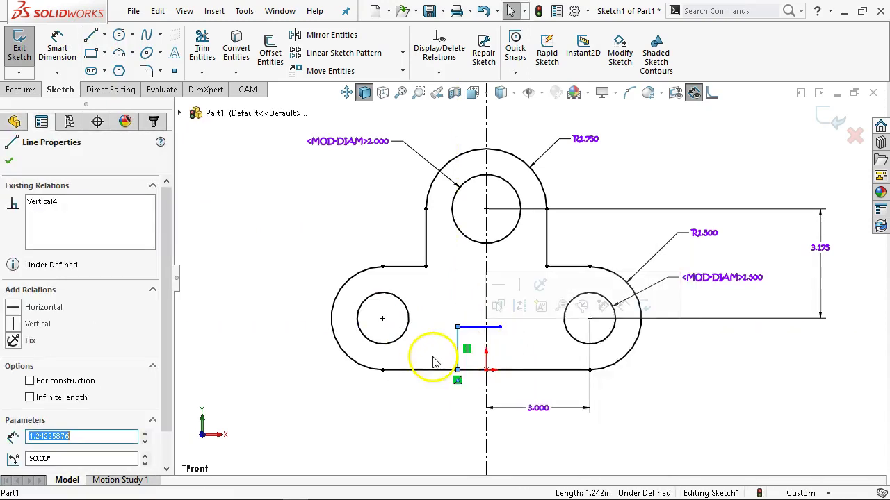
pyautogui.keyDown('ctrl'); pyautogui.click(484, 259); pyautogui.keyUp('ctrl')
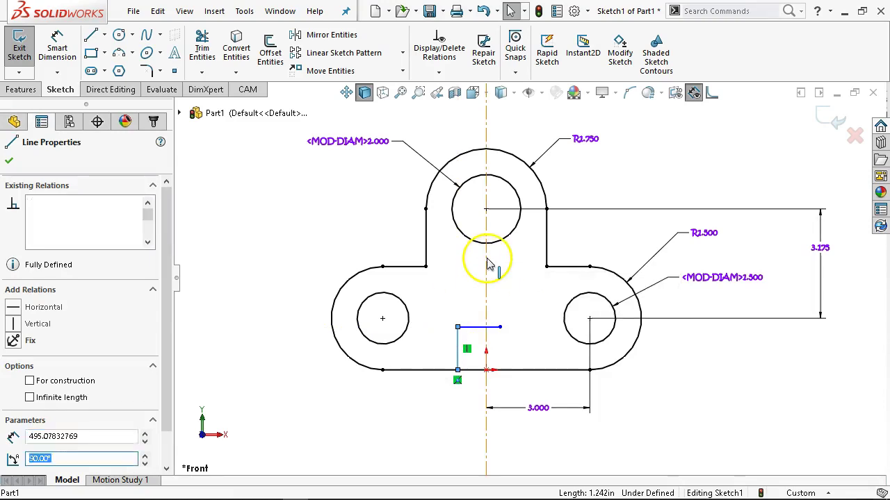
pyautogui.click(325, 35)
pyautogui.scroll(-5, 508, 362)
pyautogui.scroll(-1, 518, 361)
pyautogui.moveTo(499, 253); pyautogui.dragTo(545, 251)
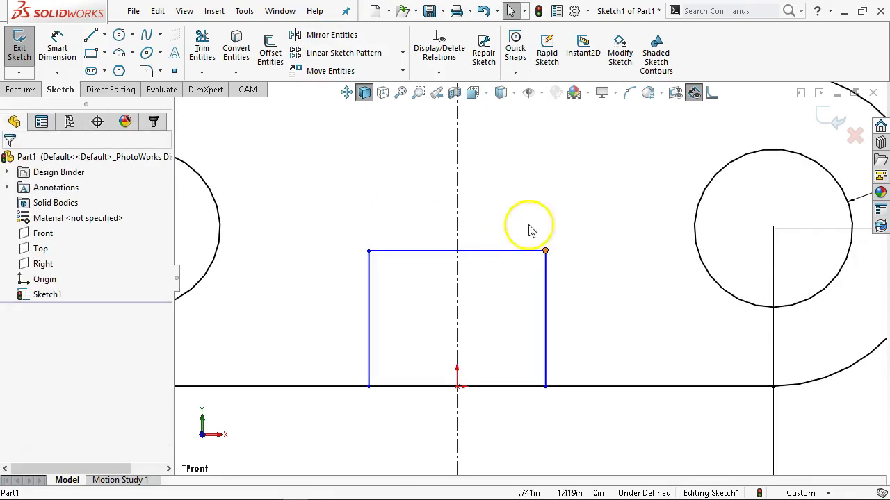
# Dimension the width of the small rectangle as 2 in, above its top line.
pyautogui.rightClick(487, 164)
pyautogui.click(624, 136)
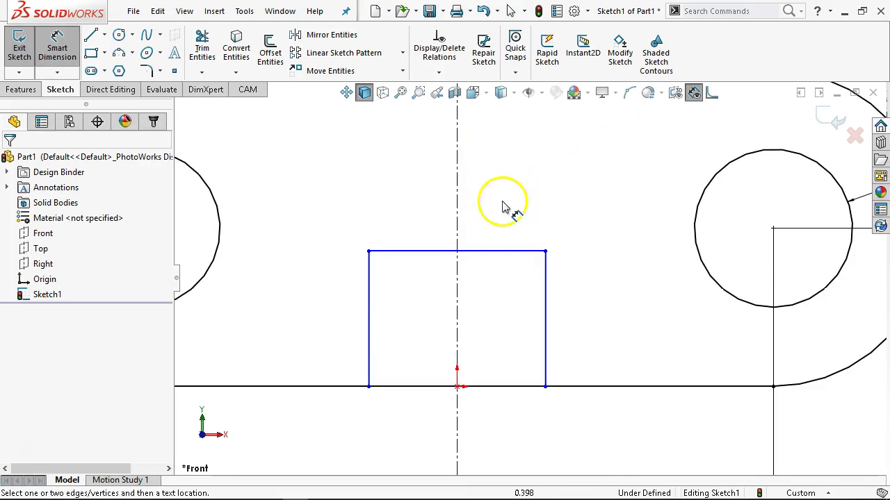
pyautogui.click(492, 251)
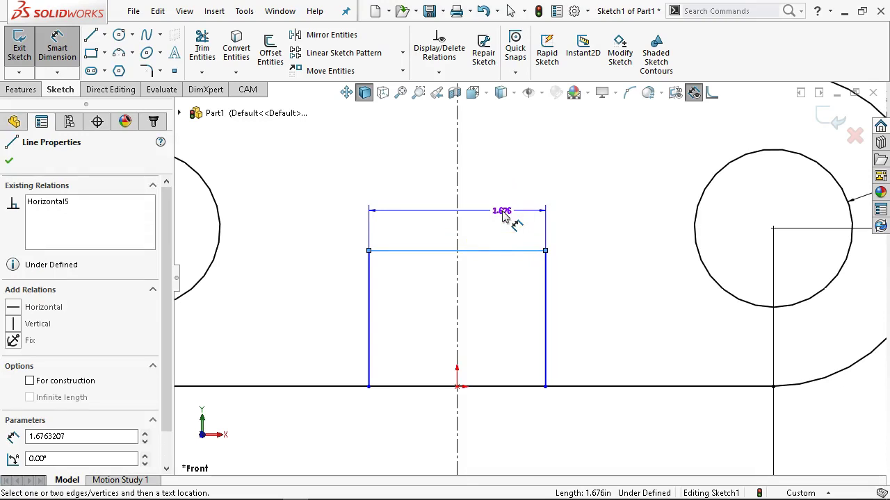
pyautogui.click(503, 217)
pyautogui.write('2')
pyautogui.press('Return')
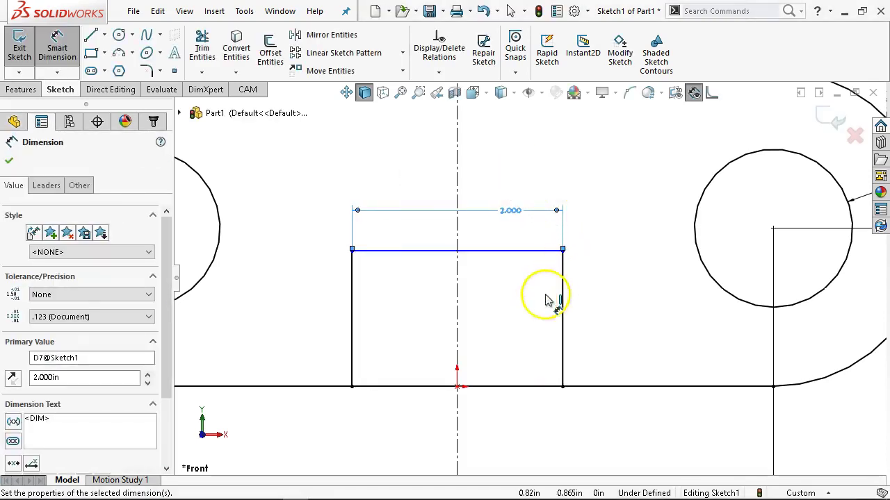
# Dimension the height of the small rectangle as 1.5 in, beside its vertical line.
pyautogui.click(563, 308)
pyautogui.click(621, 318)
pyautogui.write('1')
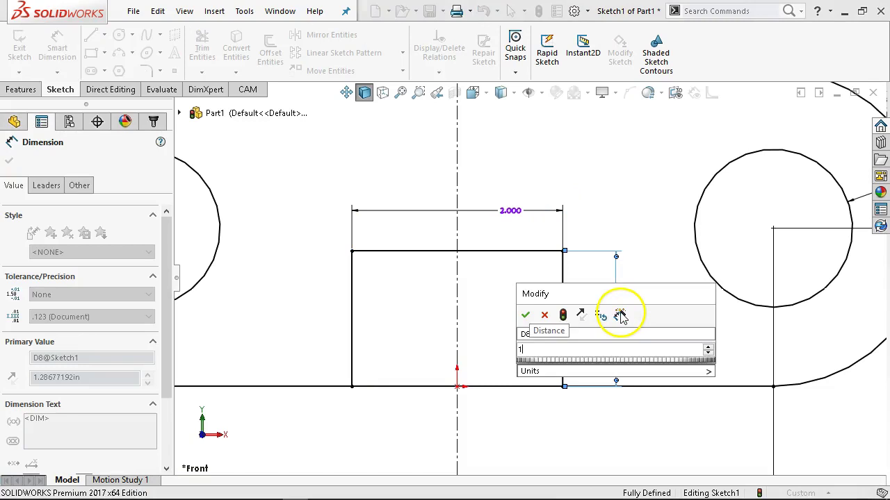
pyautogui.write('.5')
pyautogui.press('Return')
# Sketch a circle about 0.77 in in diameter inside the small rectangle, centered on the vertical centerline.
pyautogui.press('f')
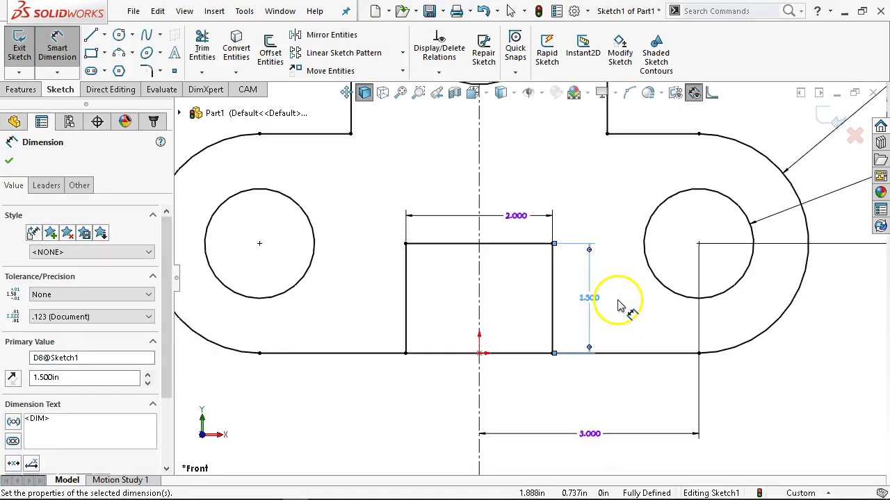
pyautogui.click(121, 35)
pyautogui.click(487, 297)
pyautogui.click(504, 316)
pyautogui.rightClick(511, 312)
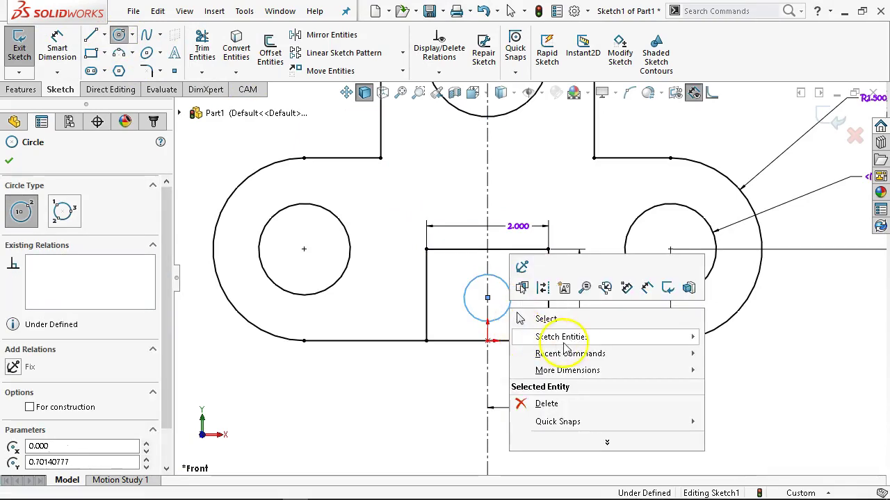
pyautogui.click(566, 318)
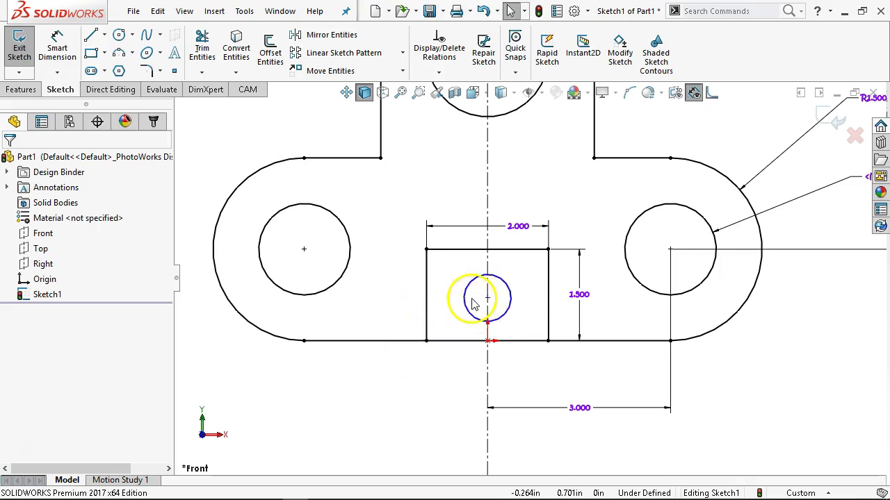
# Add a Horizontal relation between the midpoint of the rectangle's vertical line and the center of the small circle.
pyautogui.click(426, 317)
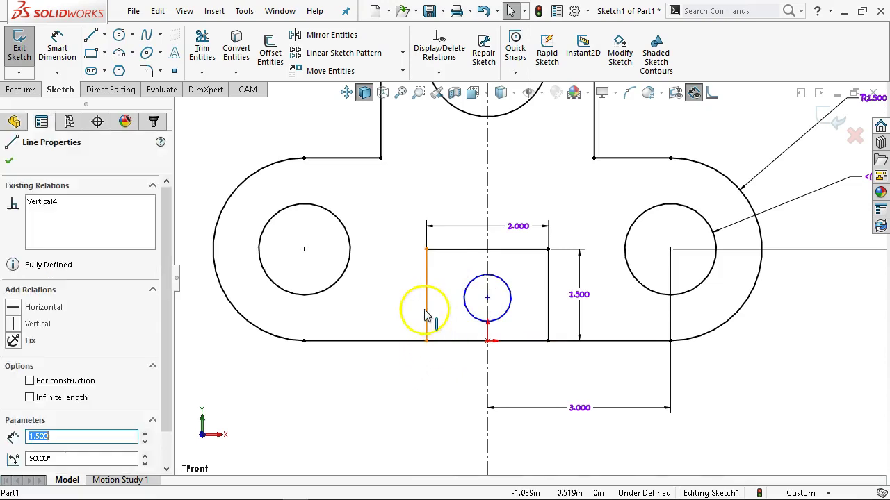
pyautogui.rightClick(427, 313)
pyautogui.click(471, 252)
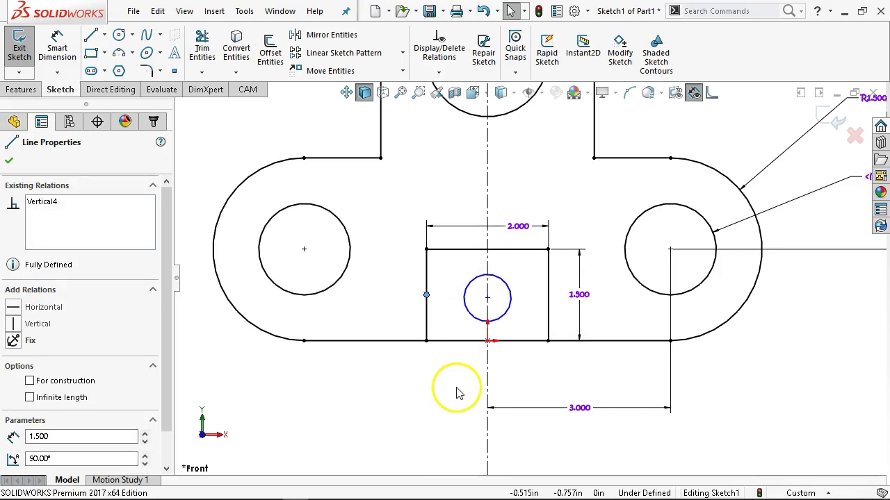
pyautogui.keyDown('ctrl'); pyautogui.click(487, 298); pyautogui.keyUp('ctrl')
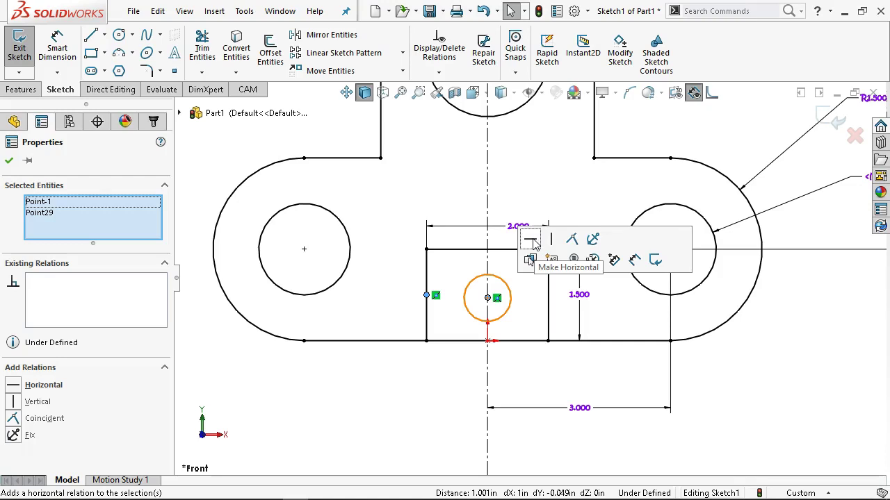
pyautogui.click(530, 241)
pyautogui.click(427, 364)
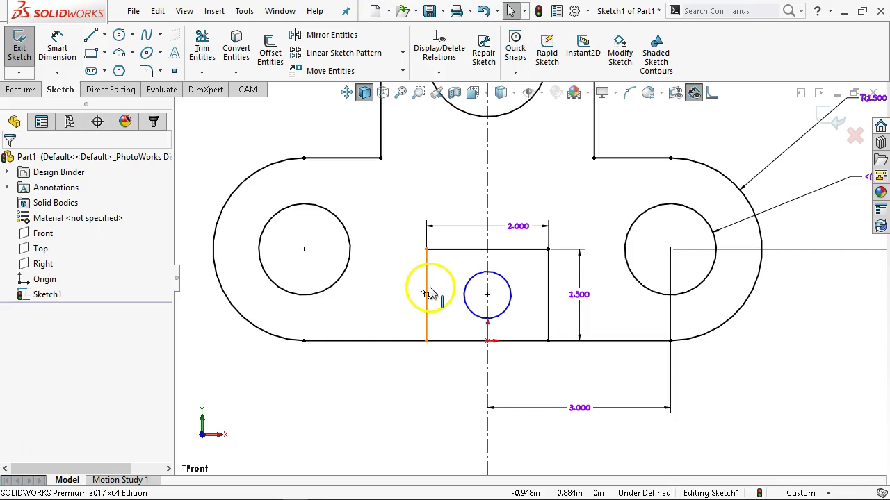
pyautogui.click(549, 295)
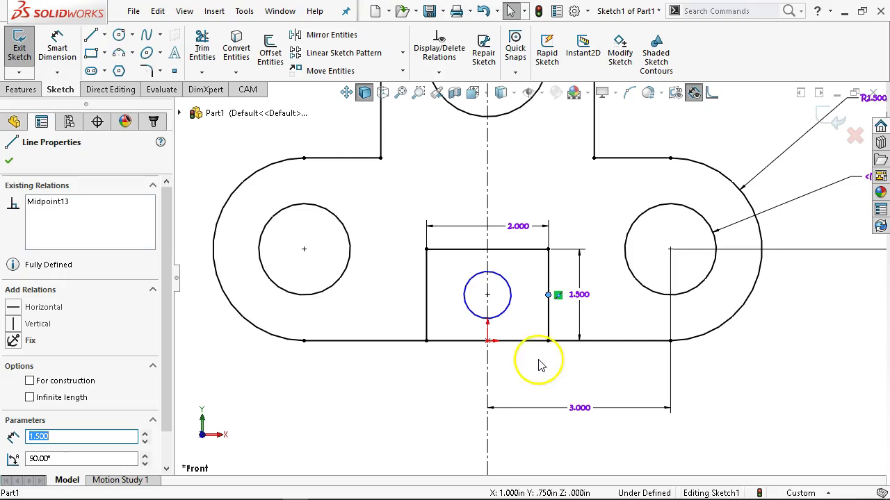
pyautogui.rightClick(551, 271)
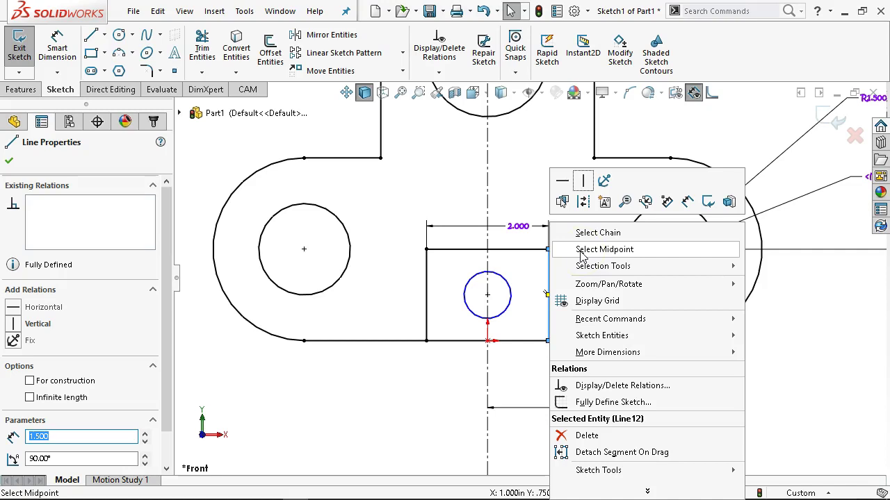
pyautogui.click(424, 420)
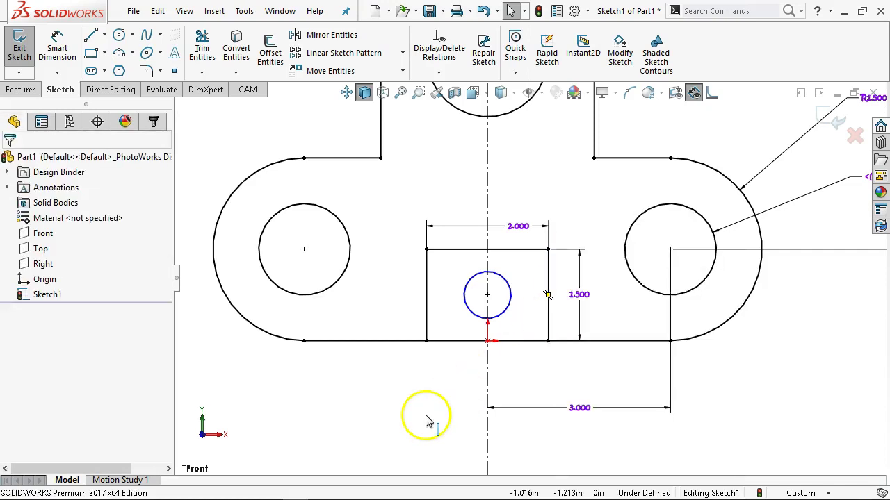
# Dimension the small circle's diameter as 0.75 in with the text below the outline, and end dimensioning.
pyautogui.click(76, 55)
pyautogui.click(472, 314)
pyautogui.click(362, 387)
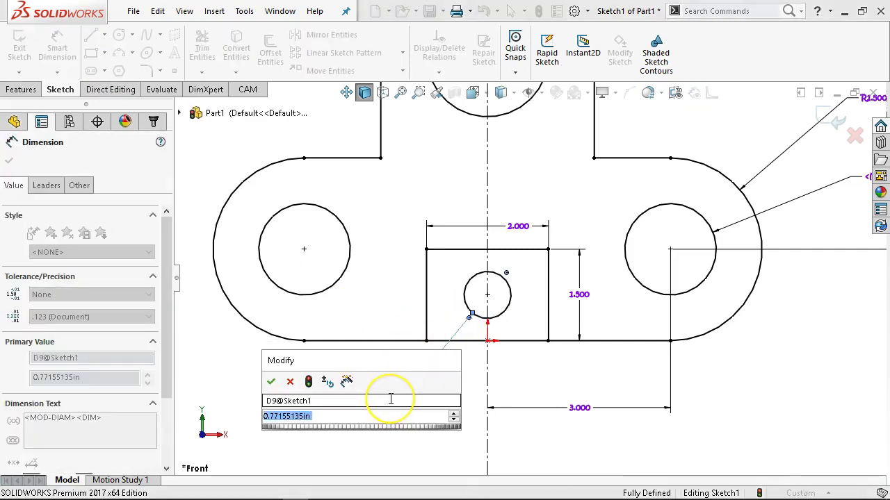
pyautogui.write('.75')
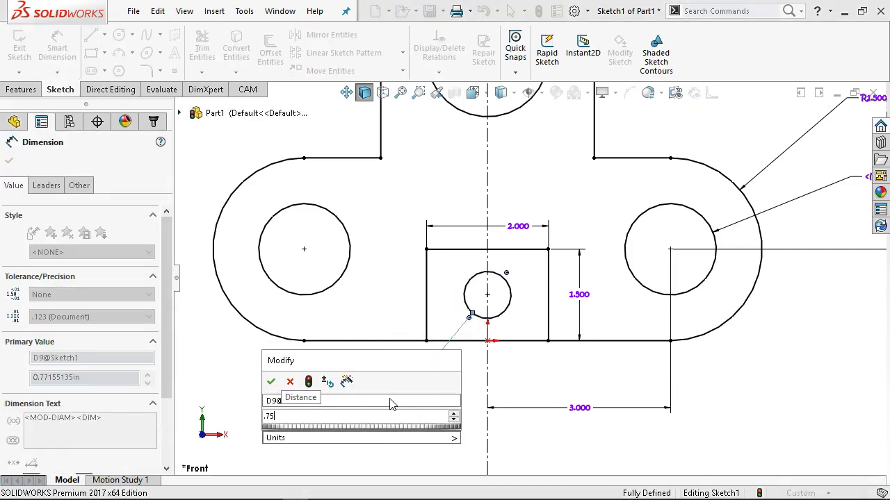
pyautogui.press('Return')
pyautogui.scroll(-5, 526, 306)
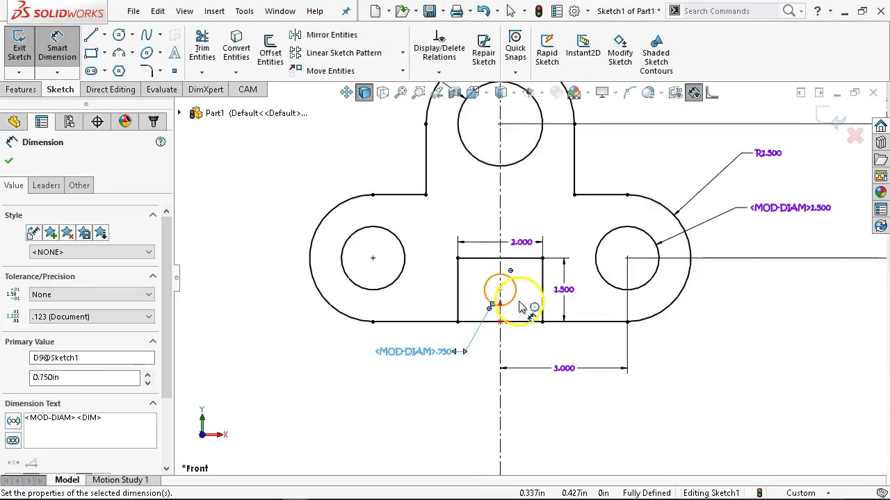
pyautogui.rightClick(611, 167)
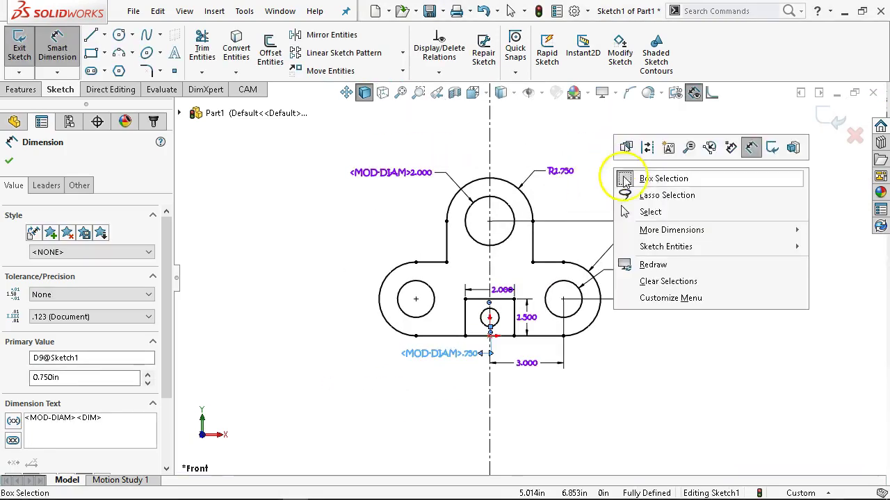
pyautogui.click(650, 211)
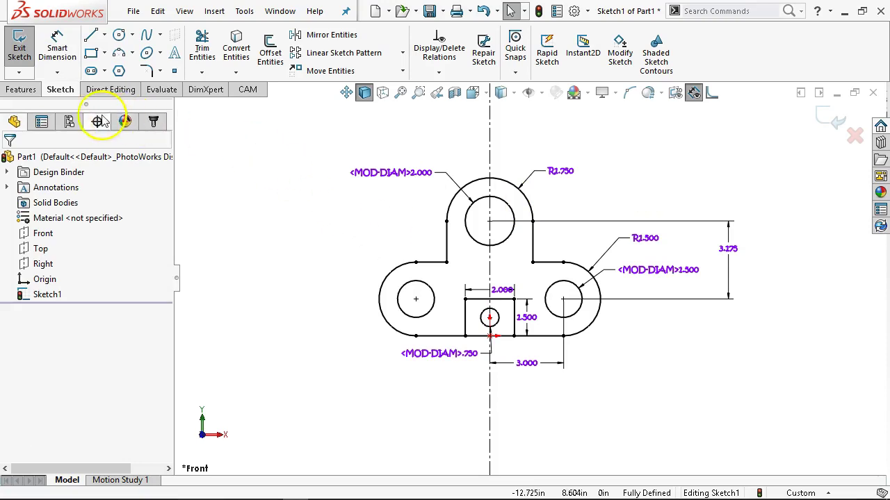
# Start an Extruded Boss from the sketch, with the plate's closed outer outline as the selected contour.
pyautogui.click(20, 90)
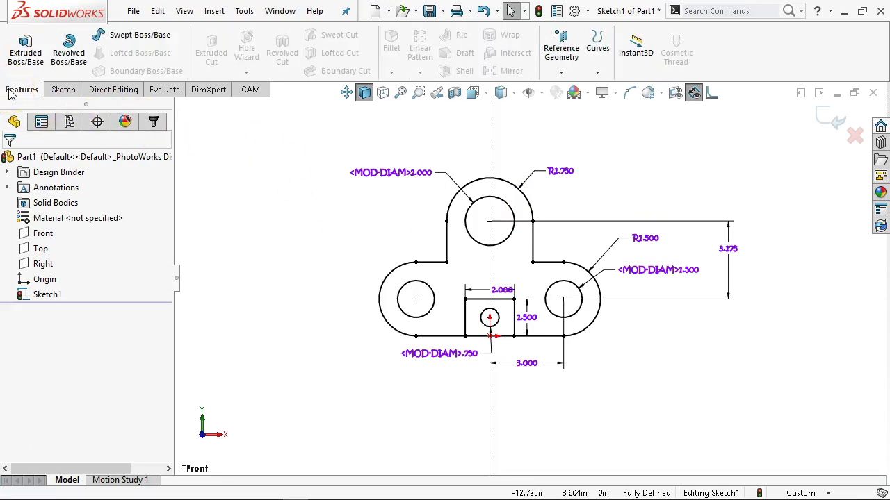
pyautogui.click(26, 50)
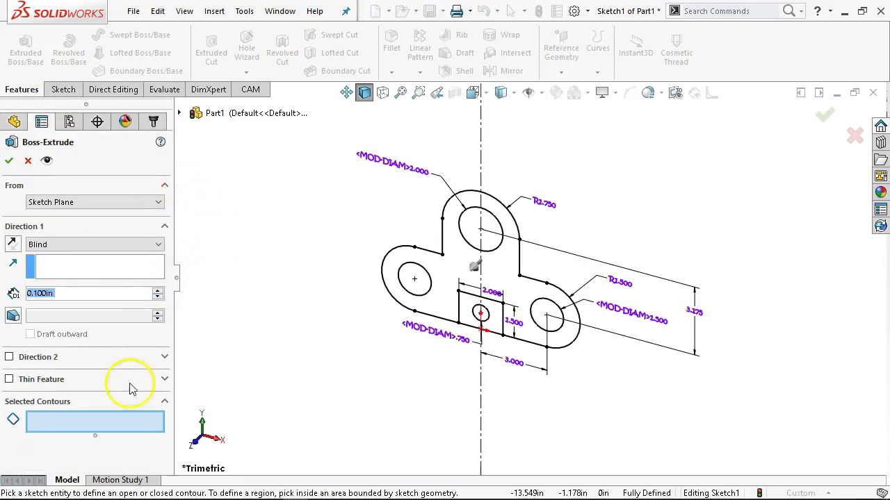
pyautogui.click(390, 257)
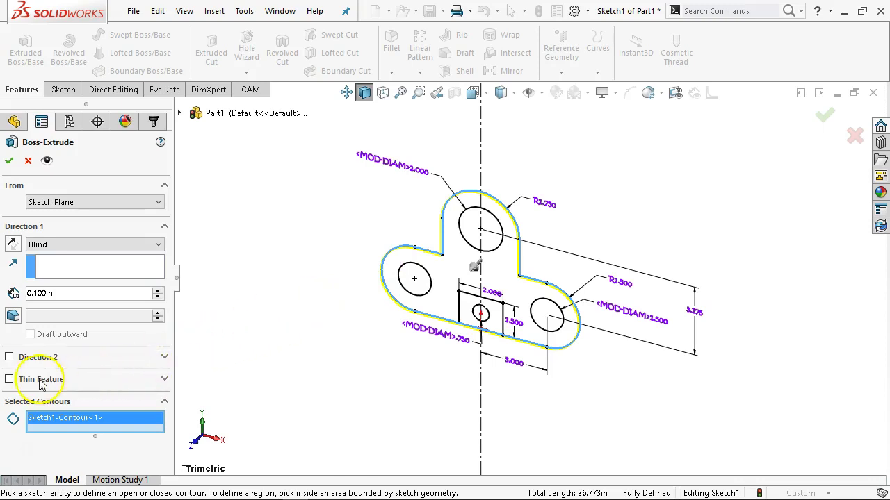
pyautogui.moveTo(268, 327)
pyautogui.mouseDown(button='middle')
pyautogui.moveTo(288, 232)
pyautogui.moveTo(274, 173)
pyautogui.moveTo(259, 163)
pyautogui.moveTo(308, 218)
pyautogui.moveTo(272, 331)
pyautogui.moveTo(337, 332)
pyautogui.mouseUp(button='middle')
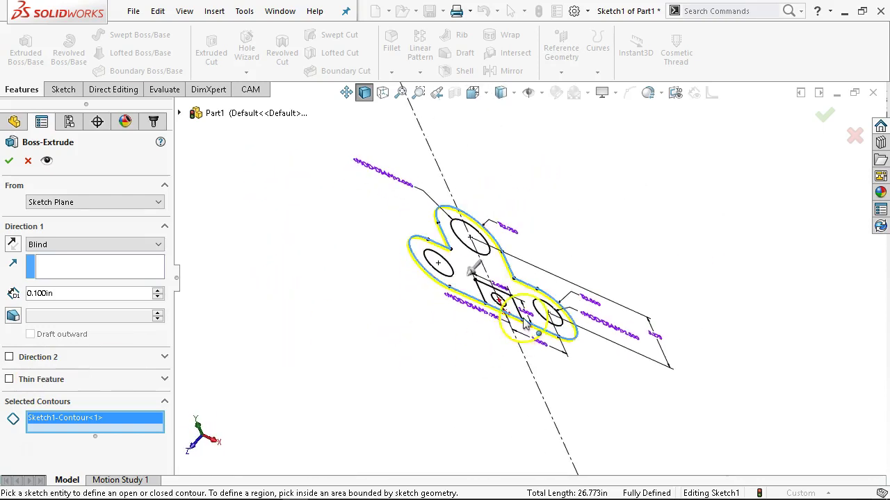
# Set the Blind depth of the plate's extrusion to 1 in in Direction 1.
pyautogui.moveTo(474, 279); pyautogui.dragTo(462, 293)
pyautogui.moveTo(362, 327)
pyautogui.mouseDown(button='middle')
pyautogui.moveTo(408, 274)
pyautogui.moveTo(381, 240)
pyautogui.moveTo(366, 245)
pyautogui.moveTo(360, 271)
pyautogui.moveTo(373, 300)
pyautogui.mouseUp(button='middle')
pyautogui.scroll(-1, 298, 290)
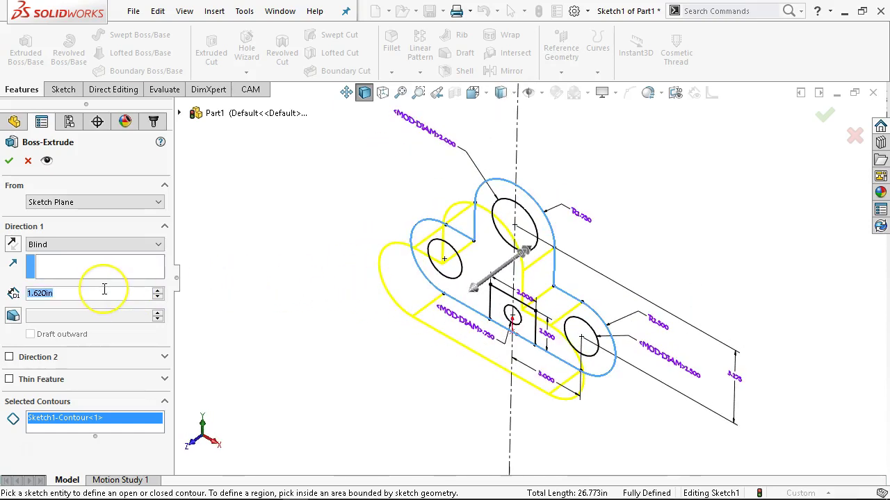
pyautogui.write('1')
pyautogui.press('Return')
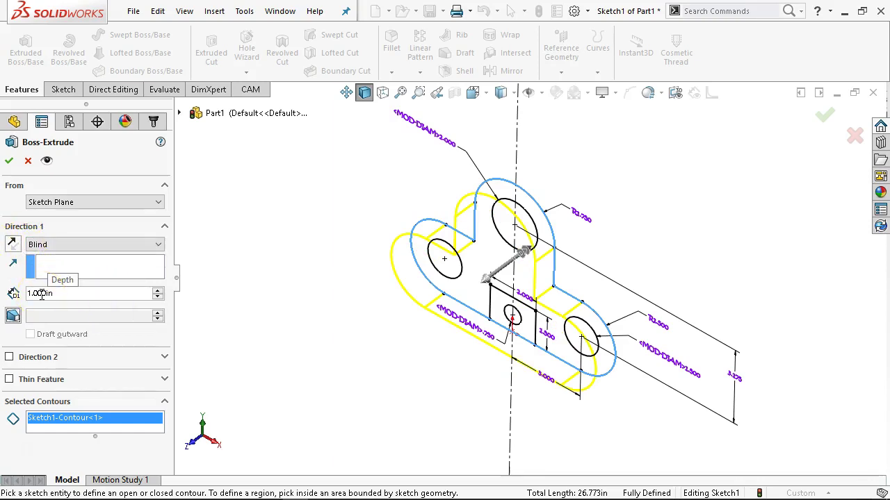
# Reverse the extrusion direction back and forth, ending on the original side of the sketch plane.
pyautogui.click(12, 244)
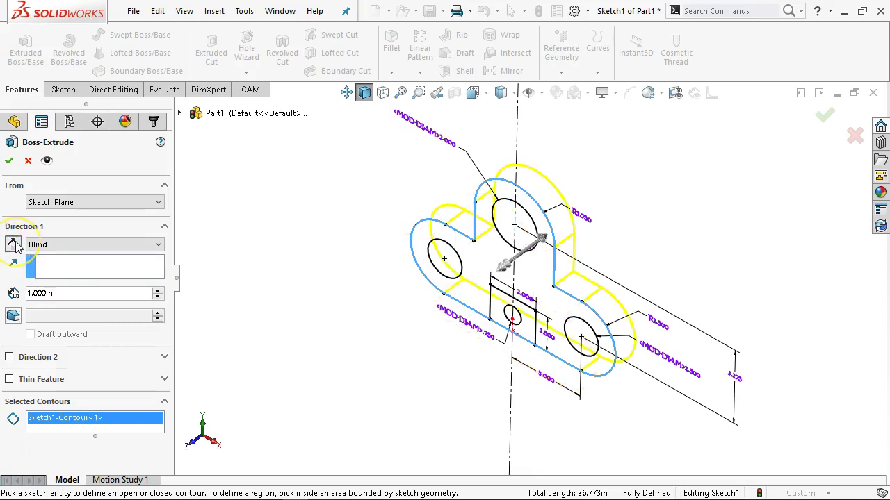
pyautogui.click(13, 245)
pyautogui.click(13, 245)
pyautogui.click(13, 245)
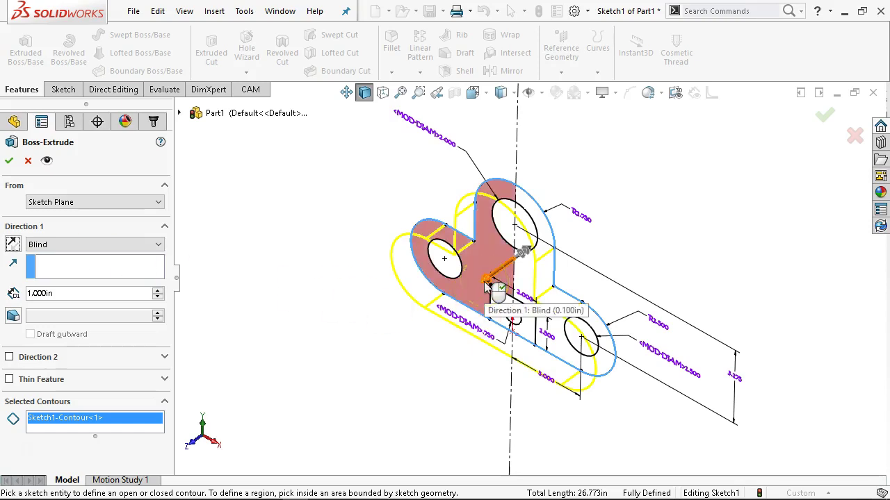
pyautogui.click(288, 447)
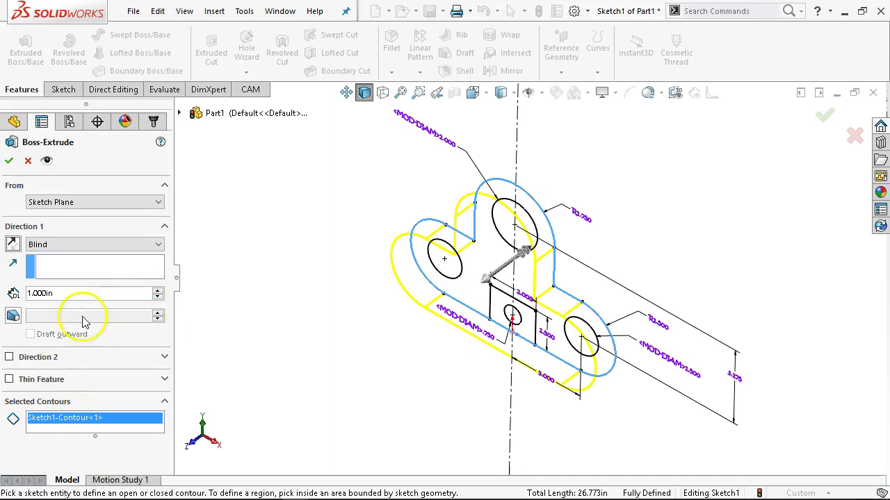
# Set the Direction 1 depth to 0.5 in and enable a Blind Direction 2 of 0.5 in.
pyautogui.click(62, 292)
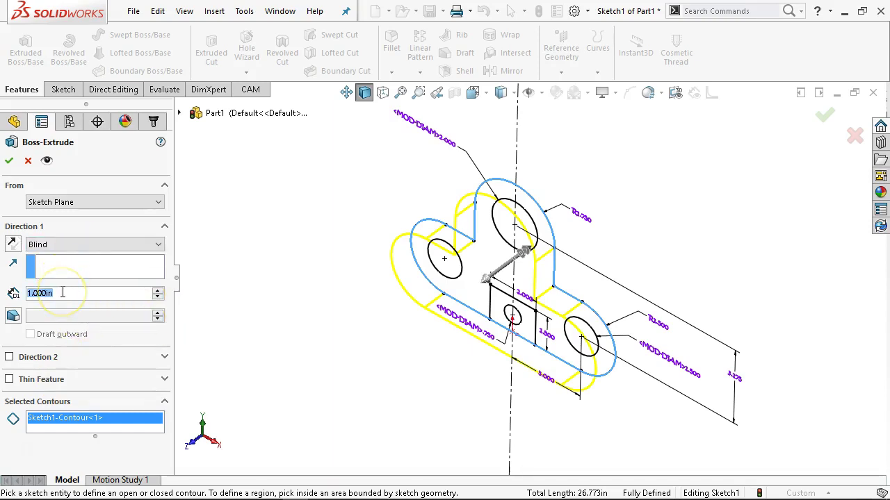
pyautogui.write('.5')
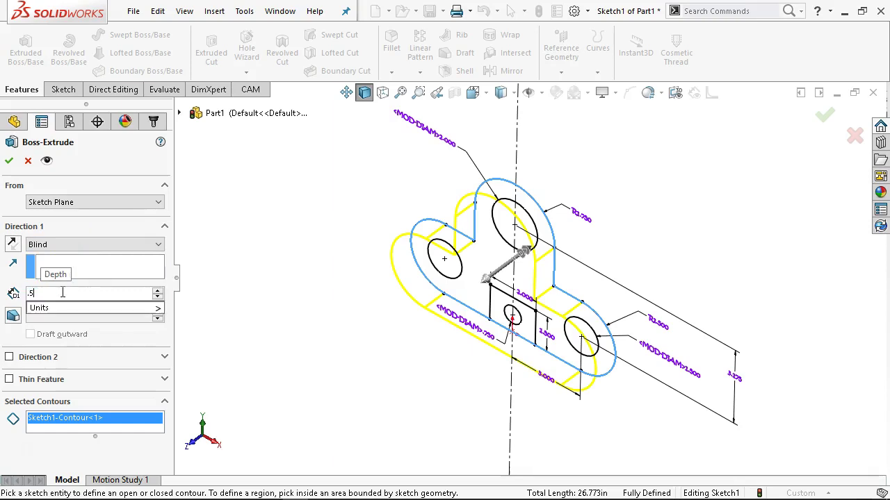
pyautogui.press('Return')
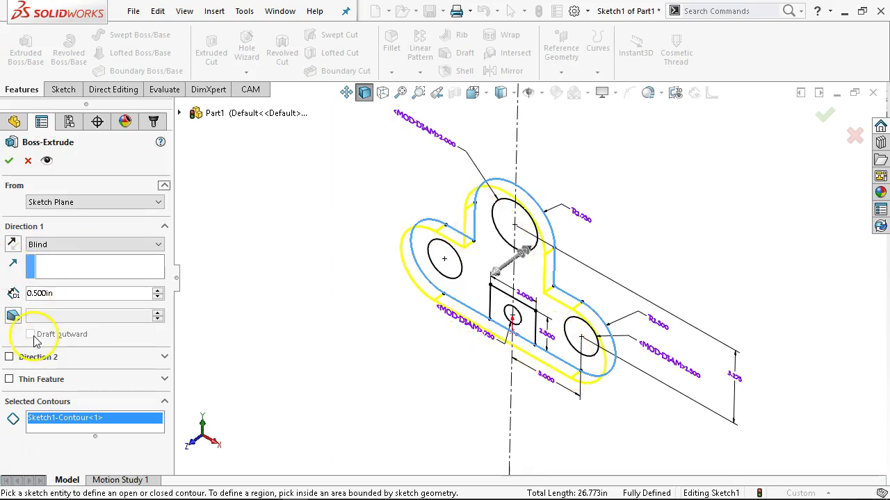
pyautogui.click(8, 358)
pyautogui.click(69, 395)
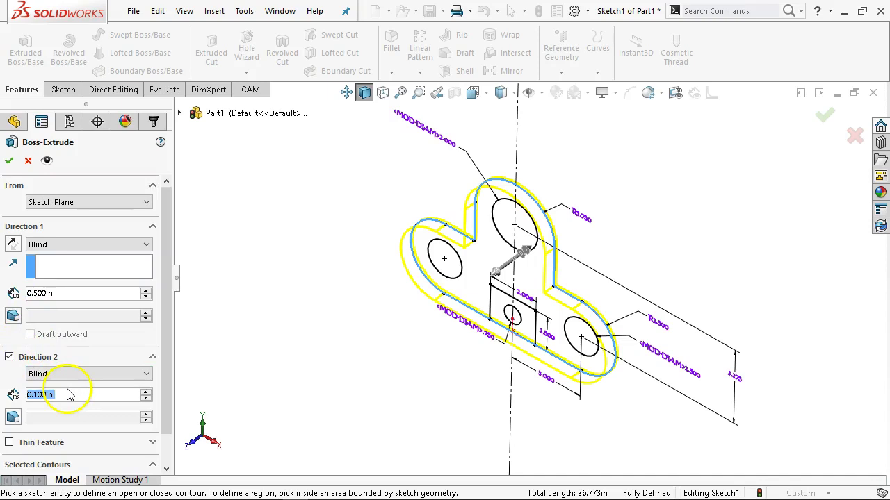
pyautogui.write('.5')
pyautogui.press('Return')
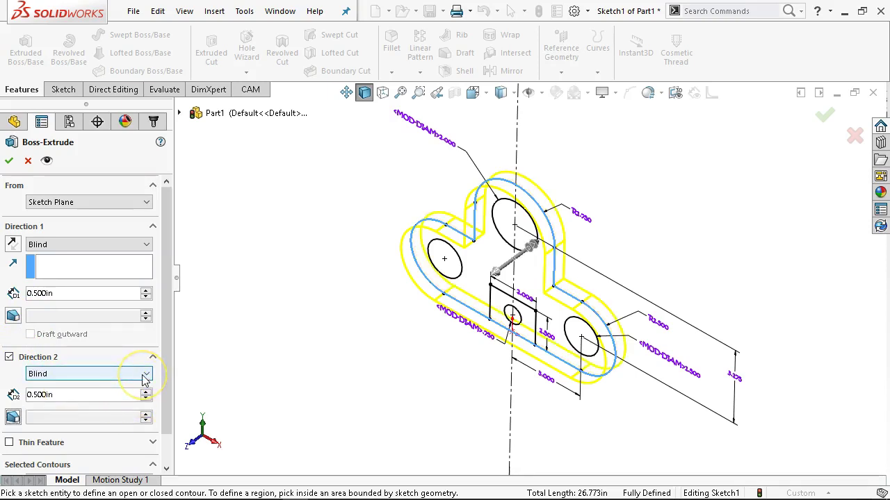
pyautogui.click(167, 346)
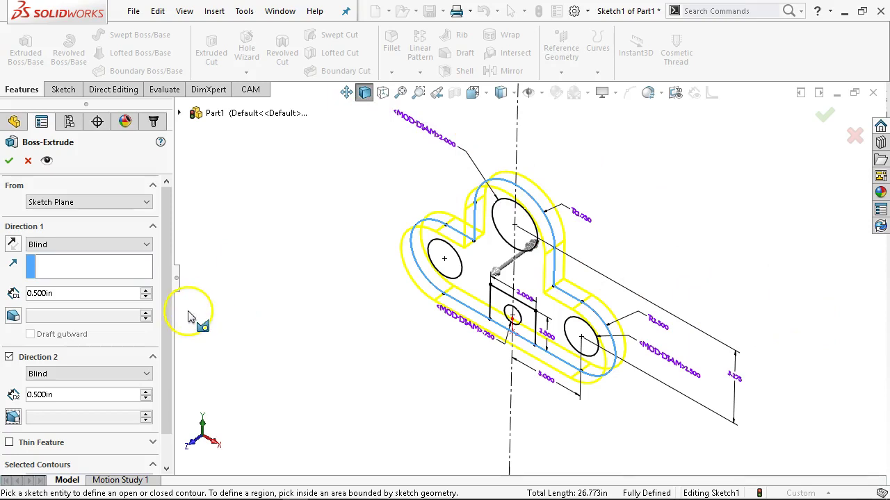
# Set the Direction 2 depth to 1 in and the Direction 1 depth to 2 in.
pyautogui.doubleClick(73, 394)
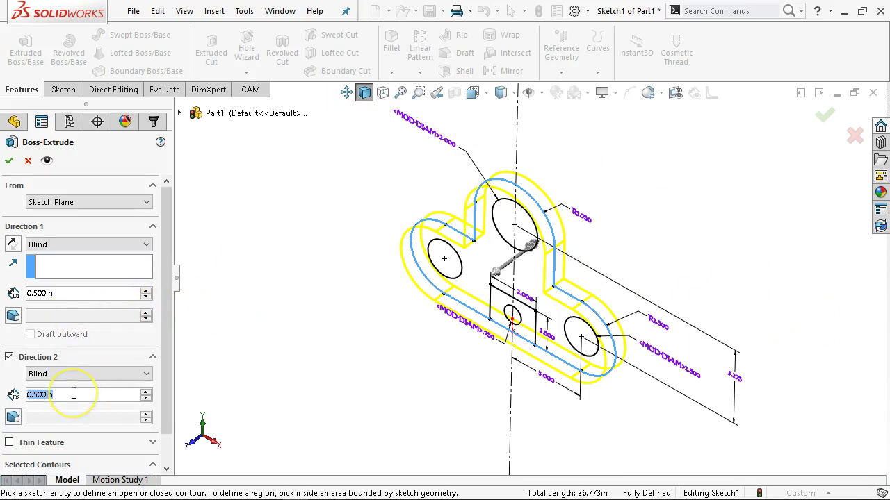
pyautogui.write('1')
pyautogui.press('Tab')
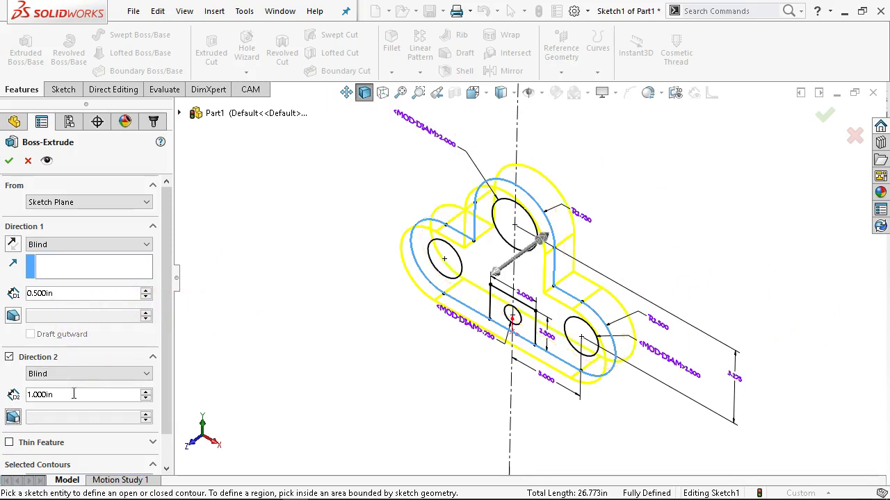
pyautogui.doubleClick(61, 293)
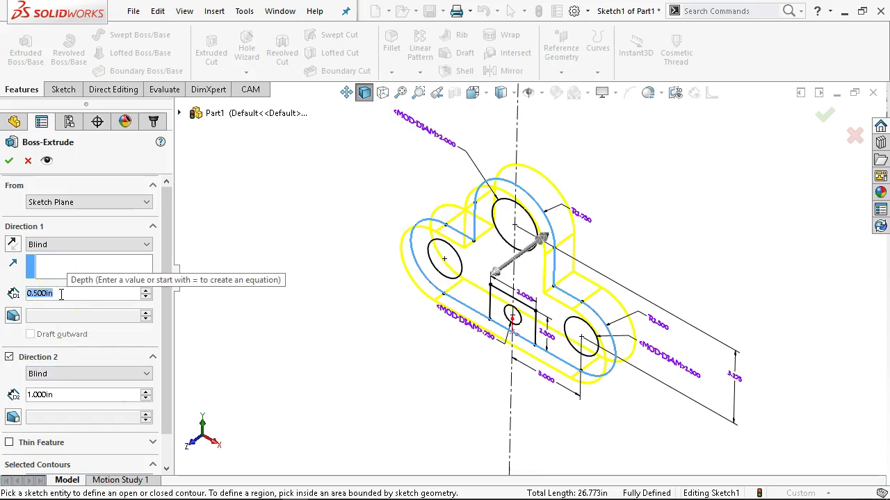
pyautogui.write('2')
pyautogui.press('Tab')
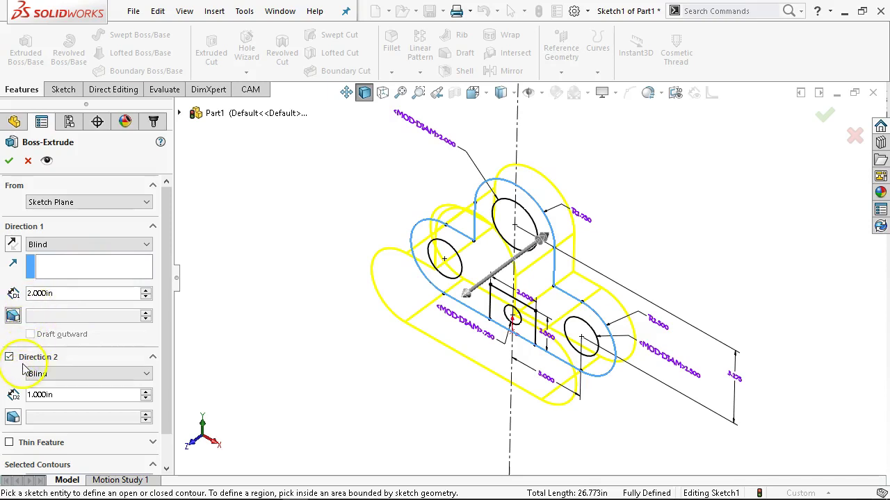
# Stretch the extrusion preview by its arrows to about 5.15 in in Direction 1 and 3.73 in in Direction 2.
pyautogui.click(490, 291)
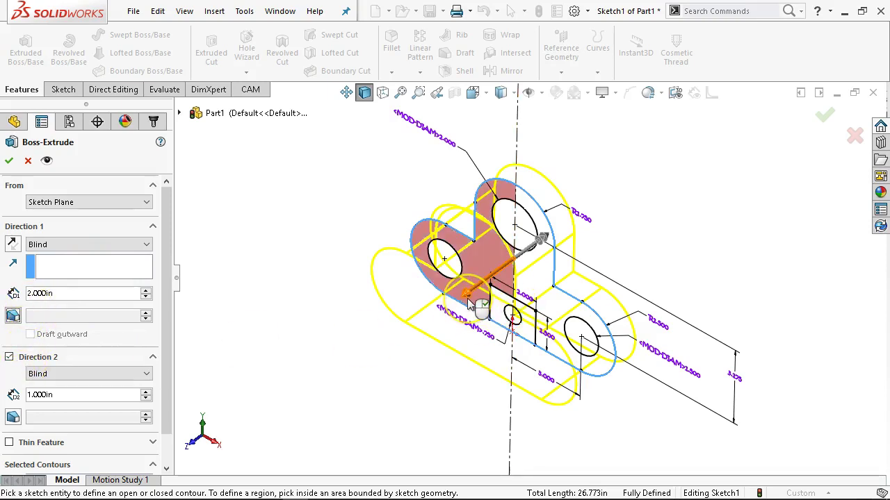
pyautogui.moveTo(470, 304); pyautogui.dragTo(416, 339)
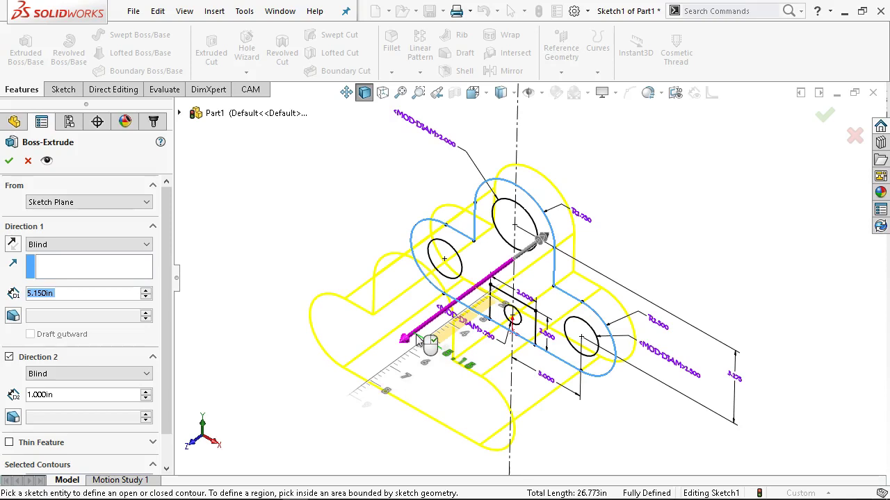
pyautogui.moveTo(418, 340); pyautogui.dragTo(418, 339)
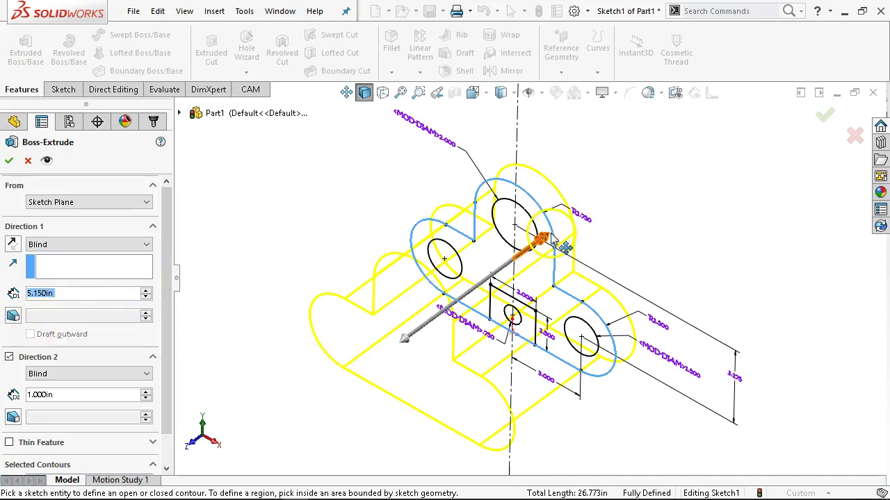
pyautogui.moveTo(559, 242); pyautogui.dragTo(596, 199)
# Set the end condition to Mid Plane with a depth of 1 in and create the plate extrusion.
pyautogui.click(66, 244)
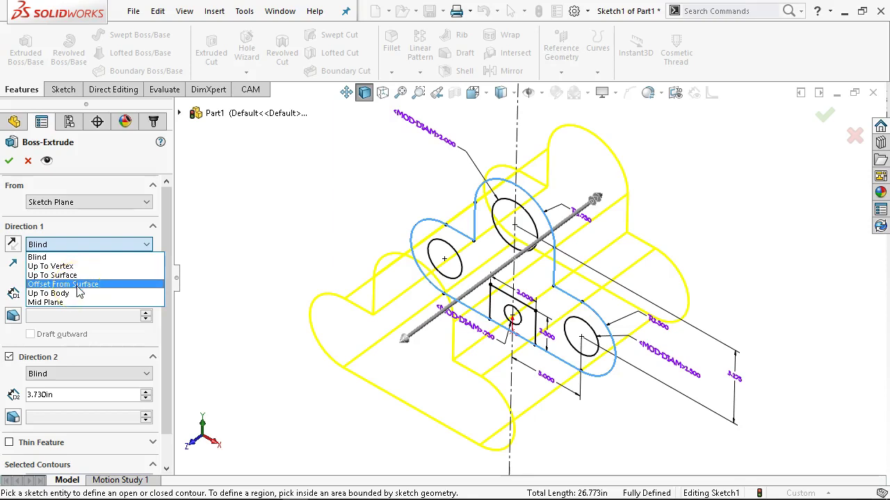
pyautogui.click(71, 268)
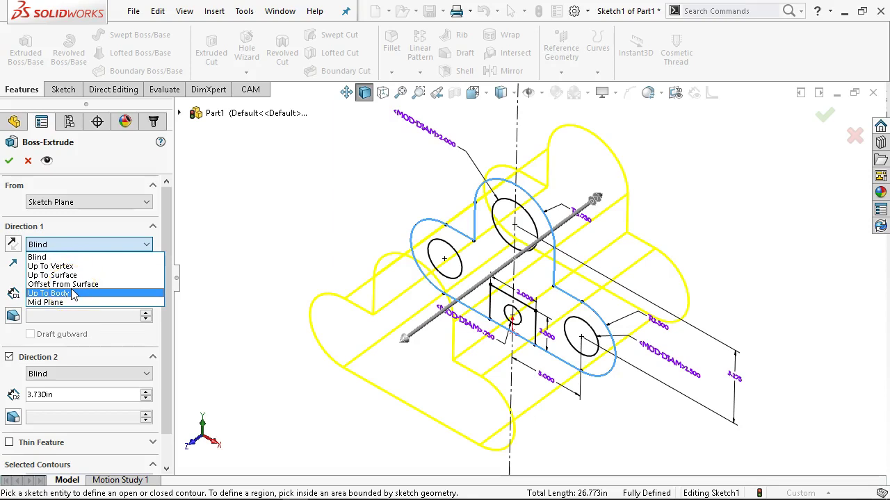
pyautogui.click(69, 304)
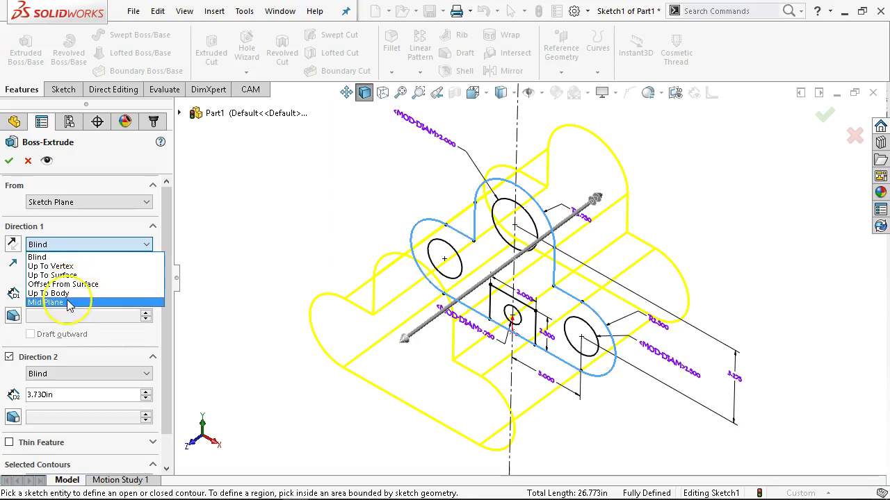
pyautogui.click(69, 304)
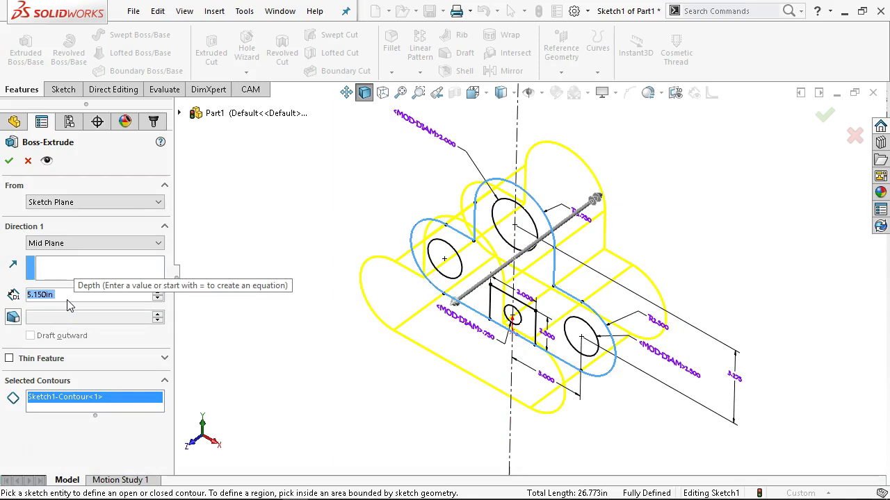
pyautogui.write('1')
pyautogui.press('Return')
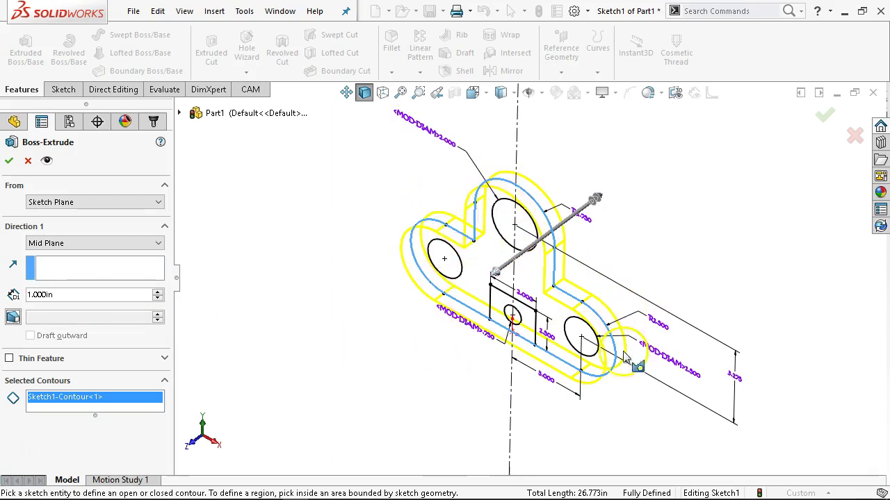
pyautogui.click(10, 160)
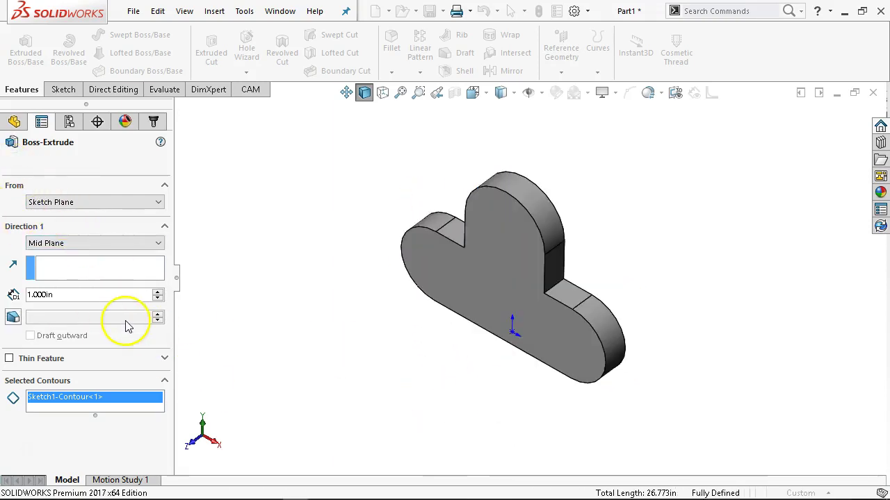
# Expand the plate's extrusion in the feature tree and select the sketch it contains.
pyautogui.moveTo(253, 272); pyautogui.dragTo(284, 133, button='middle')
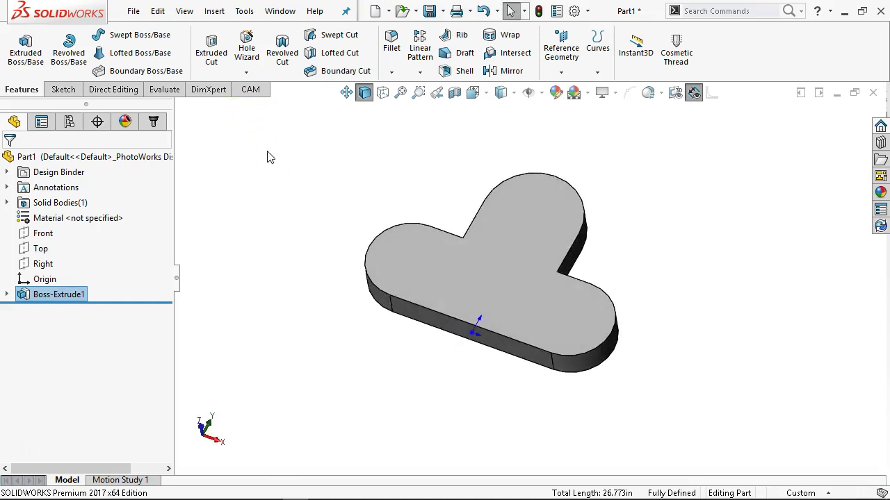
pyautogui.click(7, 295)
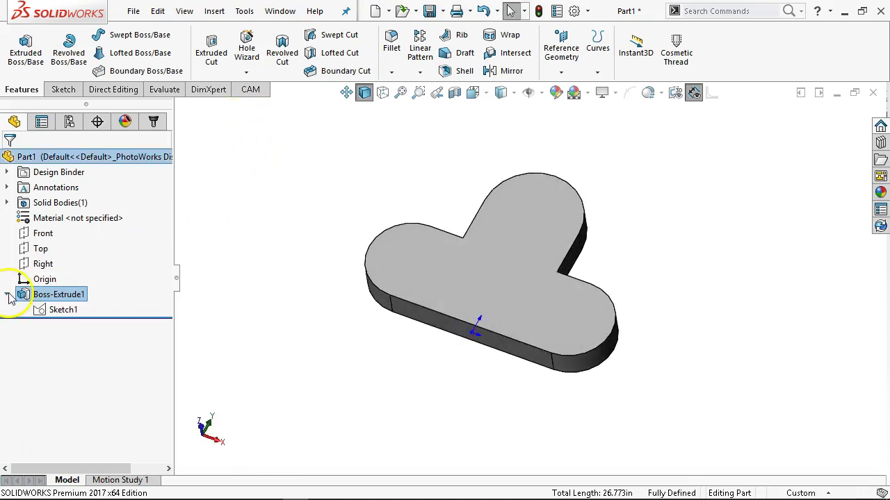
pyautogui.click(62, 310)
pyautogui.moveTo(353, 240)
pyautogui.mouseDown(button='middle')
pyautogui.moveTo(341, 175)
pyautogui.moveTo(351, 254)
pyautogui.mouseUp(button='middle')
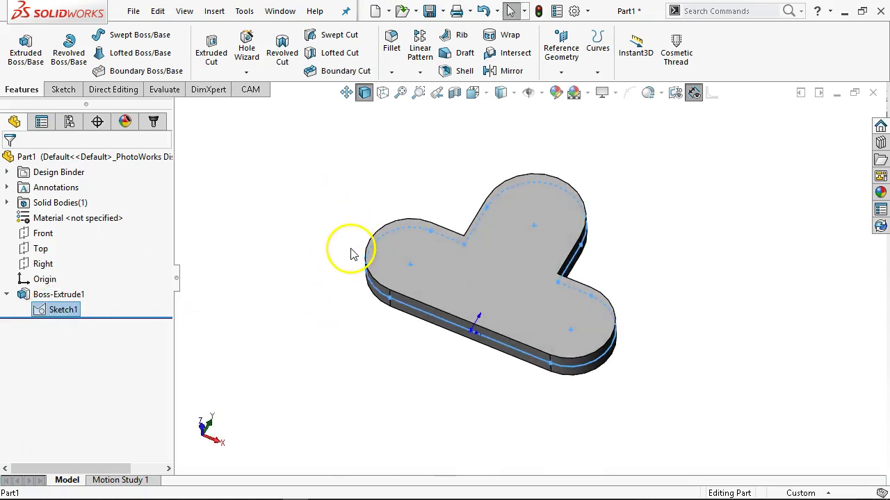
pyautogui.rightClick(71, 315)
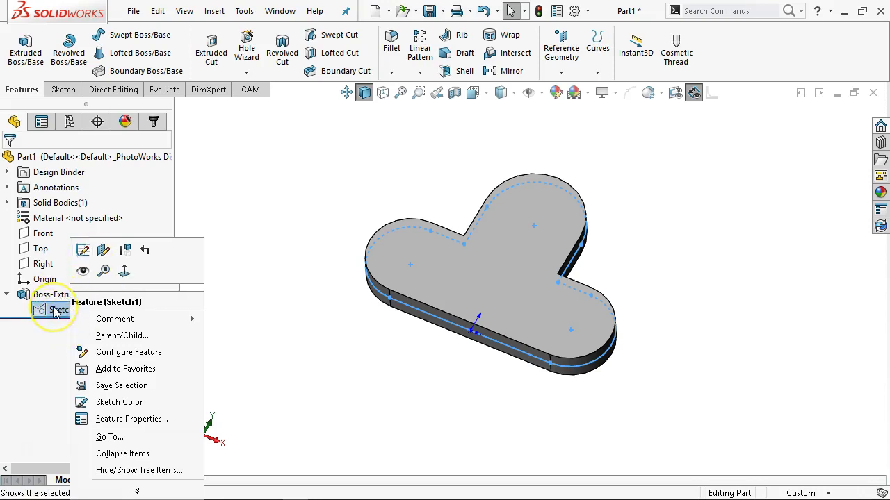
pyautogui.click(56, 312)
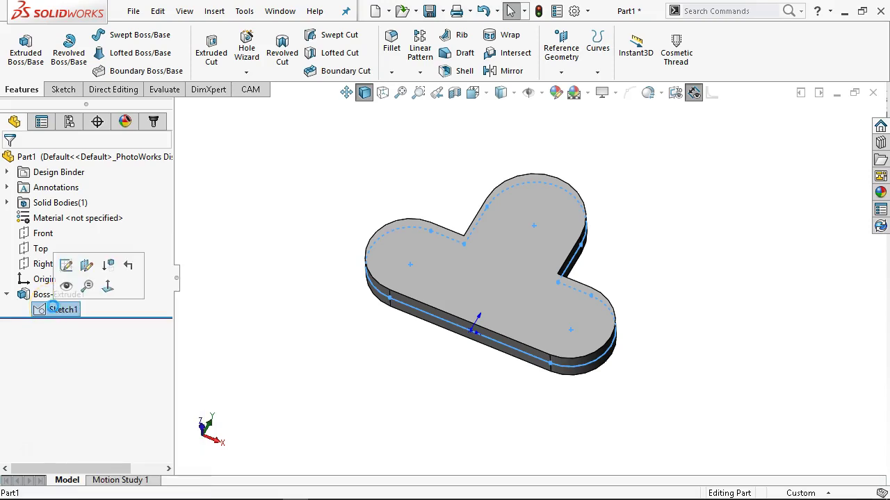
pyautogui.click(26, 48)
pyautogui.scroll(-5, 476, 265)
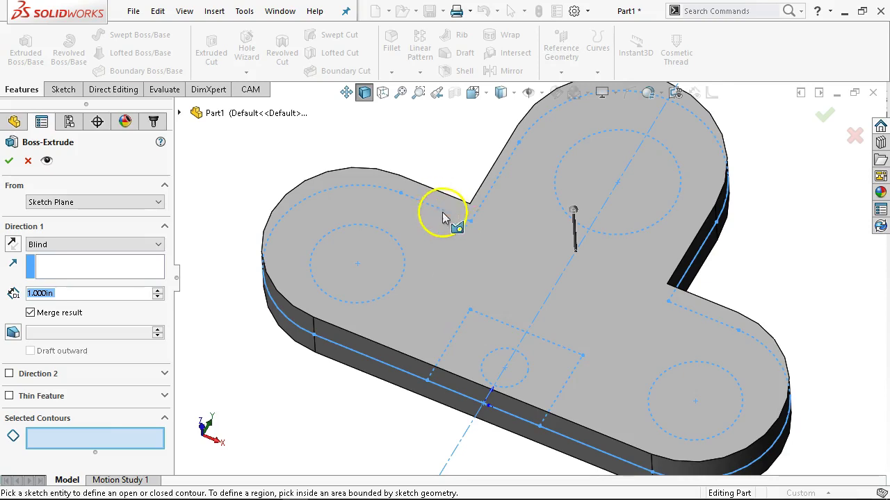
pyautogui.click(481, 349)
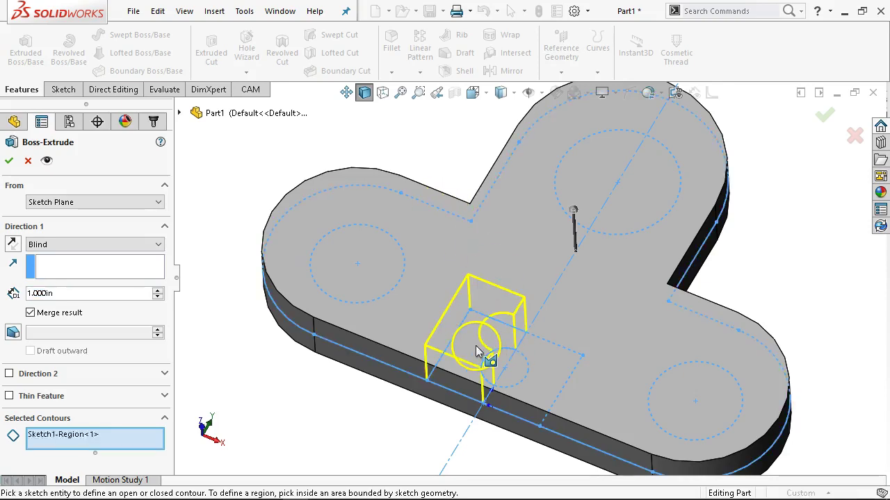
pyautogui.click(547, 381)
pyautogui.moveTo(317, 378)
pyautogui.mouseDown(button='middle')
pyautogui.moveTo(264, 271)
pyautogui.moveTo(272, 174)
pyautogui.moveTo(264, 173)
pyautogui.mouseUp(button='middle')
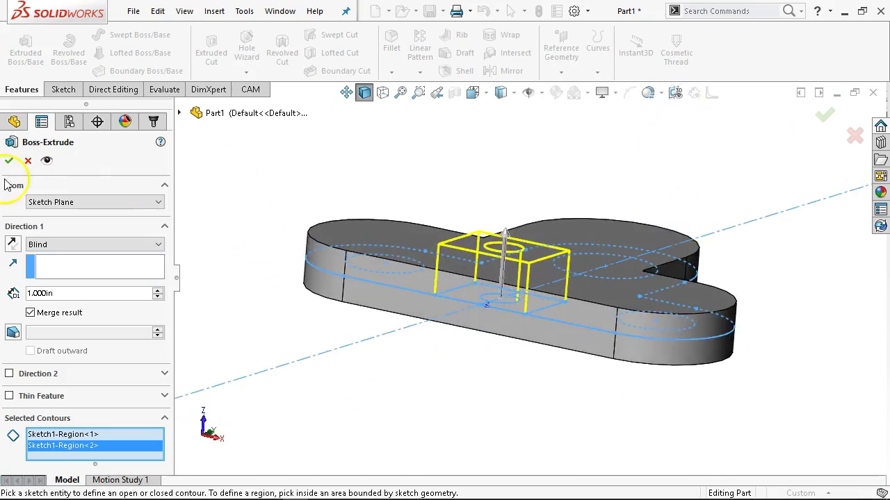
pyautogui.click(28, 162)
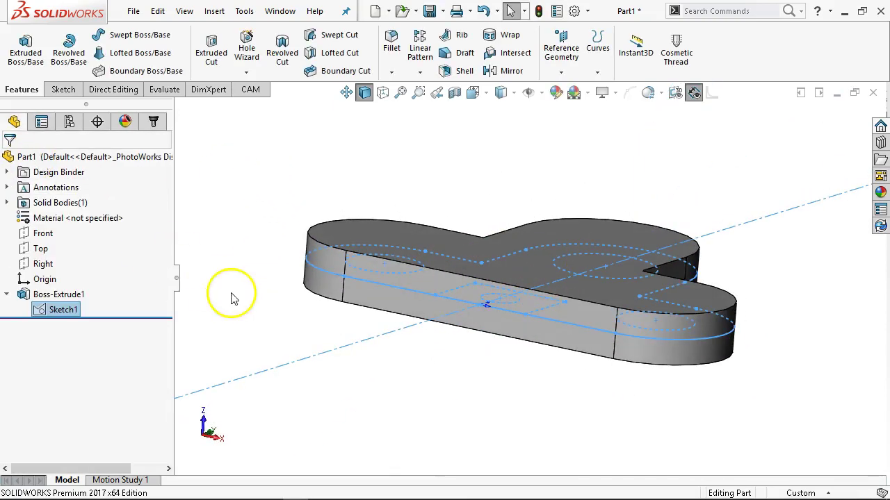
# Start an extruded cut from the sketch, using both halves of the rectangle around the small circle as contours.
pyautogui.click(210, 63)
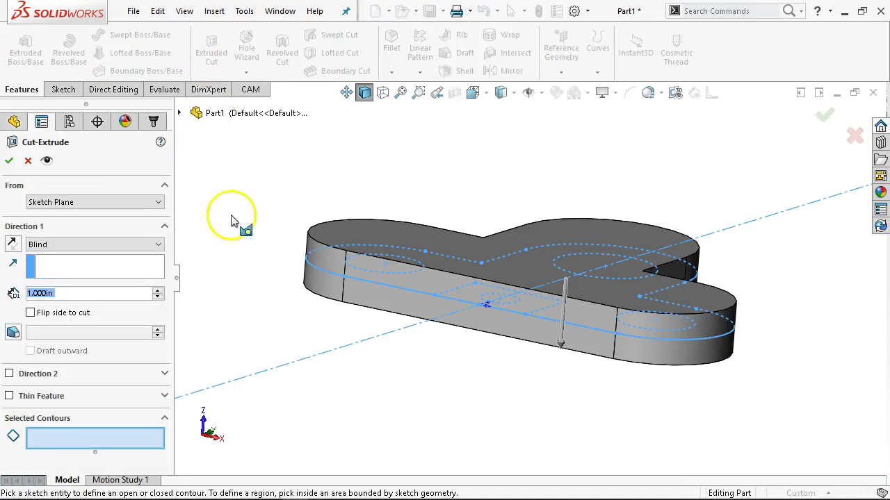
pyautogui.click(135, 437)
pyautogui.moveTo(431, 323); pyautogui.dragTo(408, 423, button='middle')
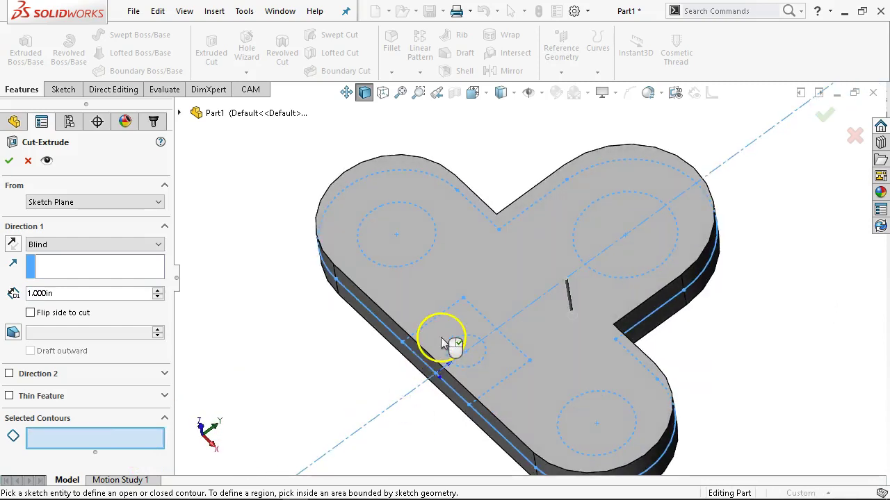
pyautogui.click(464, 368)
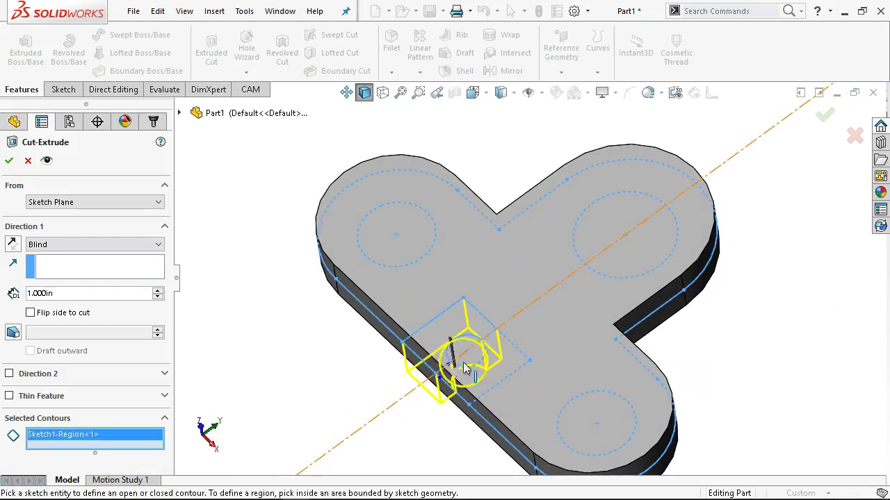
pyautogui.click(507, 383)
pyautogui.moveTo(250, 441)
pyautogui.mouseDown(button='middle')
pyautogui.moveTo(328, 356)
pyautogui.moveTo(327, 318)
pyautogui.mouseUp(button='middle')
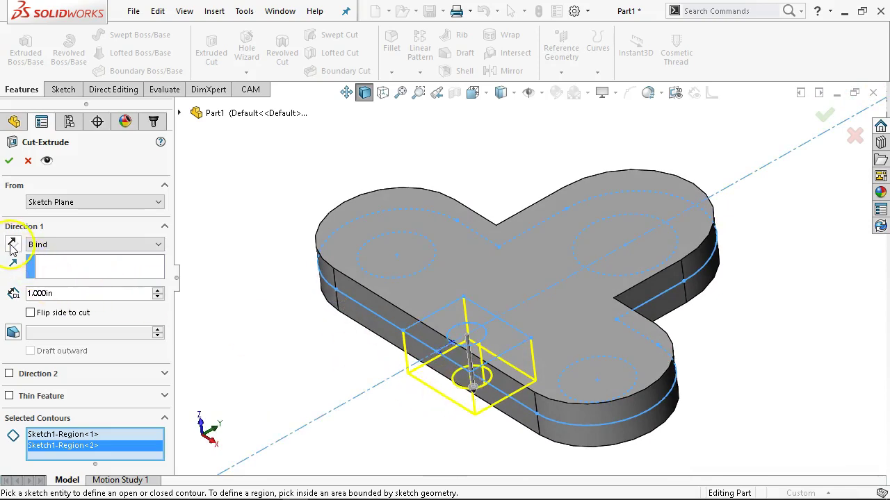
# Reverse the cut direction, set its end condition to Through All and create the rectangular pocket cut.
pyautogui.hotkey('ctrl', '7')
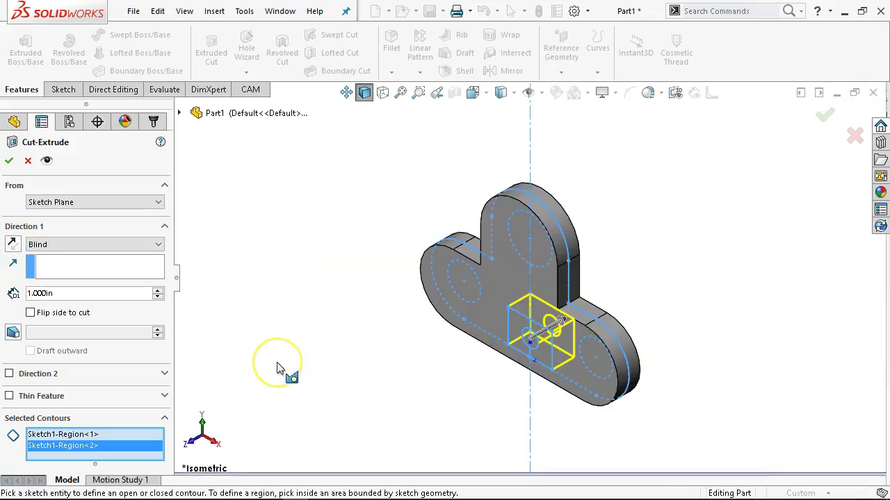
pyautogui.click(426, 389)
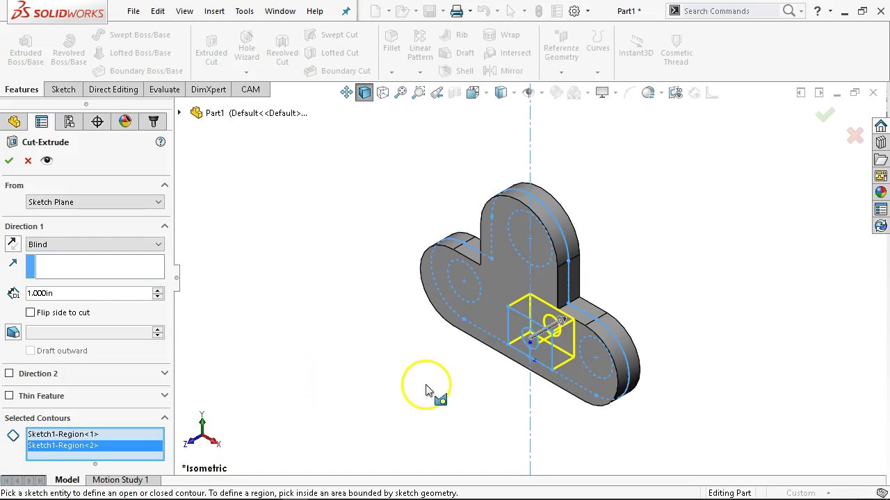
pyautogui.scroll(-3, 550, 293)
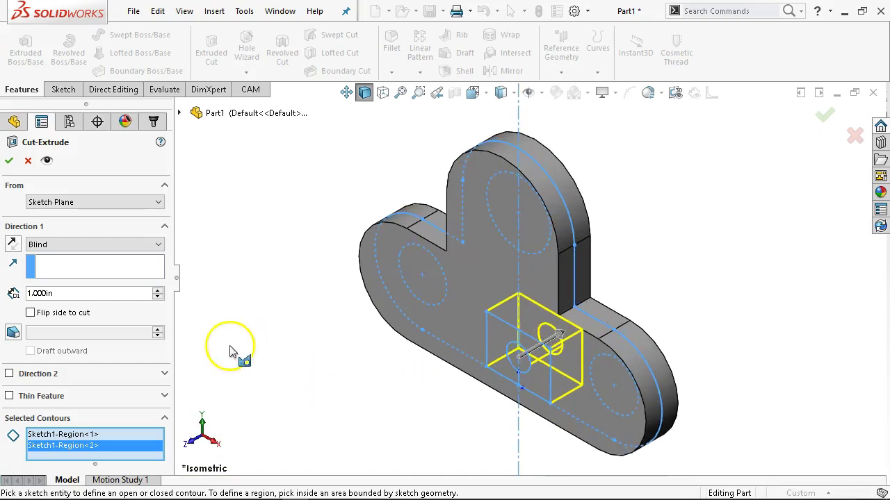
pyautogui.click(13, 244)
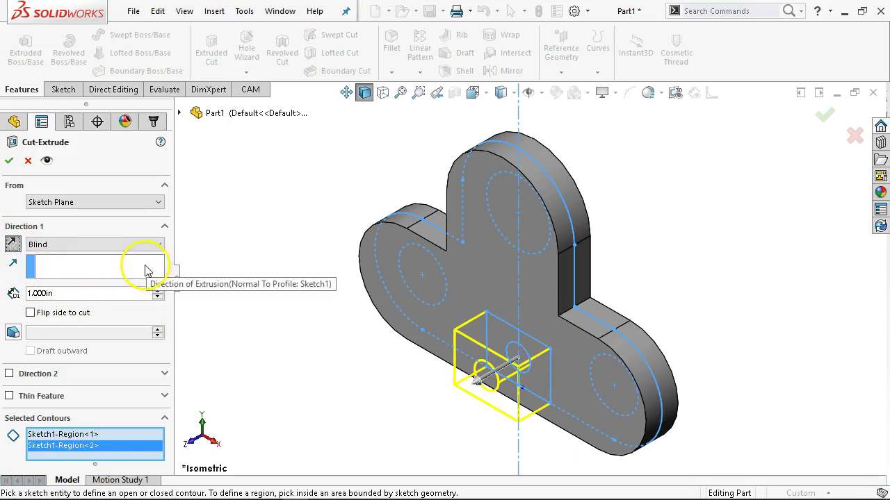
pyautogui.click(139, 326)
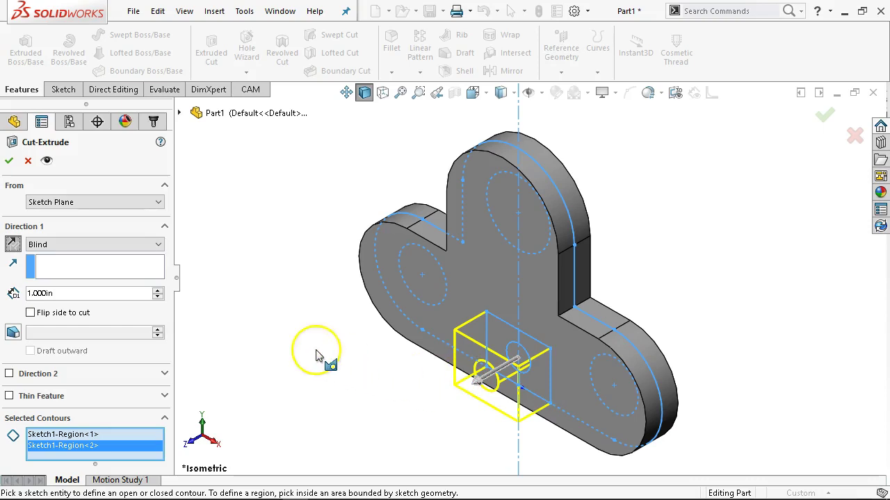
pyautogui.click(64, 251)
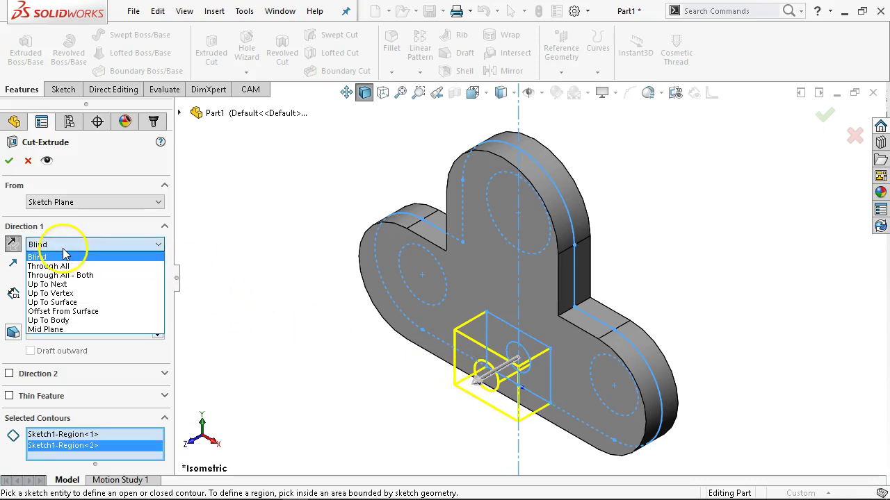
pyautogui.click(67, 267)
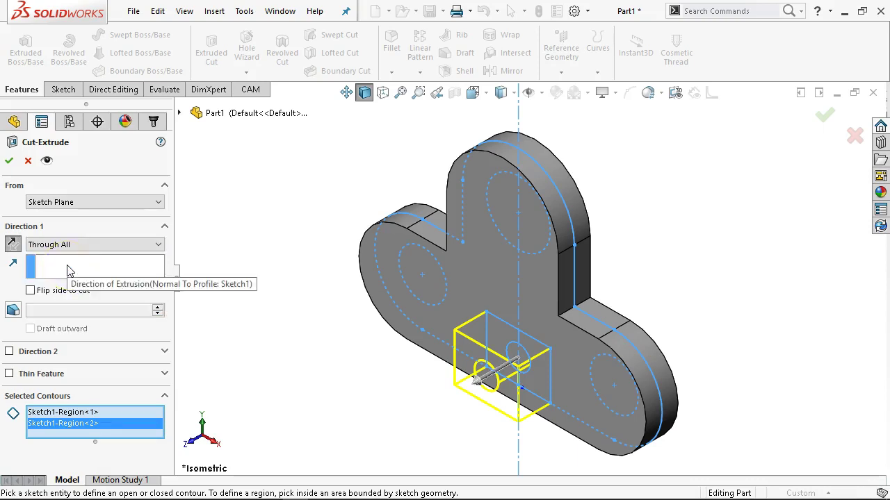
pyautogui.click(9, 161)
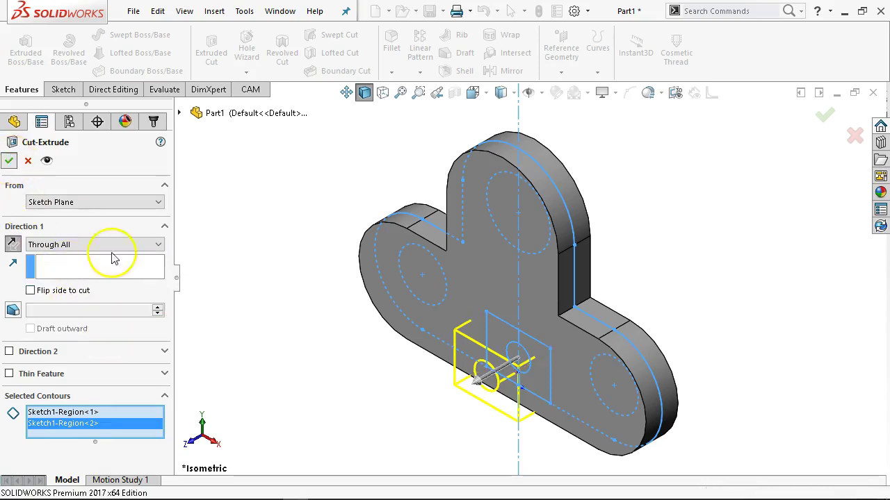
pyautogui.moveTo(344, 244); pyautogui.dragTo(361, 73, button='middle')
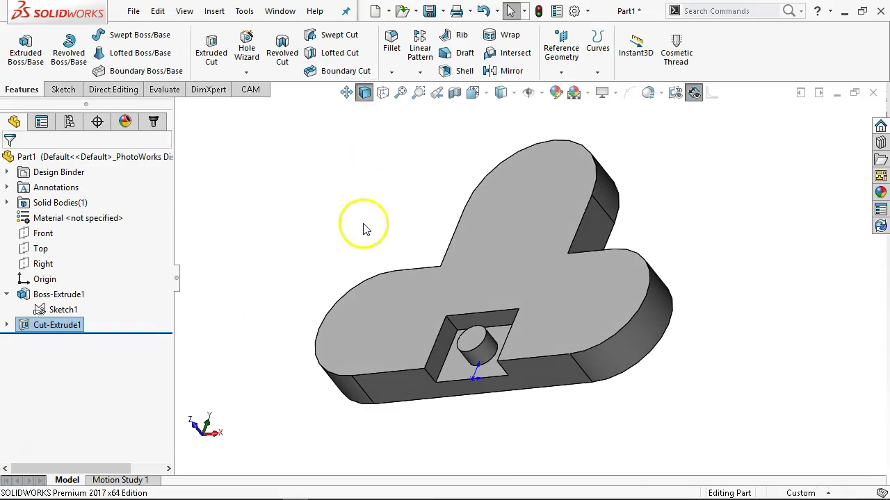
pyautogui.moveTo(361, 241); pyautogui.dragTo(350, 188, button='middle')
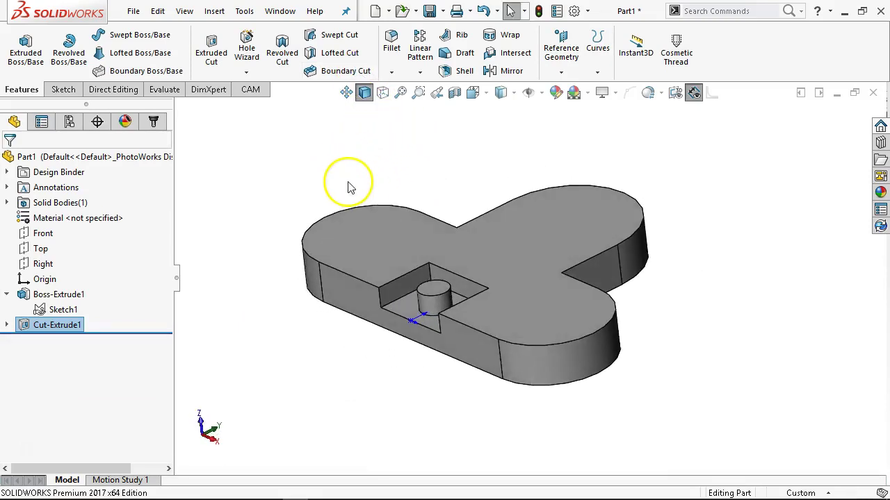
# Edit the pocket cut and add one half of the small circle inside the rectangle to its selected contours.
pyautogui.rightClick(21, 331)
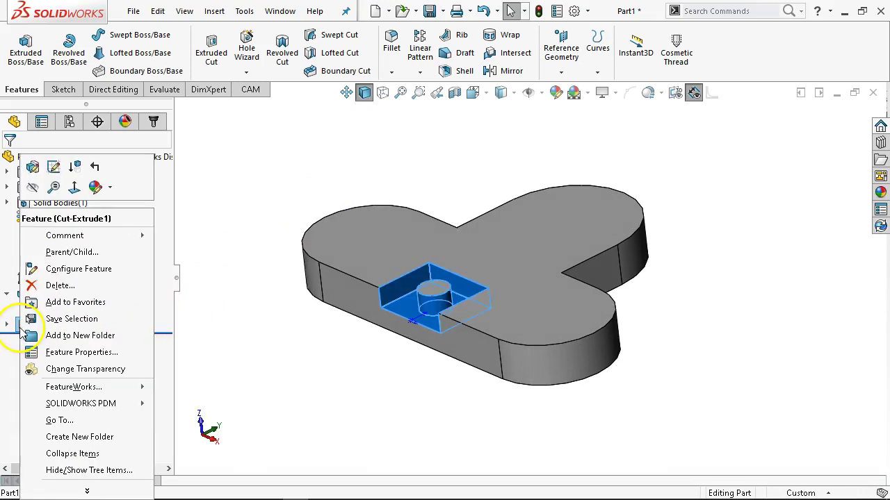
pyautogui.click(24, 167)
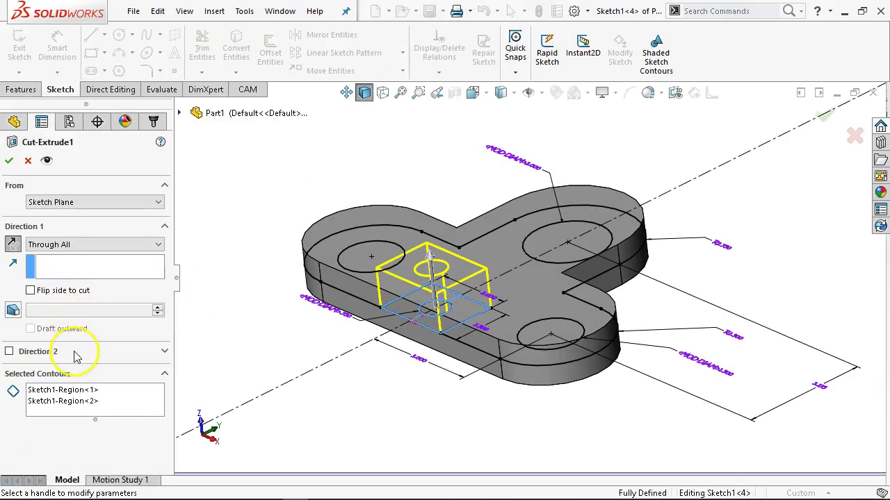
pyautogui.click(120, 412)
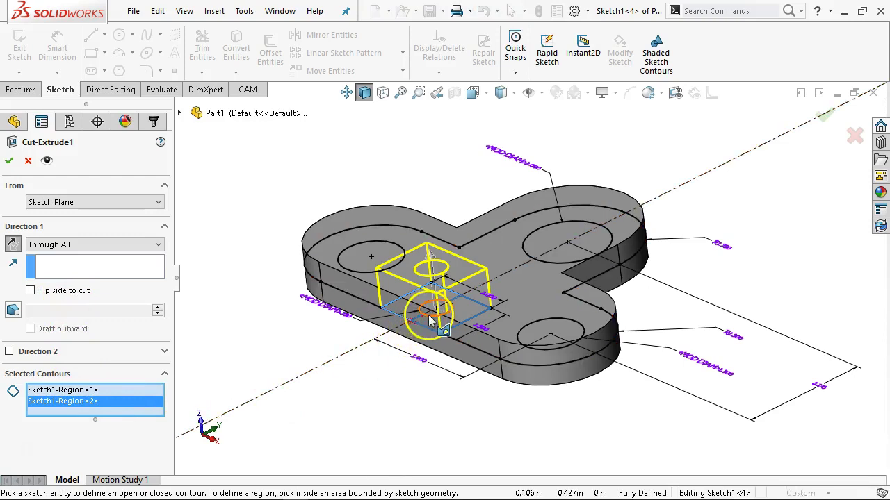
pyautogui.scroll(-6, 432, 309)
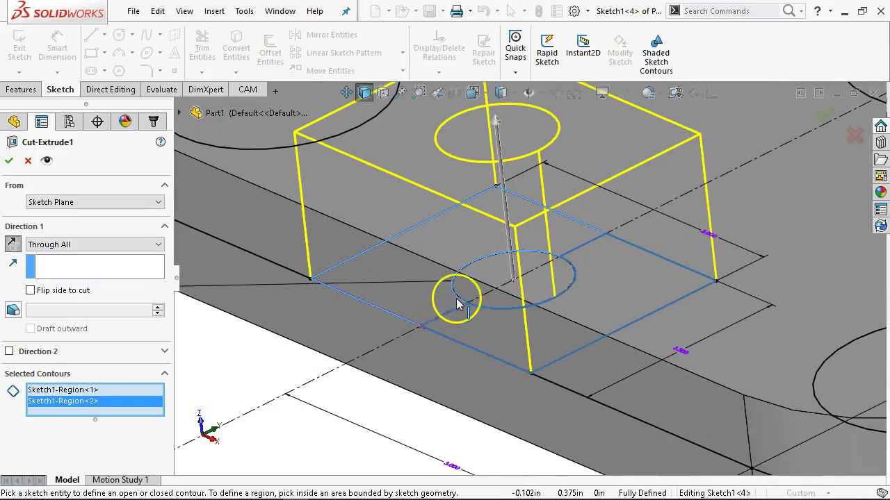
pyautogui.click(456, 282)
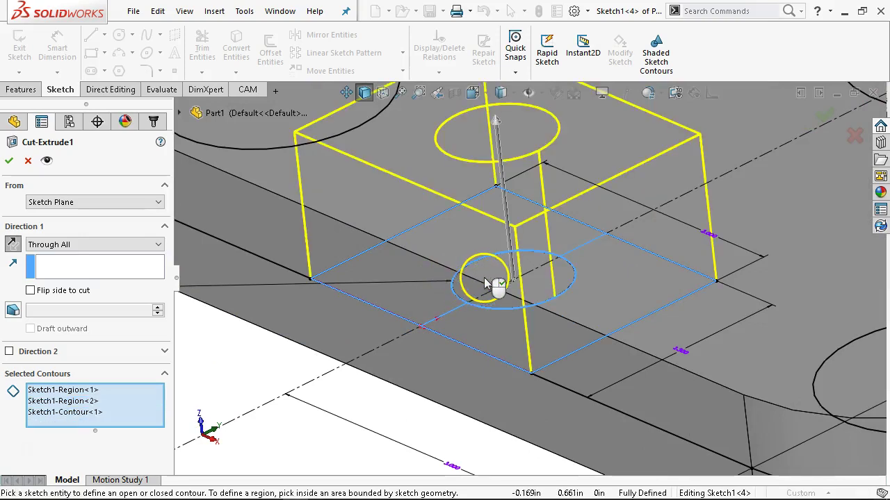
pyautogui.click(511, 303)
pyautogui.click(485, 316)
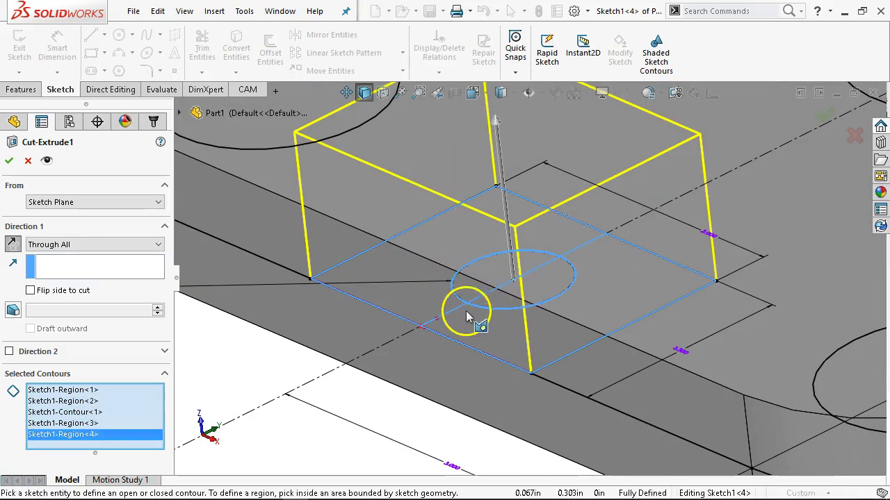
pyautogui.click(486, 267)
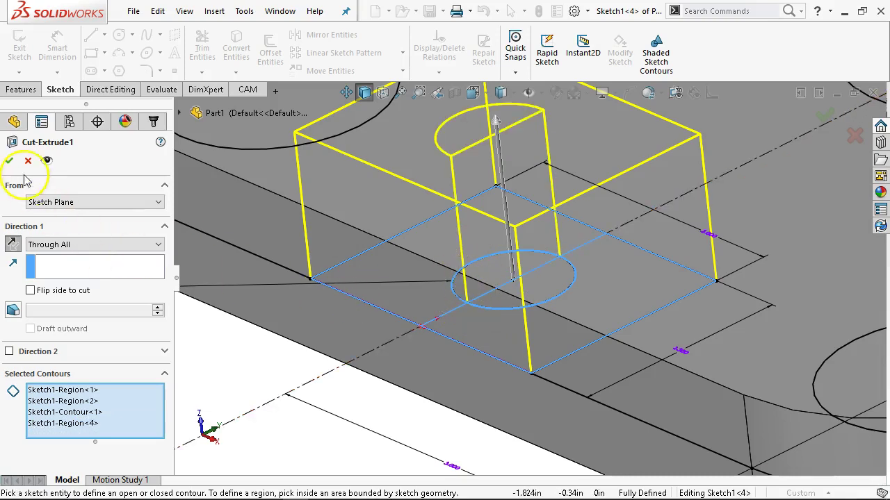
pyautogui.click(9, 160)
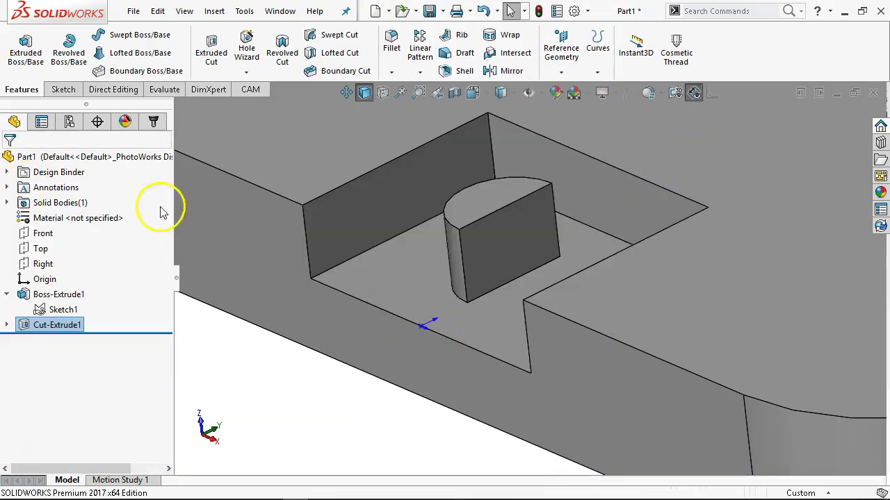
# Edit the pocket cut again and add the remaining half of the small circle to its selected contours.
pyautogui.scroll(3, 313, 216)
pyautogui.moveTo(337, 215); pyautogui.dragTo(357, 244, button='middle')
pyautogui.scroll(-1, 298, 235)
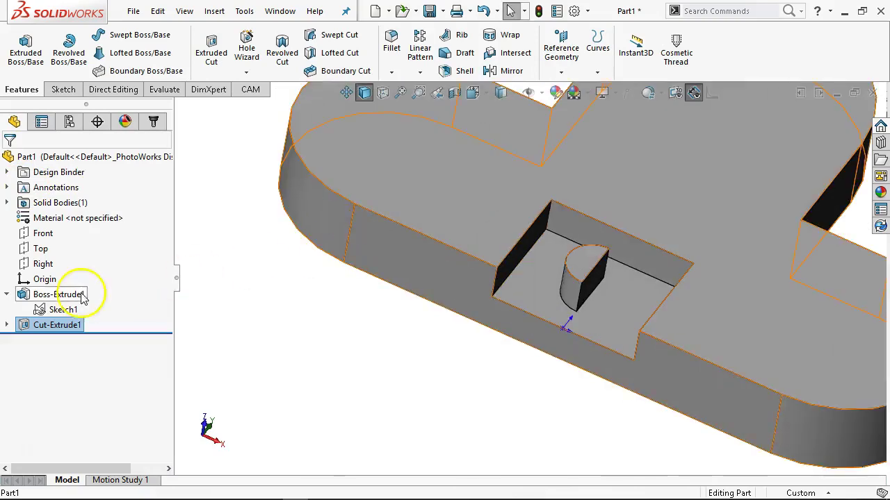
pyautogui.rightClick(59, 323)
pyautogui.click(67, 168)
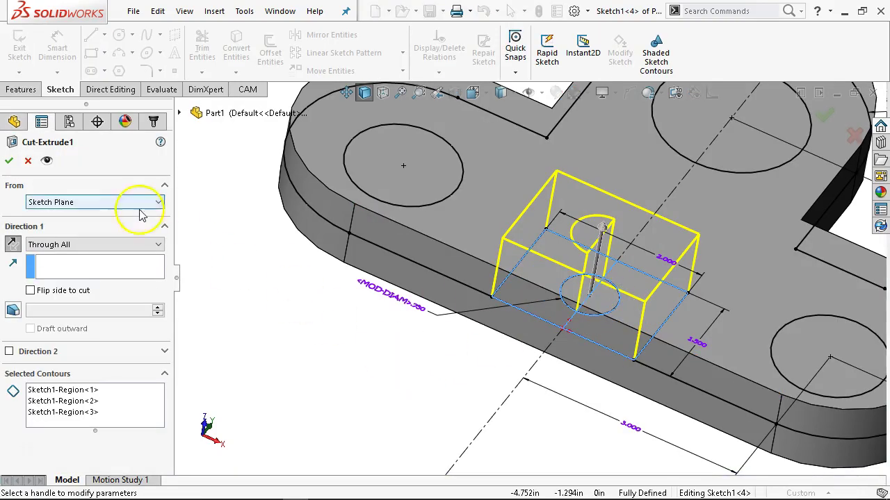
pyautogui.click(562, 297)
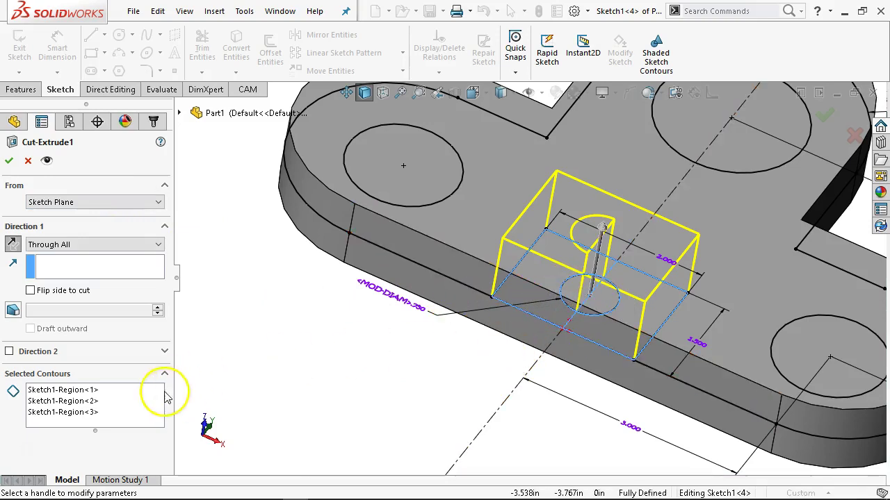
pyautogui.click(69, 412)
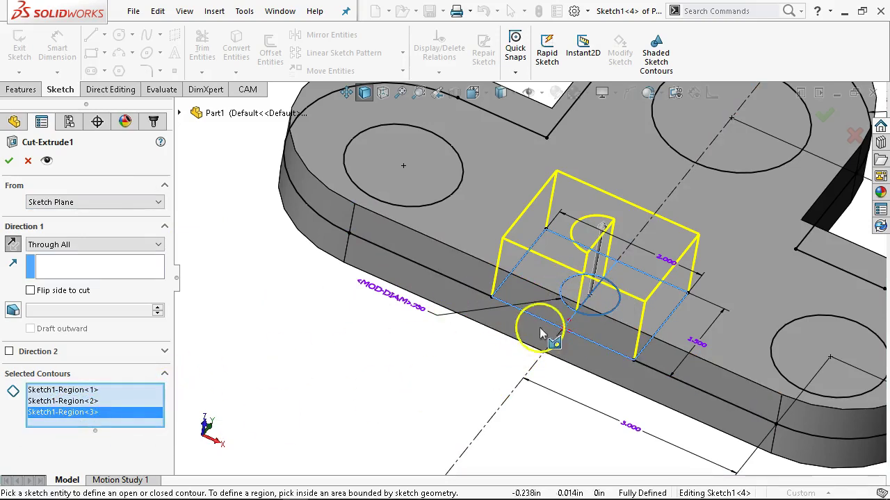
pyautogui.click(569, 288)
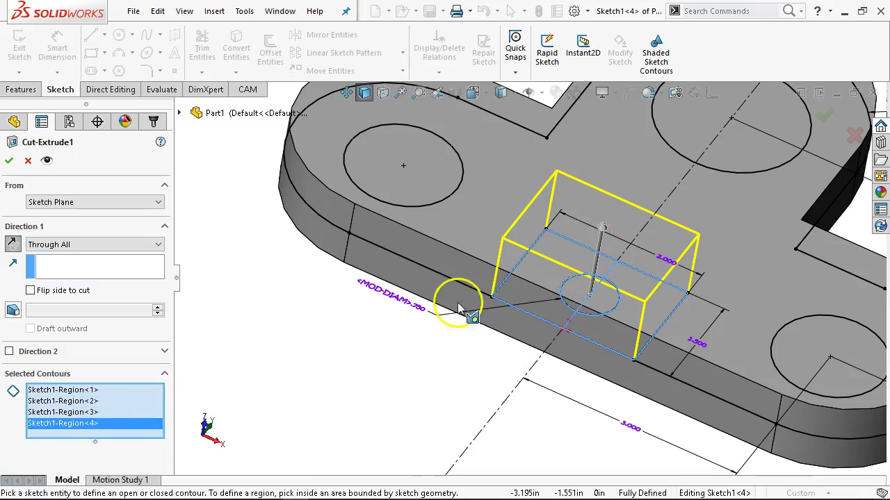
pyautogui.moveTo(233, 324); pyautogui.dragTo(234, 300, button='middle')
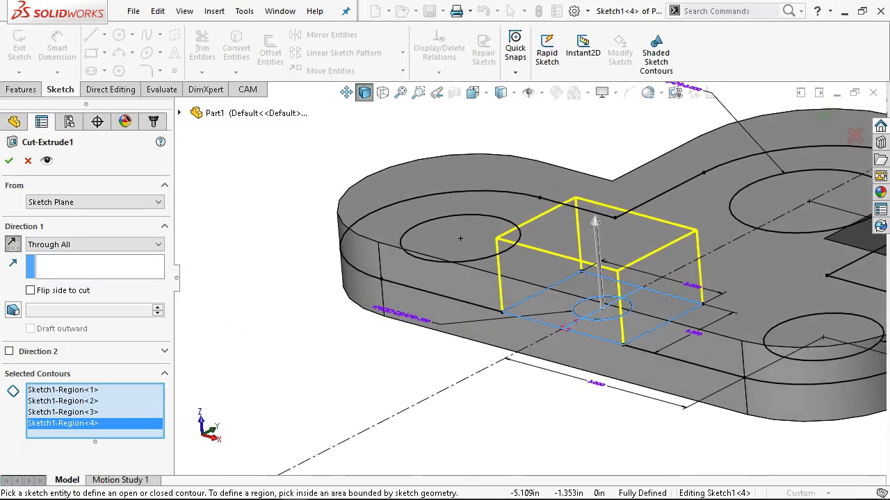
pyautogui.click(10, 160)
pyautogui.scroll(2, 222, 244)
pyautogui.moveTo(232, 225); pyautogui.dragTo(243, 282, button='middle')
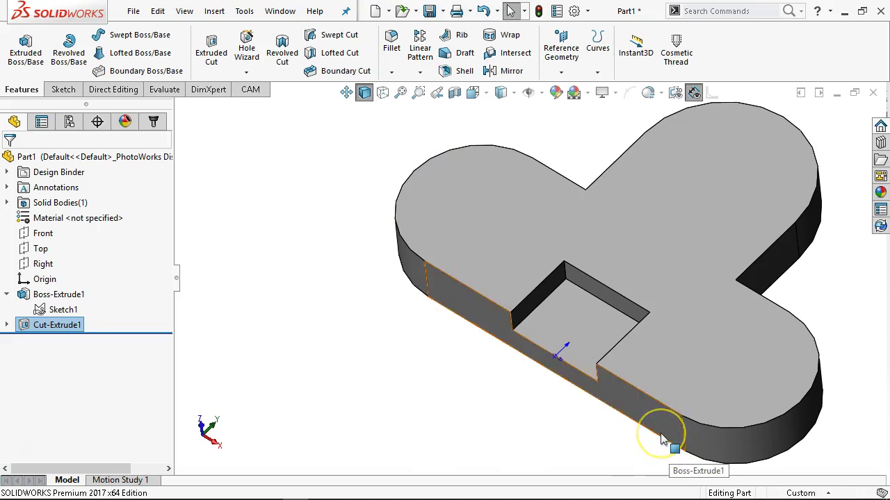
# Create an extruded cut from the base sketch with the small circle as the only contour and Through All as end condition.
pyautogui.click(6, 325)
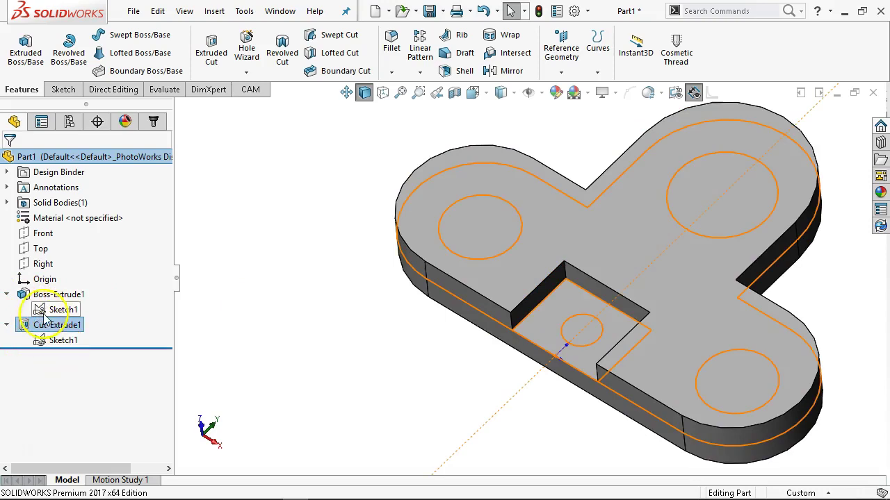
pyautogui.click(64, 313)
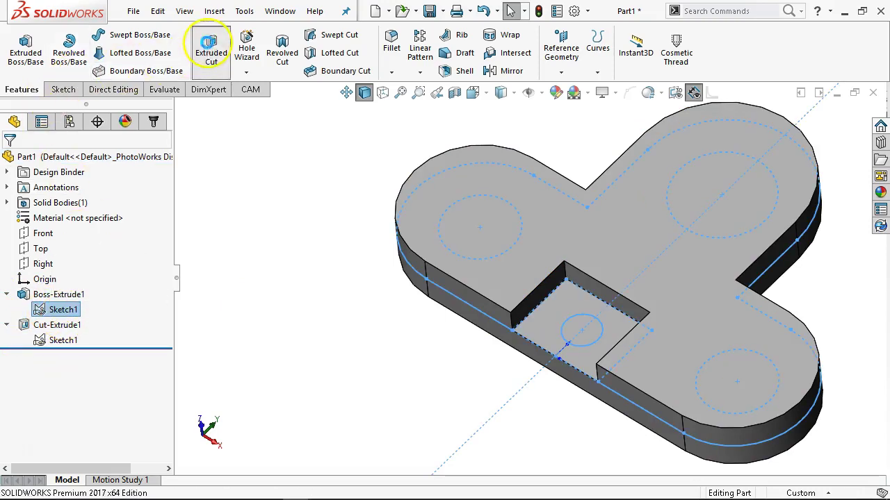
pyautogui.click(211, 50)
pyautogui.scroll(-5, 525, 339)
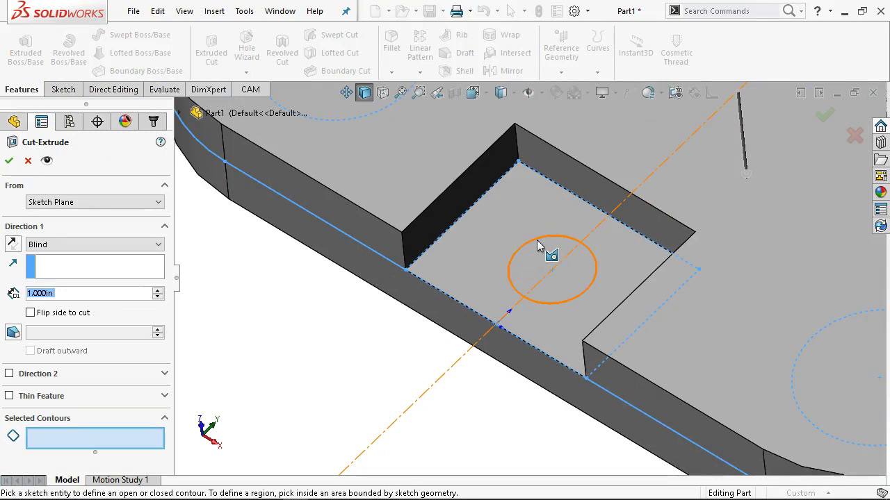
pyautogui.click(537, 247)
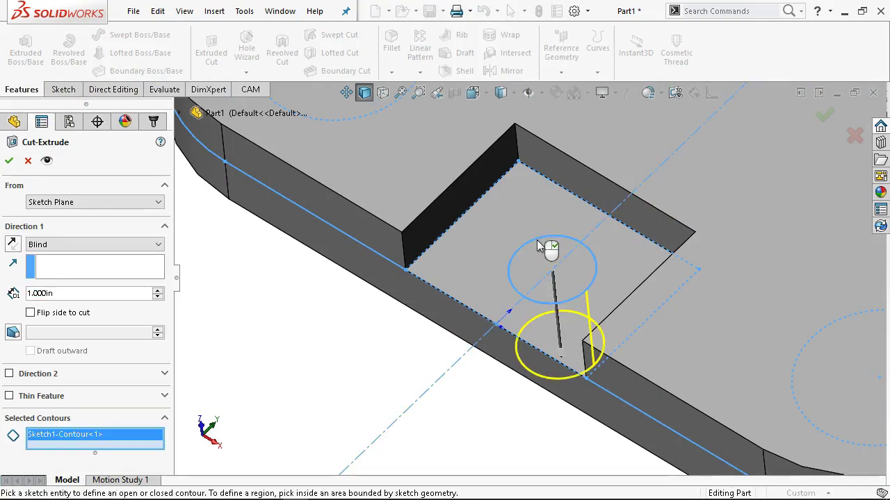
pyautogui.click(41, 250)
pyautogui.click(50, 266)
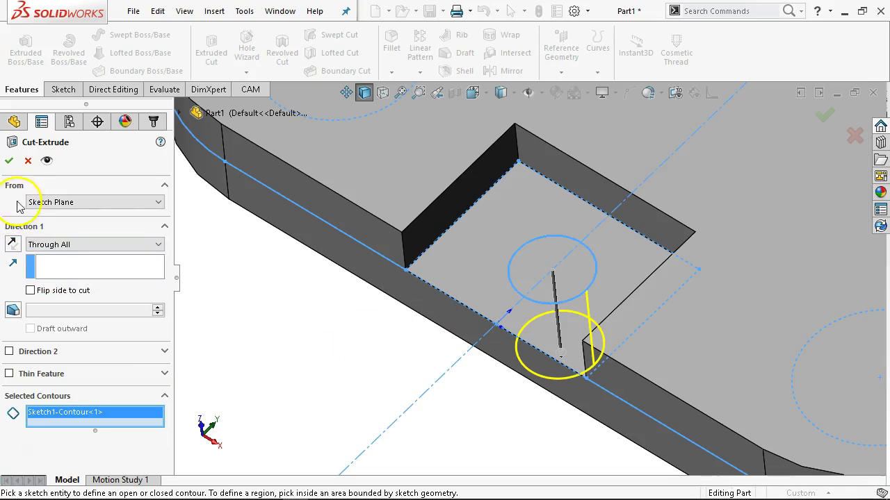
pyautogui.click(12, 165)
pyautogui.scroll(9, 375, 257)
pyautogui.scroll(-2, 611, 187)
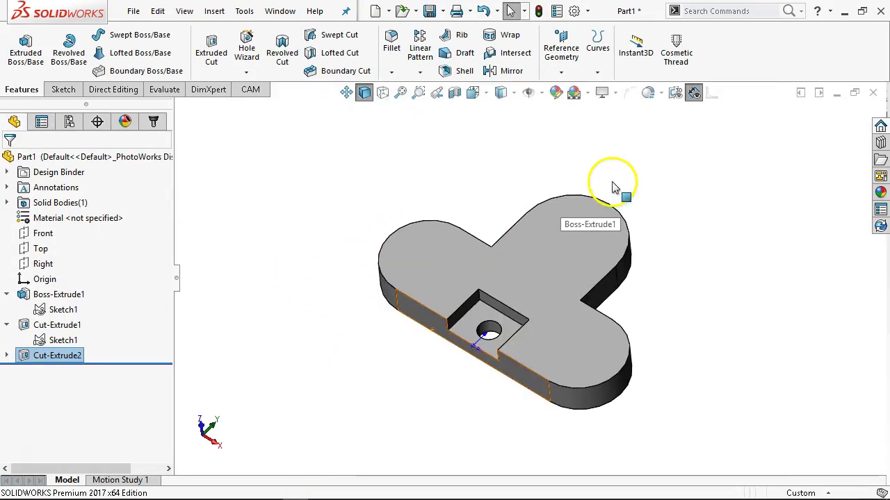
# Examine the part in the front, top and left views and check where the Front plane lies within the plate's thickness.
pyautogui.click(497, 182)
pyautogui.hotkey('ctrl', '1')
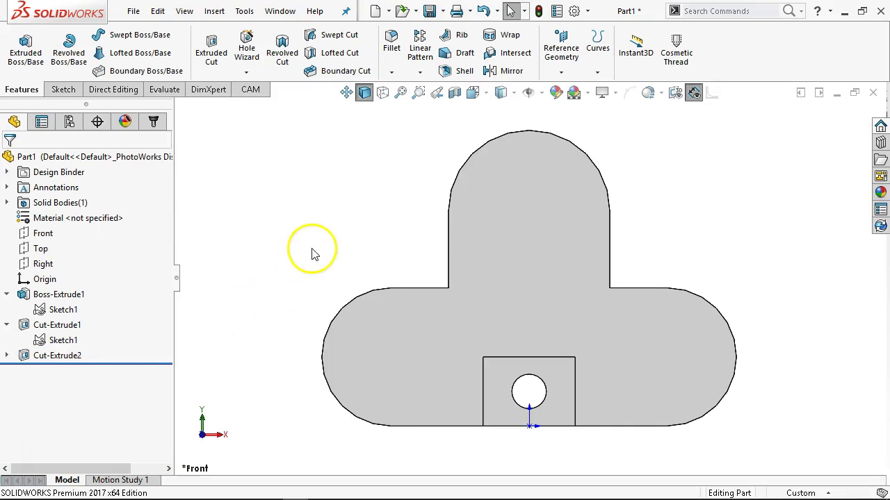
pyautogui.hotkey('ctrl', '5')
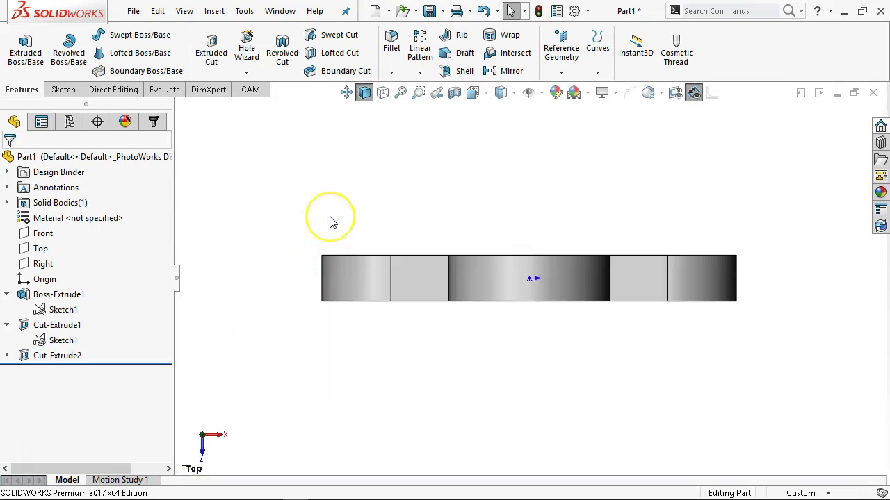
pyautogui.hotkey('ctrl', '3')
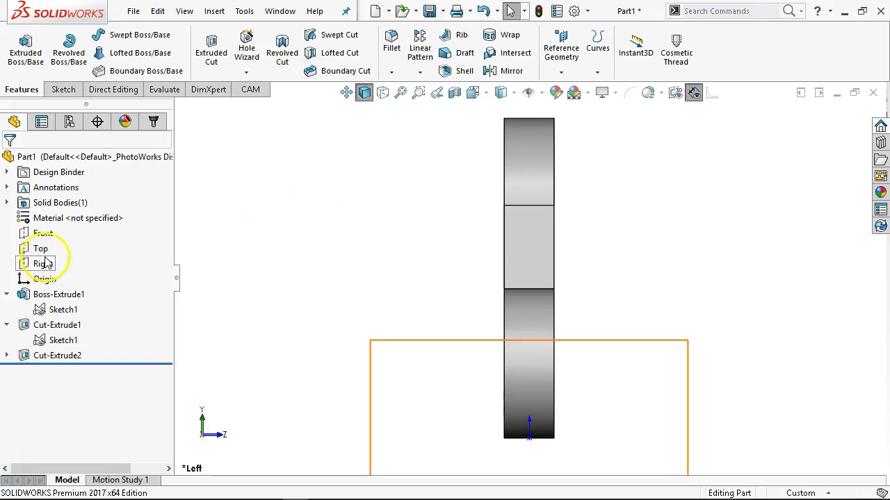
pyautogui.click(42, 236)
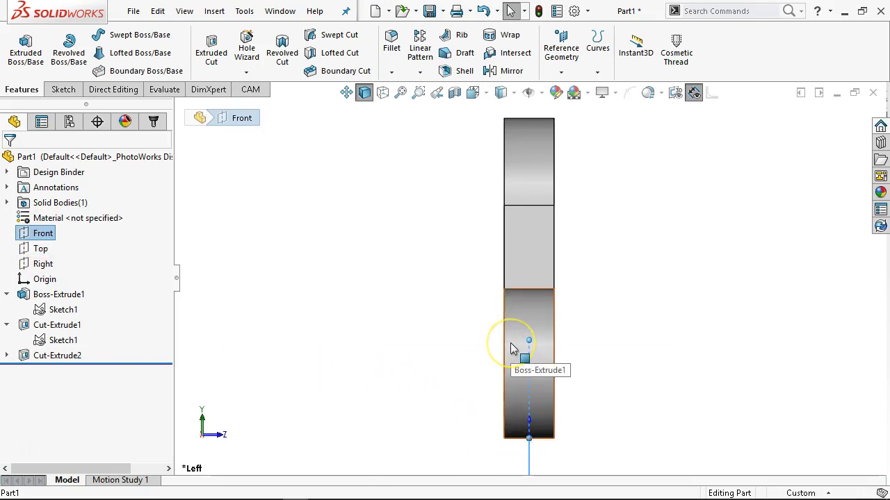
pyautogui.moveTo(507, 343); pyautogui.dragTo(650, 297, button='middle')
pyautogui.scroll(-5, 535, 311)
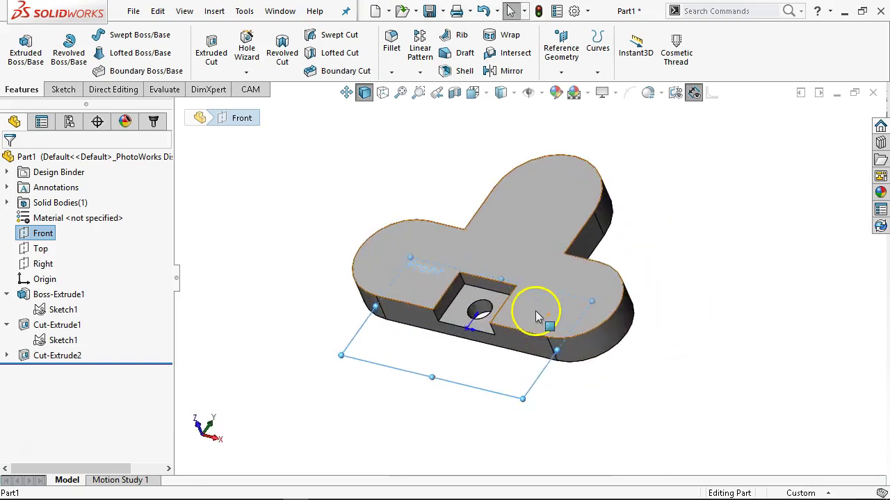
pyautogui.click(312, 194)
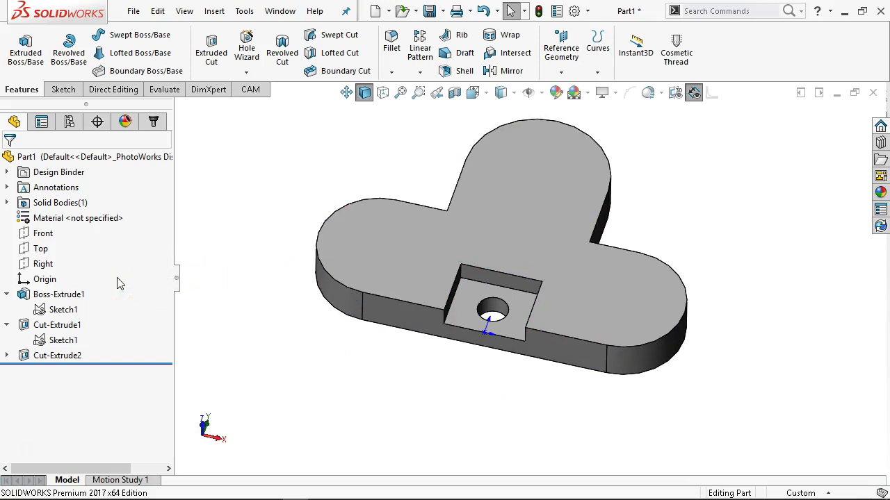
# Suppress both the rectangular pocket cut and the small hole cut.
pyautogui.click(8, 324)
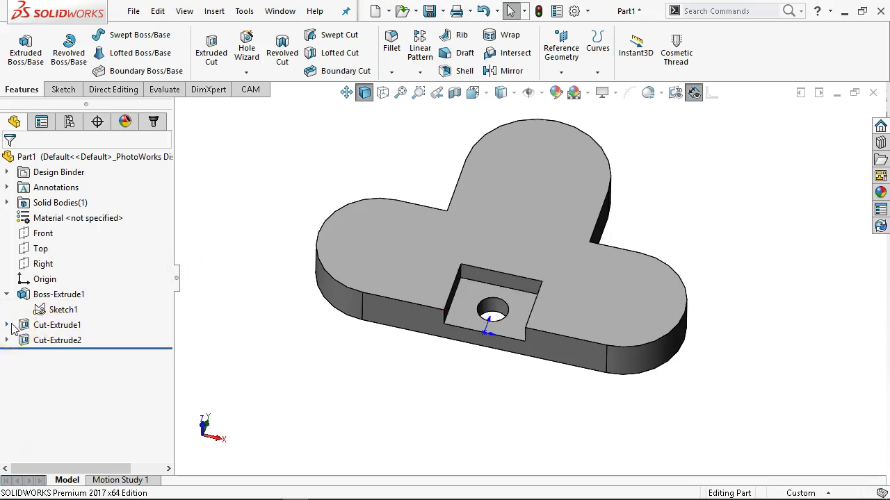
pyautogui.click(56, 325)
pyautogui.keyDown('ctrl'); pyautogui.click(54, 339); pyautogui.keyUp('ctrl')
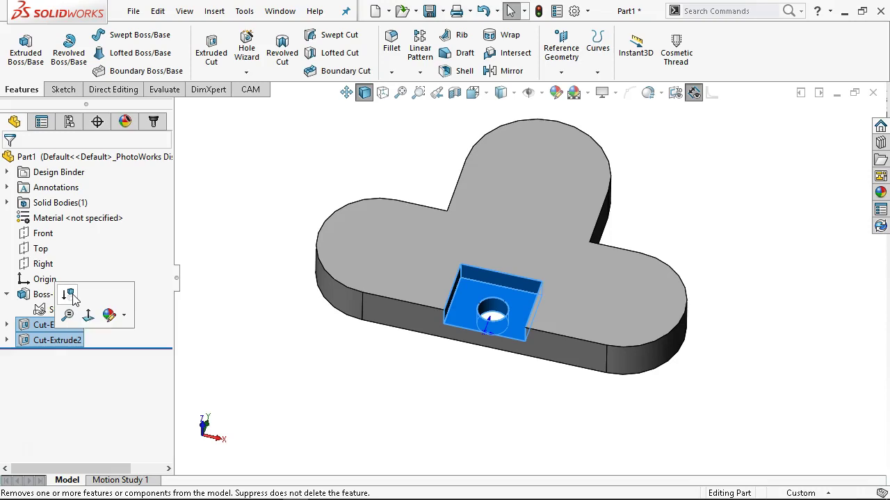
pyautogui.click(72, 295)
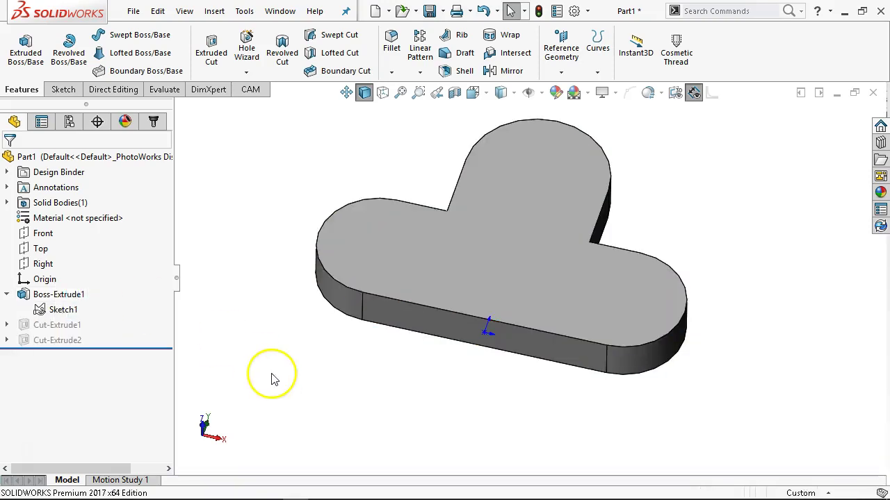
# Hide the plate's solid body and show it again.
pyautogui.rightClick(63, 295)
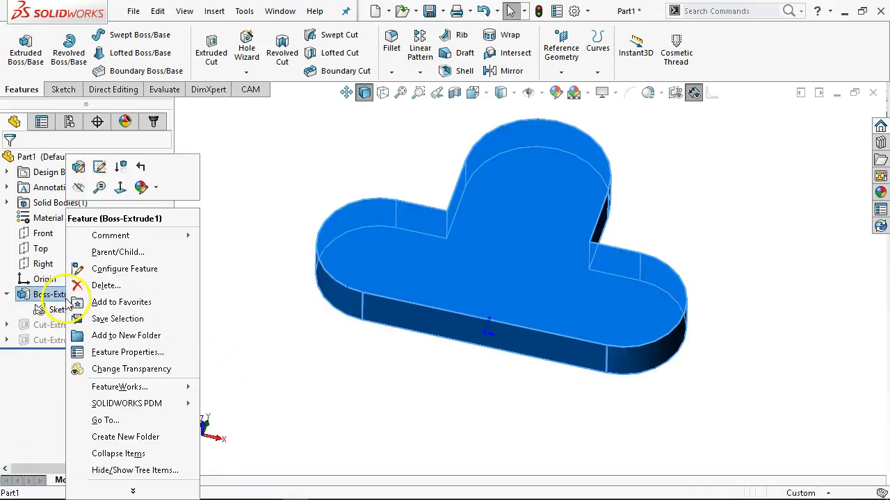
pyautogui.click(78, 188)
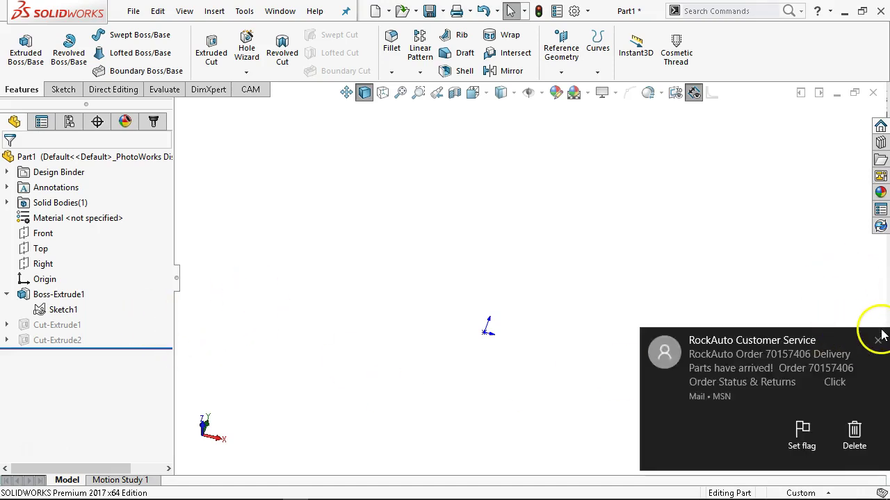
pyautogui.click(879, 339)
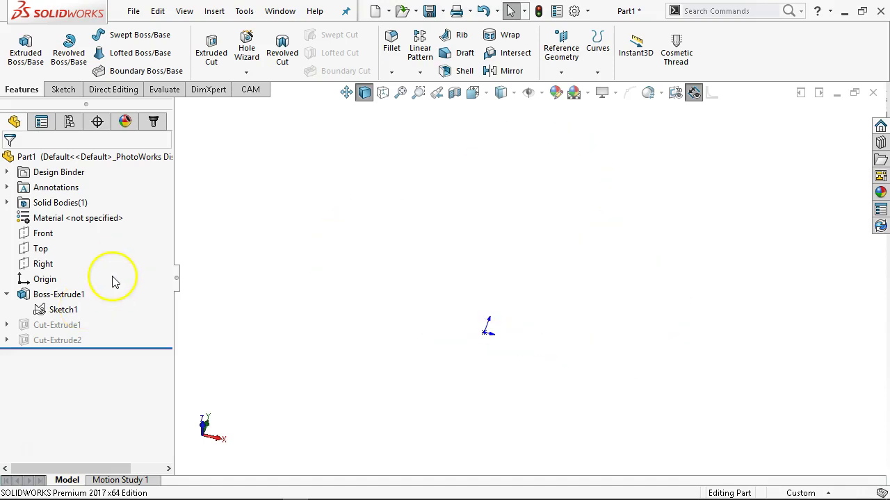
pyautogui.click(58, 296)
pyautogui.rightClick(55, 297)
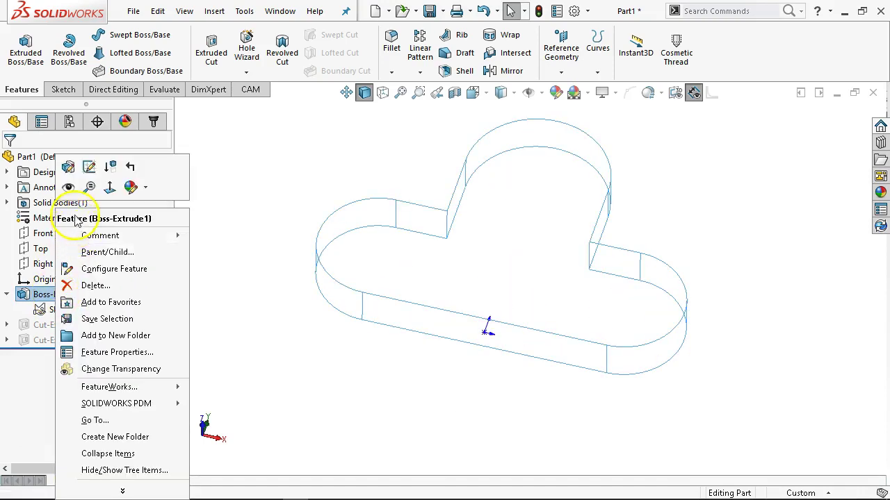
pyautogui.click(67, 189)
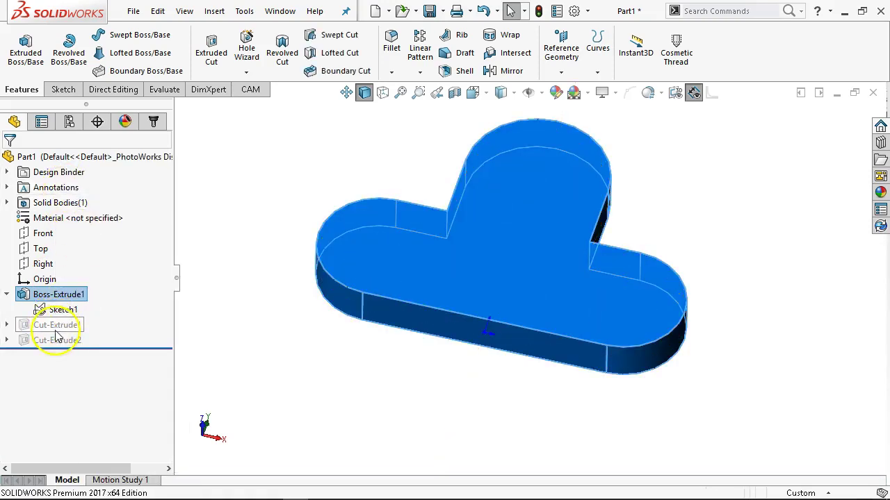
# Unsuppress the rectangular pocket cut and suppress it again.
pyautogui.rightClick(45, 326)
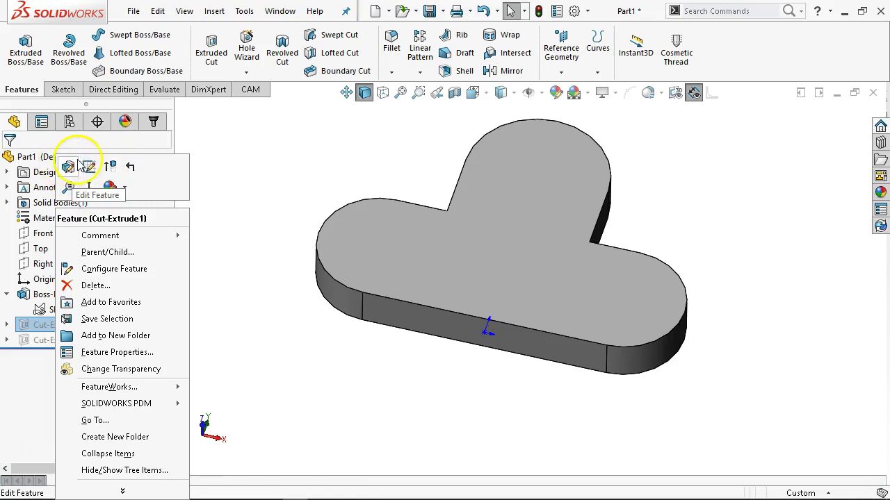
pyautogui.click(252, 278)
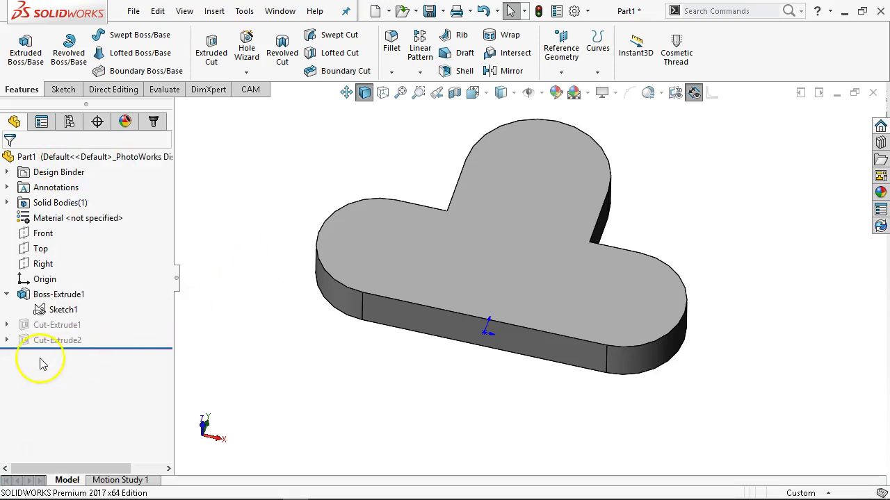
pyautogui.rightClick(33, 329)
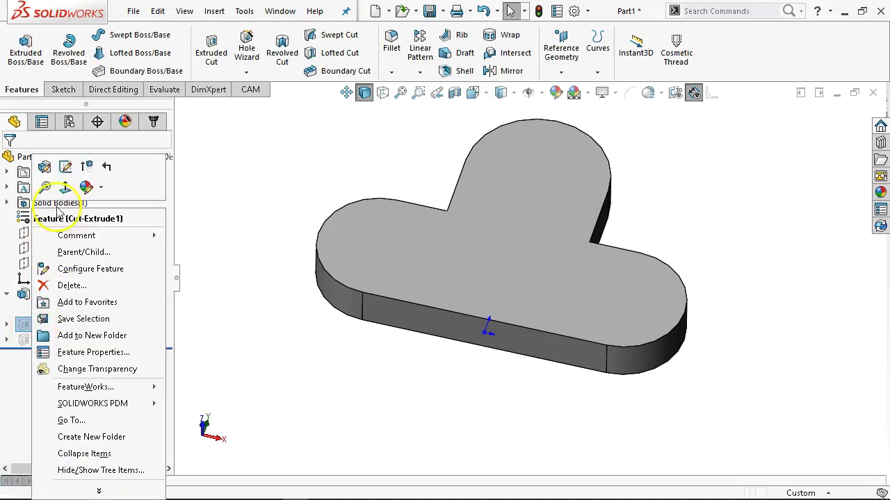
pyautogui.click(85, 169)
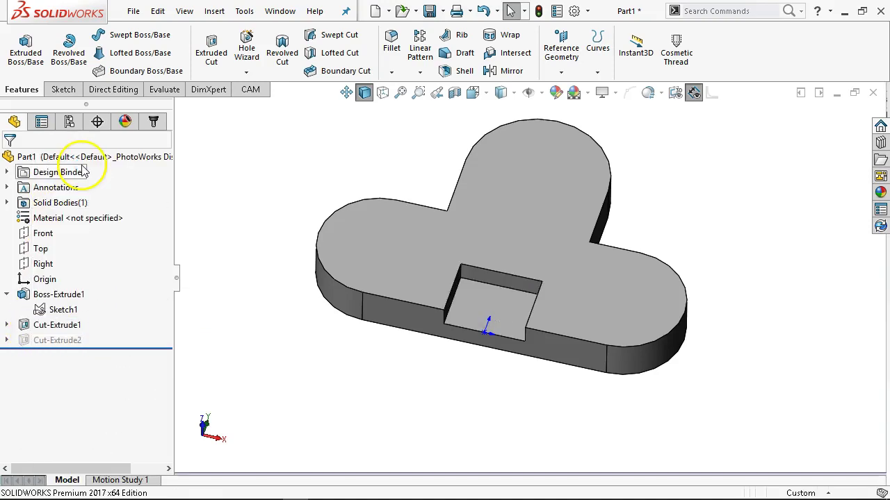
pyautogui.rightClick(43, 332)
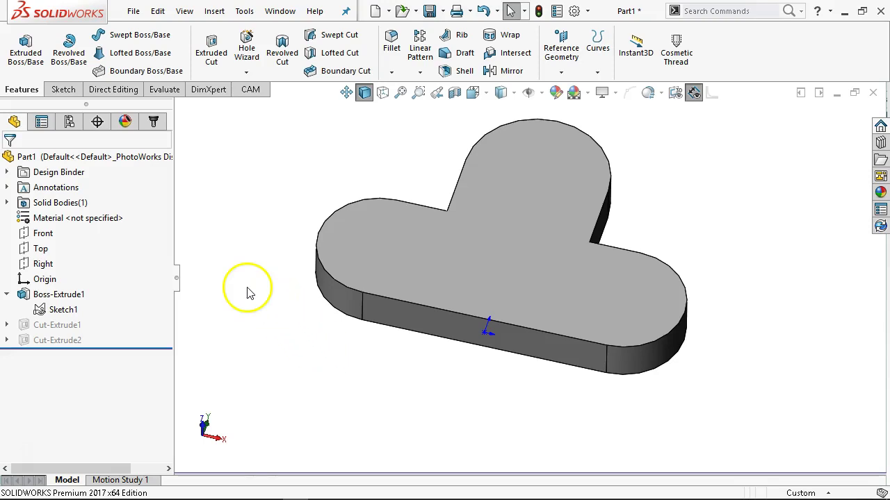
# Show the base extrusion's sketch and start a new sketch on the plate's front face.
pyautogui.hotkey('ctrl', '7')
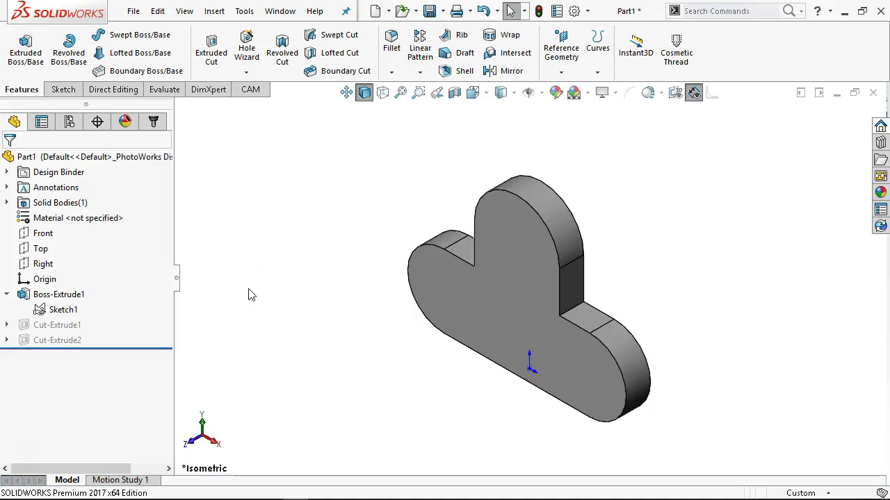
pyautogui.hotkey('ctrl', '1')
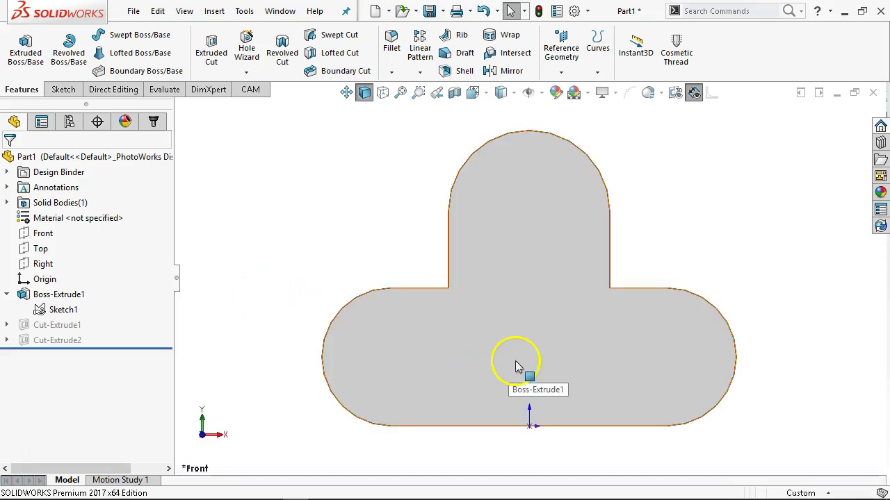
pyautogui.click(62, 309)
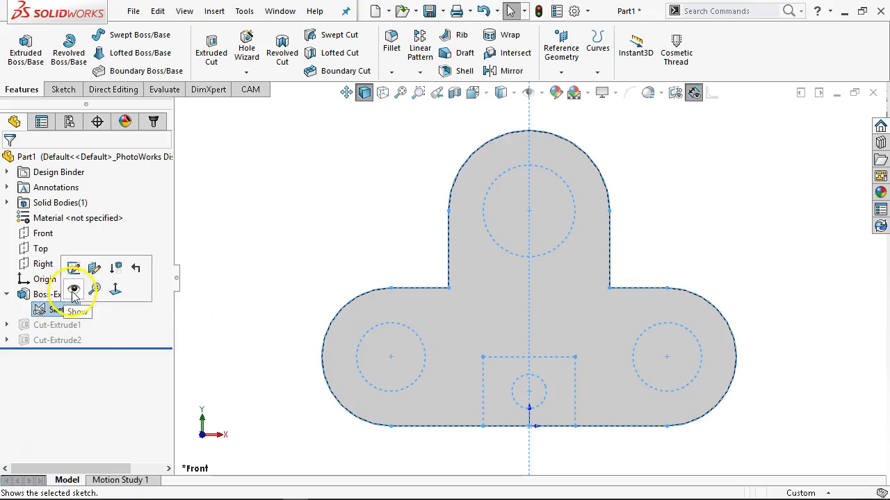
pyautogui.click(74, 292)
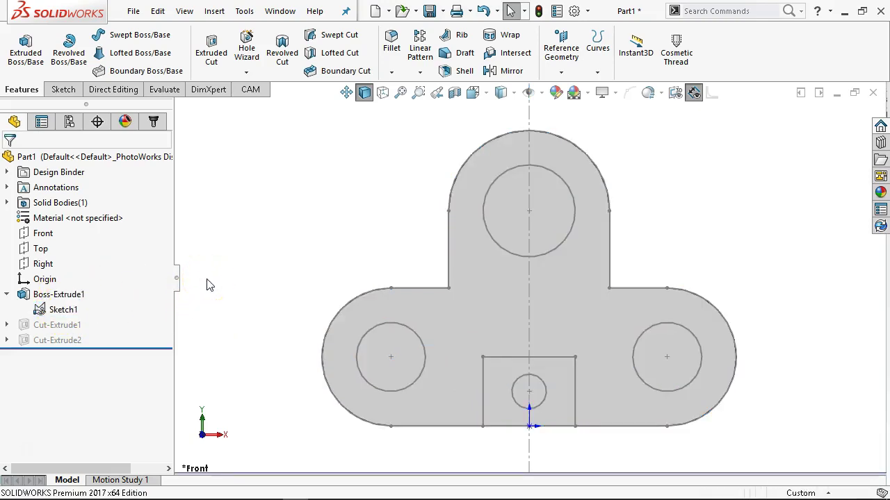
pyautogui.click(490, 292)
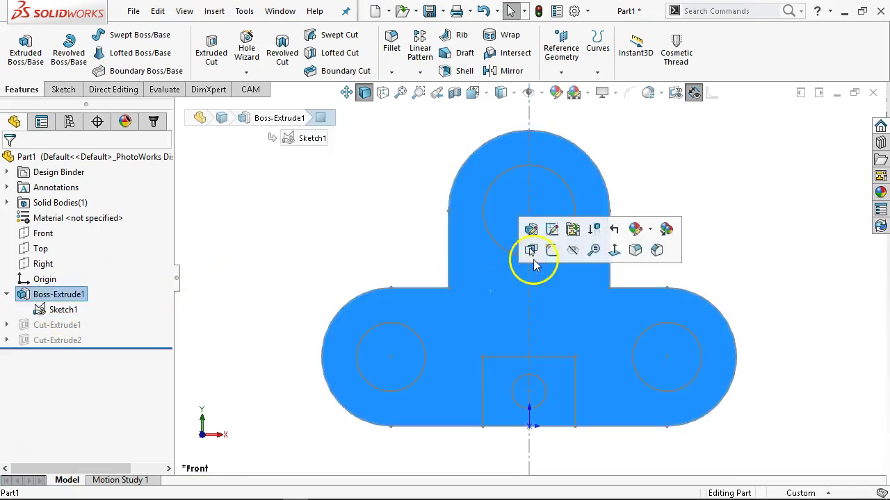
pyautogui.click(552, 251)
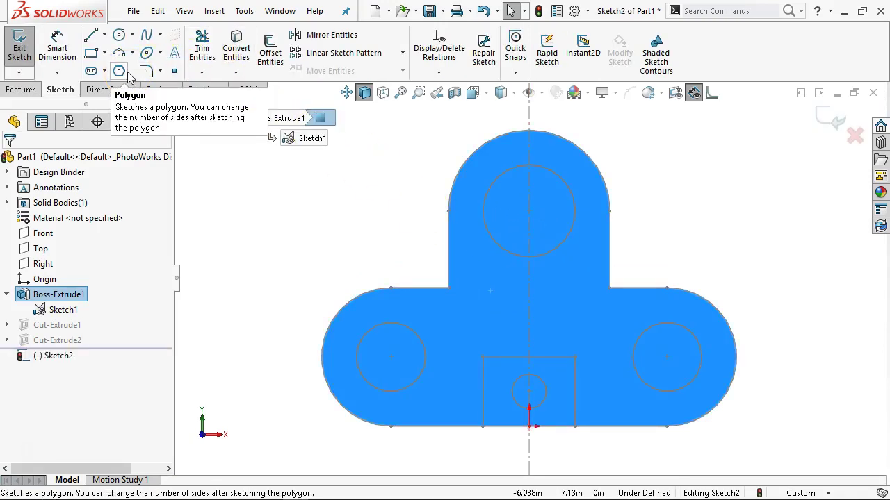
pyautogui.click(92, 53)
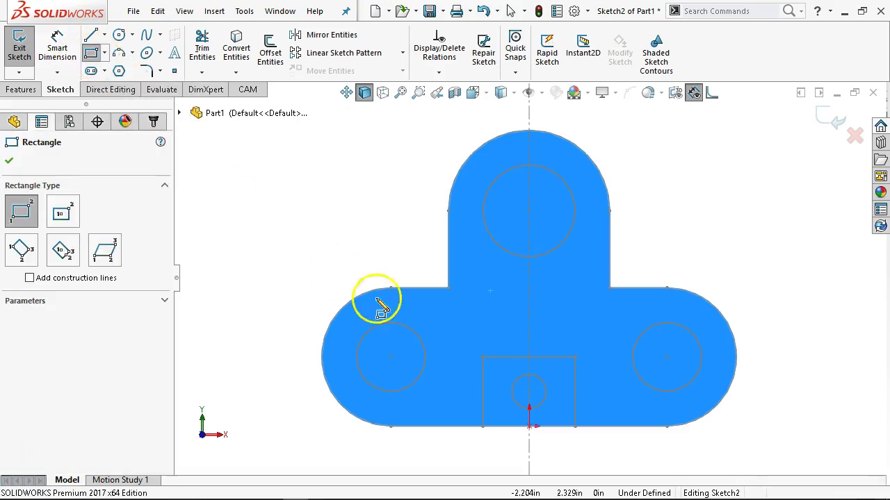
pyautogui.click(482, 358)
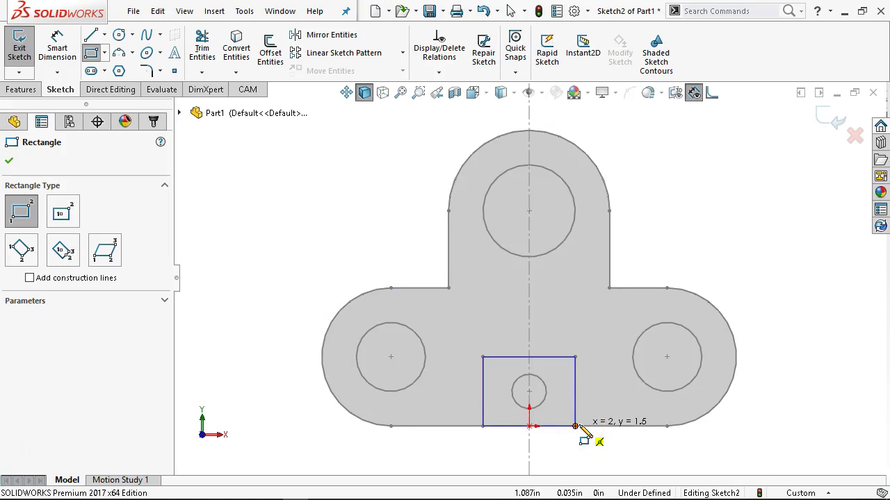
pyautogui.click(576, 426)
pyautogui.press('Escape')
# Convert the base sketch's pocket rectangle edges and the plate's long straight bottom edge into the front-face sketch.
pyautogui.click(507, 353)
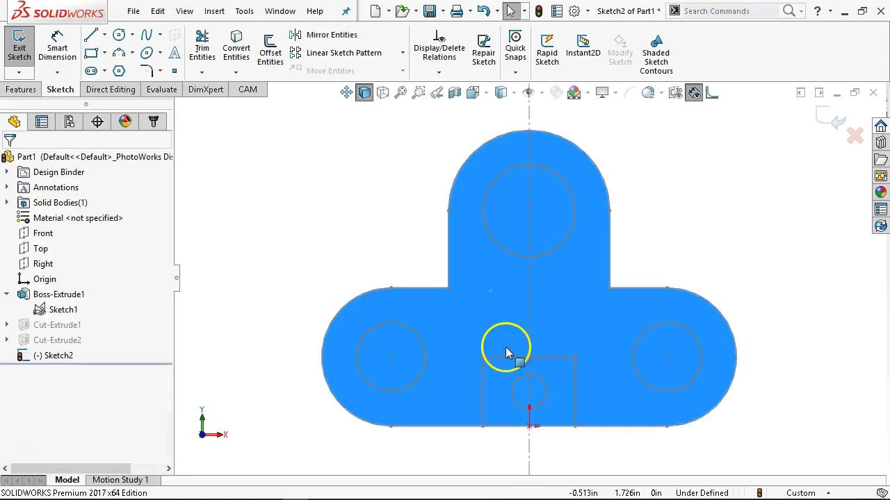
pyautogui.click(484, 387)
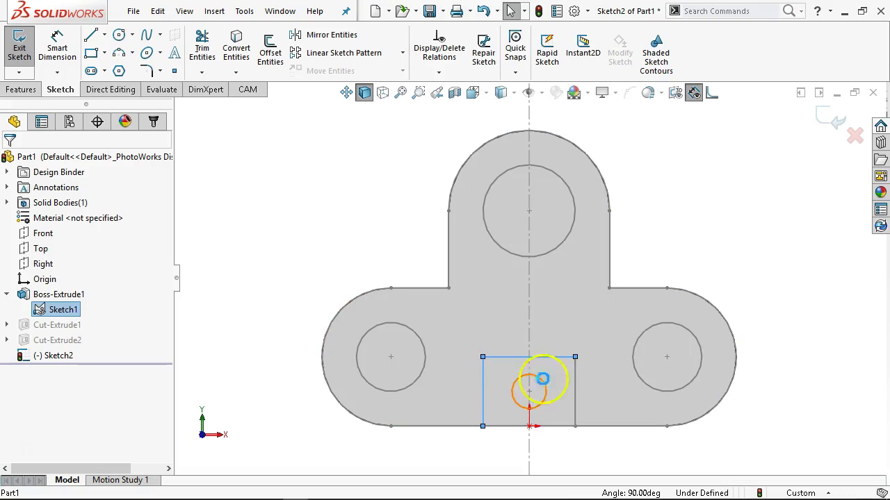
pyautogui.keyDown('ctrl'); pyautogui.click(596, 426); pyautogui.keyUp('ctrl')
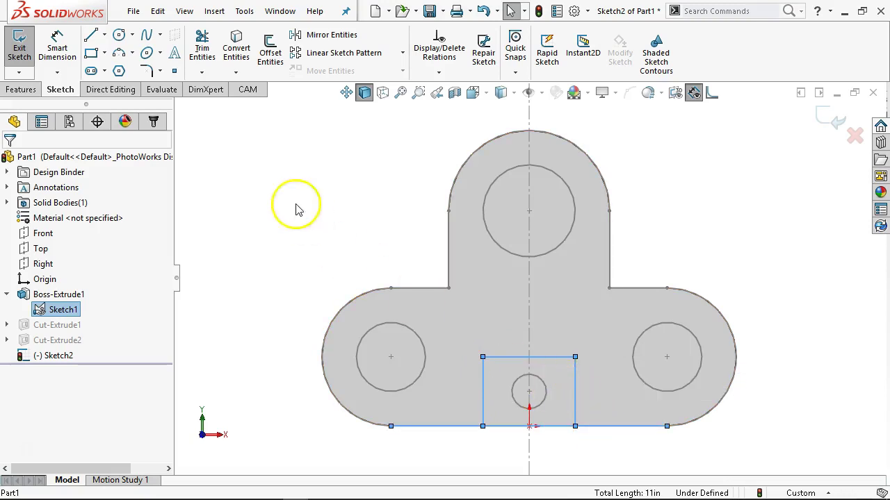
pyautogui.click(251, 62)
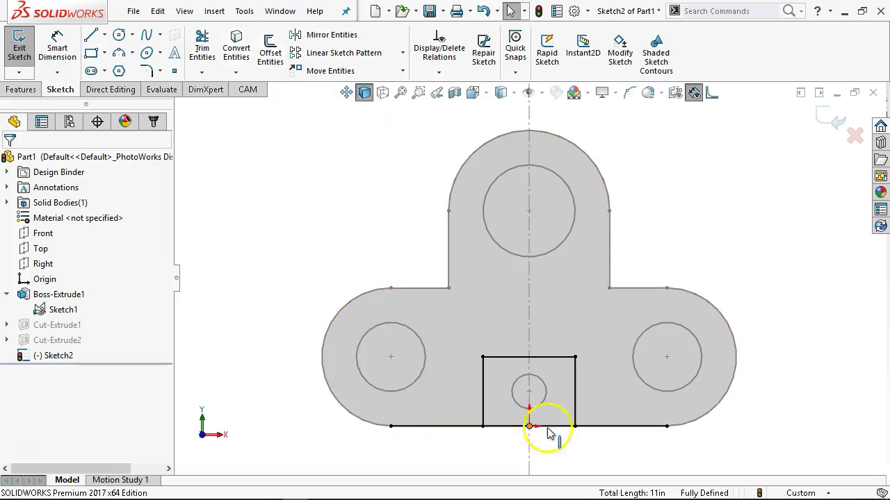
# Shorten the converted bottom line at both ends to the rectangle's lower corners, forming a closed pocket profile.
pyautogui.scroll(-3, 658, 445)
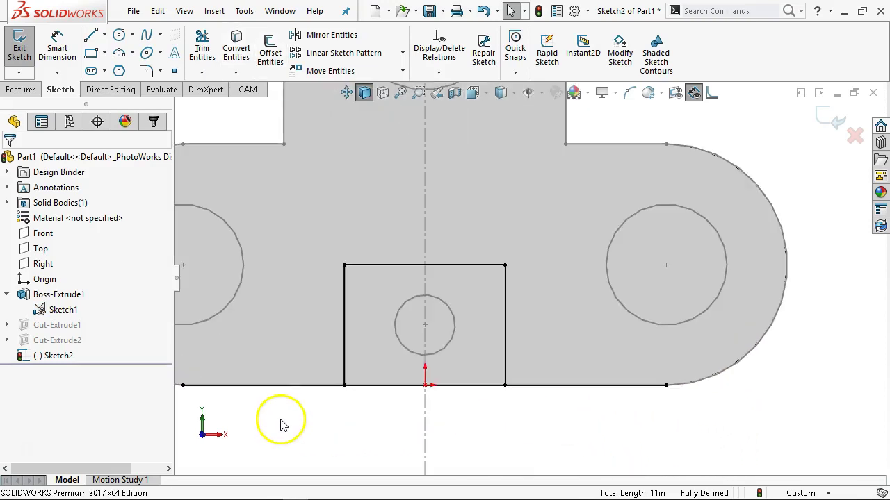
pyautogui.scroll(2, 282, 421)
pyautogui.scroll(-2, 282, 421)
pyautogui.moveTo(322, 313); pyautogui.dragTo(482, 316)
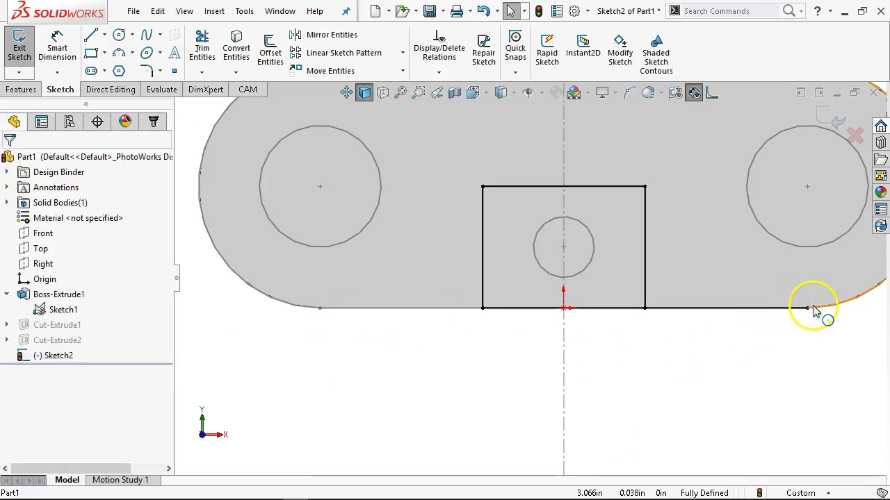
pyautogui.moveTo(805, 306); pyautogui.dragTo(645, 307)
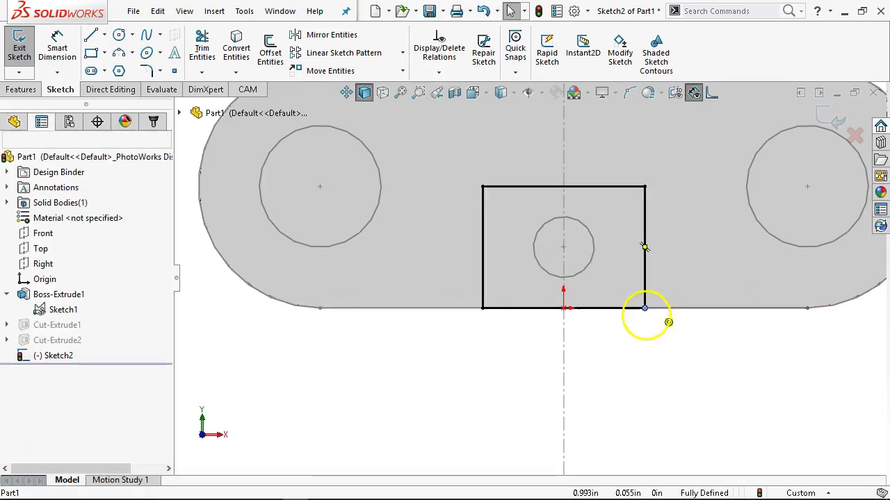
pyautogui.moveTo(645, 188); pyautogui.dragTo(556, 199)
pyautogui.moveTo(484, 186); pyautogui.dragTo(483, 186)
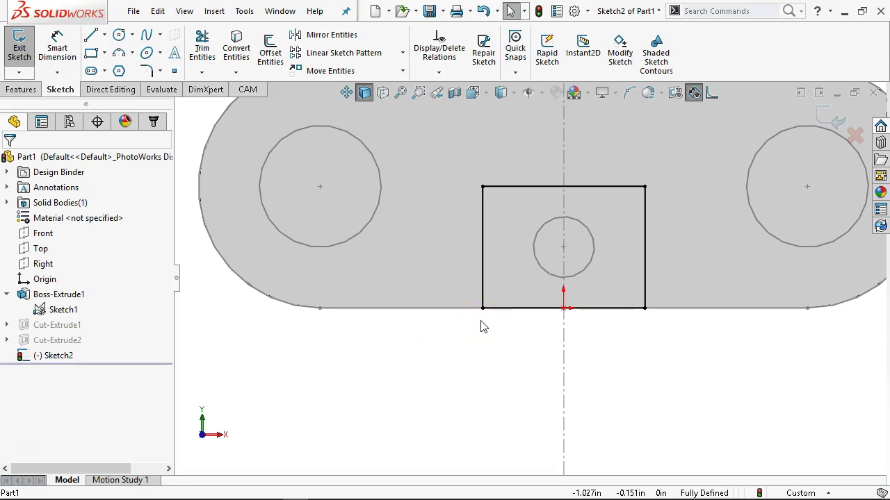
# Start an extruded cut of the closed rectangle into the plate with the Up To Next end condition.
pyautogui.moveTo(506, 330); pyautogui.dragTo(496, 143, button='middle')
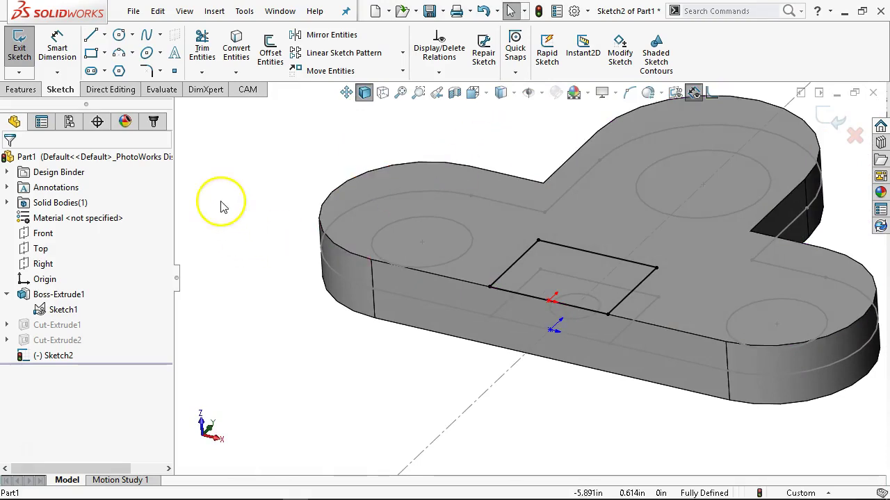
pyautogui.click(22, 92)
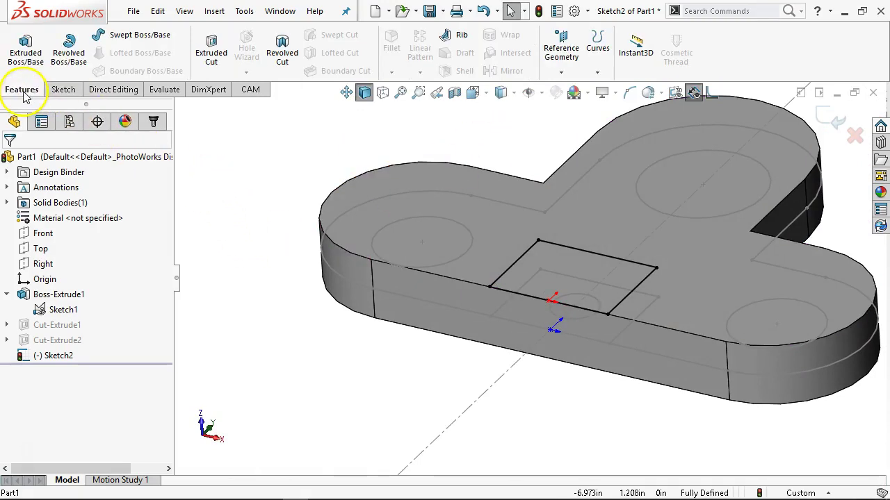
pyautogui.click(211, 50)
pyautogui.moveTo(279, 319); pyautogui.dragTo(248, 169, button='middle')
pyautogui.scroll(-5, 449, 342)
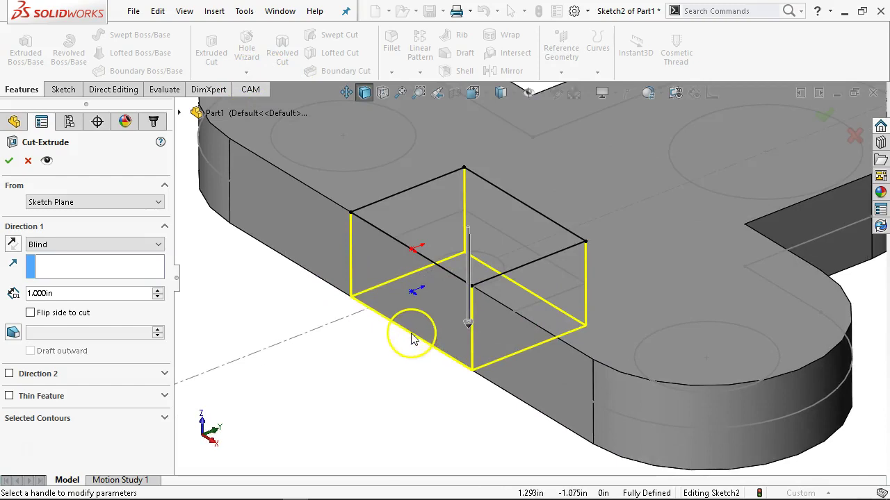
pyautogui.scroll(-2, 290, 215)
pyautogui.click(94, 246)
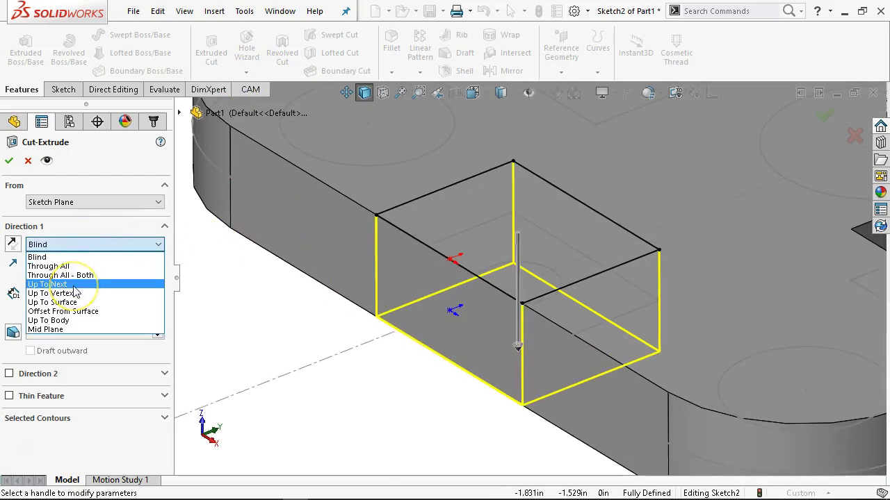
pyautogui.click(73, 285)
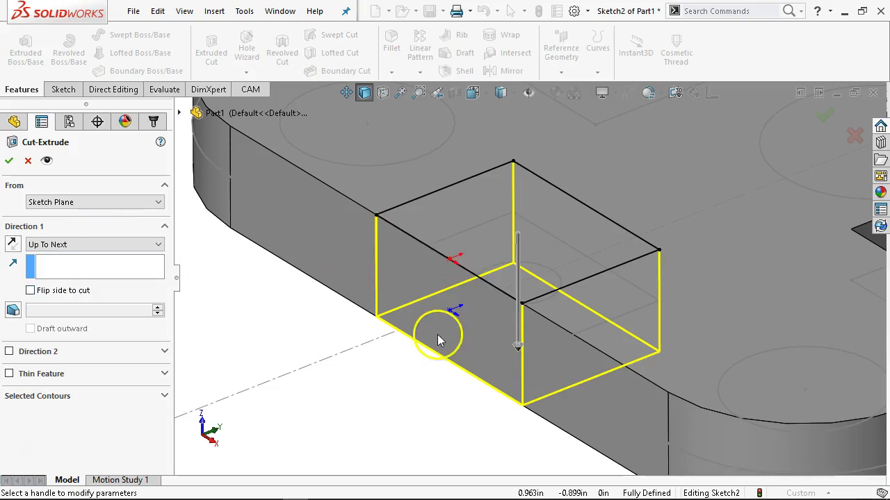
# End the pocket cut Up To Vertex at the base sketch's rectangle corner point on the plate's mid-plane.
pyautogui.click(79, 244)
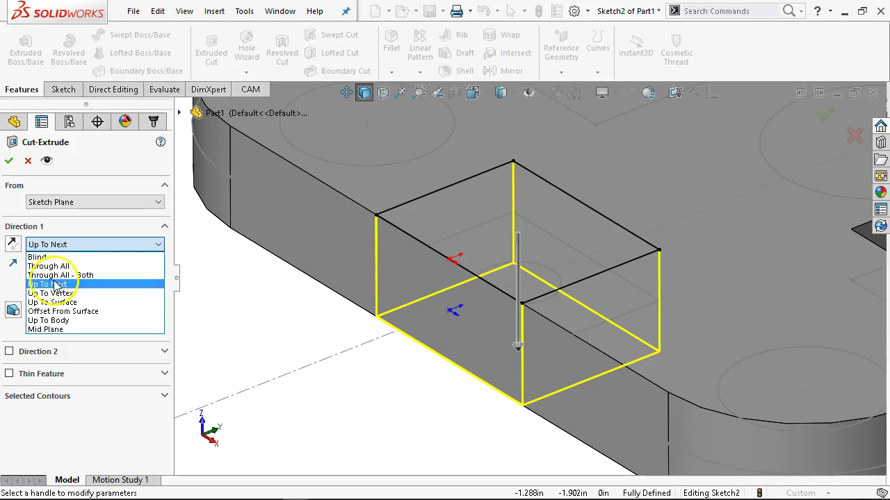
pyautogui.click(59, 269)
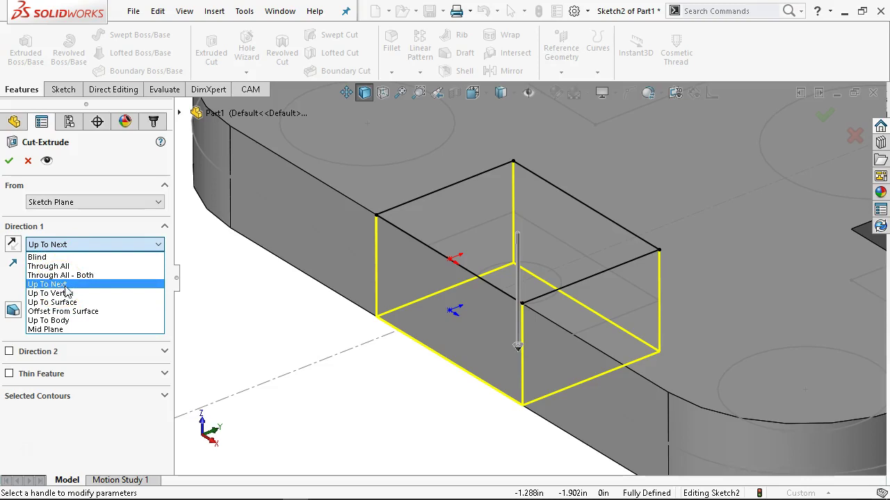
pyautogui.click(68, 292)
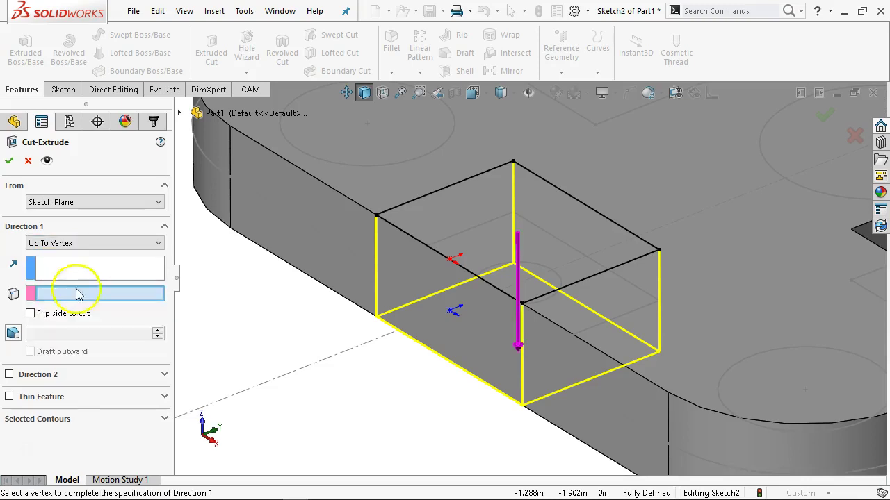
pyautogui.click(232, 231)
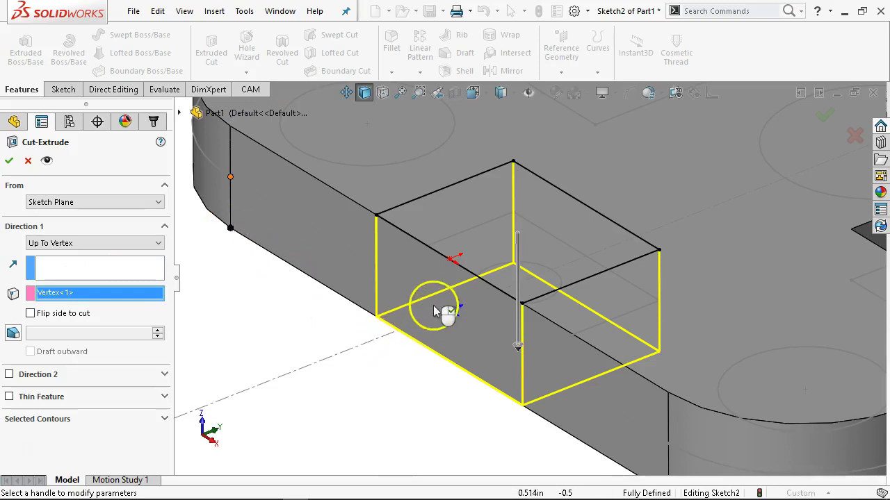
pyautogui.moveTo(364, 368); pyautogui.dragTo(360, 383, button='middle')
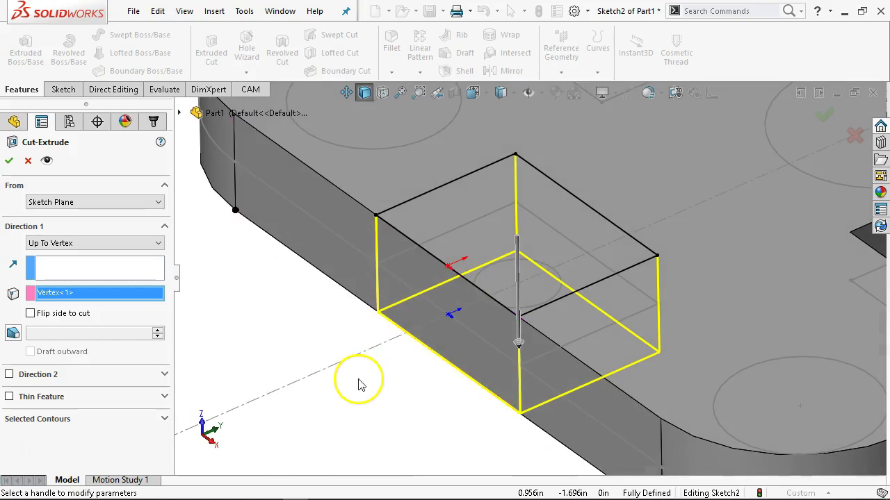
pyautogui.click(378, 264)
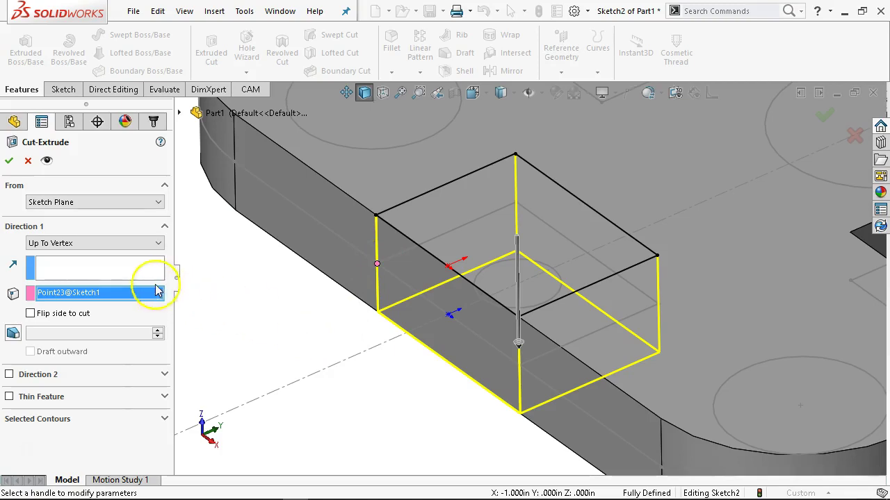
pyautogui.click(9, 159)
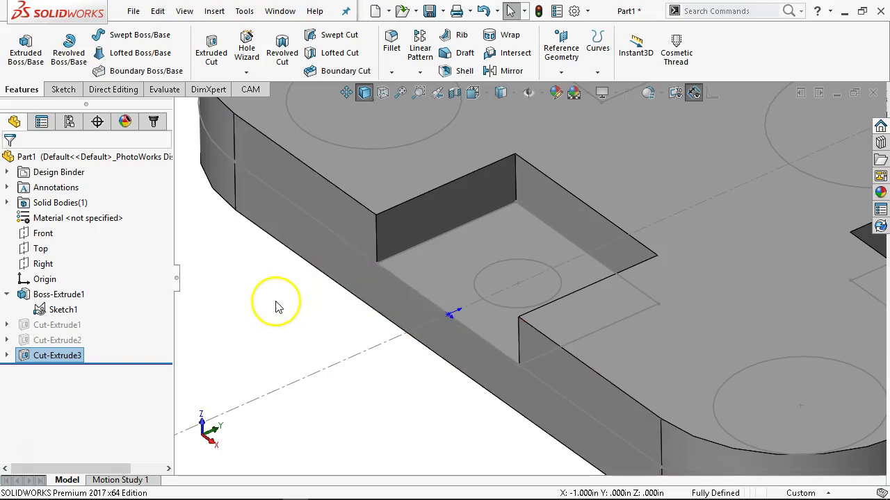
# Start a sketch on the pocket floor and convert the base sketch's small circle into it.
pyautogui.click(493, 247)
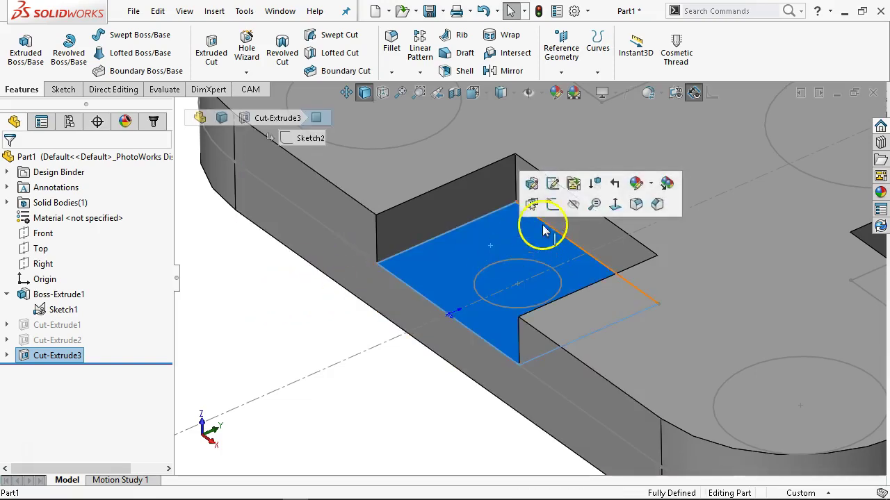
pyautogui.click(552, 203)
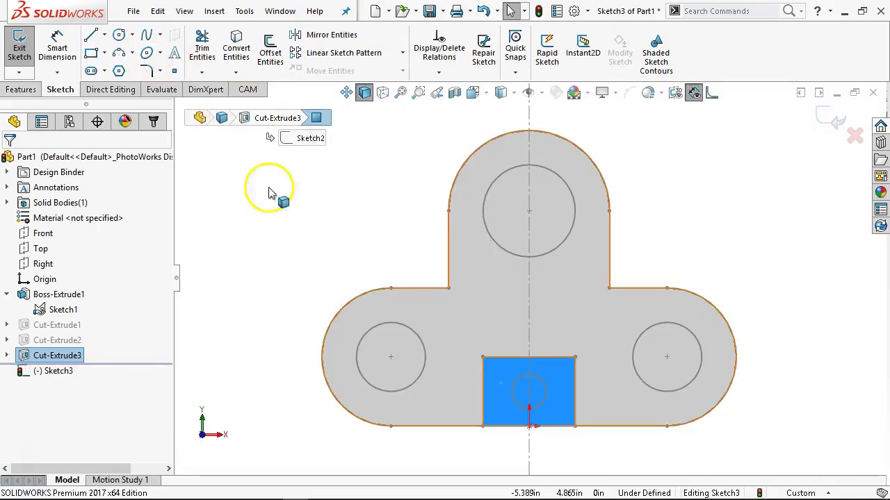
pyautogui.click(525, 377)
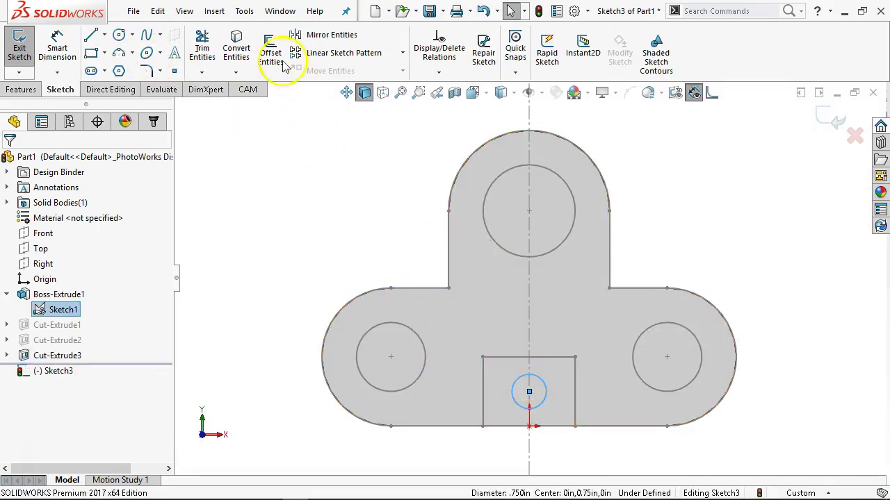
pyautogui.click(235, 50)
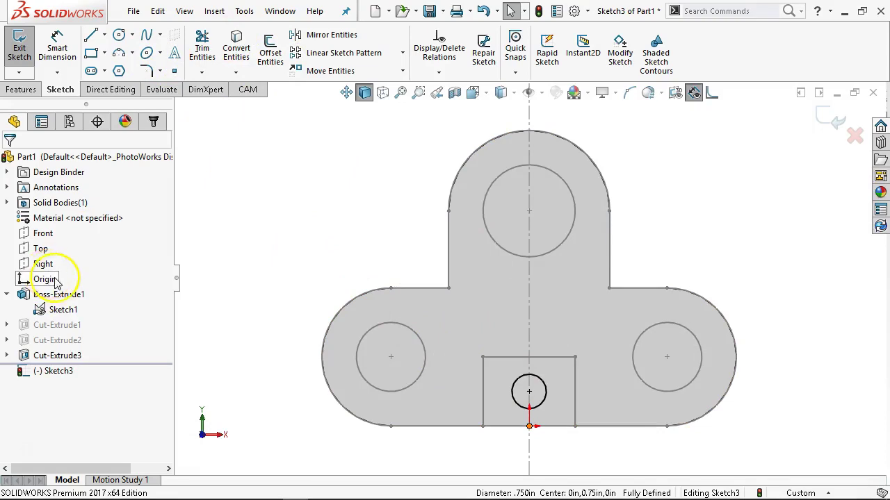
# Cut the small circle Through All from the pocket floor.
pyautogui.click(21, 90)
pyautogui.click(209, 56)
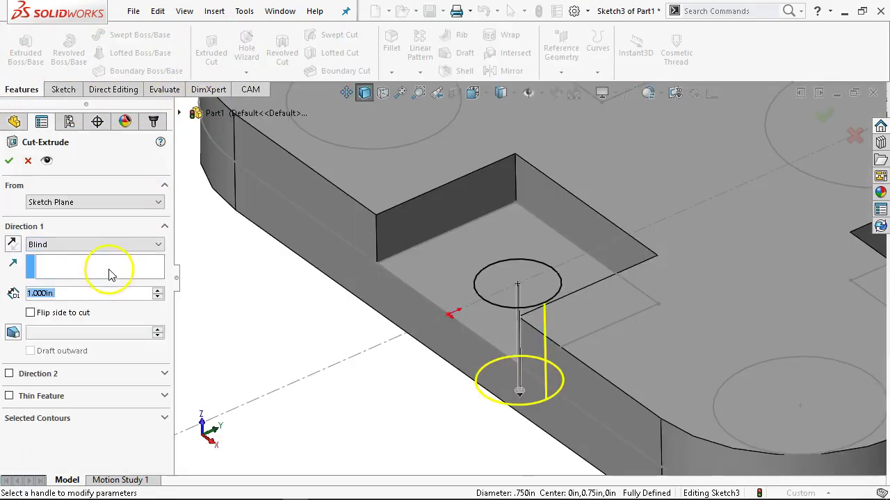
pyautogui.click(87, 245)
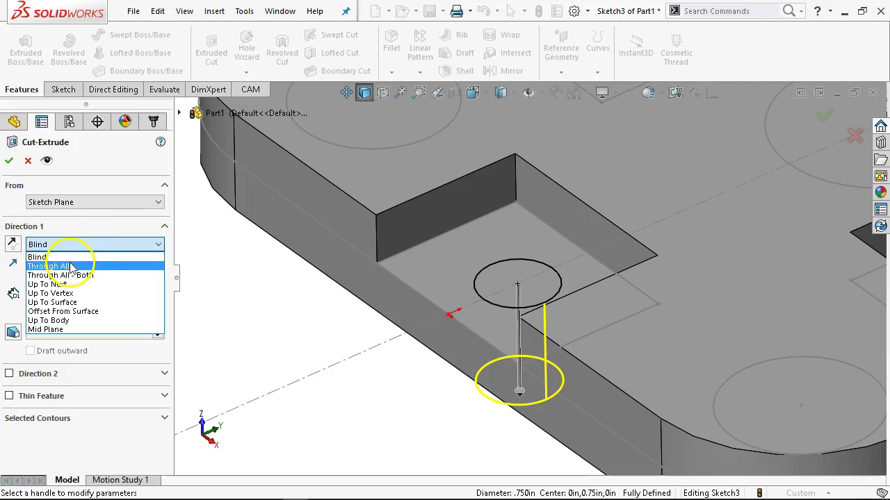
pyautogui.click(72, 267)
pyautogui.click(9, 161)
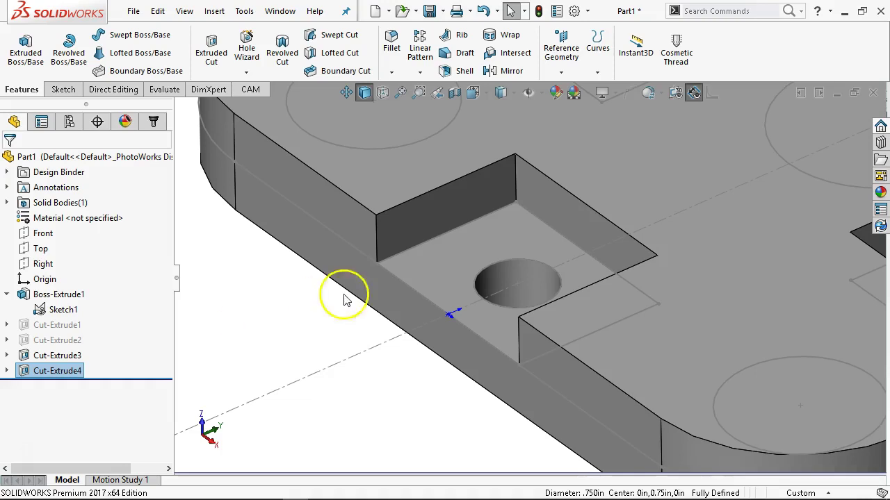
# Edit the base extrusion and clear its selected contour.
pyautogui.scroll(6, 374, 298)
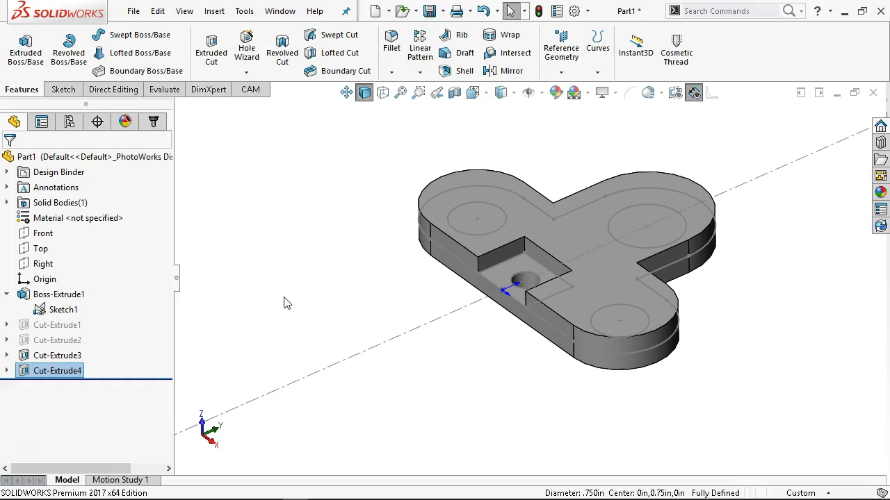
pyautogui.rightClick(60, 294)
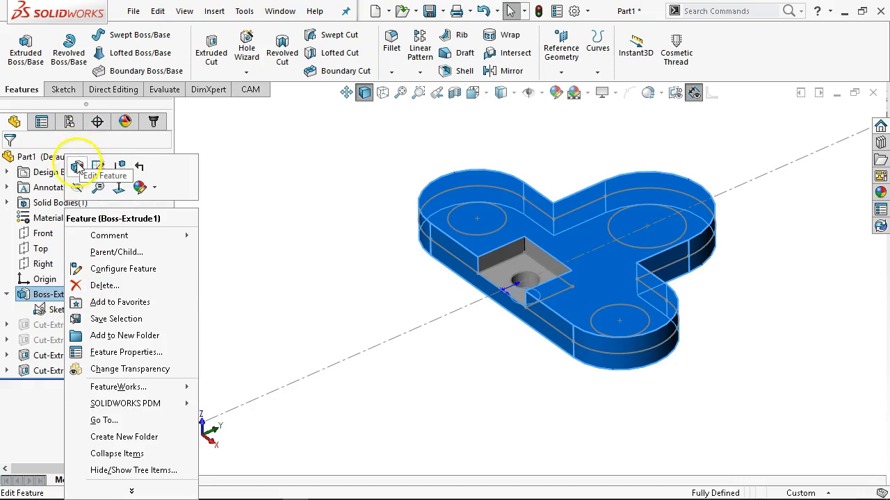
pyautogui.click(78, 167)
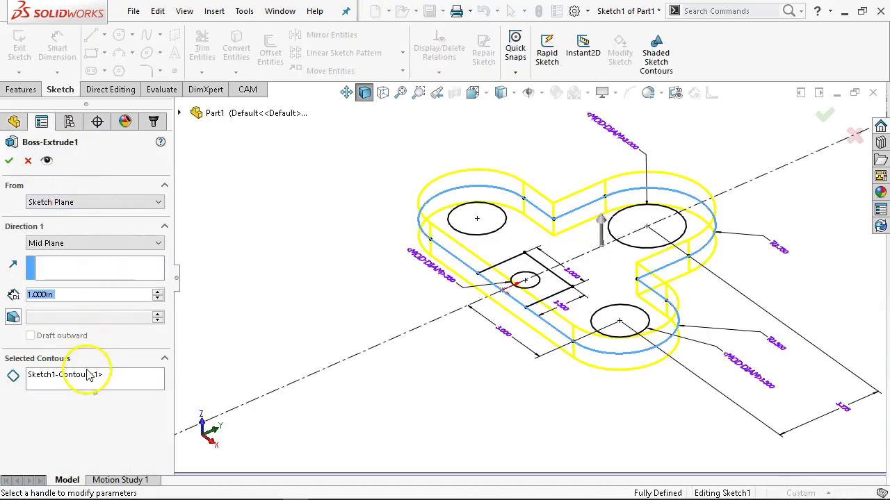
pyautogui.rightClick(93, 378)
pyautogui.click(137, 385)
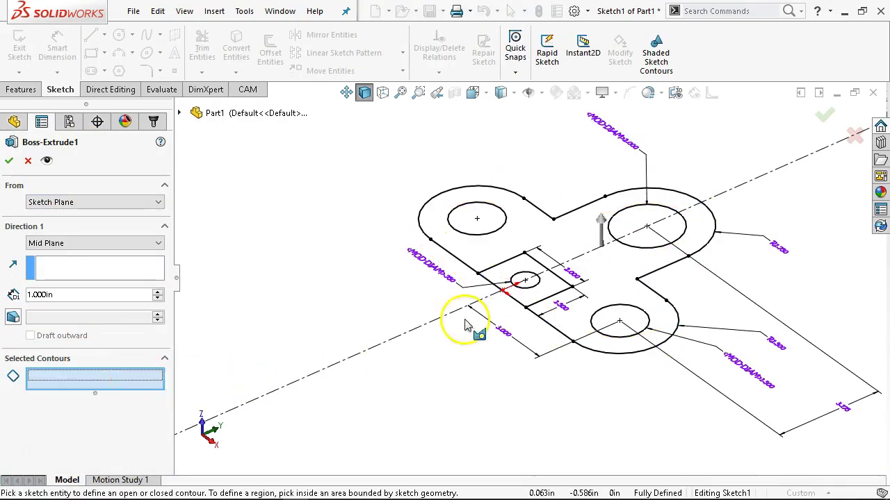
# Select all six plate regions, including the rectangle and small circle but not the three large holes, as the base extrusion's contours, and apply the edit.
pyautogui.click(490, 261)
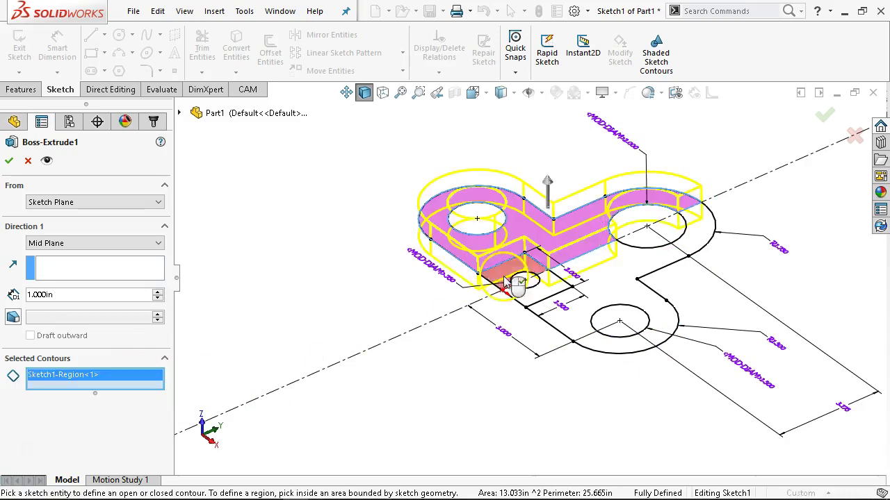
pyautogui.scroll(-3, 490, 260)
pyautogui.click(490, 260)
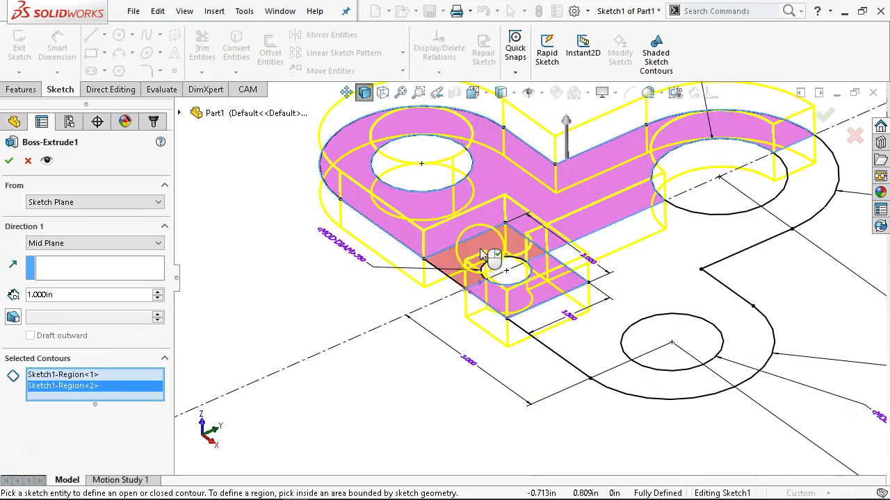
pyautogui.click(499, 264)
pyautogui.click(507, 275)
pyautogui.click(500, 273)
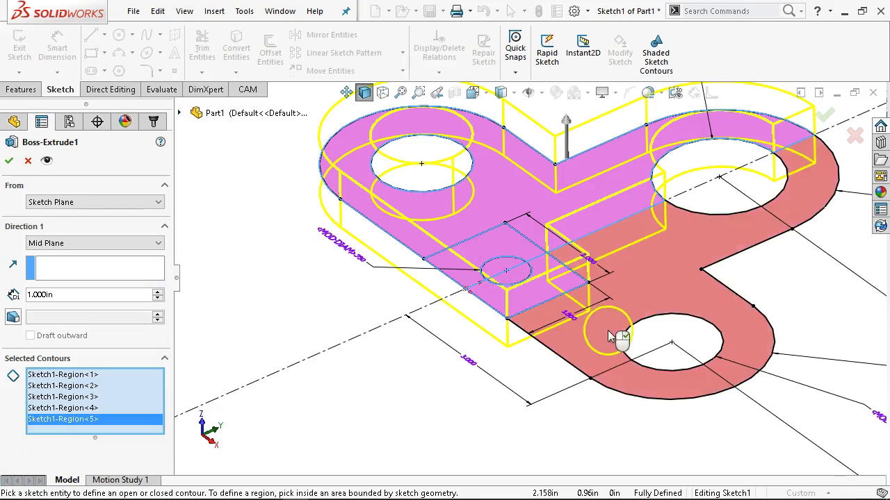
pyautogui.click(618, 335)
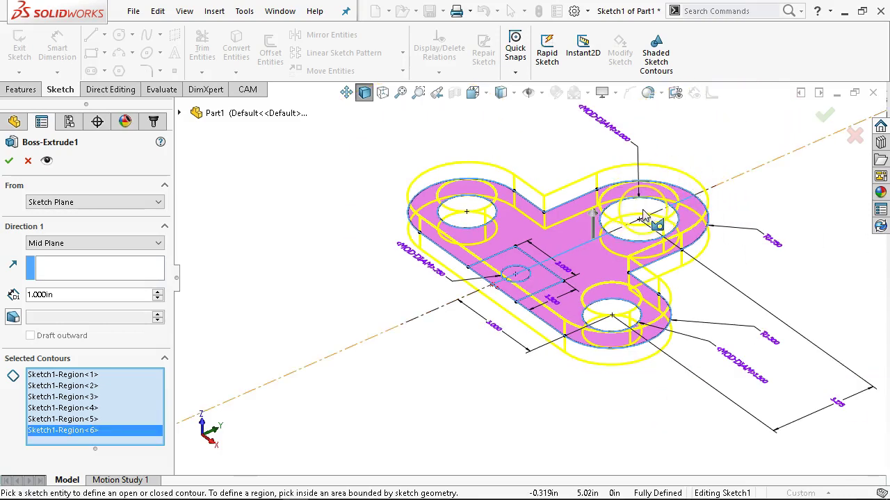
pyautogui.click(824, 115)
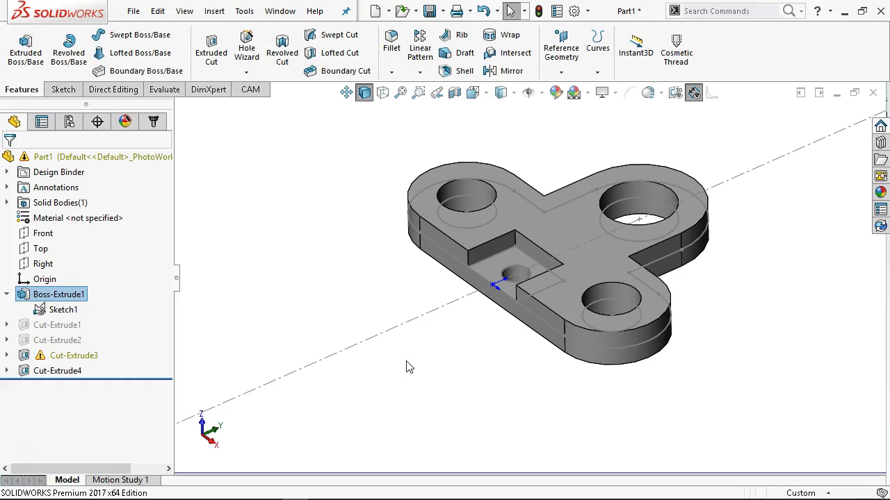
# Open Sketch2 of the flagged pocket cut Cut-Extrude3 for editing and examine its rectangle on the plate.
pyautogui.click(7, 355)
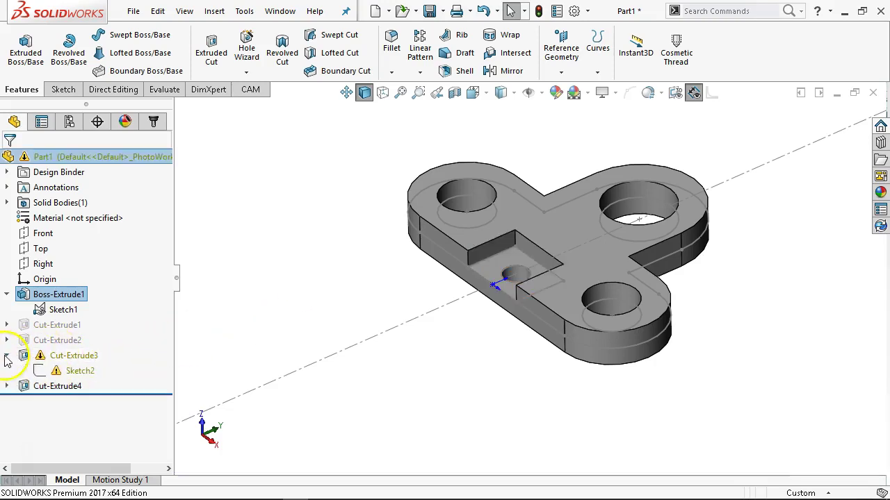
pyautogui.click(72, 372)
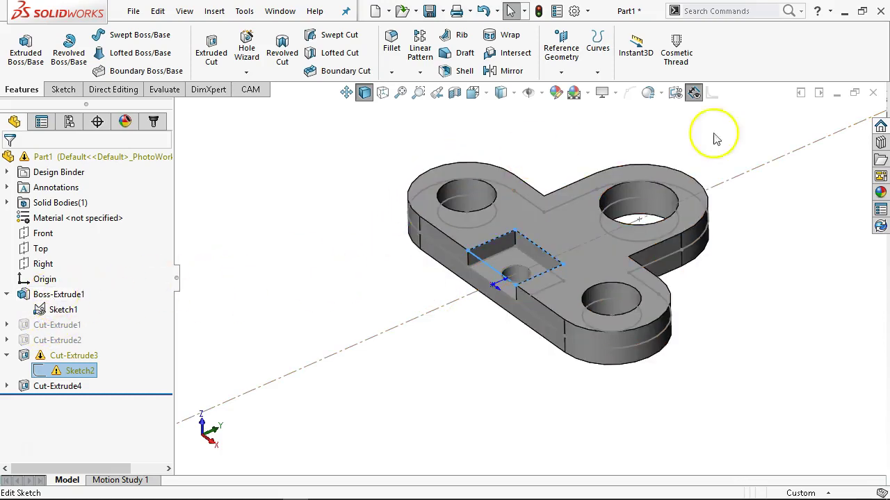
pyautogui.rightClick(70, 369)
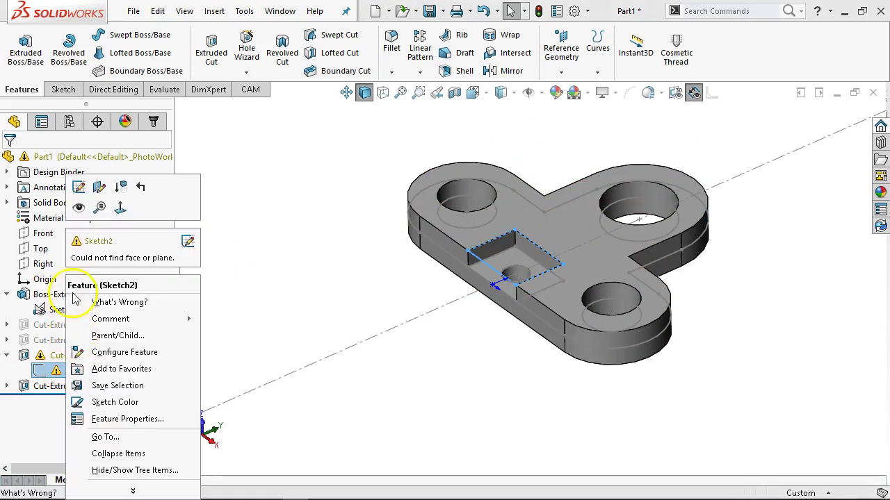
pyautogui.click(87, 197)
pyautogui.scroll(-5, 487, 256)
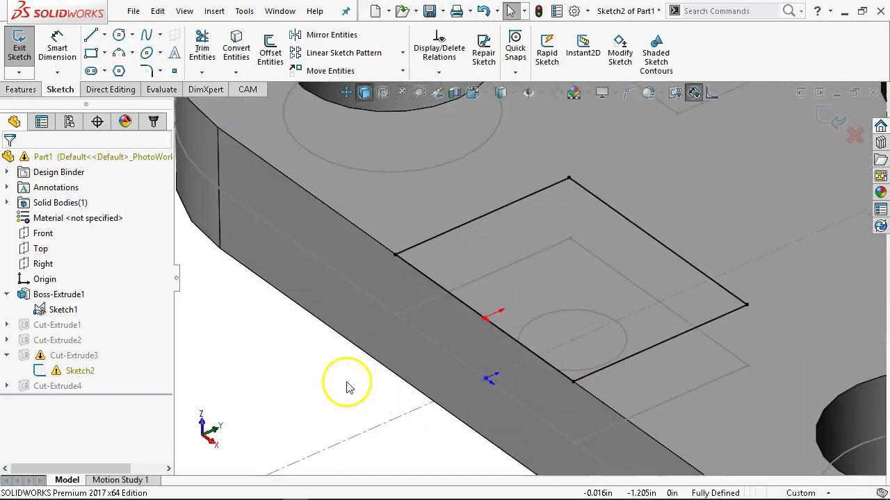
pyautogui.scroll(5, 351, 368)
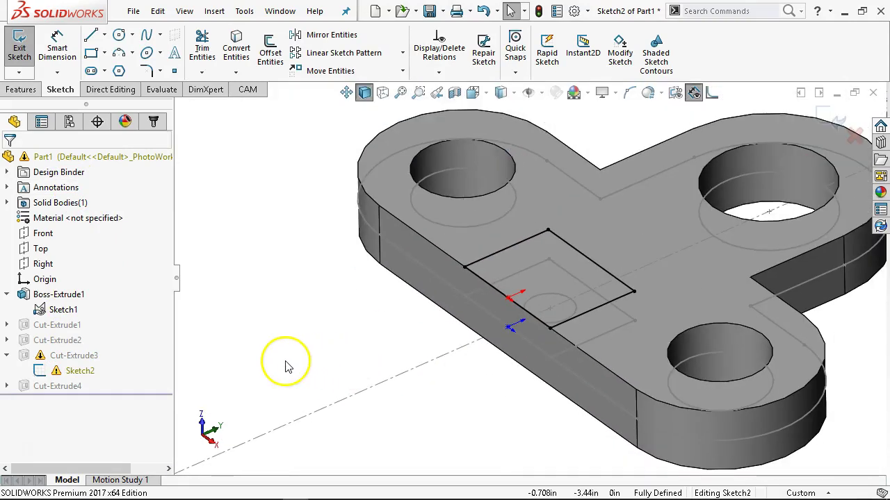
pyautogui.moveTo(341, 280)
pyautogui.mouseDown(button='middle')
pyautogui.moveTo(328, 246)
pyautogui.moveTo(333, 267)
pyautogui.mouseUp(button='middle')
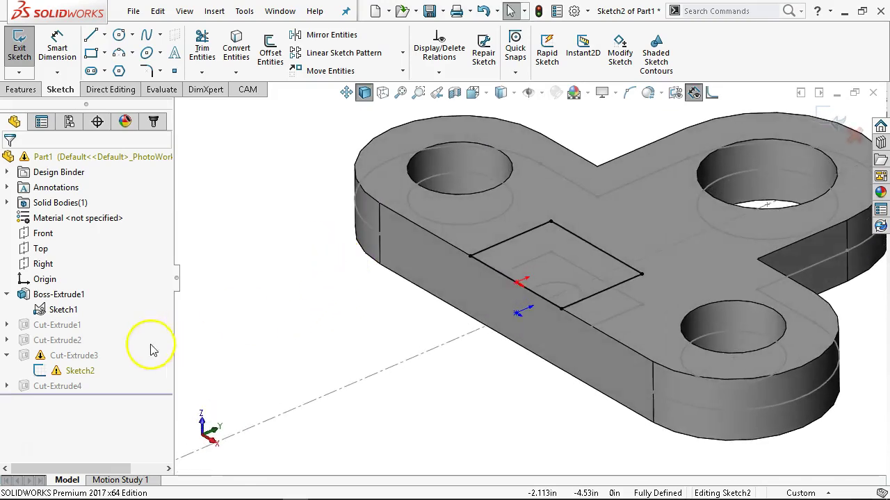
# Check Sketch2's relations, filtered to Overdefining/Not Solved, inspect the rectangle's line on the plate edge, and leave the sketch.
pyautogui.click(73, 373)
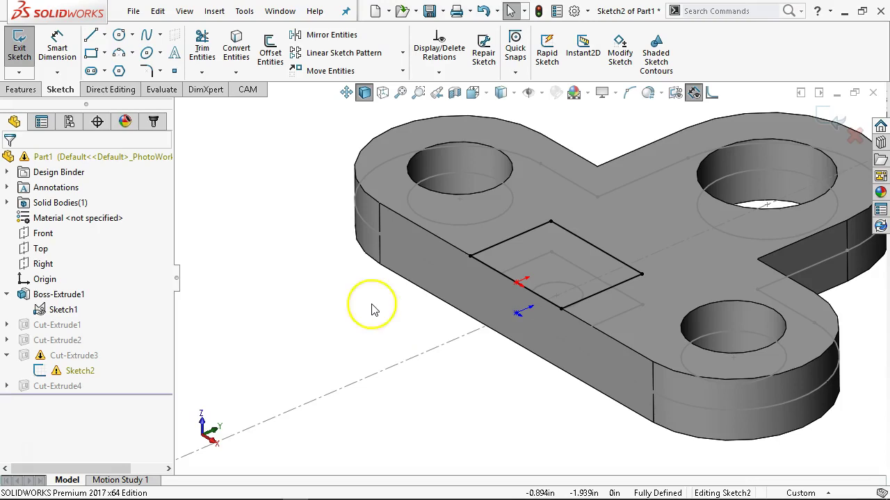
pyautogui.click(439, 50)
pyautogui.click(63, 256)
pyautogui.click(66, 222)
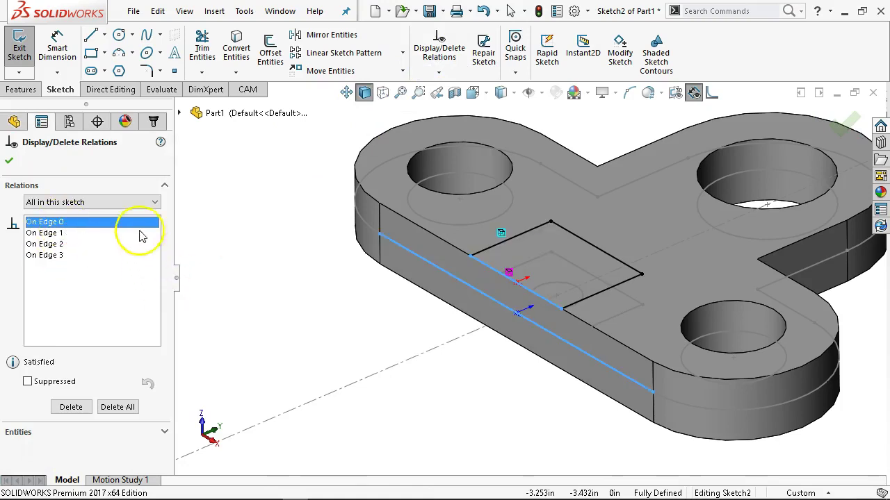
pyautogui.click(121, 201)
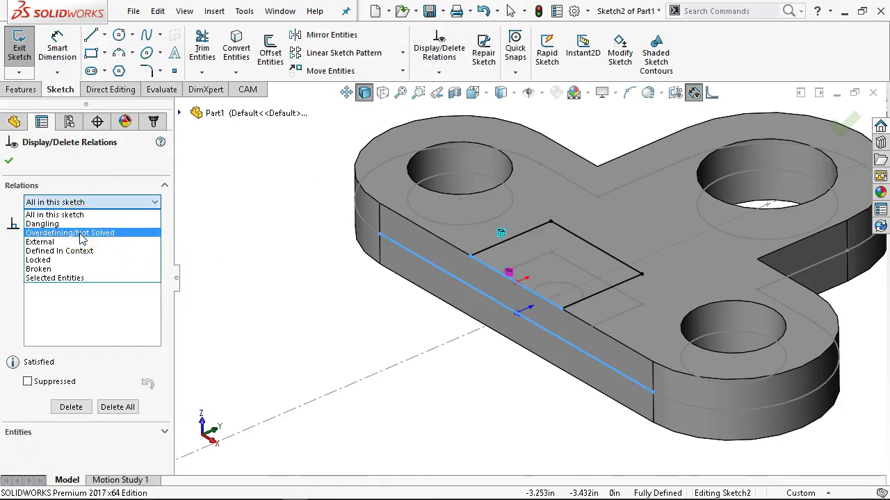
pyautogui.click(81, 233)
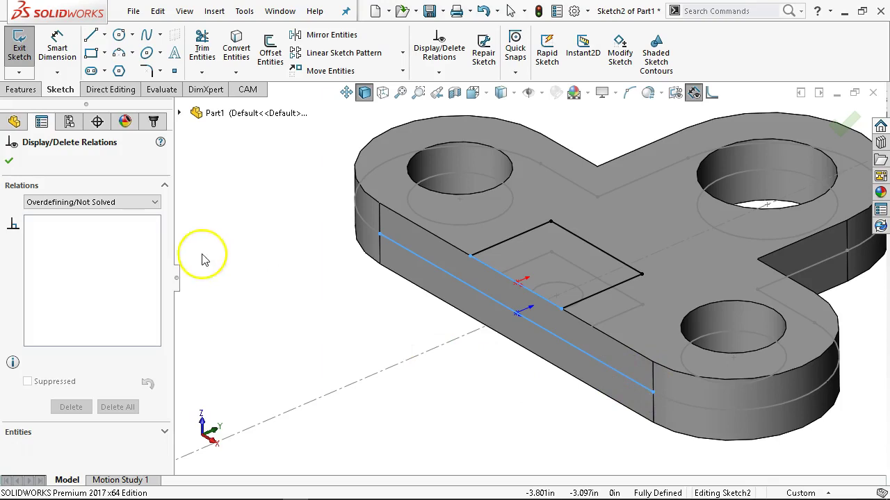
pyautogui.click(9, 161)
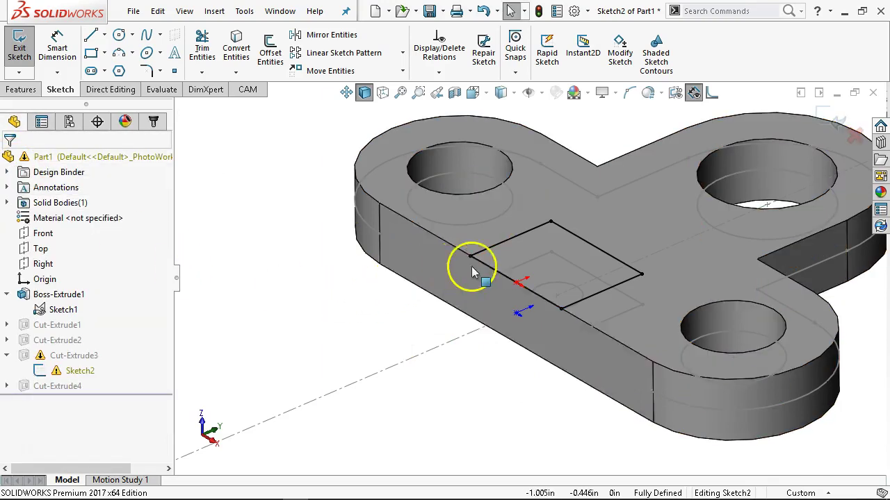
pyautogui.click(498, 280)
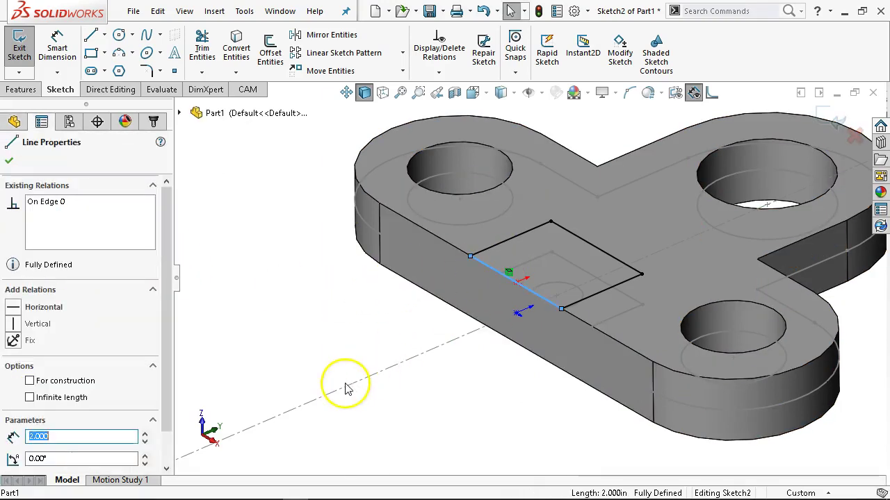
pyautogui.click(345, 343)
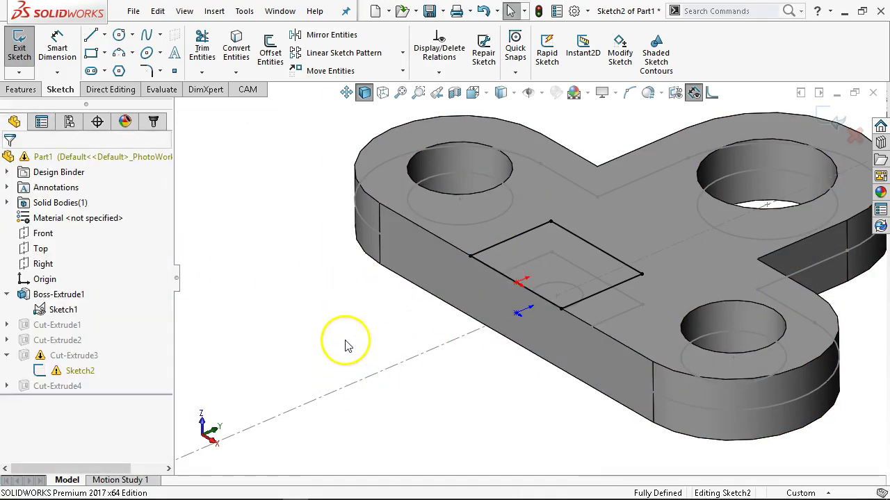
pyautogui.click(837, 116)
# Review the end condition of Cut-Extrude3 in its feature definition and accept it as it is.
pyautogui.moveTo(412, 269); pyautogui.dragTo(423, 341, button='middle')
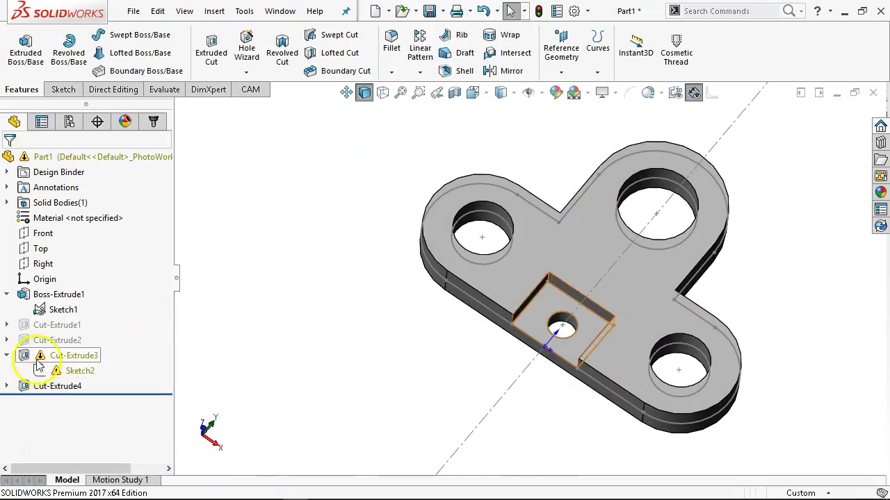
pyautogui.click(7, 355)
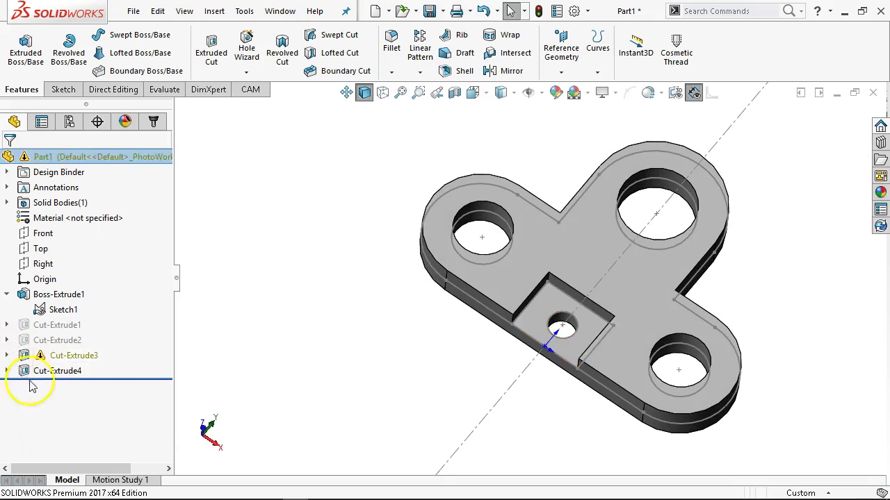
pyautogui.click(66, 355)
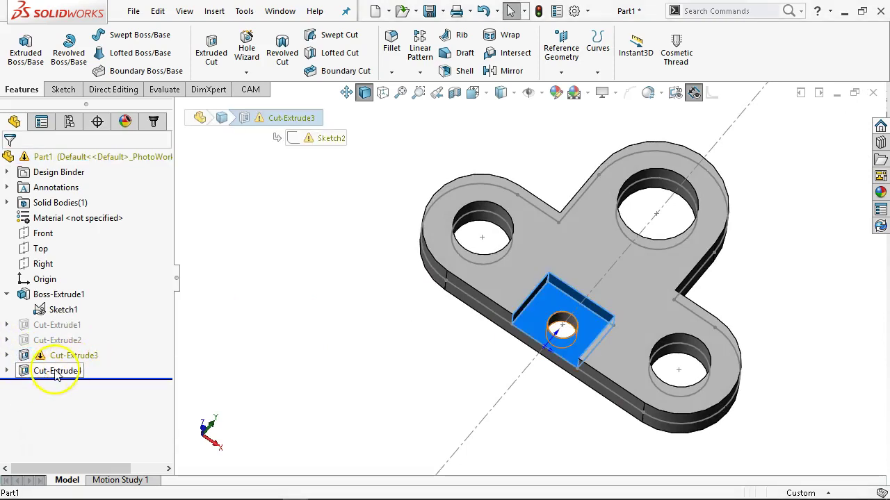
pyautogui.click(61, 356)
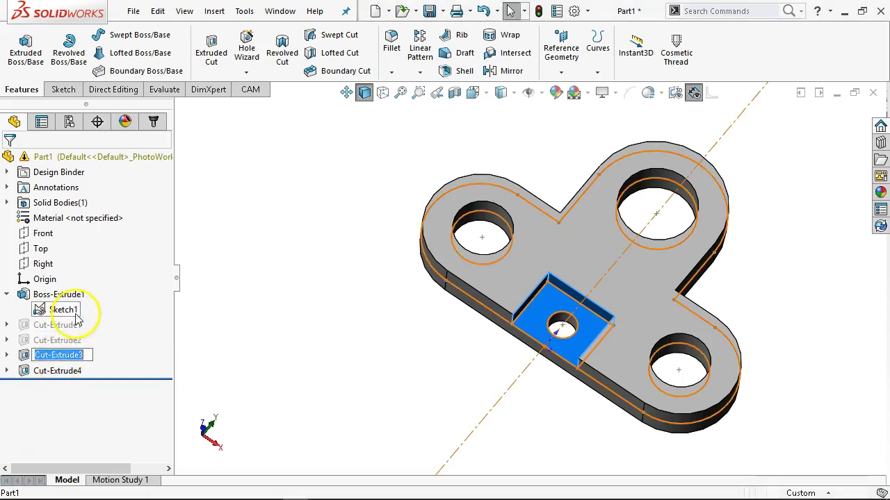
pyautogui.rightClick(24, 355)
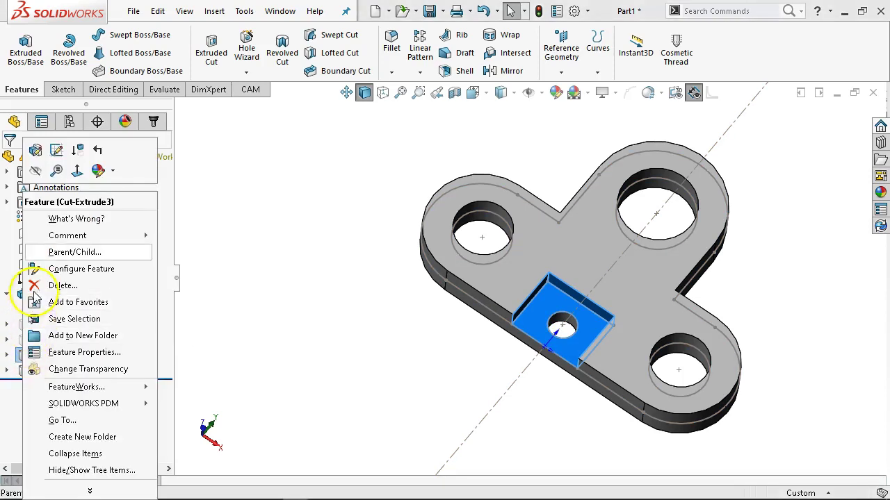
pyautogui.click(55, 148)
pyautogui.moveTo(407, 373); pyautogui.dragTo(391, 274, button='middle')
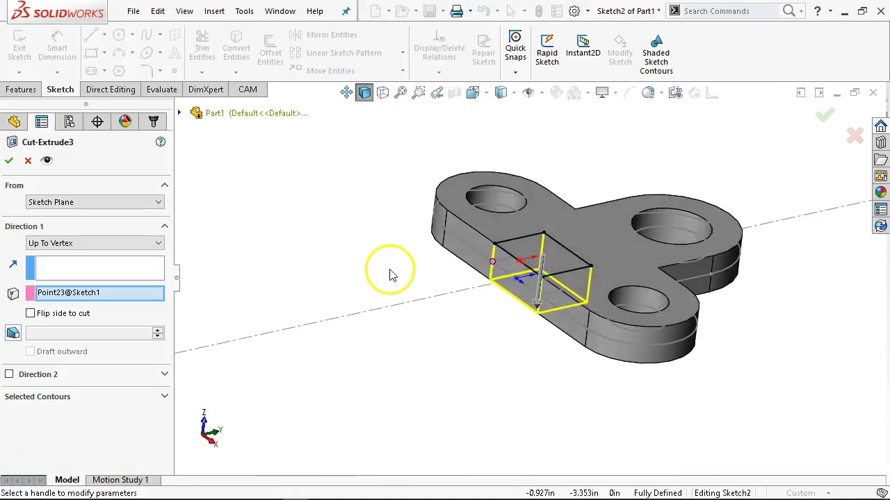
pyautogui.click(10, 160)
pyautogui.moveTo(471, 239); pyautogui.dragTo(410, 334, button='middle')
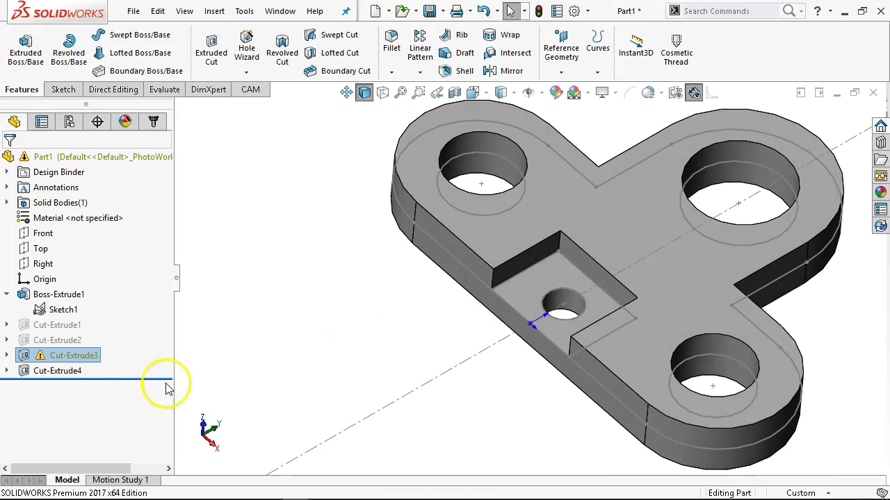
# Suppress the face-sketch cuts Cut-Extrude3 and Cut-Extrude4.
pyautogui.keyDown('ctrl'); pyautogui.click(75, 372); pyautogui.keyUp('ctrl')
pyautogui.rightClick(75, 374)
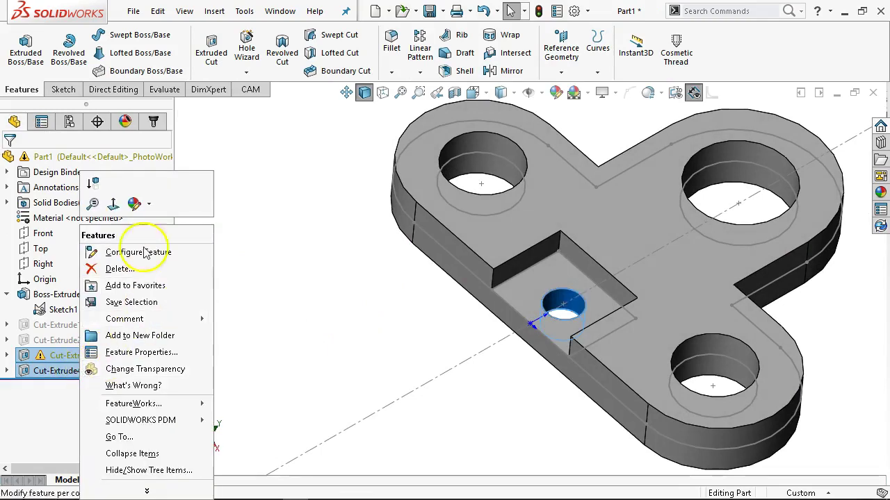
pyautogui.click(94, 182)
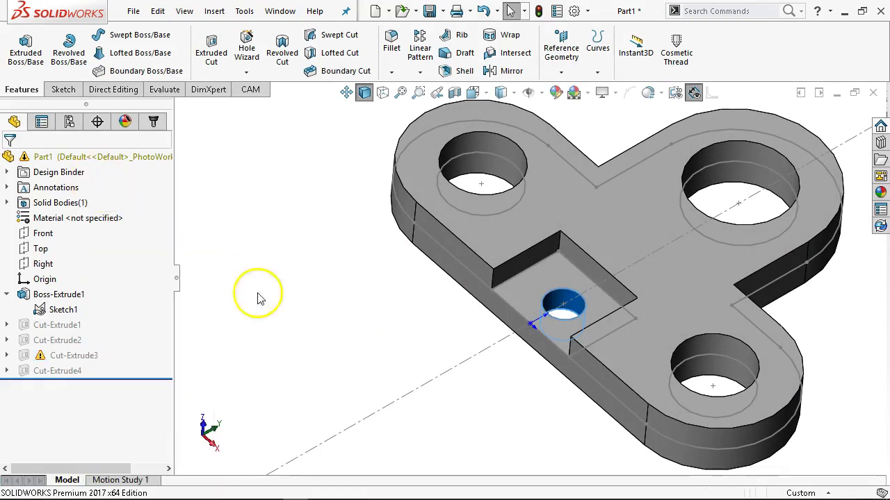
# Unsuppress the contour-based cuts Cut-Extrude1 and Cut-Extrude2, continuing the rebuild without repairing Sketch2.
pyautogui.click(59, 326)
pyautogui.keyDown('ctrl'); pyautogui.click(57, 340); pyautogui.keyUp('ctrl')
pyautogui.click(70, 303)
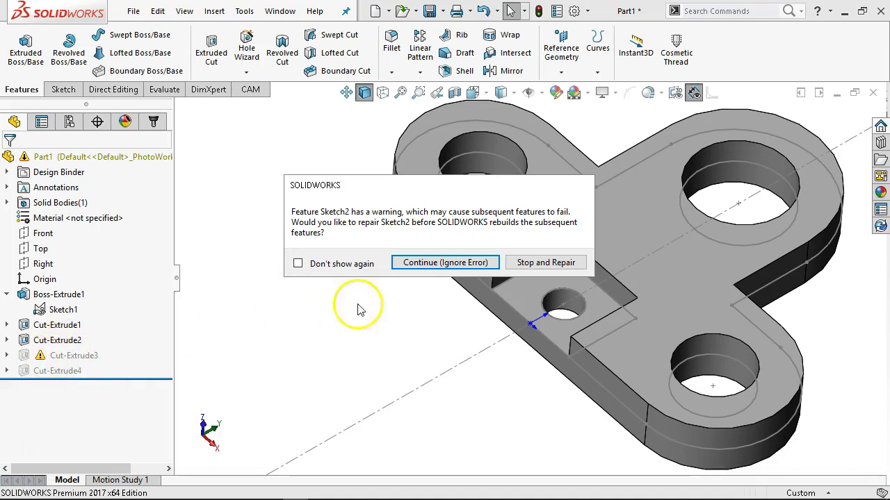
pyautogui.click(442, 264)
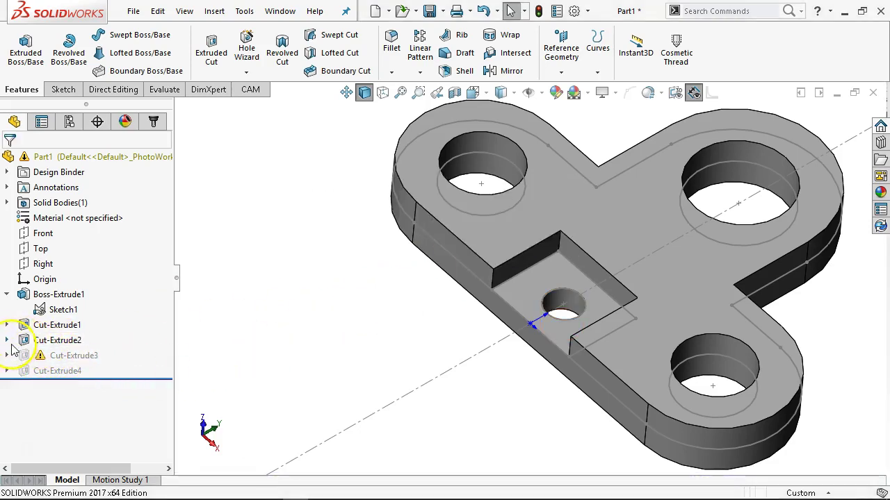
# Examine which sketches Cut-Extrude3, Cut-Extrude1 and Cut-Extrude2 are built on.
pyautogui.click(6, 356)
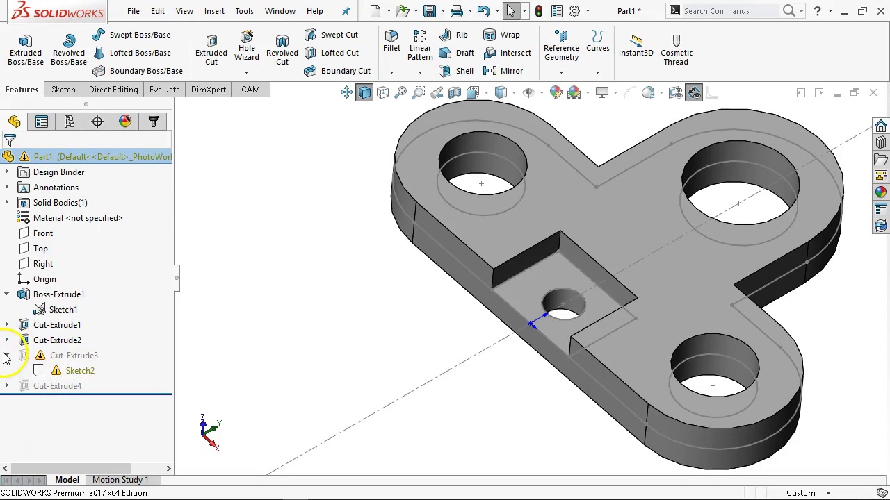
pyautogui.click(6, 355)
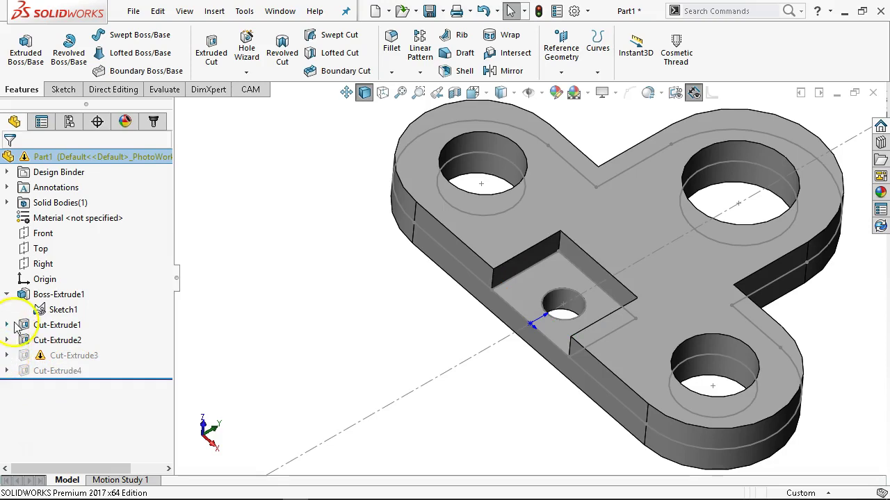
pyautogui.click(7, 325)
pyautogui.click(7, 356)
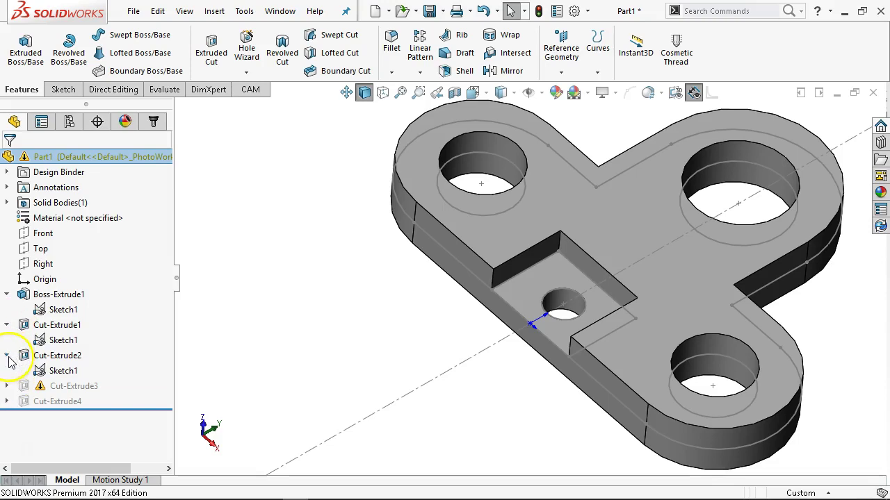
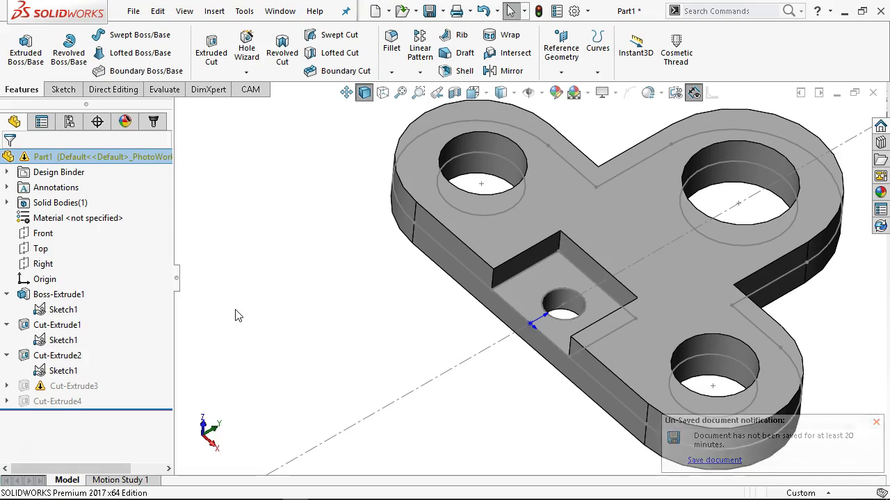
pyautogui.click(8, 325)
pyautogui.click(7, 340)
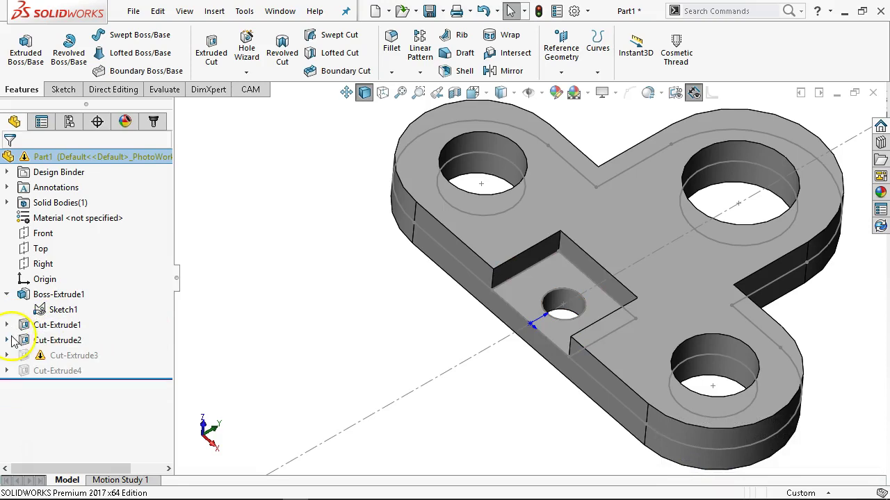
# Suppress the contour-based cuts Cut-Extrude1 and Cut-Extrude2 and unsuppress the face-sketch cuts Cut-Extrude3 and Cut-Extrude4.
pyautogui.click(60, 331)
pyautogui.keyDown('ctrl'); pyautogui.click(57, 340); pyautogui.keyUp('ctrl')
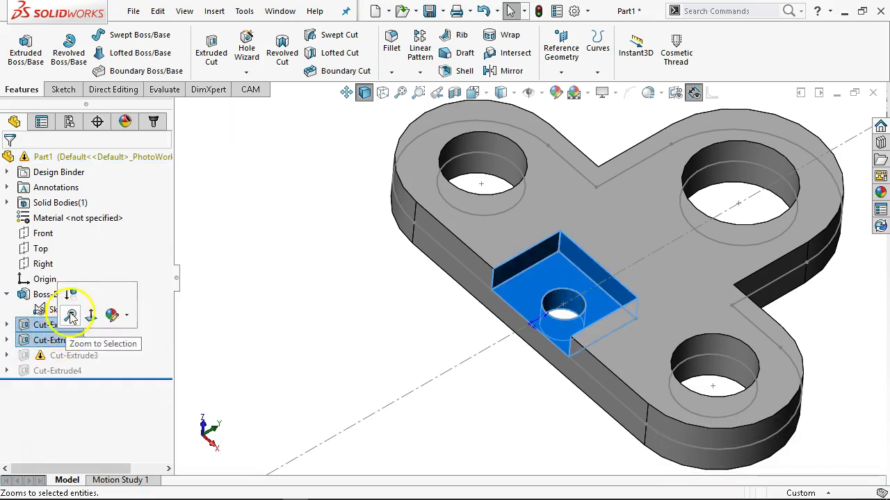
pyautogui.click(71, 295)
pyautogui.click(432, 265)
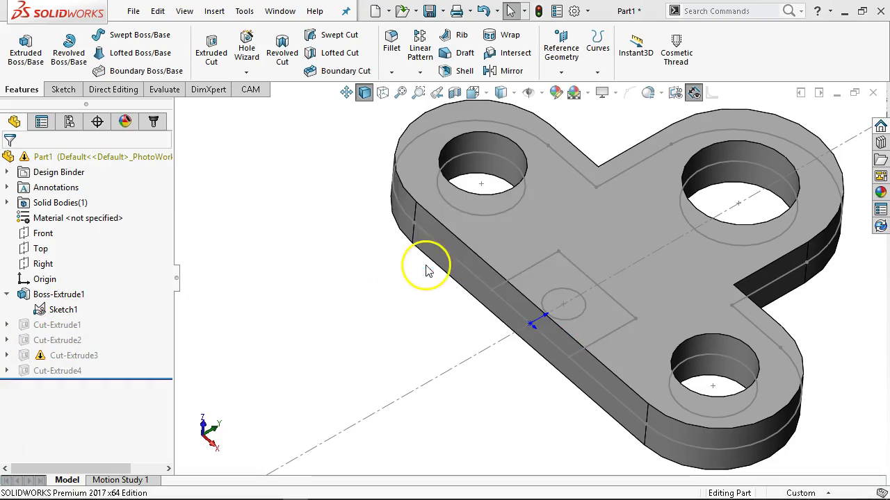
pyautogui.click(62, 356)
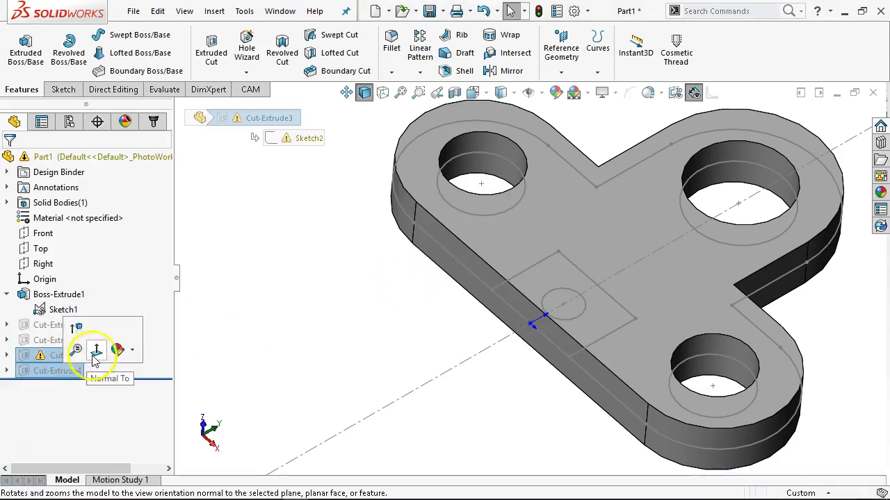
pyautogui.click(76, 328)
# Open Sketch2 of Cut-Extrude3 for editing and inspect the relations on the pocket rectangle's corner points and lines.
pyautogui.click(7, 356)
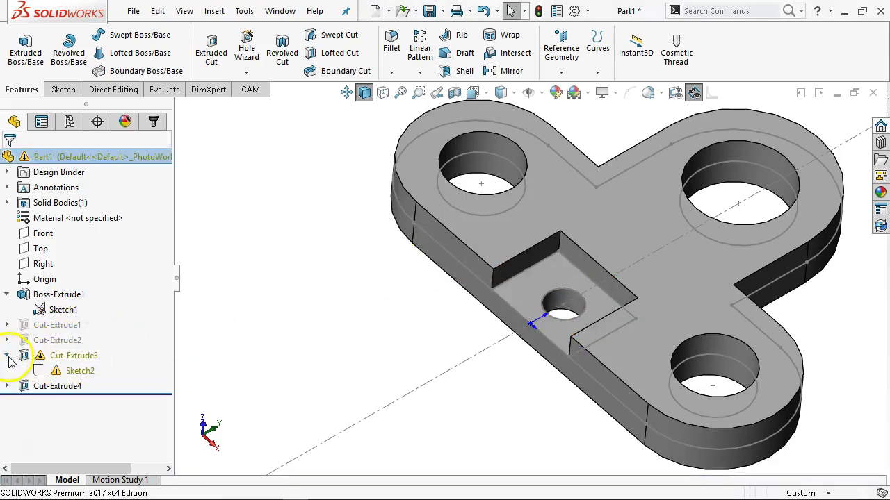
pyautogui.rightClick(75, 370)
pyautogui.click(73, 188)
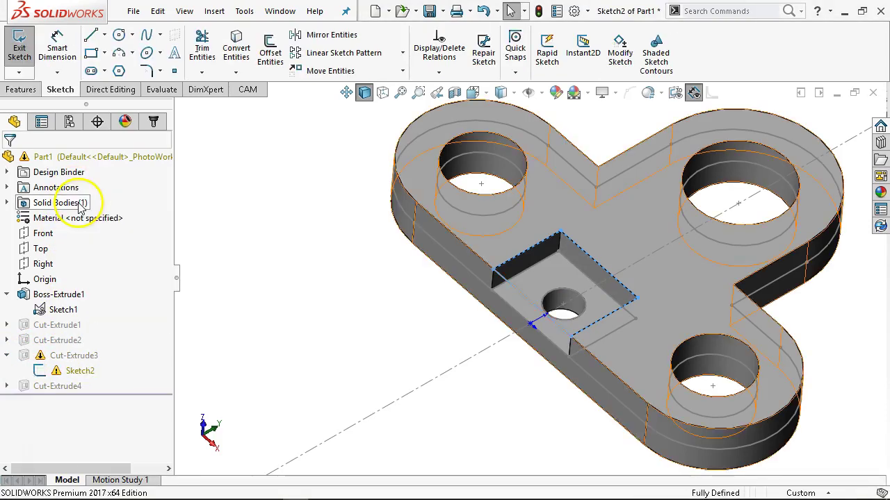
pyautogui.scroll(-5, 521, 252)
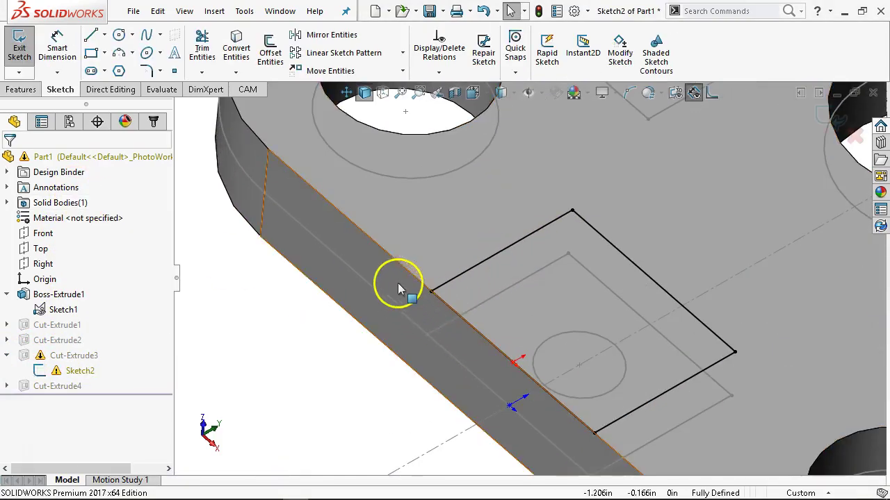
pyautogui.moveTo(397, 292); pyautogui.dragTo(393, 264, button='middle')
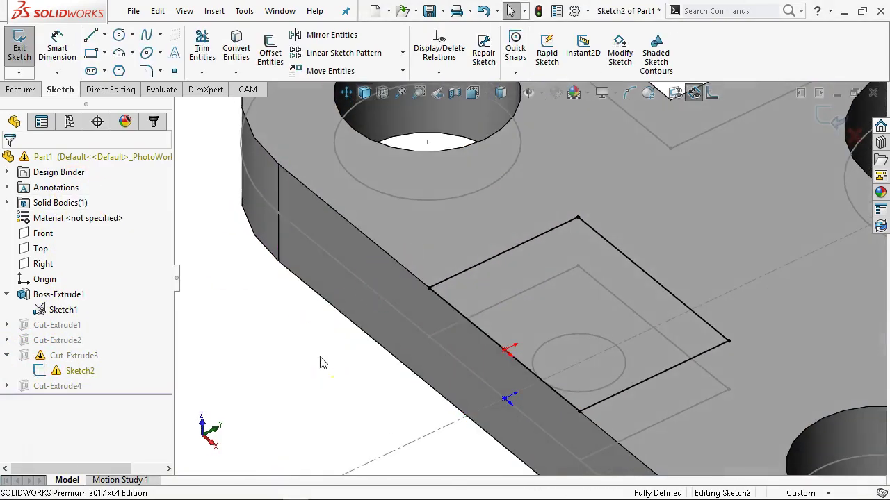
pyautogui.click(429, 288)
pyautogui.click(728, 341)
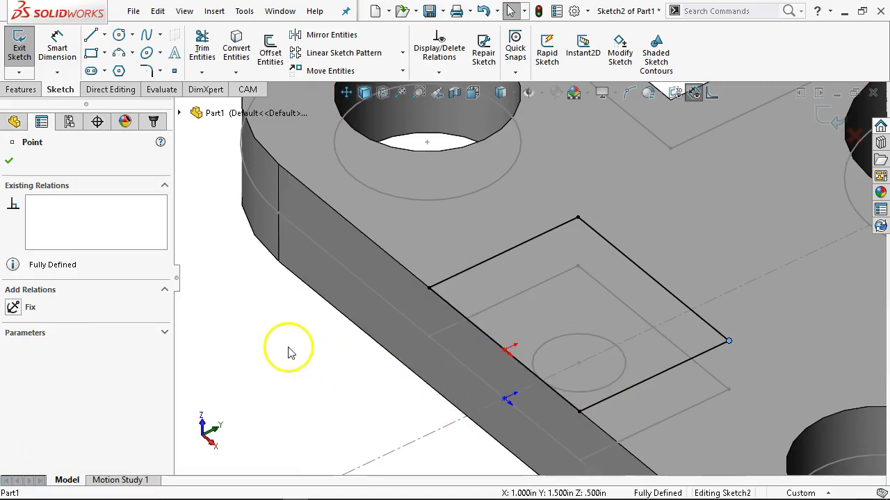
pyautogui.press('z')
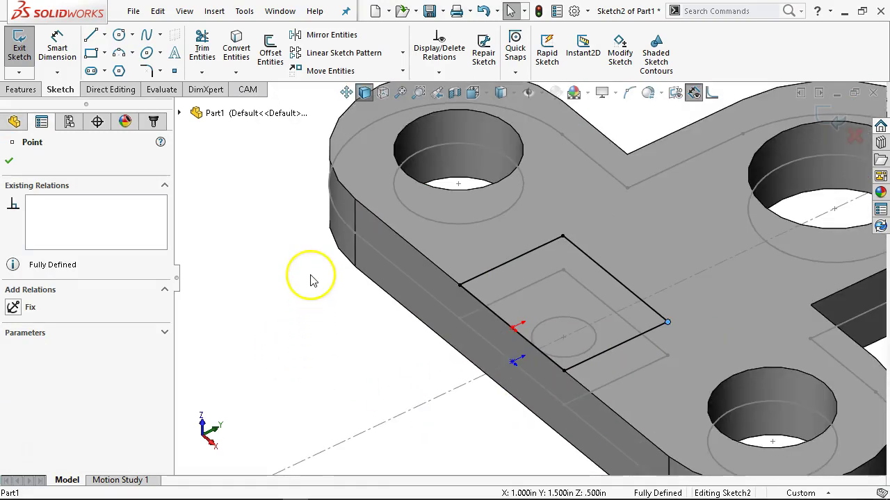
pyautogui.moveTo(299, 241); pyautogui.dragTo(726, 404)
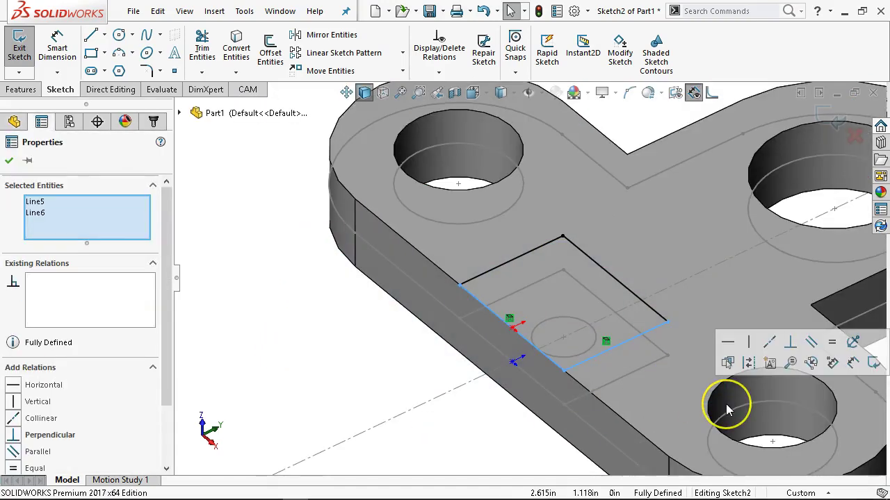
pyautogui.press('Escape')
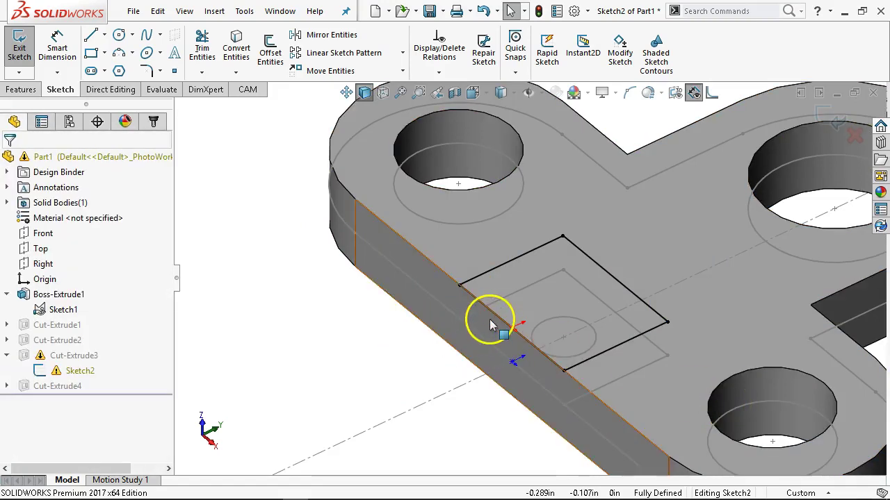
pyautogui.click(493, 312)
pyautogui.click(267, 386)
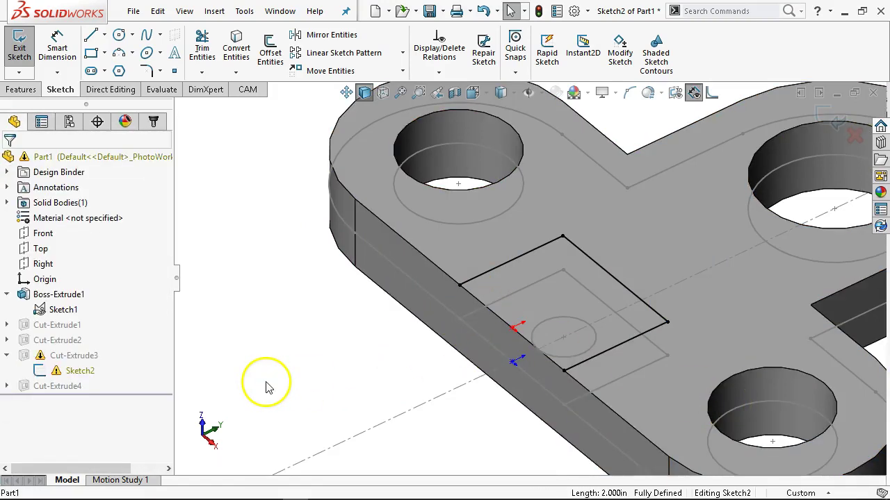
# Draw a line in Sketch2 between the pocket rectangle's two corners on the plate edge, then exit the sketch and continue the rebuild.
pyautogui.click(96, 35)
pyautogui.click(460, 285)
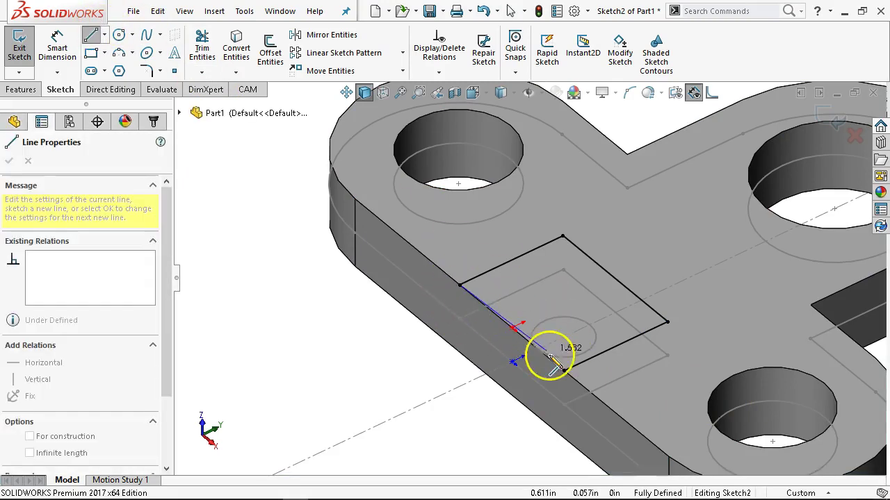
pyautogui.click(563, 371)
pyautogui.rightClick(323, 321)
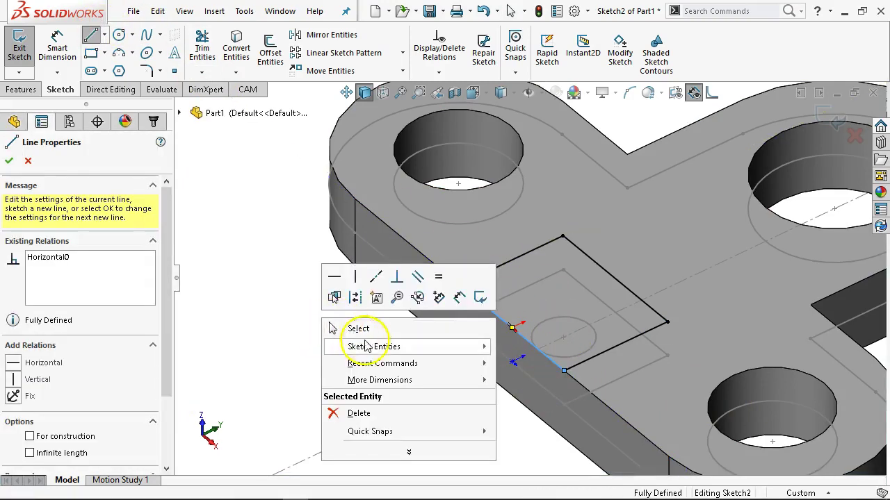
pyautogui.click(361, 329)
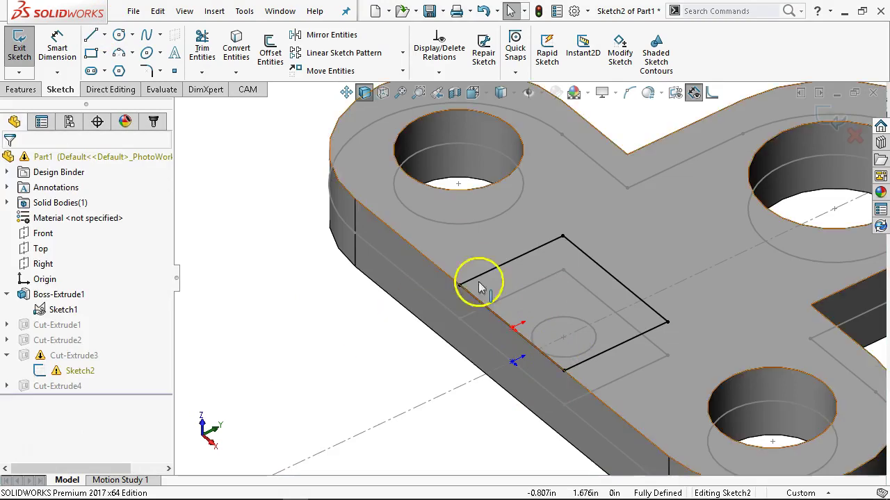
pyautogui.click(825, 113)
pyautogui.click(449, 260)
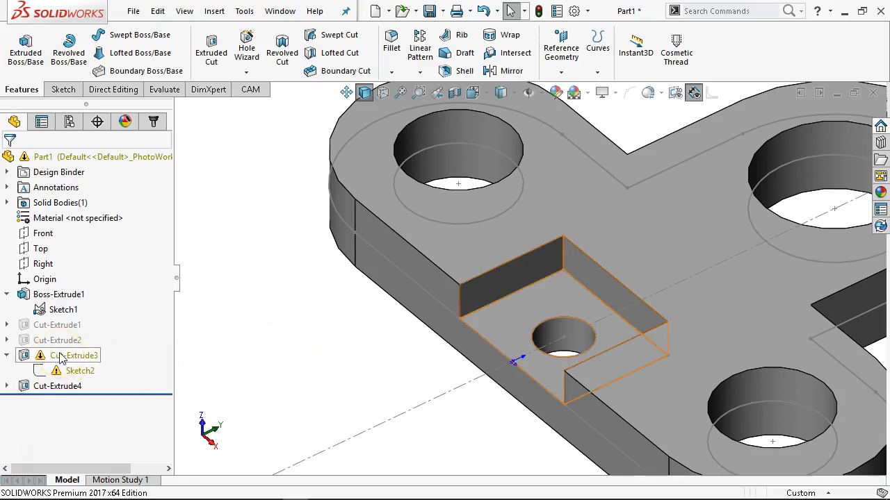
# Reopen Sketch2 for editing and delete all of the pocket rectangle's lines.
pyautogui.click(73, 371)
pyautogui.rightClick(73, 370)
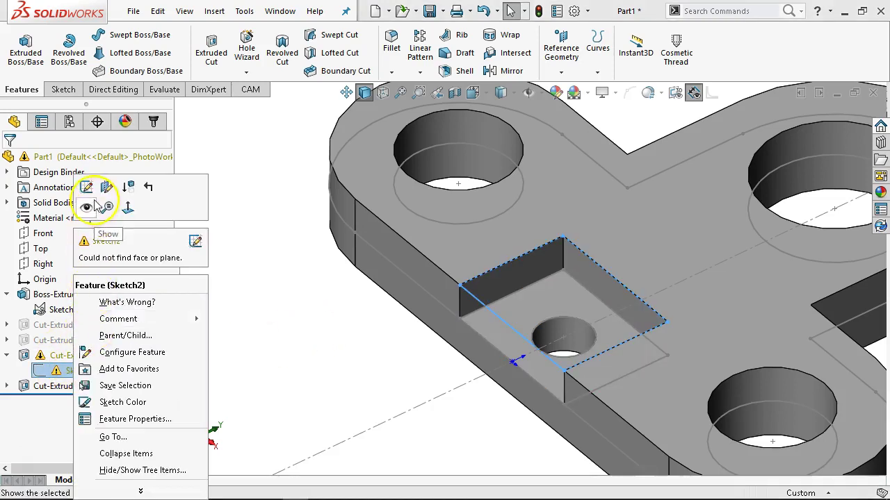
pyautogui.click(83, 188)
pyautogui.moveTo(336, 228); pyautogui.dragTo(690, 376)
pyautogui.press('Delete')
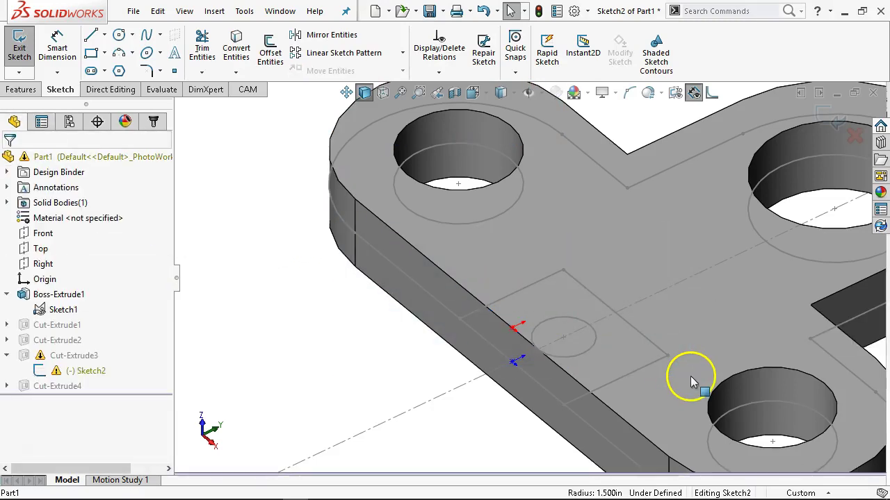
# Convert the chain of three pocket lines from Sketch1 into entities of Sketch2.
pyautogui.rightClick(642, 333)
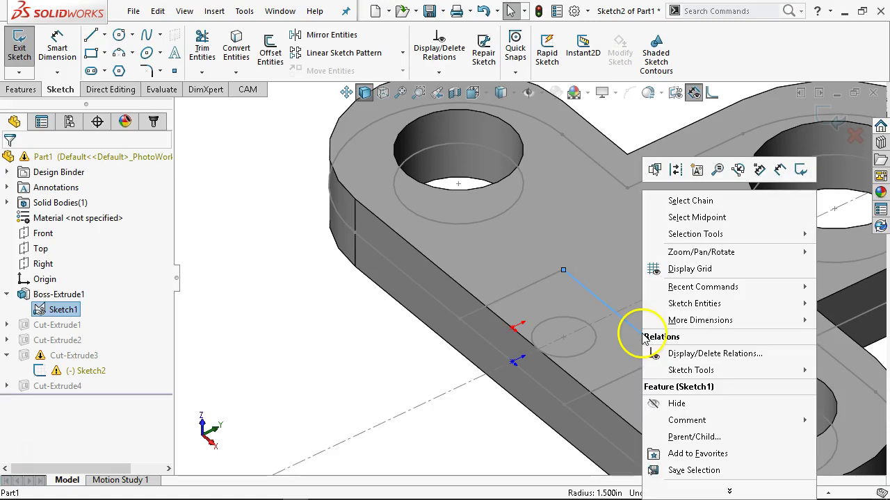
pyautogui.click(716, 200)
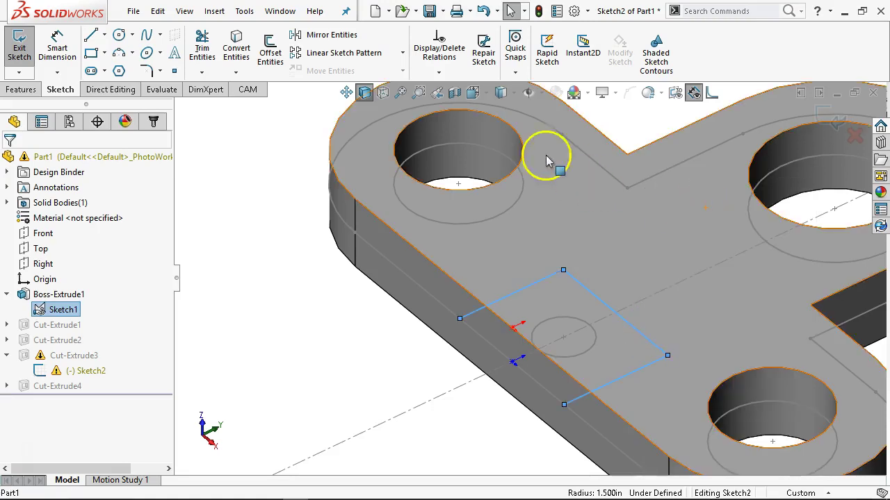
pyautogui.click(234, 52)
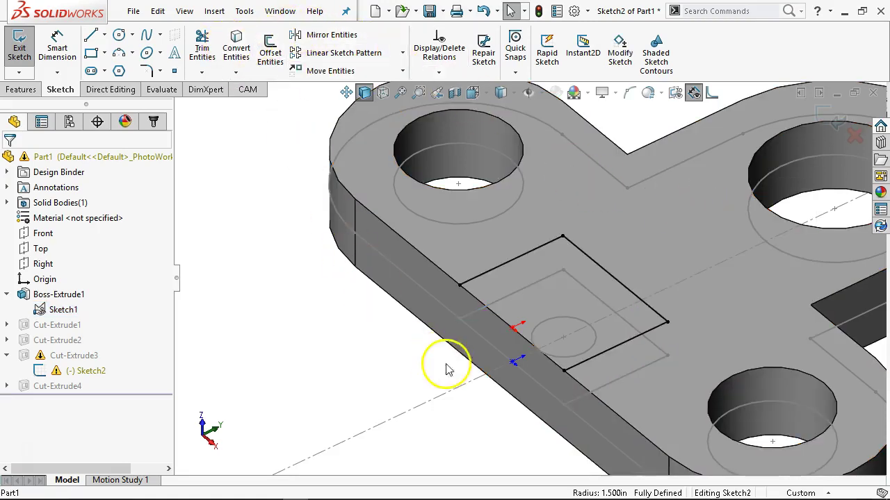
# Close the pocket profile with a line along the plate edge joined to both corners, then exit Sketch2, ignoring the rebuild error.
pyautogui.click(90, 35)
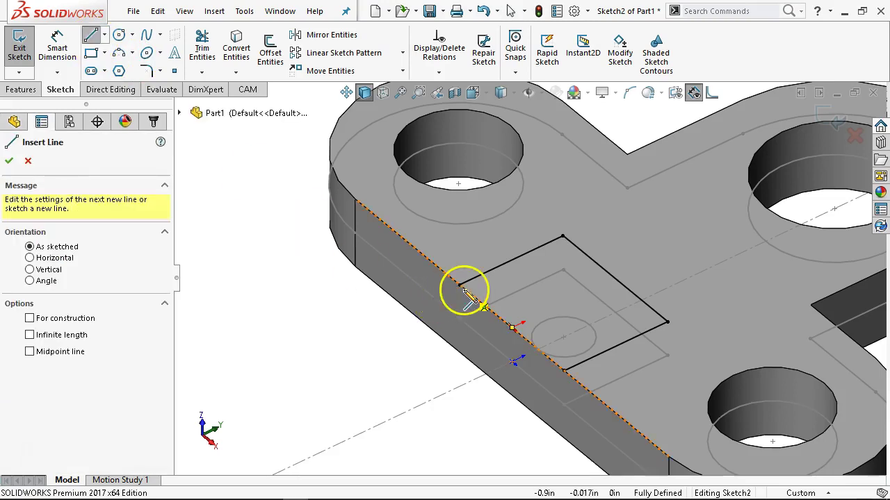
pyautogui.click(461, 286)
pyautogui.click(564, 371)
pyautogui.rightClick(368, 317)
pyautogui.click(417, 324)
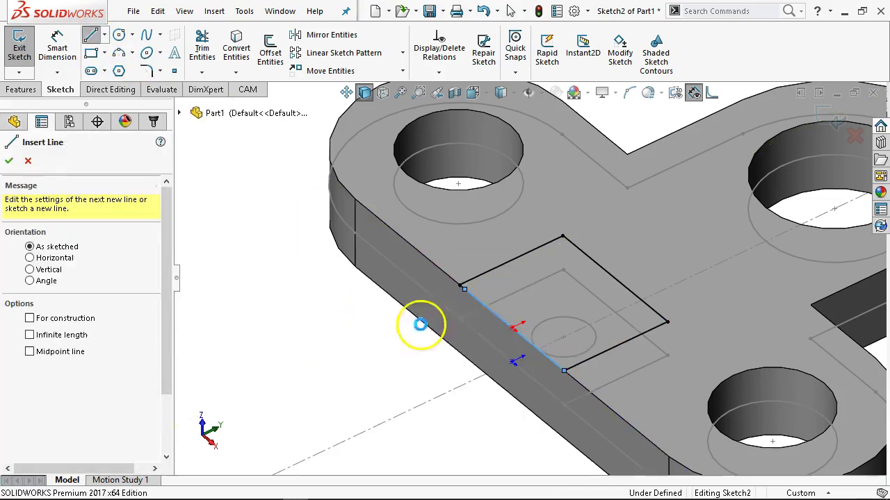
pyautogui.click(463, 292)
pyautogui.click(391, 338)
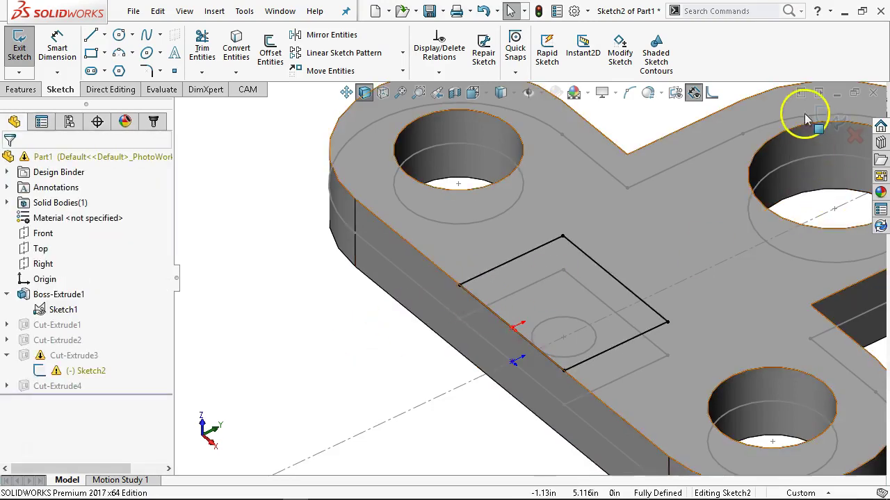
pyautogui.click(833, 115)
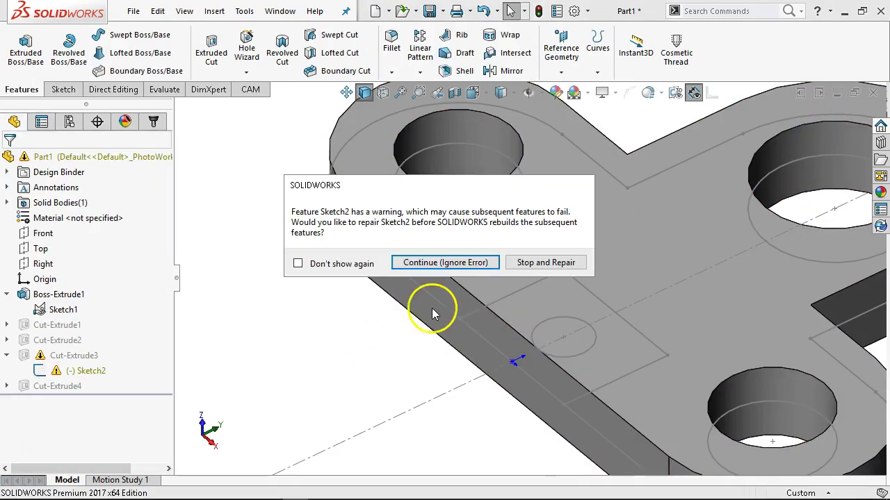
pyautogui.click(477, 263)
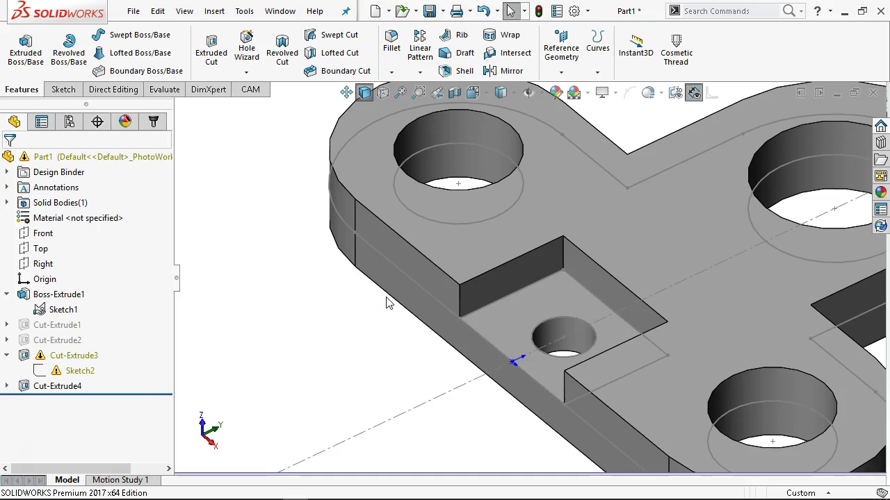
# Reassign Sketch2's missing sketch plane to the upper face of the plate.
pyautogui.rightClick(72, 369)
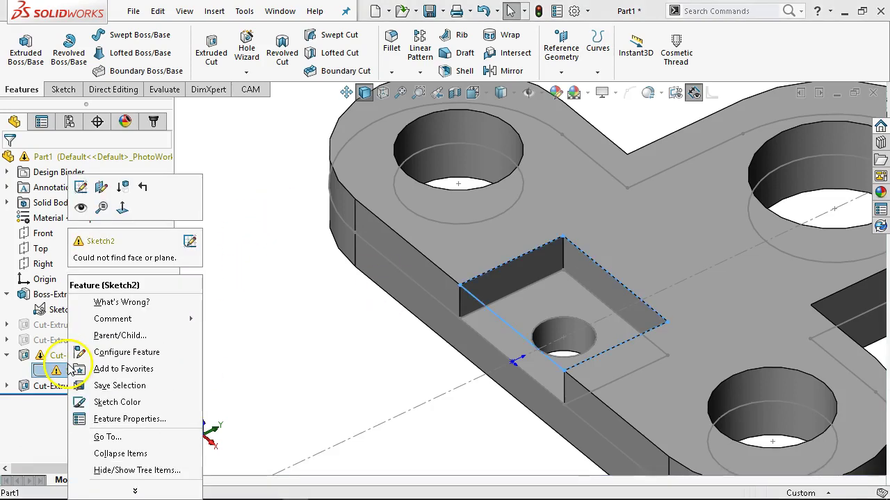
pyautogui.click(103, 189)
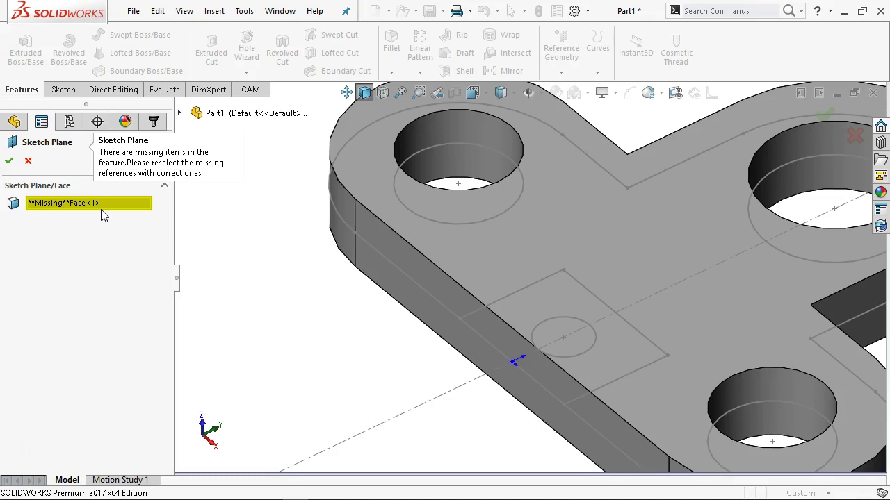
pyautogui.click(512, 239)
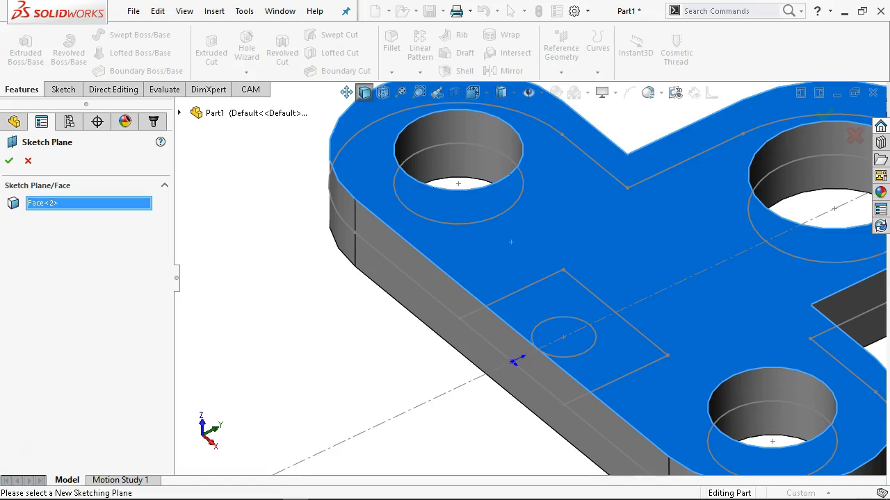
pyautogui.click(9, 161)
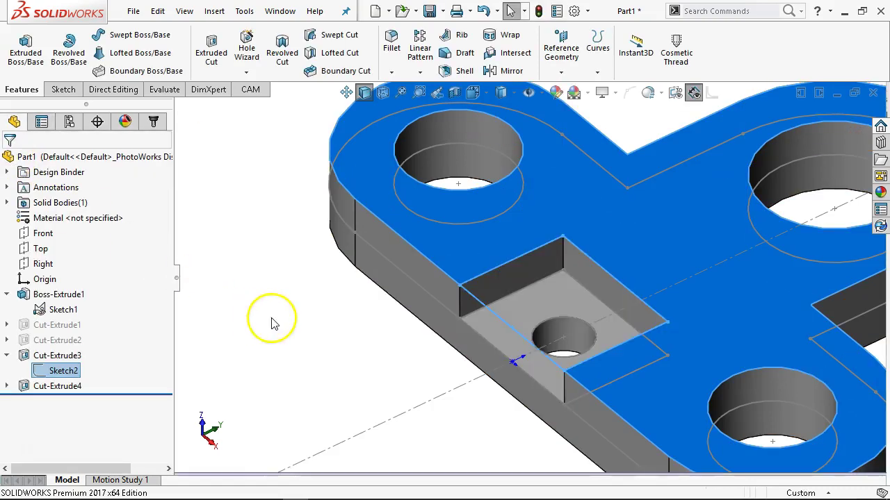
pyautogui.scroll(1, 276, 324)
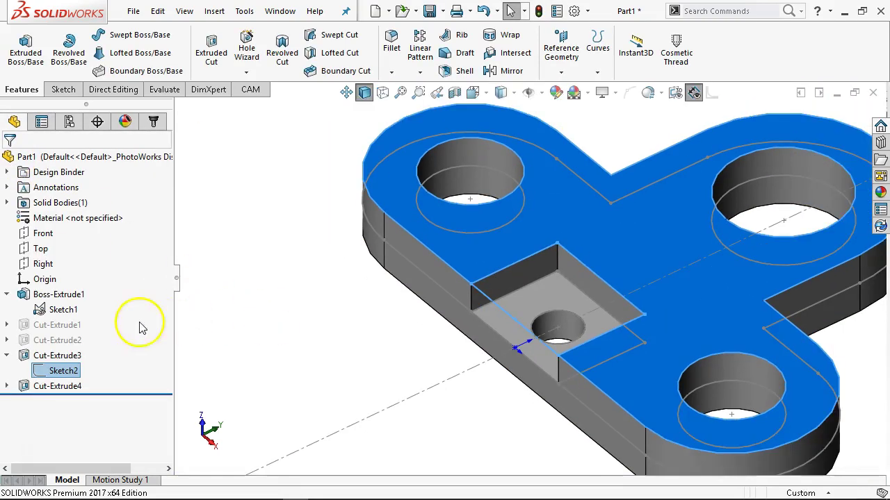
pyautogui.rightClick(60, 377)
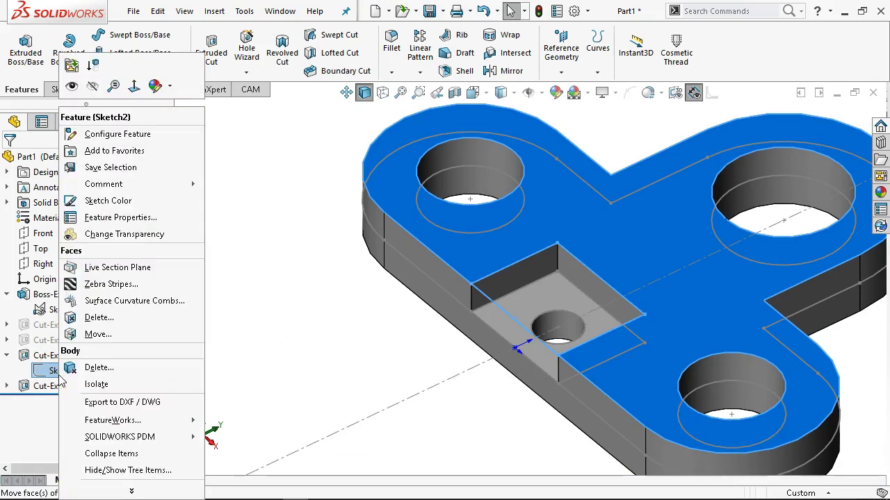
pyautogui.click(346, 290)
pyautogui.rightClick(60, 371)
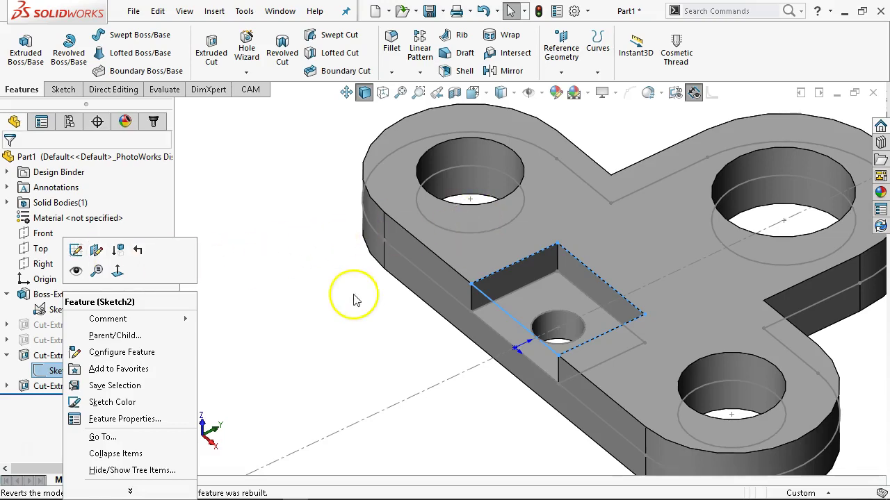
pyautogui.click(313, 326)
pyautogui.click(295, 325)
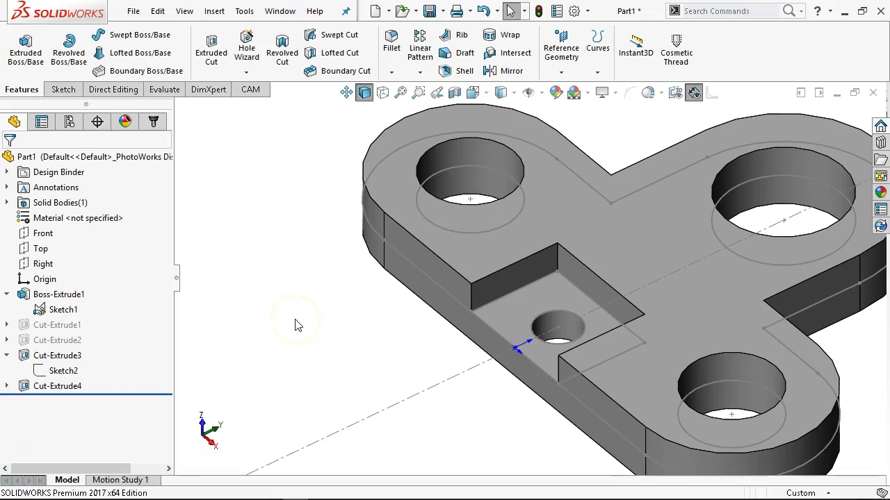
pyautogui.scroll(3, 540, 309)
pyautogui.moveTo(540, 306); pyautogui.dragTo(561, 301, button='middle')
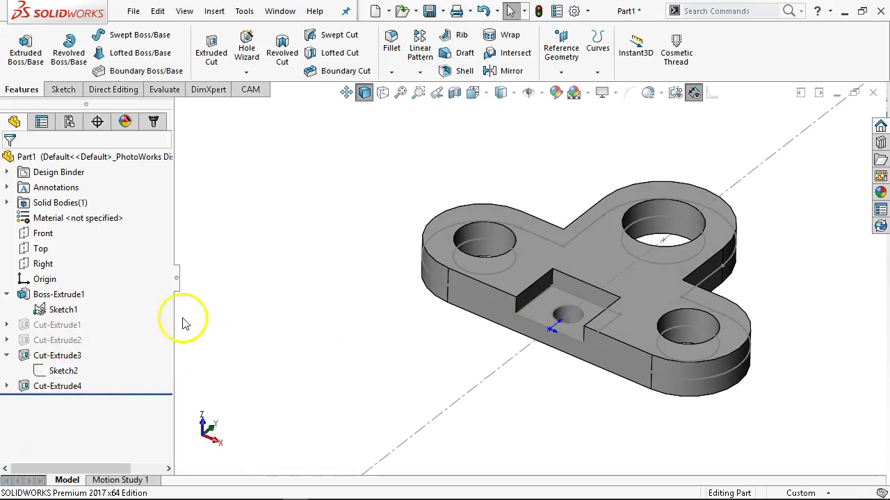
# Hide Sketch1 of Boss-Extrude1 and collapse Cut-Extrude3 in the feature tree.
pyautogui.rightClick(62, 309)
pyautogui.click(79, 271)
pyautogui.click(6, 356)
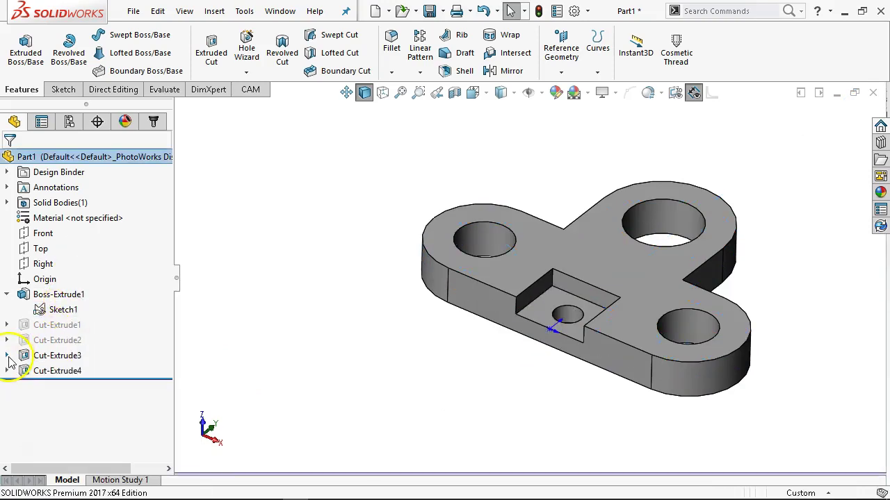
# Unsuppress Cut-Extrude1 and Cut-Extrude2 together, ignoring the rebuild error.
pyautogui.click(64, 326)
pyautogui.keyDown('ctrl'); pyautogui.click(69, 340); pyautogui.keyUp('ctrl')
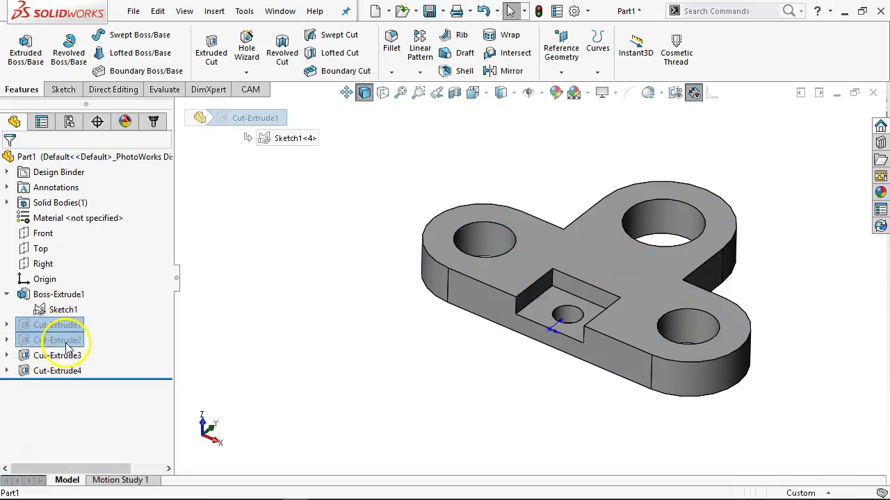
pyautogui.click(84, 312)
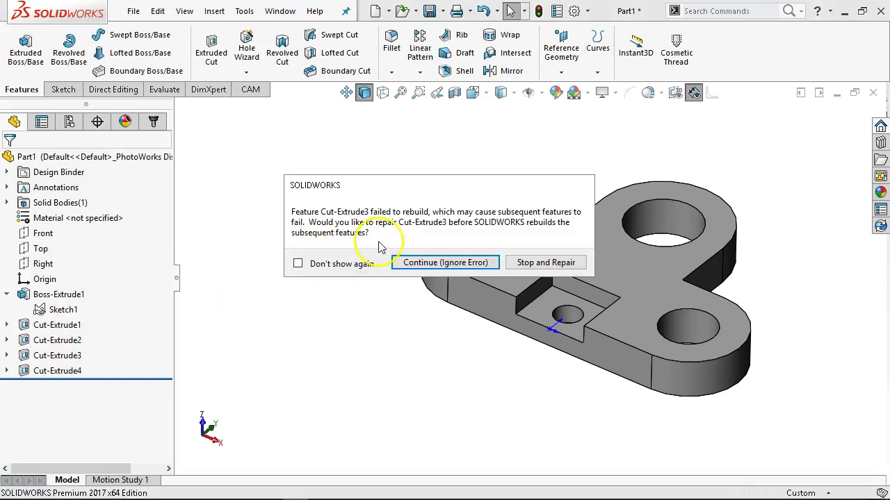
pyautogui.click(391, 269)
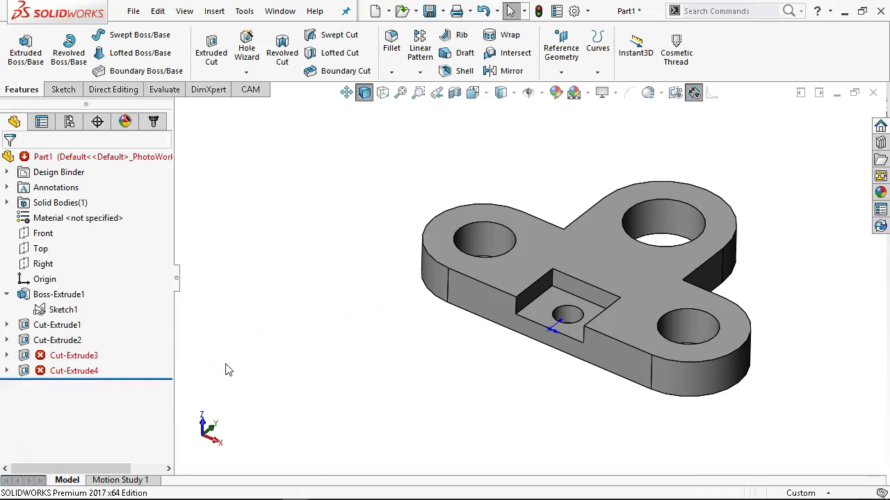
# Suppress Cut-Extrude1 and Cut-Extrude2 again and clear the selection.
pyautogui.click(56, 330)
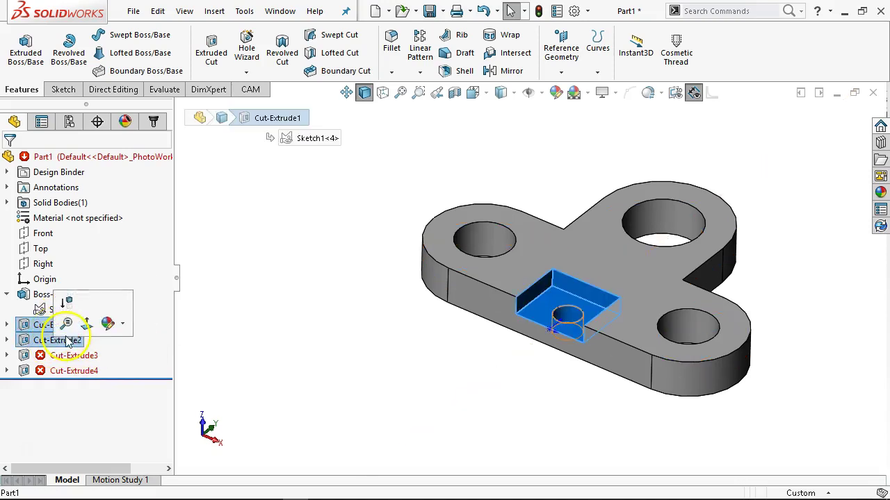
pyautogui.click(67, 302)
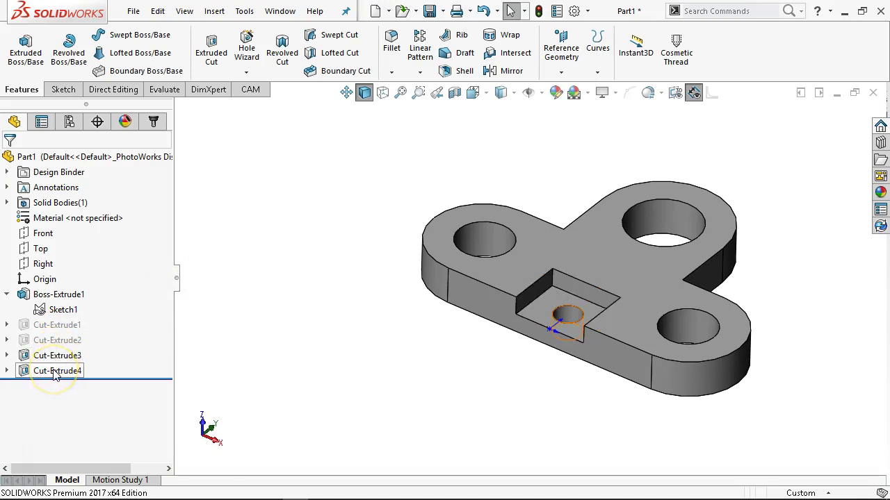
pyautogui.click(193, 326)
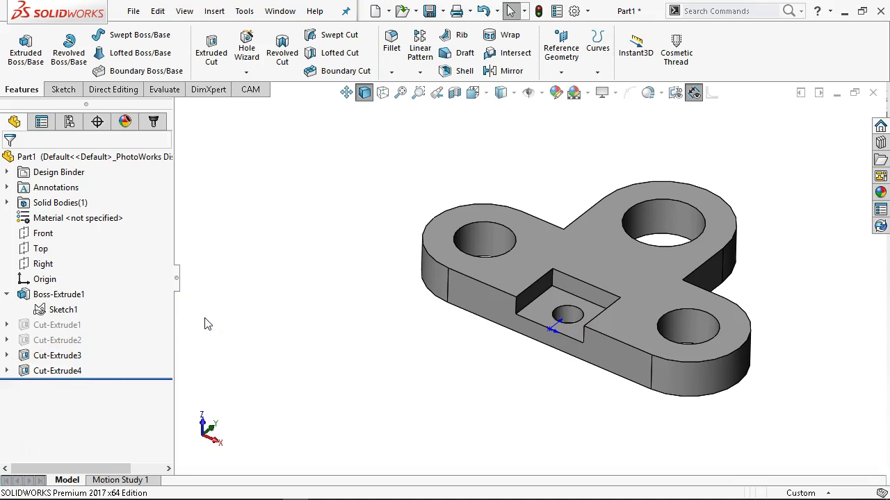
pyautogui.click(219, 313)
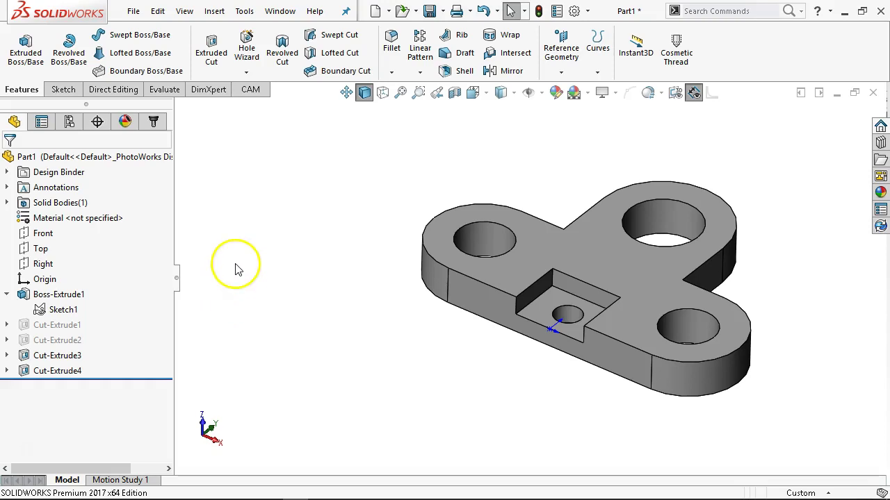
# Save the part as JL P1-16.SLDPRT in the MCCGTC266 folder, basing the name on the existing JL P1-15 file.
pyautogui.click(430, 11)
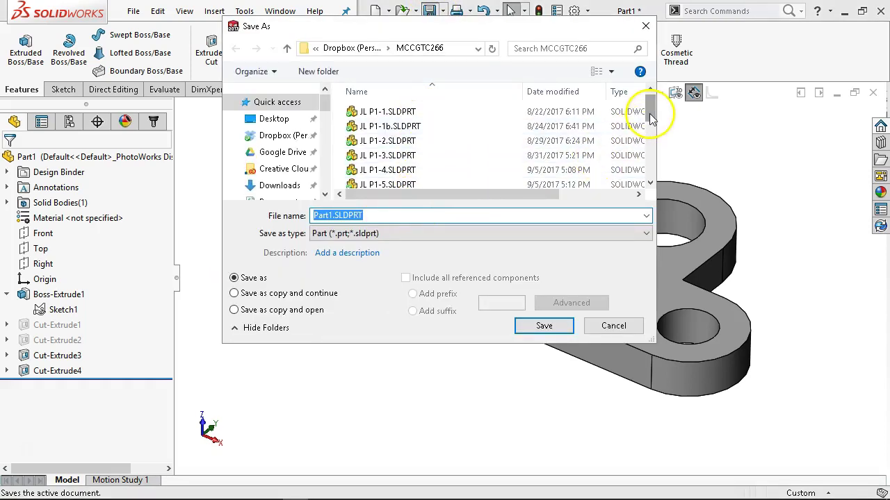
pyautogui.moveTo(649, 119); pyautogui.dragTo(649, 178)
pyautogui.click(429, 168)
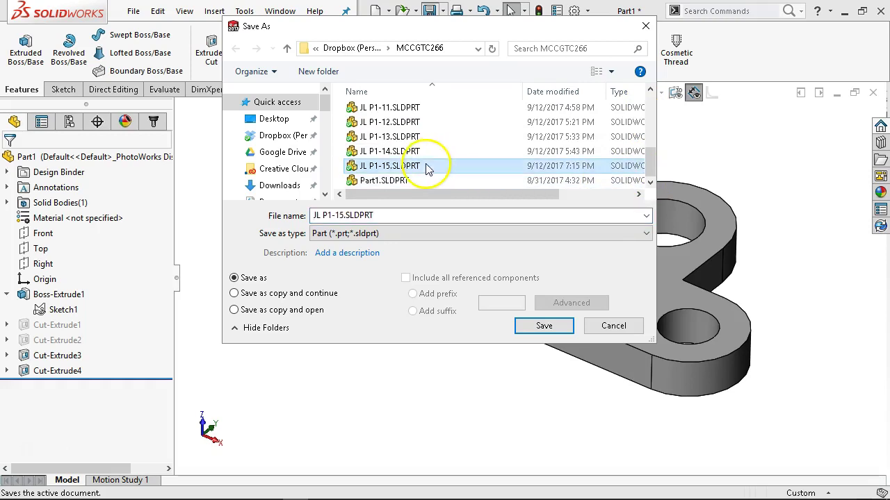
pyautogui.click(345, 217)
pyautogui.click(346, 216)
pyautogui.doubleClick(345, 217)
pyautogui.click(346, 216)
pyautogui.press('Delete')
pyautogui.write('6')
pyautogui.press('Return')
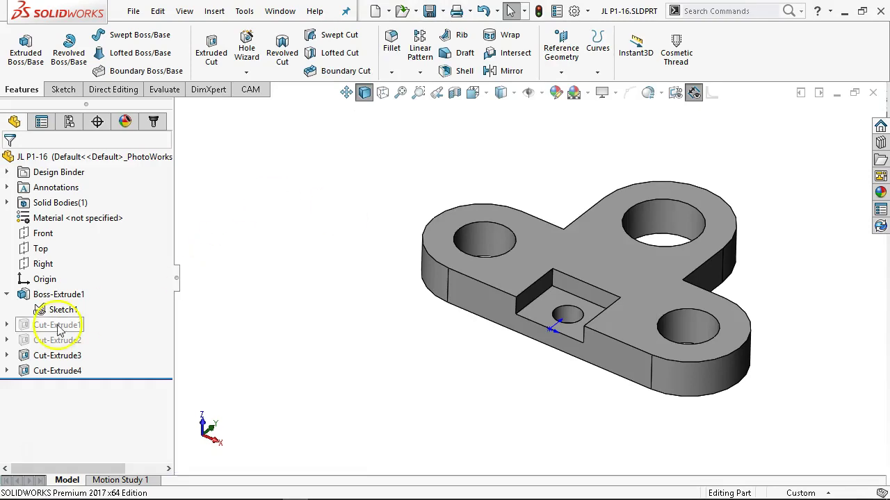
# Open the Boss-Extrude1 definition to examine its extrusion settings and selected contours, leaving without changes.
pyautogui.rightClick(40, 306)
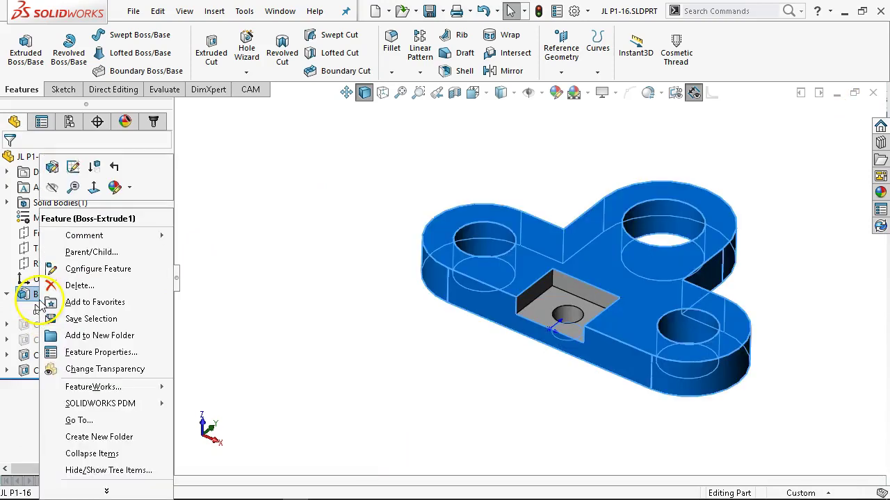
pyautogui.click(47, 168)
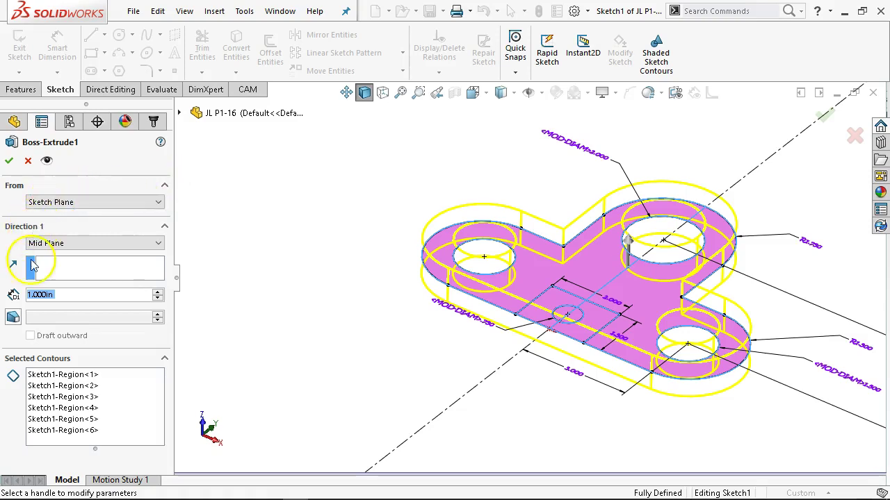
pyautogui.click(164, 187)
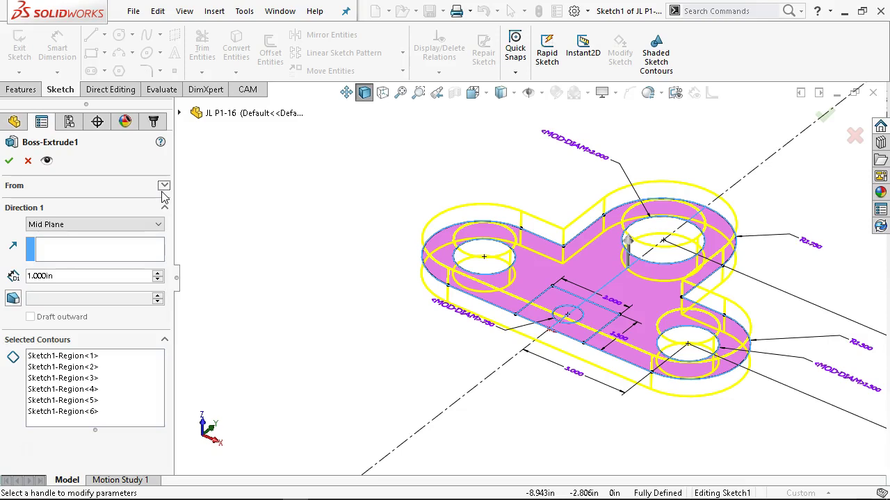
pyautogui.click(27, 163)
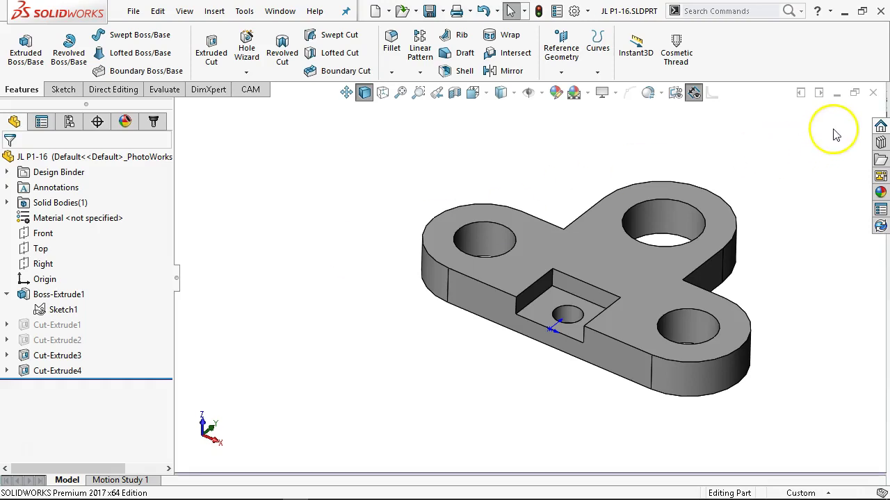
# Close the JL P1-16 part, switch to the exercise PDF in Acrobat to view the Figure P1-17 millimetre drawing, and return to SOLIDWORKS.
pyautogui.click(872, 92)
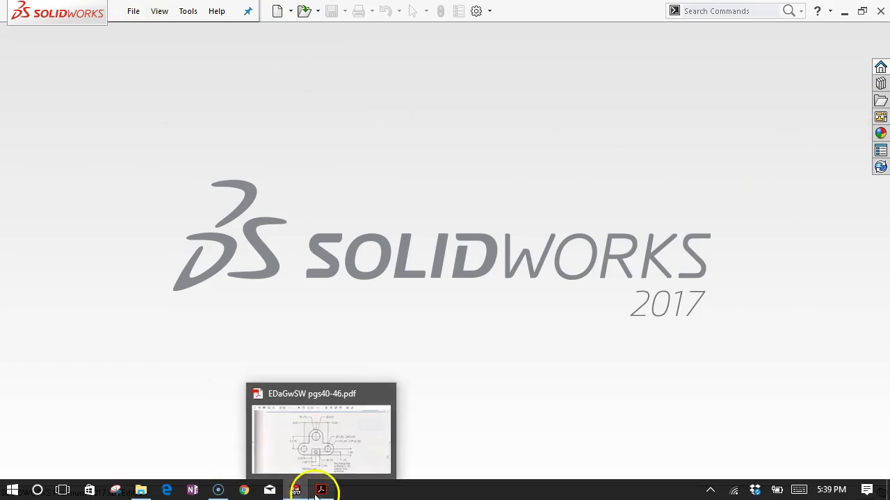
pyautogui.click(319, 489)
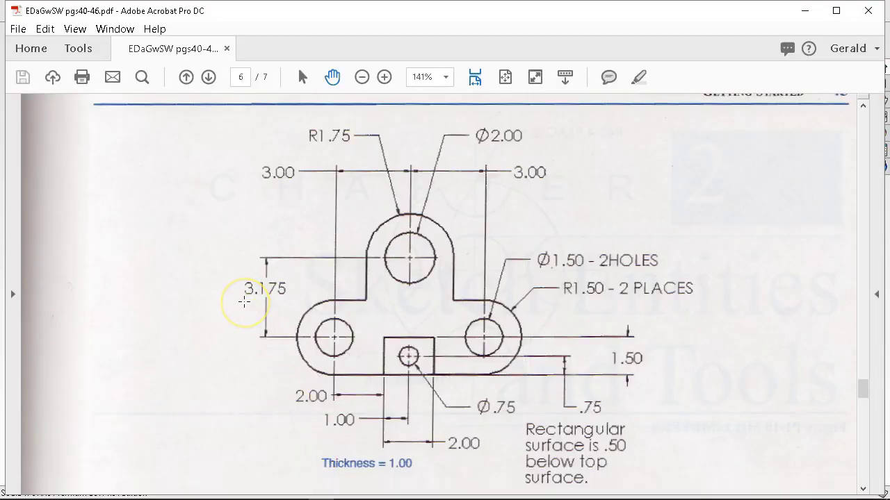
pyautogui.scroll(-15, 294, 208)
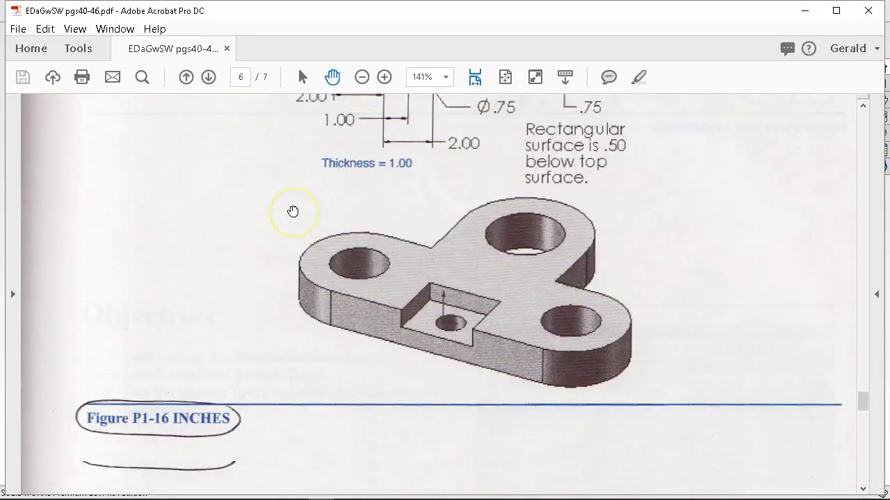
pyautogui.scroll(5, 292, 210)
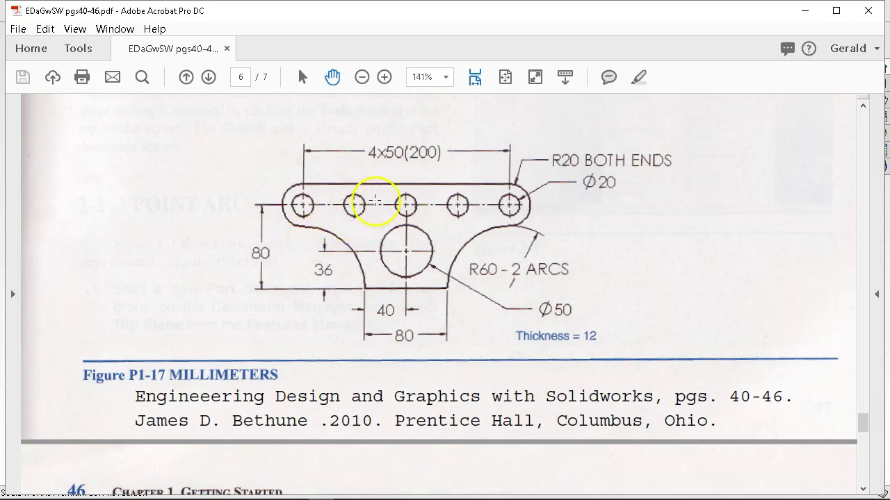
pyautogui.click(803, 12)
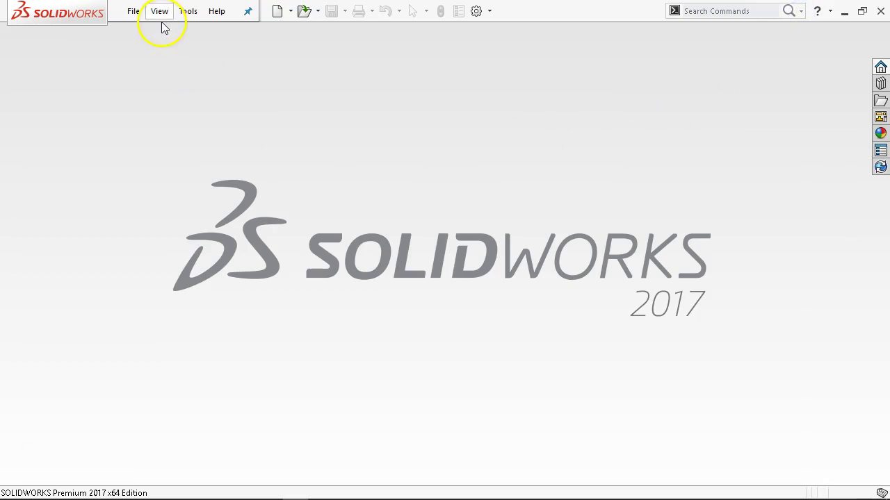
# Create a new part from the Part Metric template and start a sketch on the Front Plane.
pyautogui.click(277, 11)
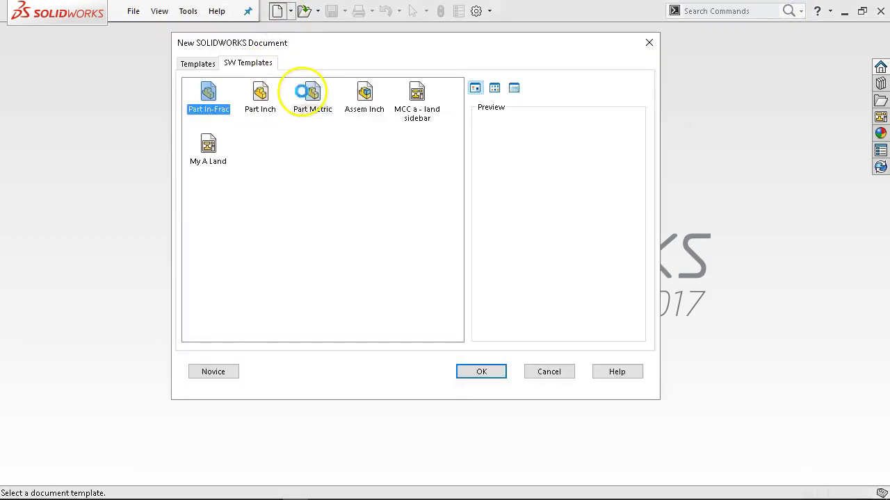
pyautogui.doubleClick(310, 92)
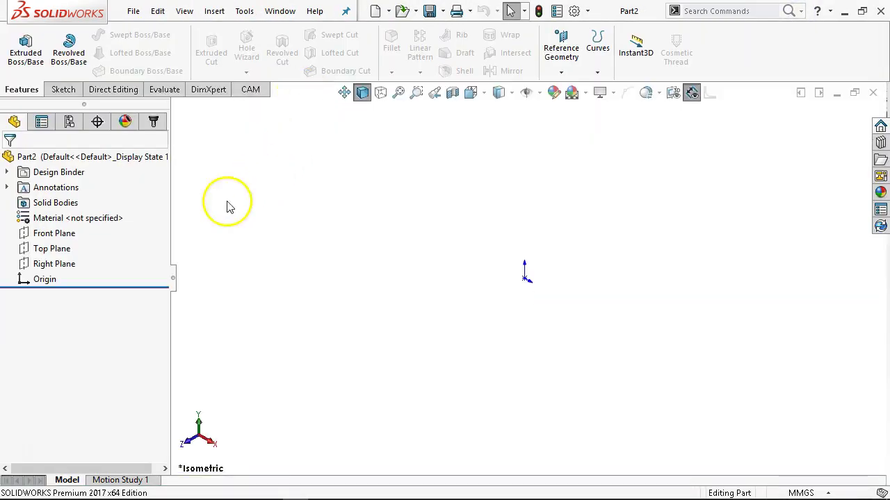
pyautogui.click(66, 232)
pyautogui.click(55, 215)
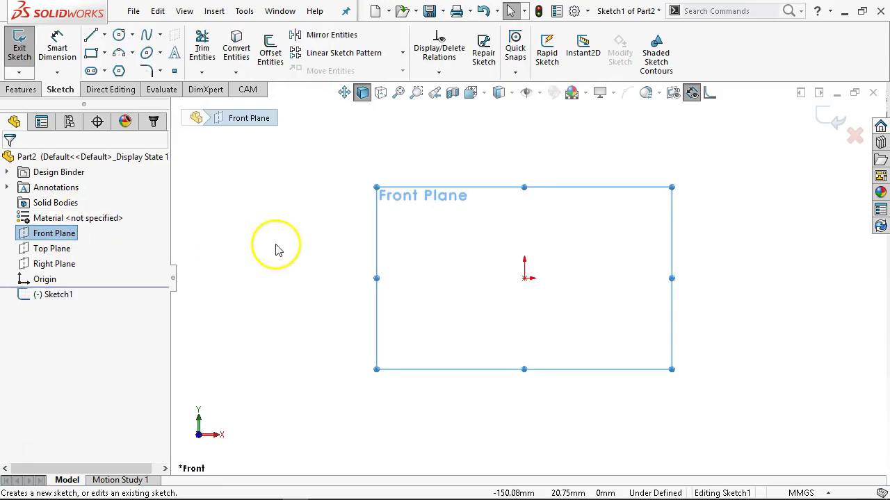
# Draw a vertical construction centerline of infinite length through the sketch origin.
pyautogui.click(104, 35)
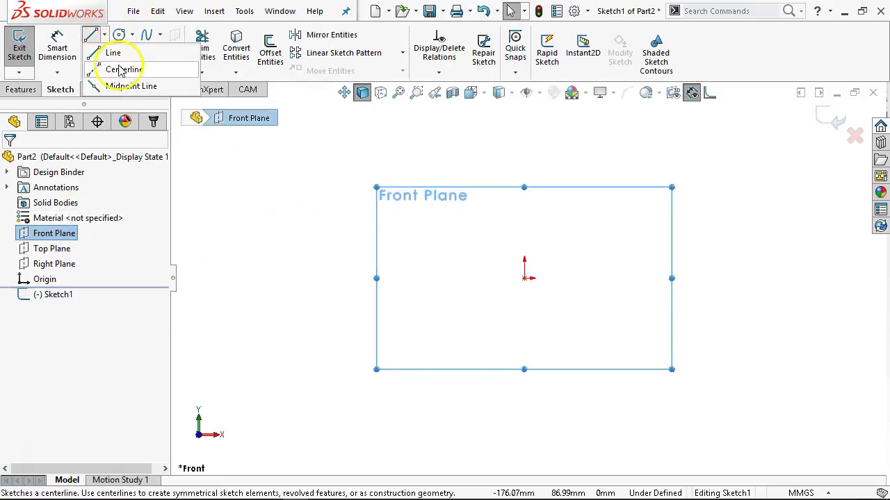
pyautogui.click(112, 70)
pyautogui.click(49, 270)
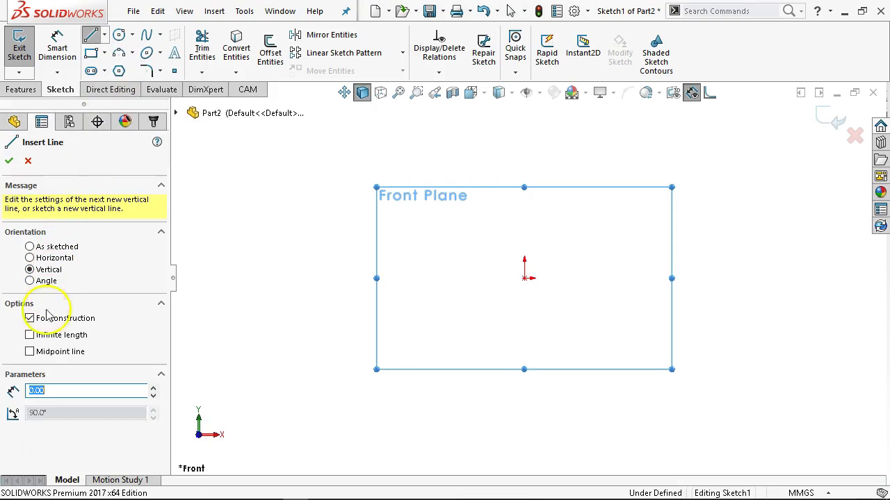
pyautogui.click(29, 334)
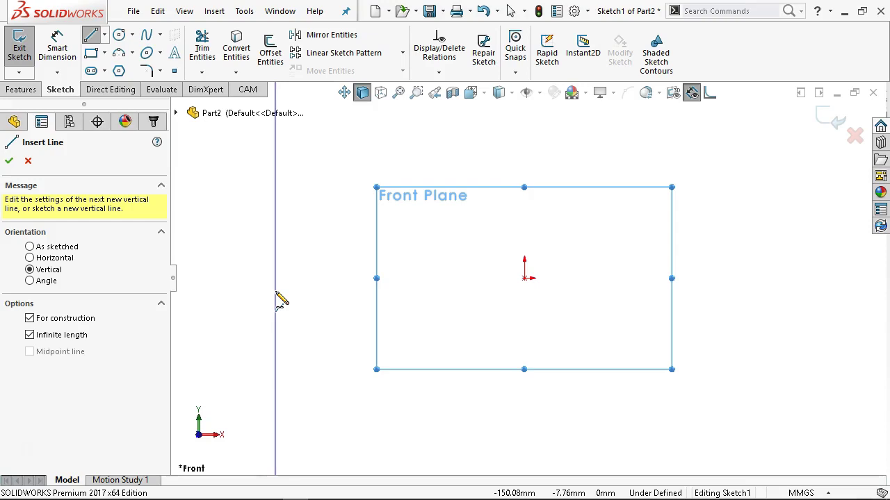
pyautogui.click(308, 263)
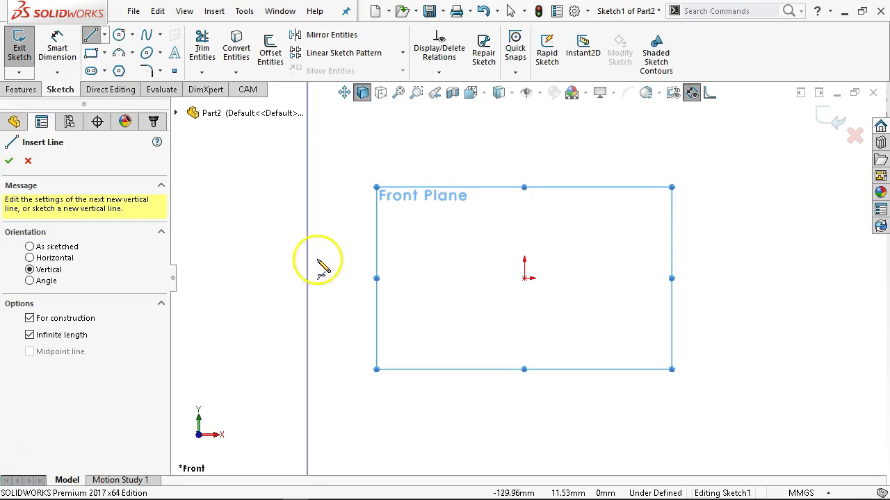
pyautogui.click(341, 295)
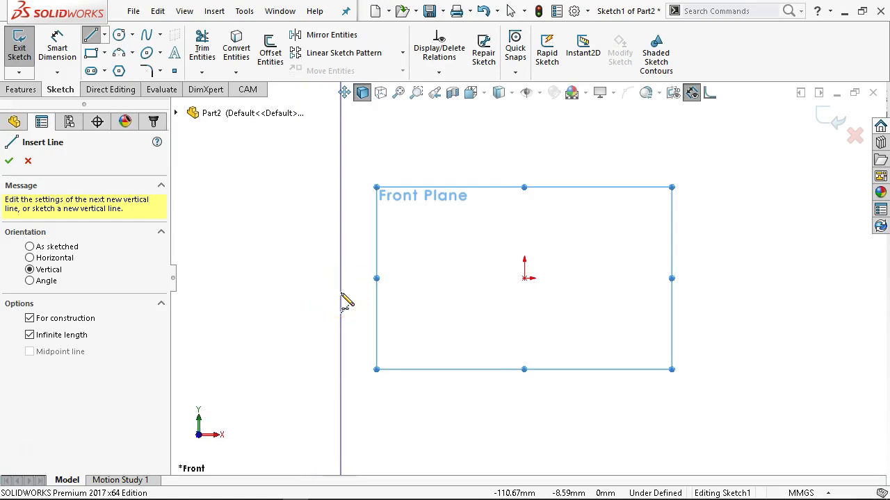
pyautogui.click(523, 278)
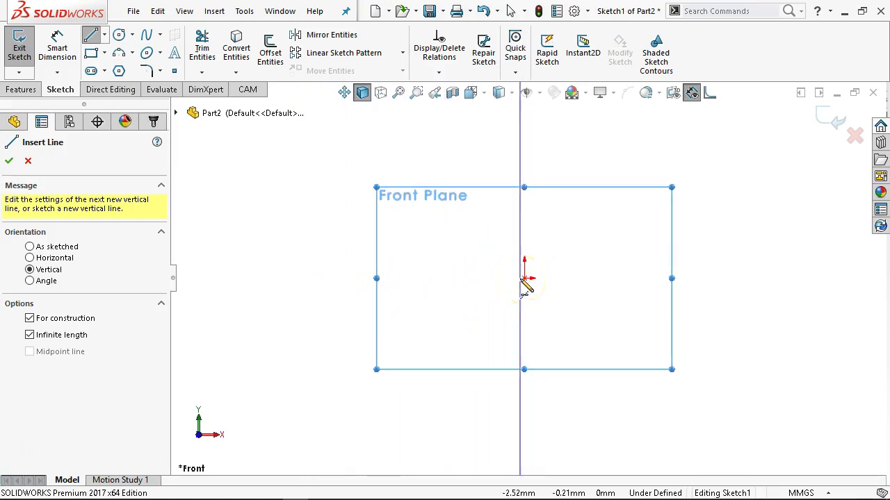
pyautogui.rightClick(567, 260)
pyautogui.click(602, 266)
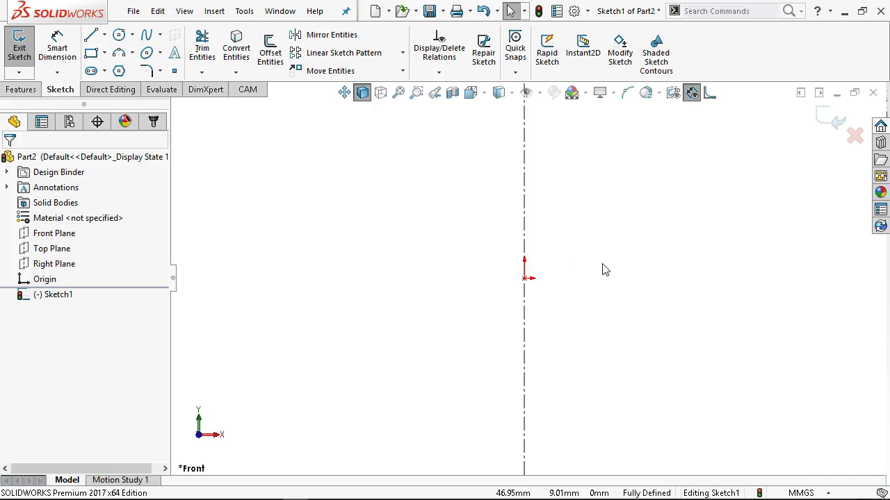
pyautogui.rightClick(472, 219)
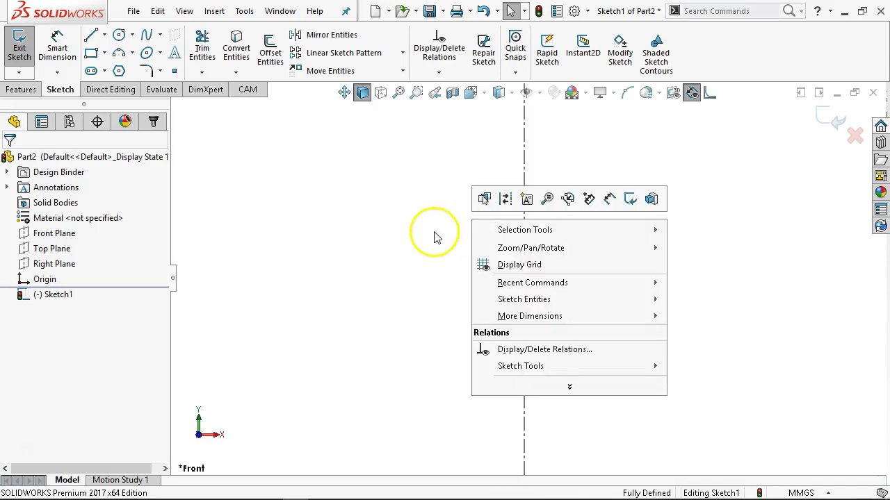
pyautogui.moveTo(523, 299)
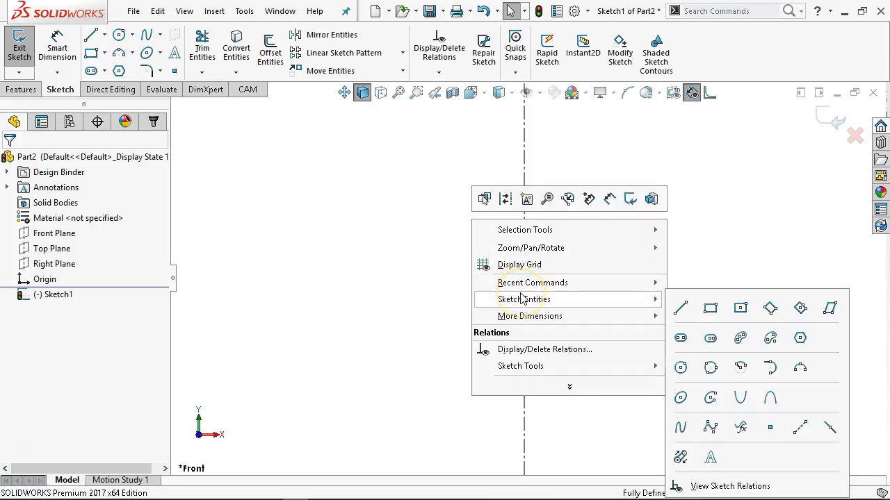
pyautogui.click(395, 212)
pyautogui.press('s')
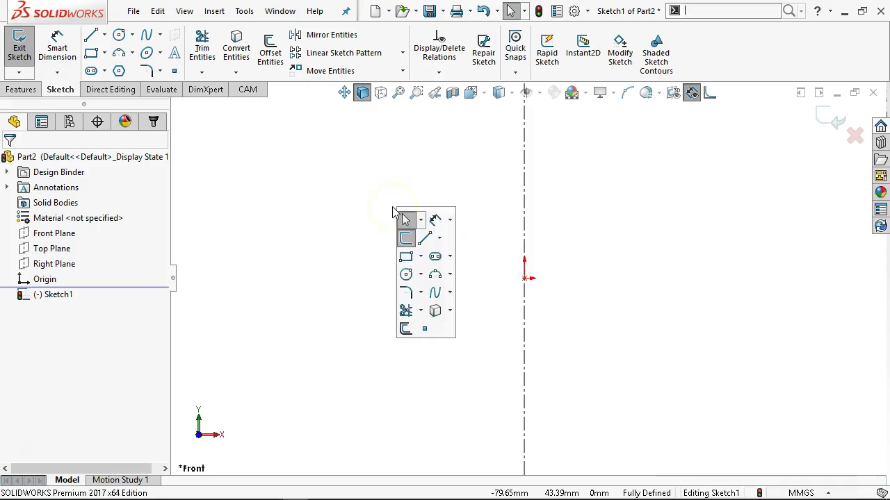
pyautogui.click(310, 230)
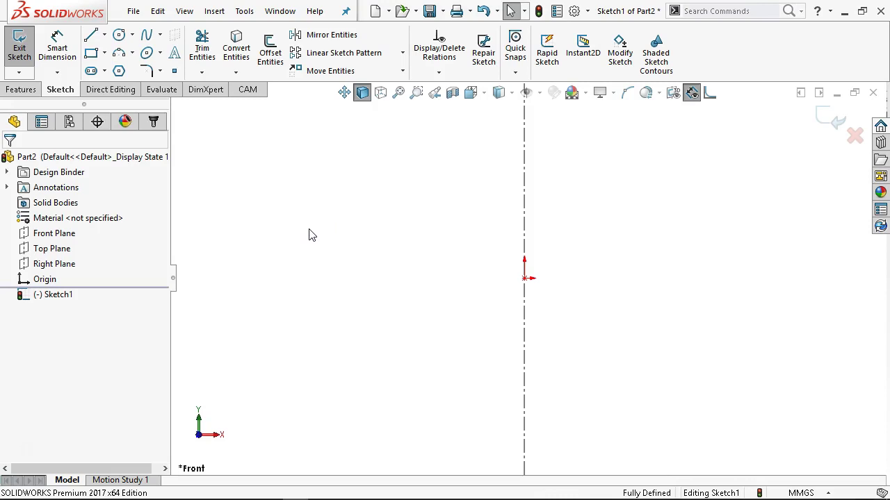
# Sketch a horizontal line about 34 mm long from the origin toward positive X.
pyautogui.click(91, 38)
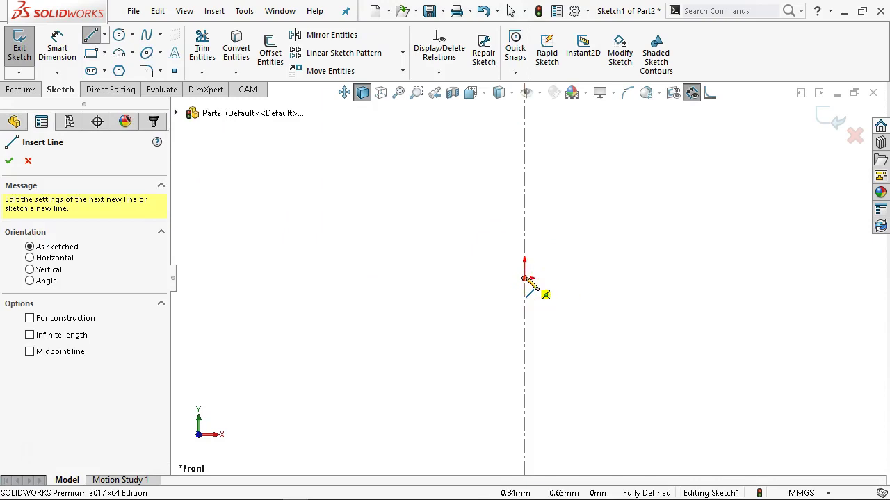
pyautogui.moveTo(525, 279); pyautogui.dragTo(582, 279)
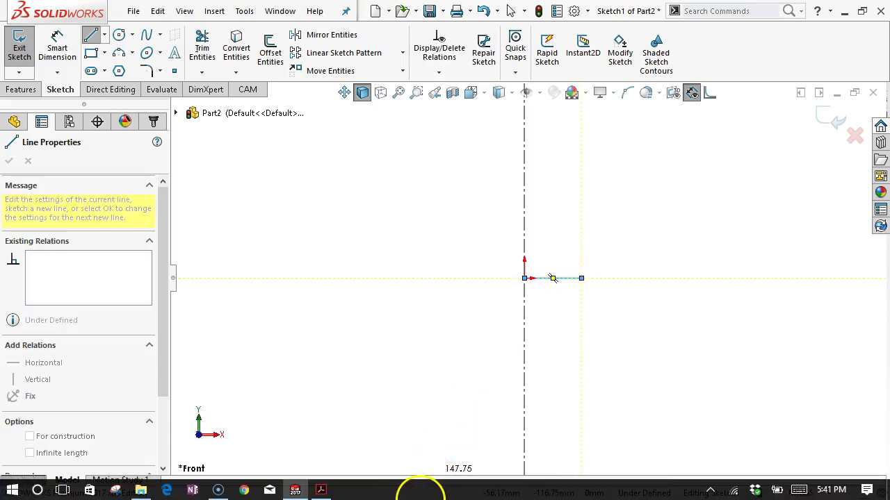
pyautogui.rightClick(588, 326)
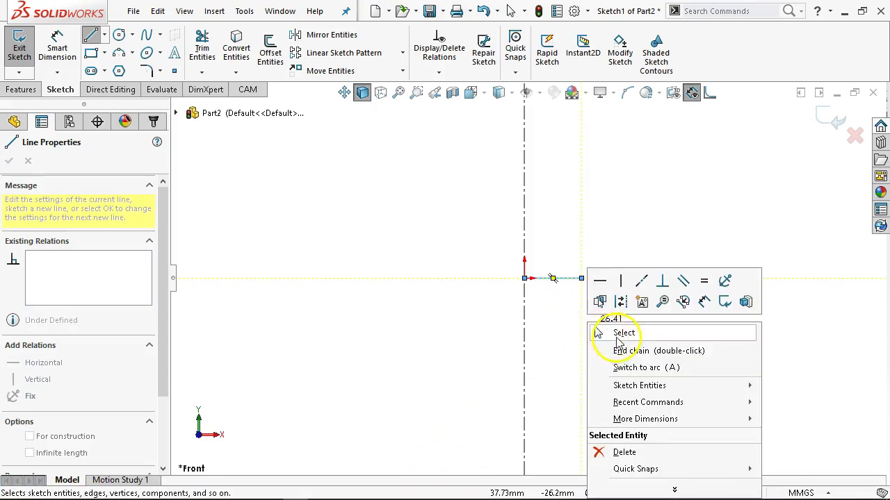
pyautogui.click(604, 332)
# Check the Figure P1-17 drawing in Acrobat and, back in the sketch, draw a tangent arc of about 39.6 mm radius from the line's free end.
pyautogui.click(321, 491)
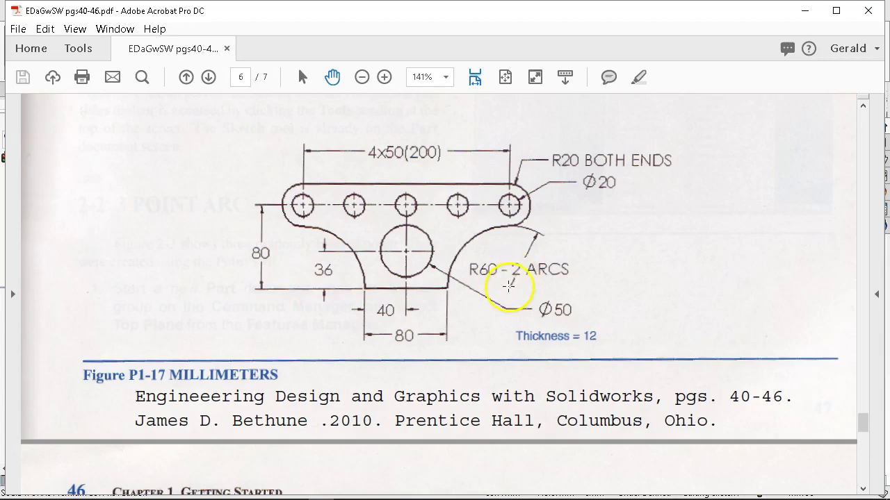
pyautogui.click(806, 11)
pyautogui.click(90, 35)
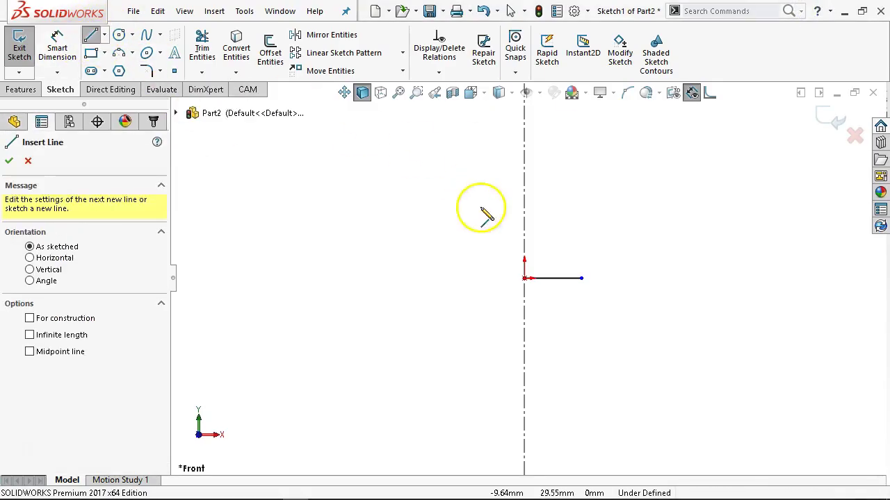
pyautogui.click(581, 278)
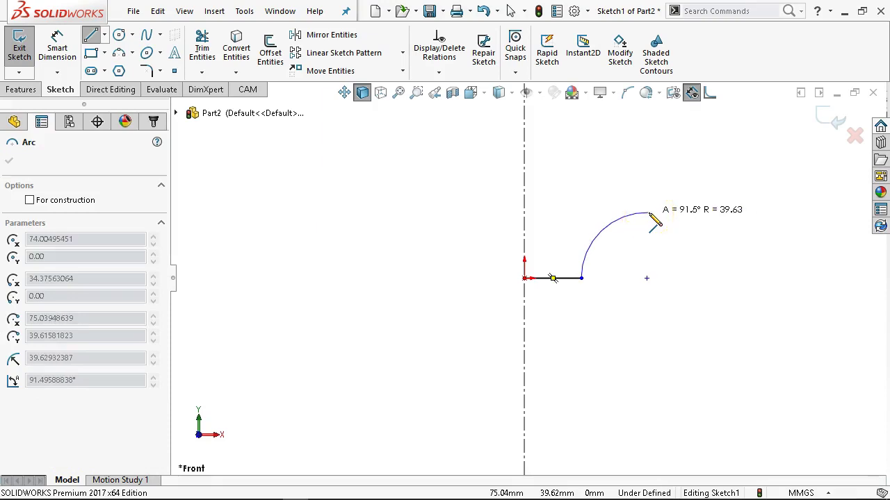
pyautogui.click(651, 214)
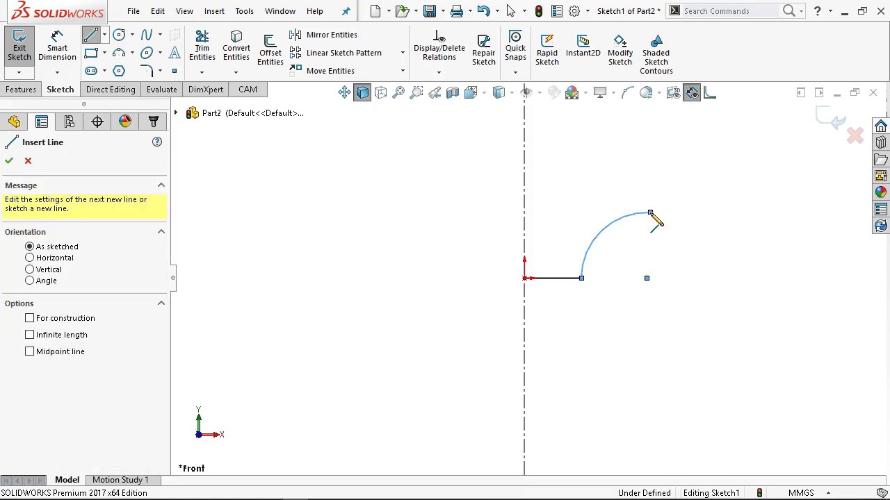
# Continue the profile with an end arc of about 19.3 mm radius and a horizontal line about 76 mm long back to the centerline.
pyautogui.click(651, 214)
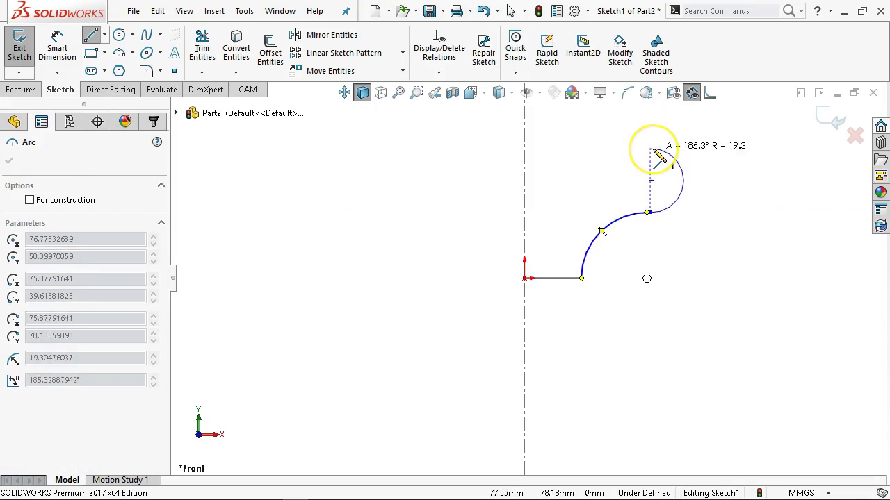
pyautogui.click(651, 149)
pyautogui.moveTo(649, 148); pyautogui.dragTo(525, 149)
pyautogui.rightClick(552, 208)
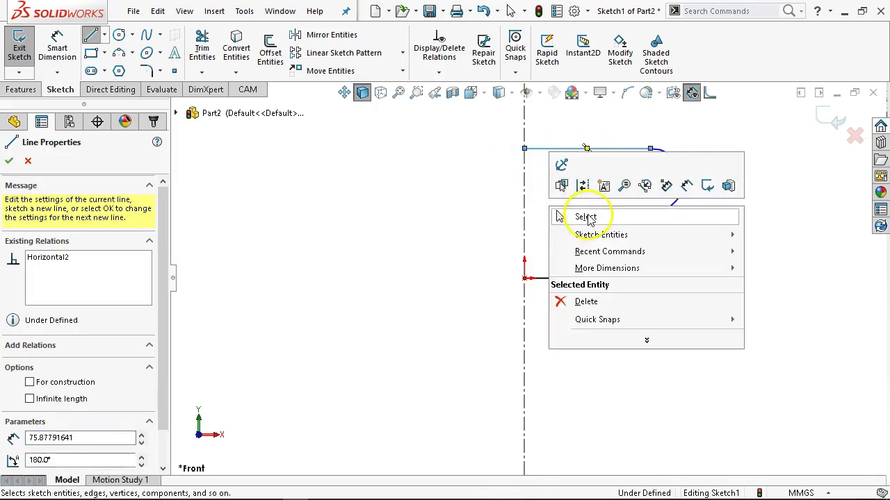
pyautogui.click(595, 215)
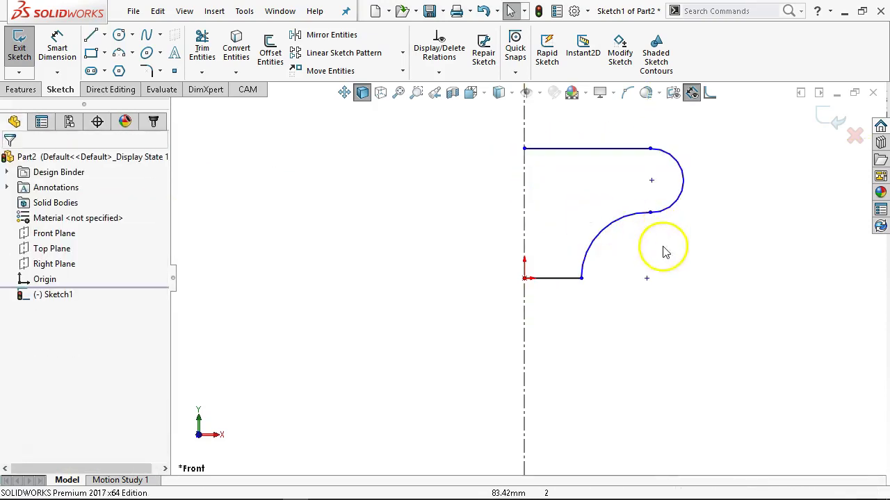
# Make the lower arc's center point coincident with the bottom horizontal line.
pyautogui.click(647, 279)
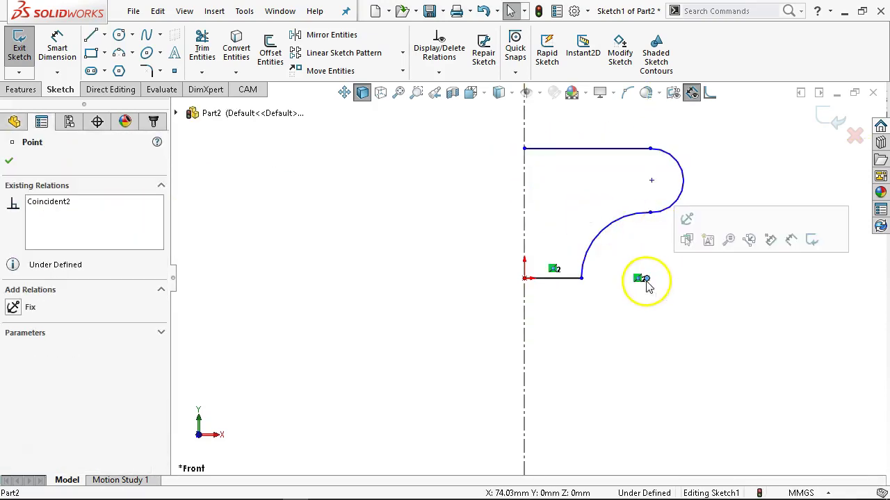
pyautogui.keyDown('ctrl'); pyautogui.click(570, 279); pyautogui.keyUp('ctrl')
pyautogui.click(628, 210)
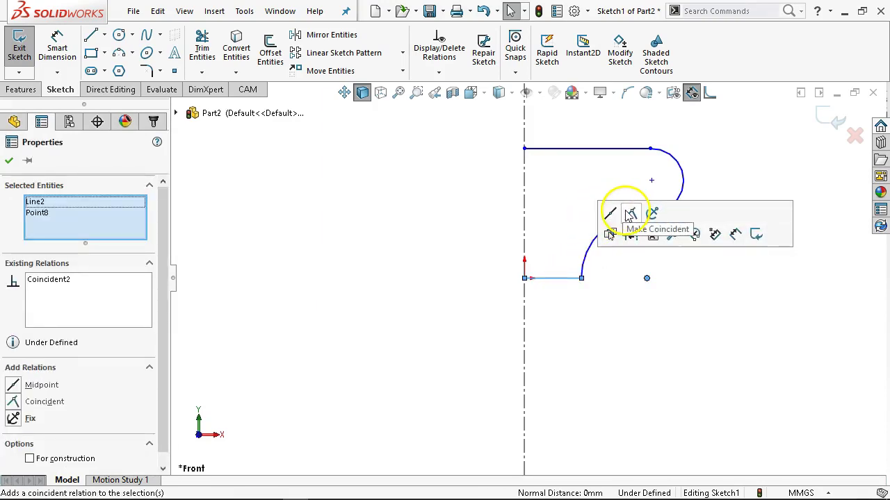
pyautogui.click(653, 296)
# Add a vertical relation between the lower arc's center and the point where the two arcs meet.
pyautogui.click(651, 212)
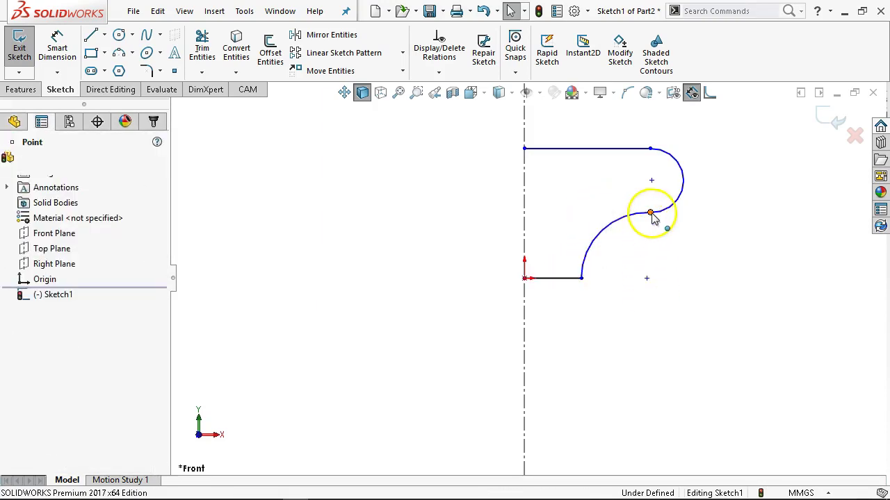
pyautogui.keyDown('ctrl'); pyautogui.click(647, 279); pyautogui.keyUp('ctrl')
pyautogui.click(712, 217)
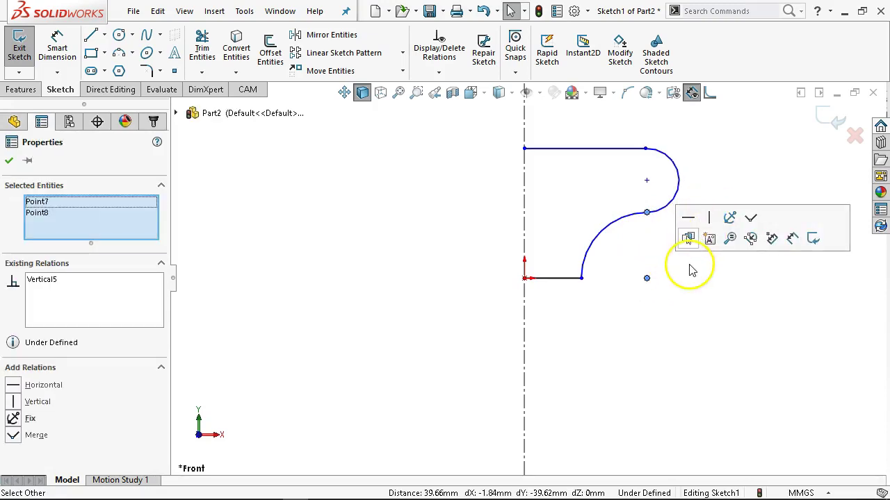
pyautogui.click(689, 270)
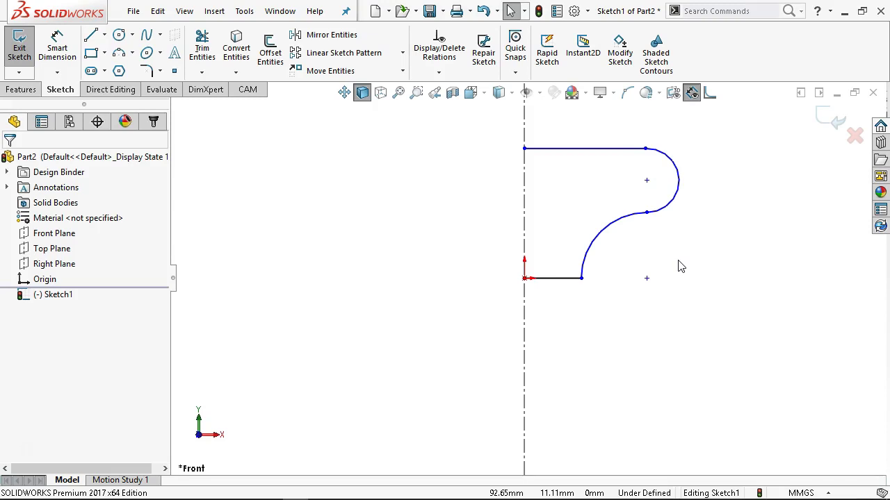
# Examine the relations between the lower arc's start point and its center point, leaving without adding any.
pyautogui.click(582, 279)
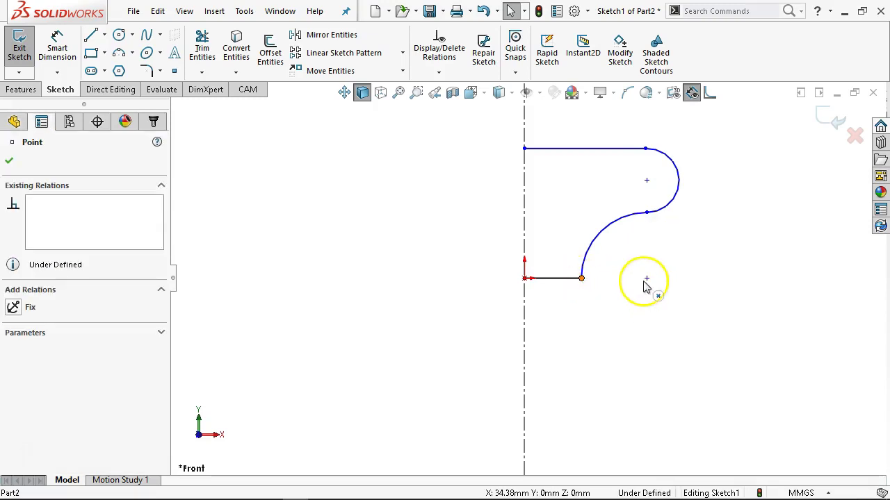
pyautogui.keyDown('ctrl'); pyautogui.click(646, 279); pyautogui.keyUp('ctrl')
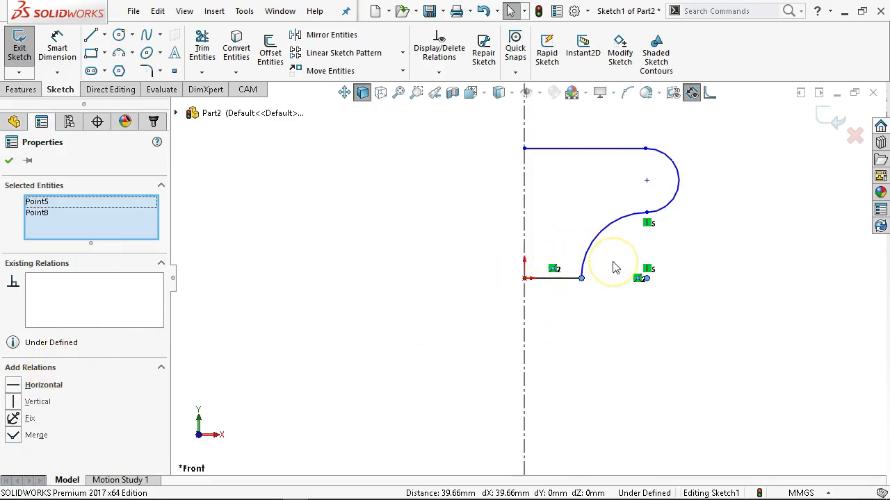
pyautogui.click(809, 264)
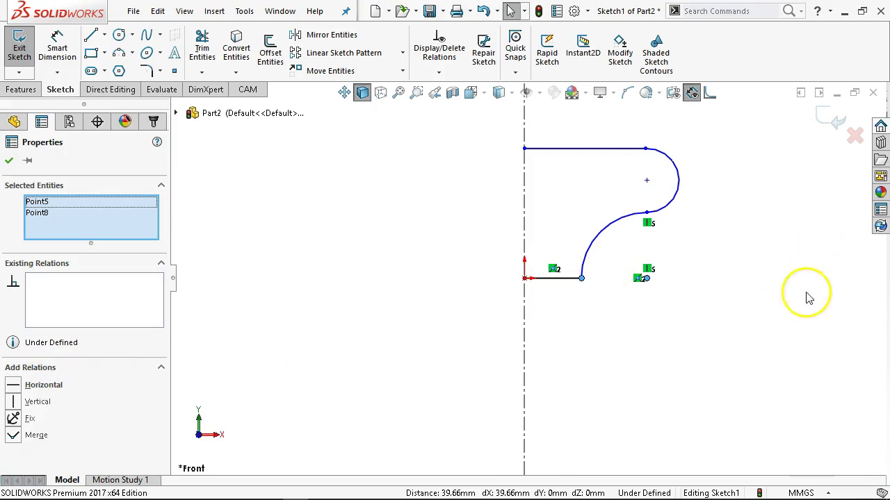
pyautogui.click(567, 287)
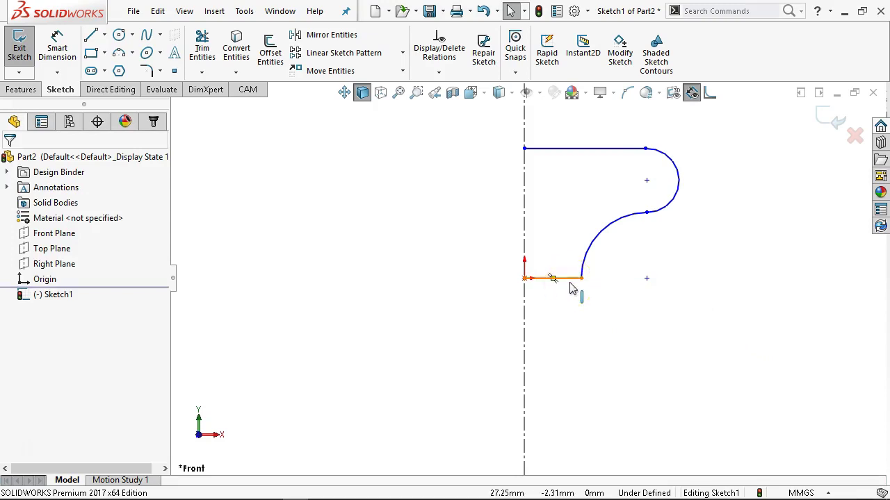
# Dimension the lower concave arc of the profile with a radius of 60 mm.
pyautogui.click(646, 285)
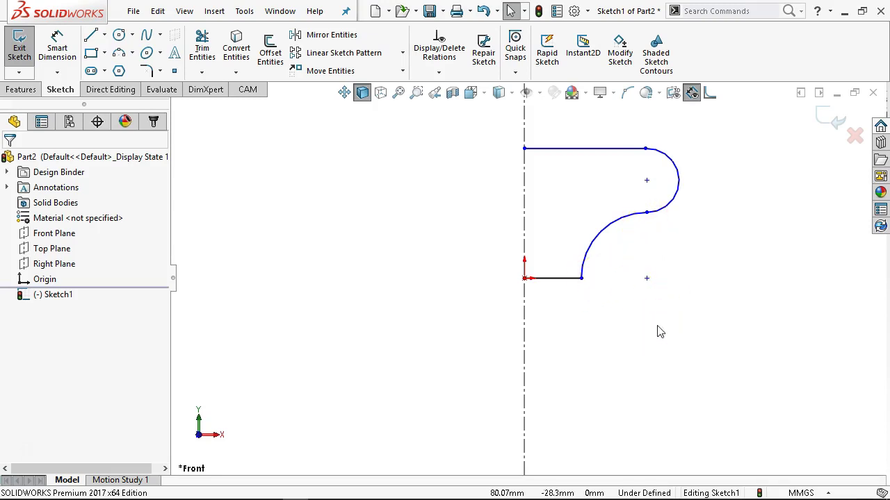
pyautogui.click(57, 49)
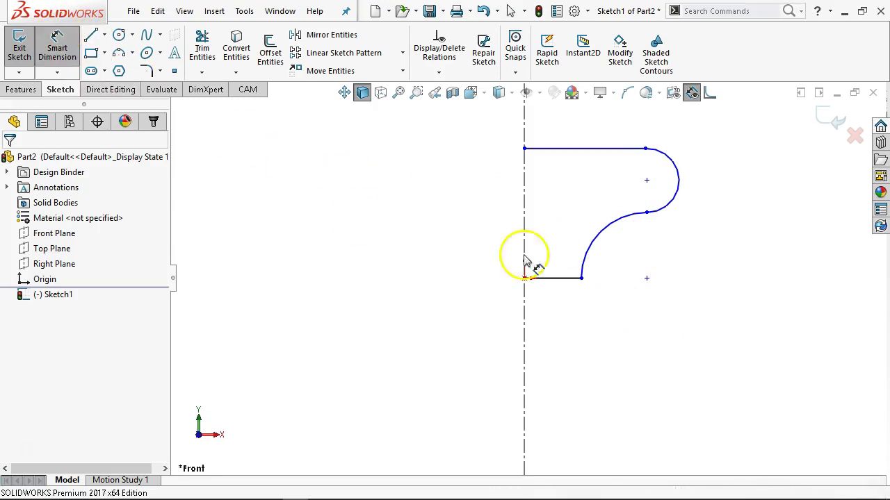
pyautogui.click(636, 223)
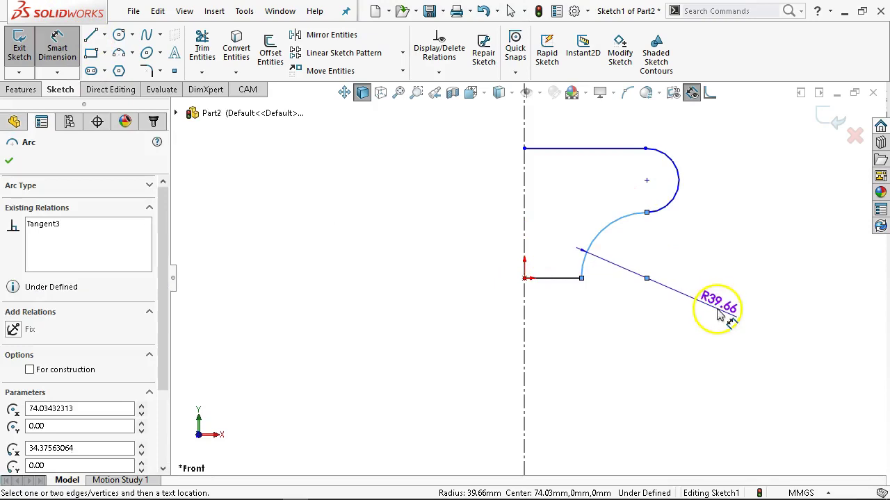
pyautogui.click(720, 314)
pyautogui.write('6')
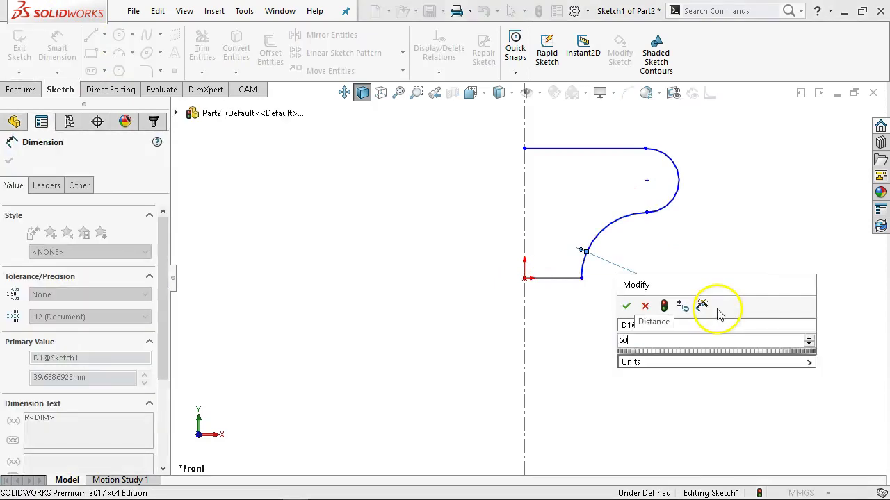
pyautogui.write('0')
pyautogui.press('Return')
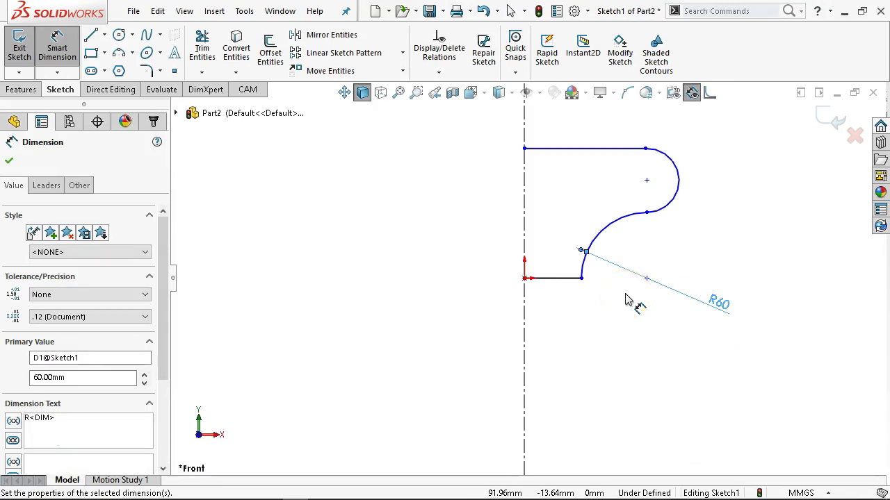
# Dimension the upper convex arc with a radius of 20 mm.
pyautogui.click(678, 184)
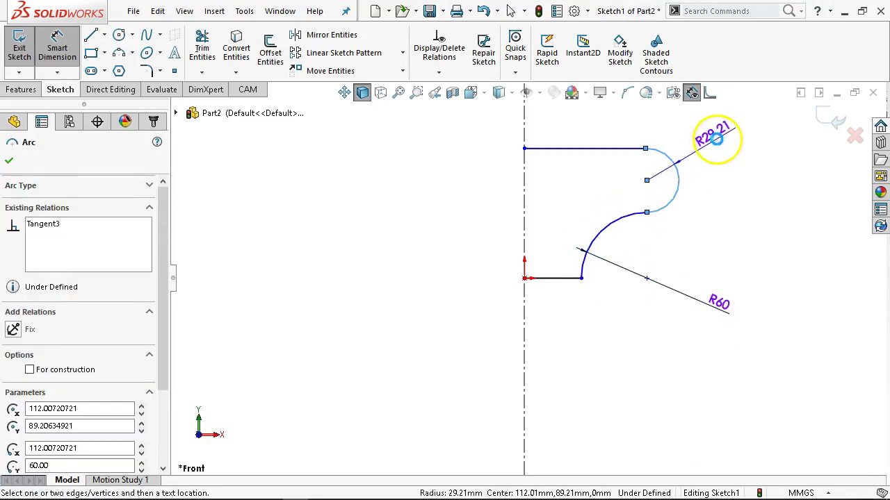
pyautogui.click(716, 139)
pyautogui.write('20')
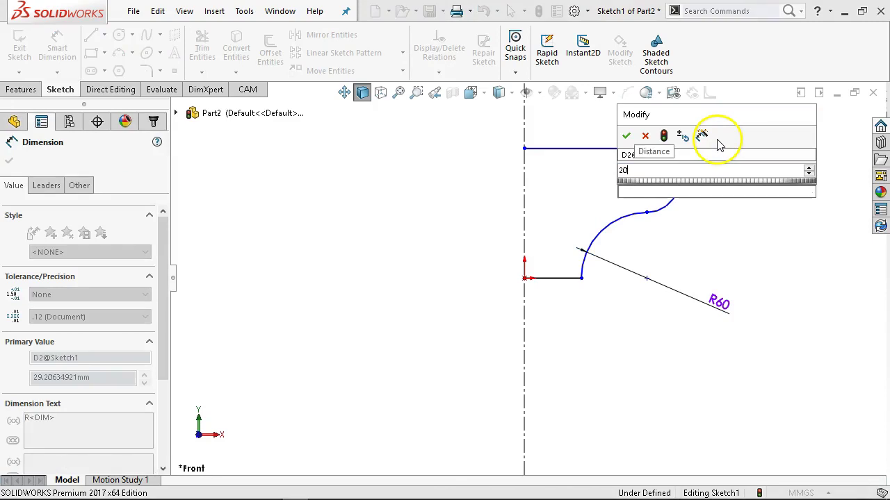
pyautogui.press('Return')
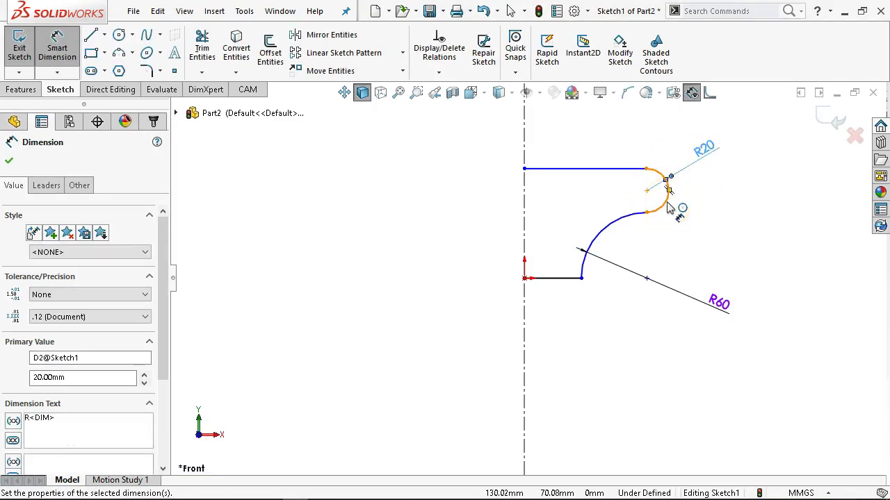
# Check the PDF reference drawing and add a 200 mm diameter dimension from the upper arc's centre across the vertical centerline.
pyautogui.moveTo(371, 495)
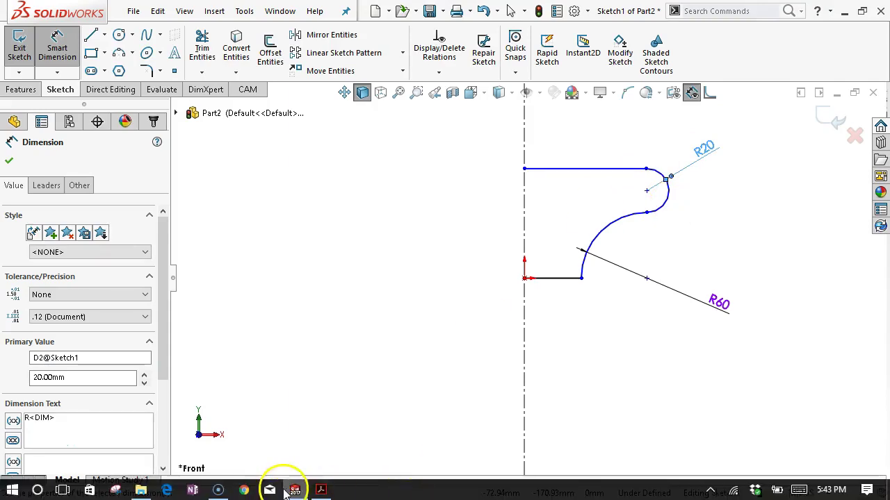
pyautogui.click(320, 490)
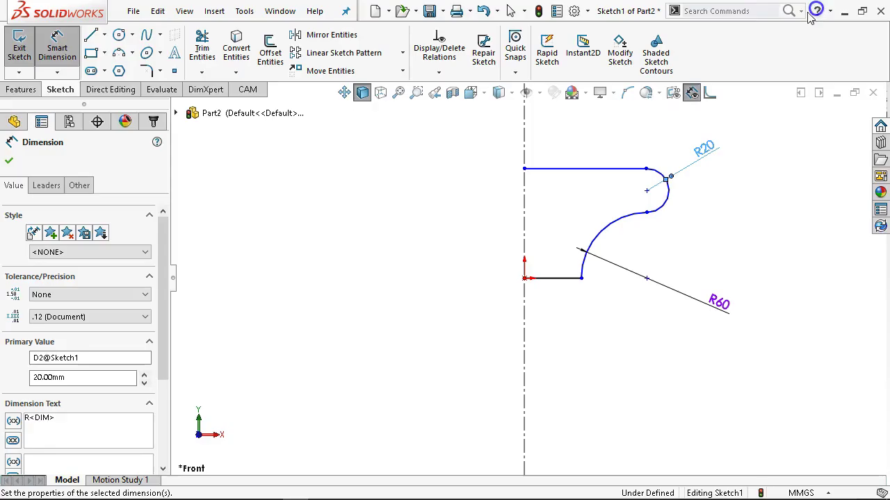
pyautogui.click(807, 11)
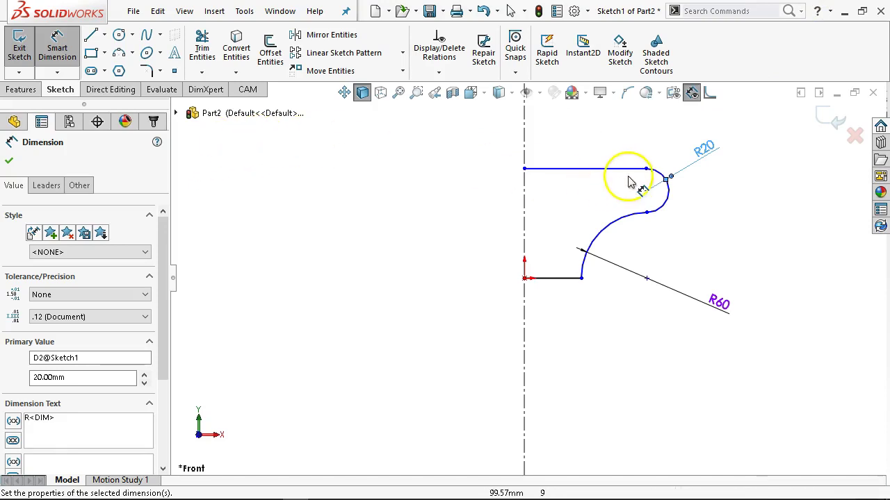
pyautogui.click(672, 206)
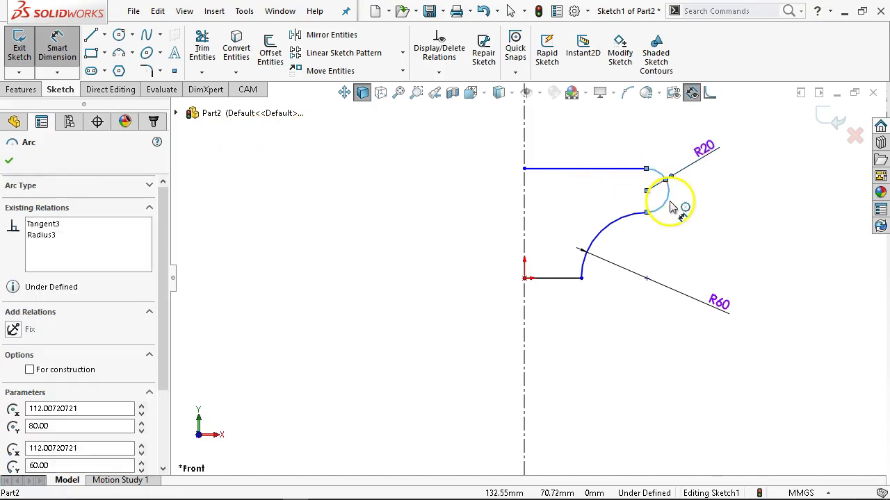
pyautogui.click(526, 142)
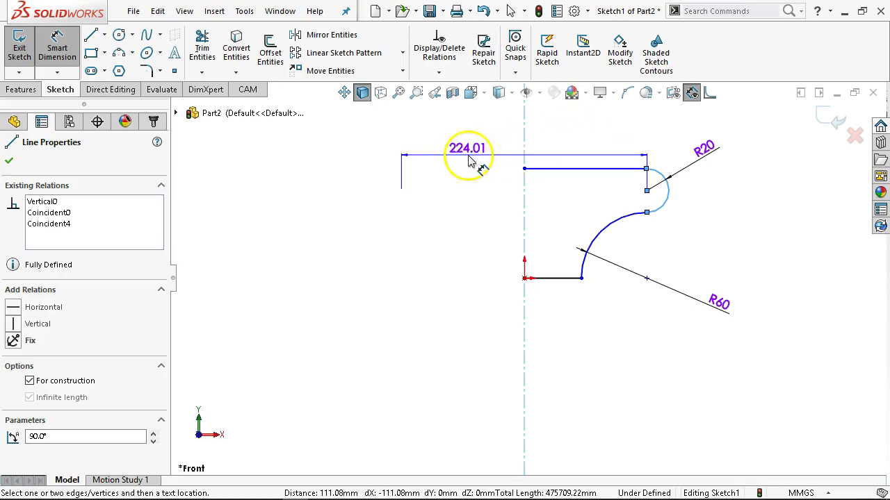
pyautogui.click(466, 149)
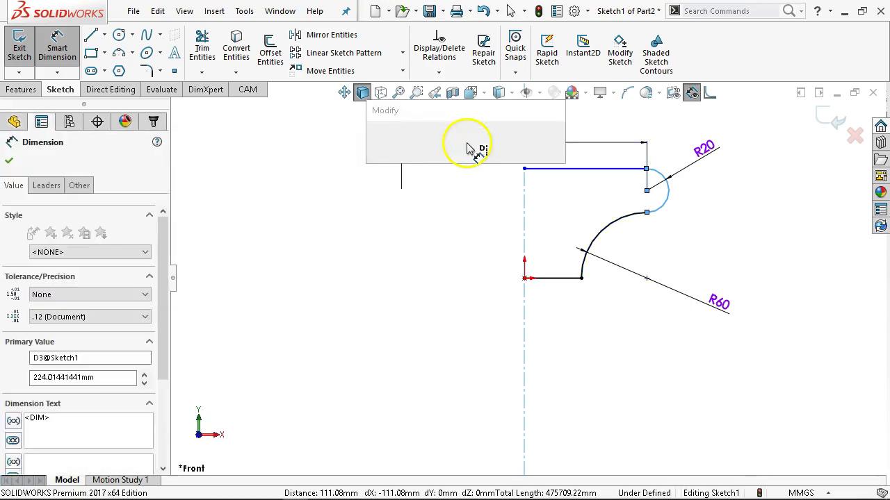
pyautogui.write('200')
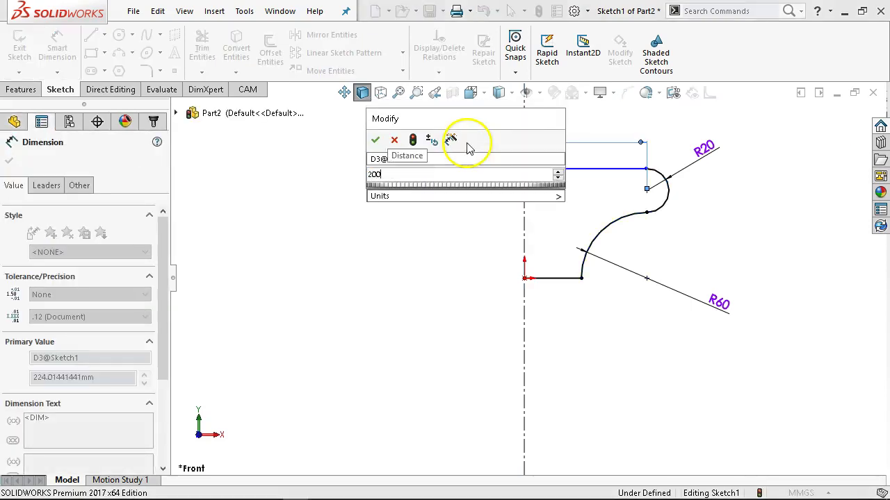
pyautogui.press('Return')
pyautogui.rightClick(459, 211)
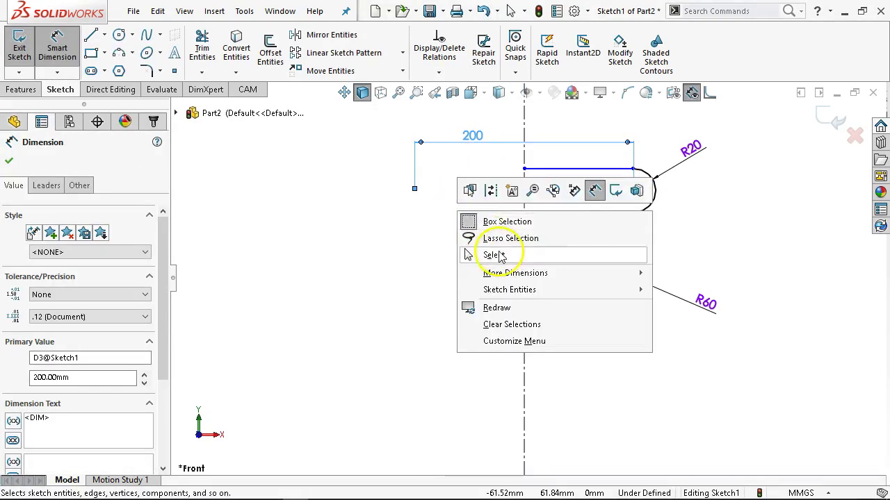
pyautogui.click(495, 255)
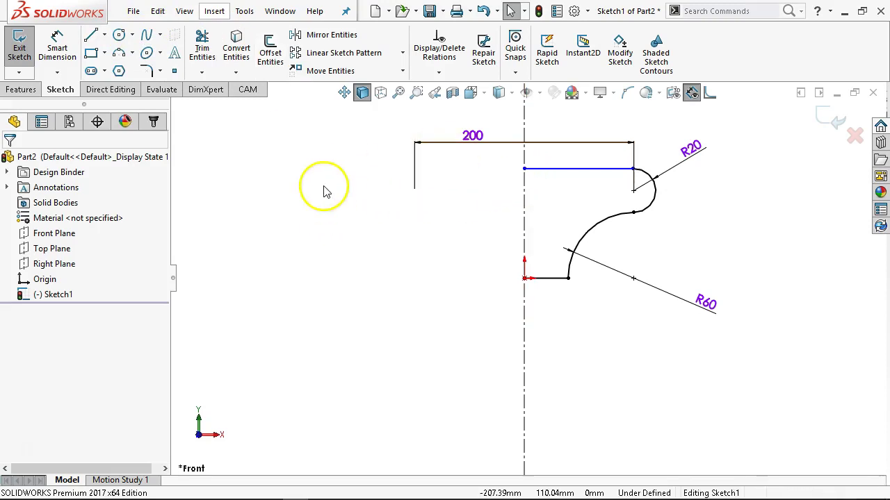
# Draw a vertical line along the centerline from the upper line's endpoint to the origin to close the profile.
pyautogui.click(90, 35)
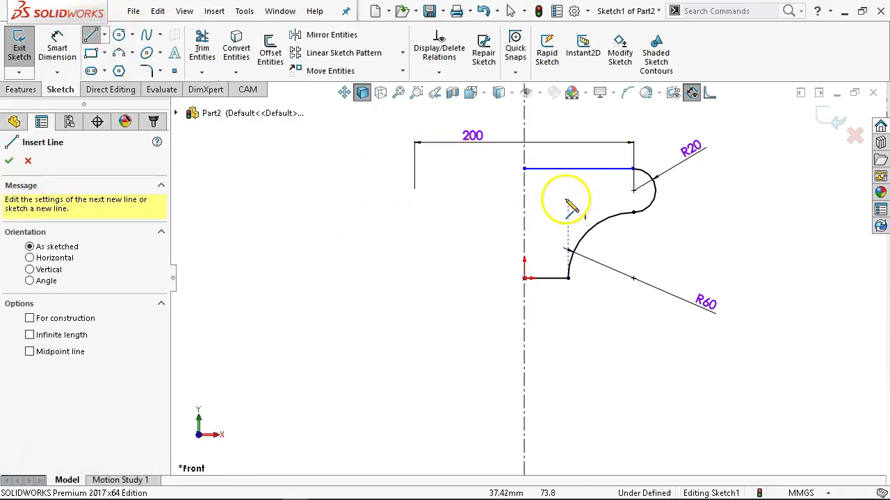
pyautogui.click(524, 168)
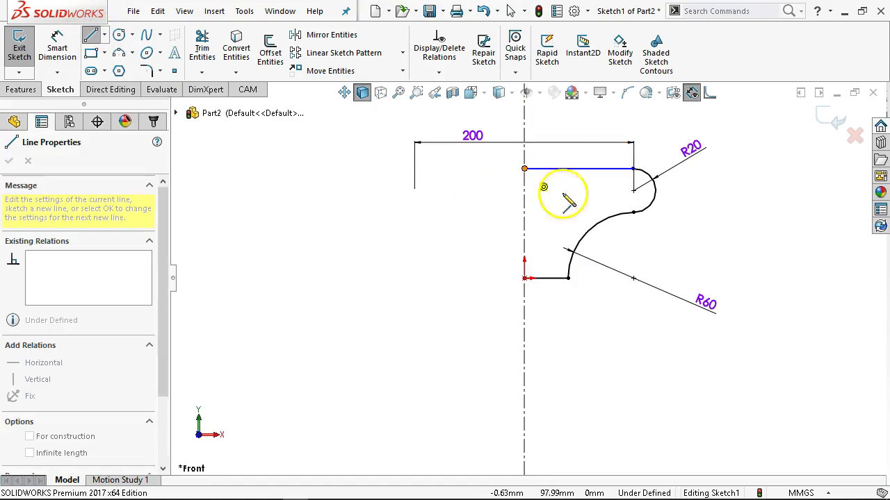
pyautogui.click(524, 278)
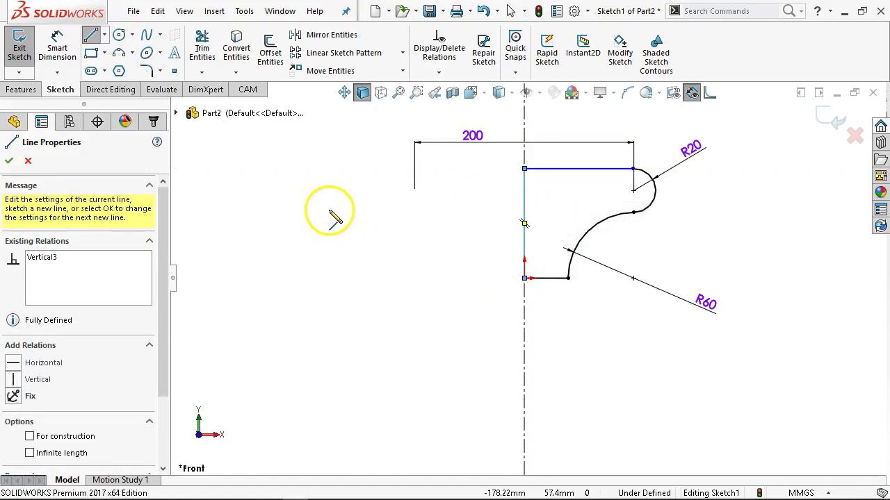
# Try a 360° revolve of the profile about the vertical closing line, the upper line, the lower line and the centerline in turn.
pyautogui.click(21, 89)
pyautogui.click(63, 55)
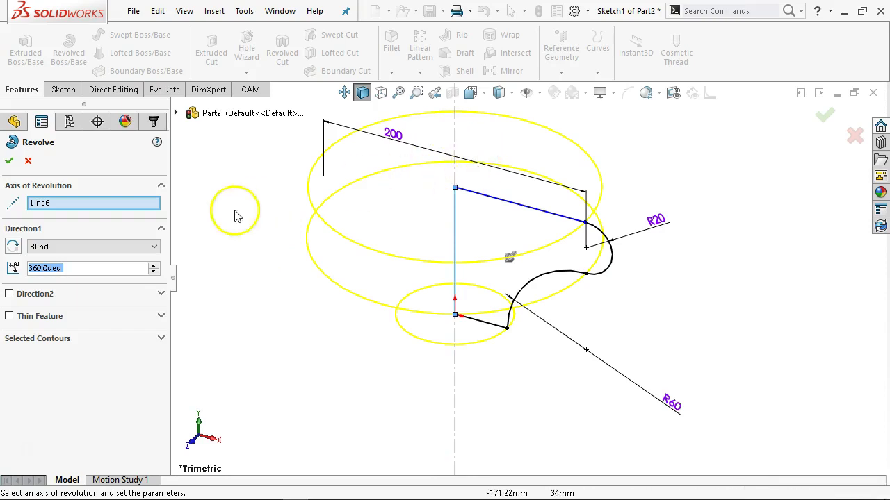
pyautogui.rightClick(80, 203)
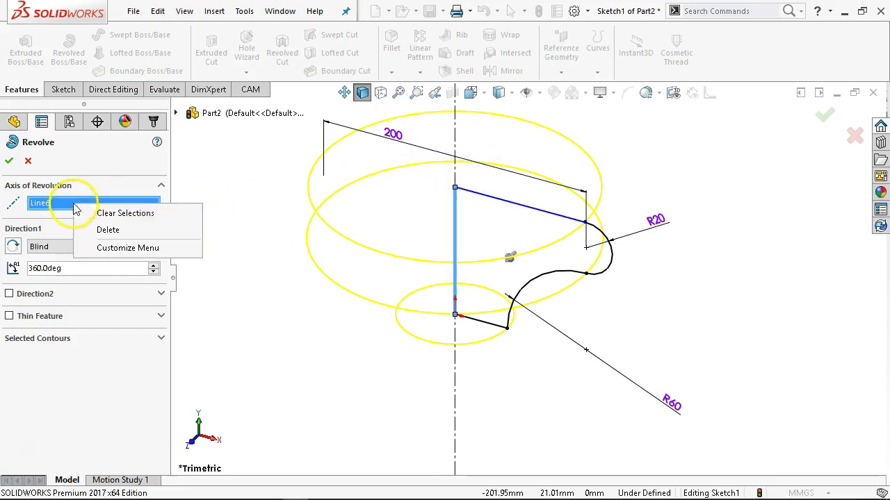
pyautogui.click(101, 212)
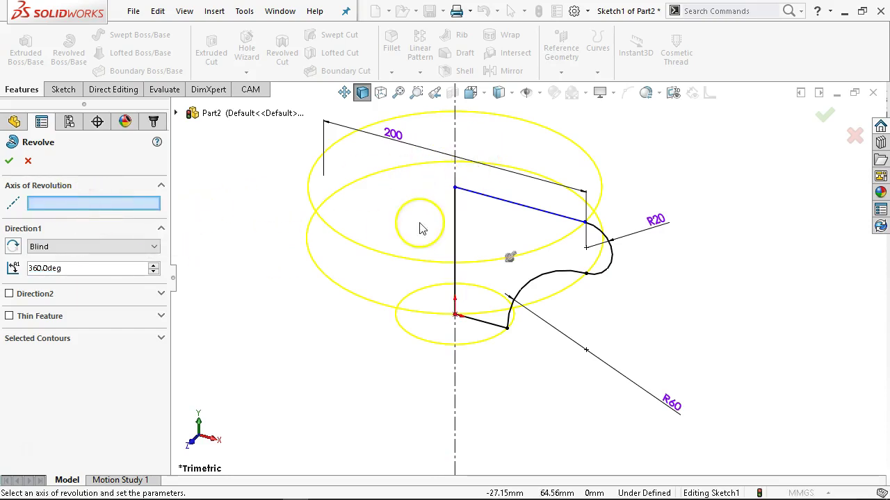
pyautogui.click(510, 202)
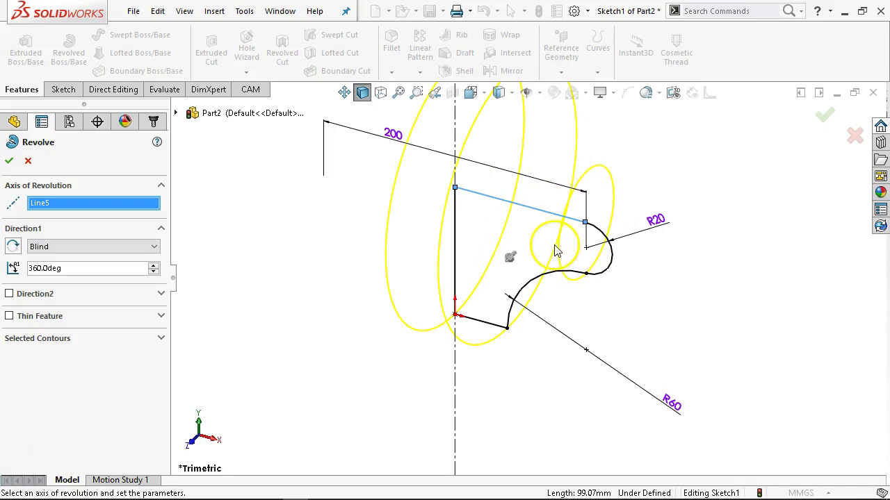
pyautogui.click(489, 326)
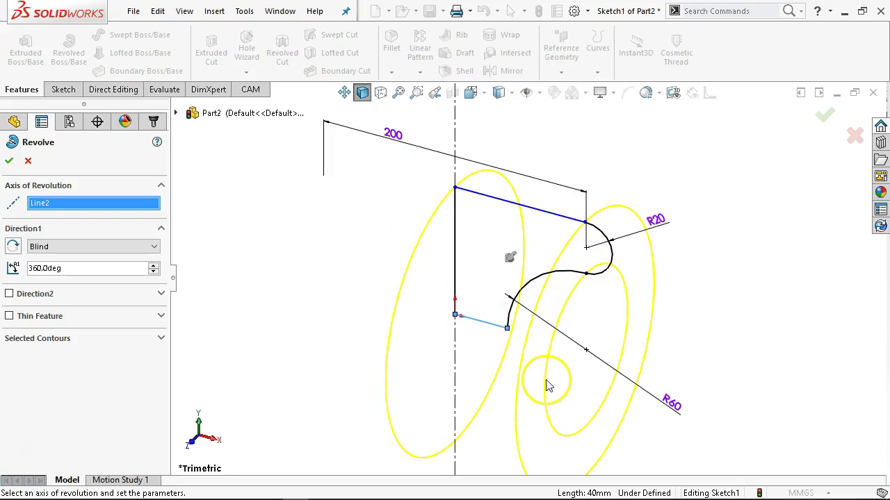
pyautogui.click(461, 127)
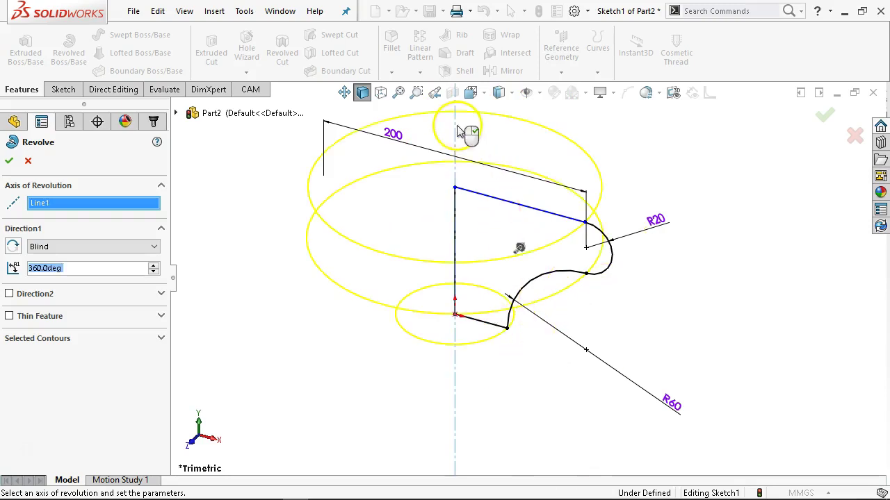
pyautogui.click(28, 162)
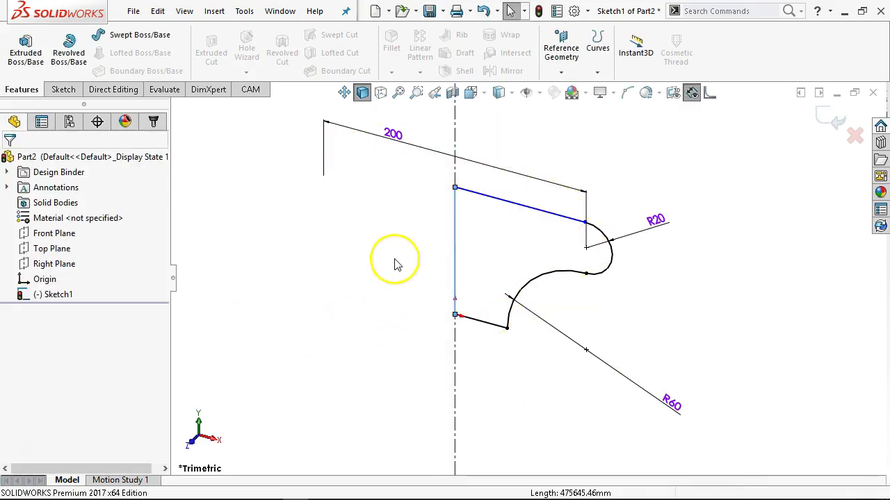
# Delete the vertical closing line that lies on the centerline.
pyautogui.click(456, 228)
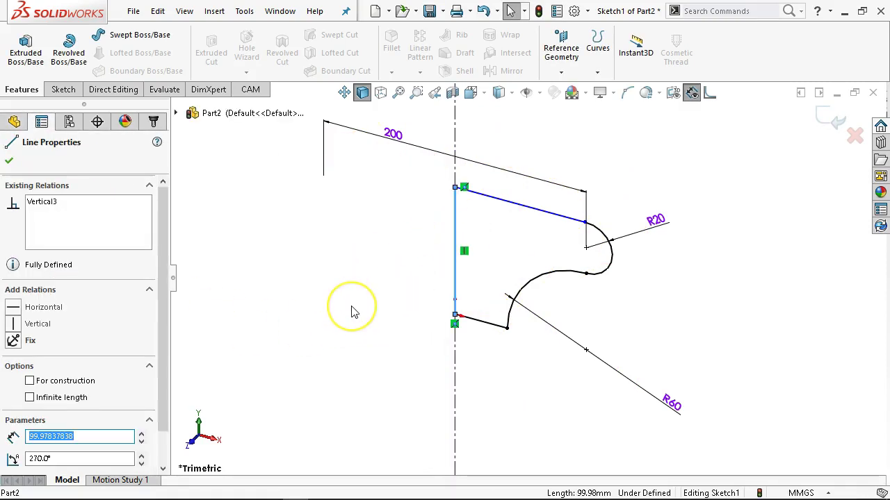
pyautogui.press('Delete')
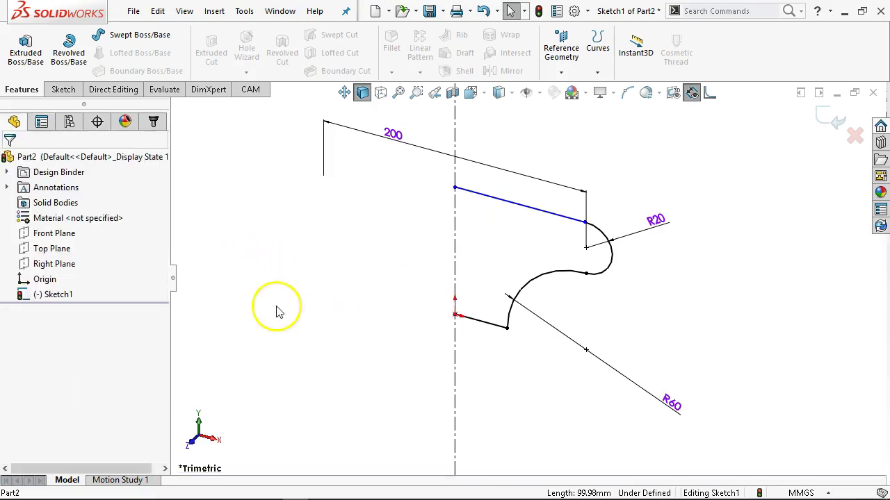
pyautogui.hotkey('ctrl', '1')
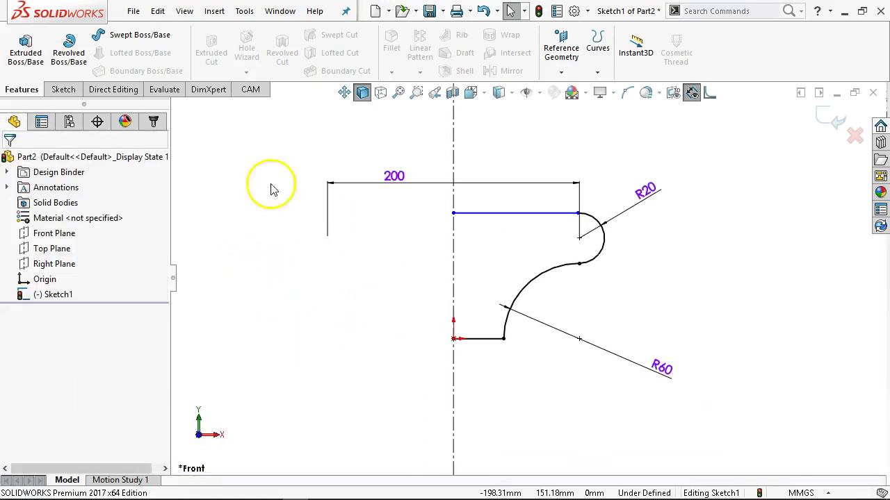
pyautogui.click(25, 58)
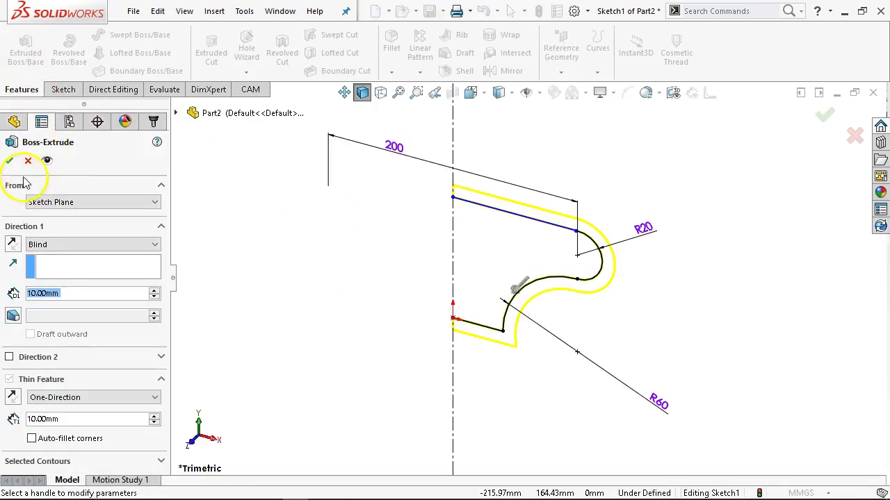
pyautogui.click(28, 159)
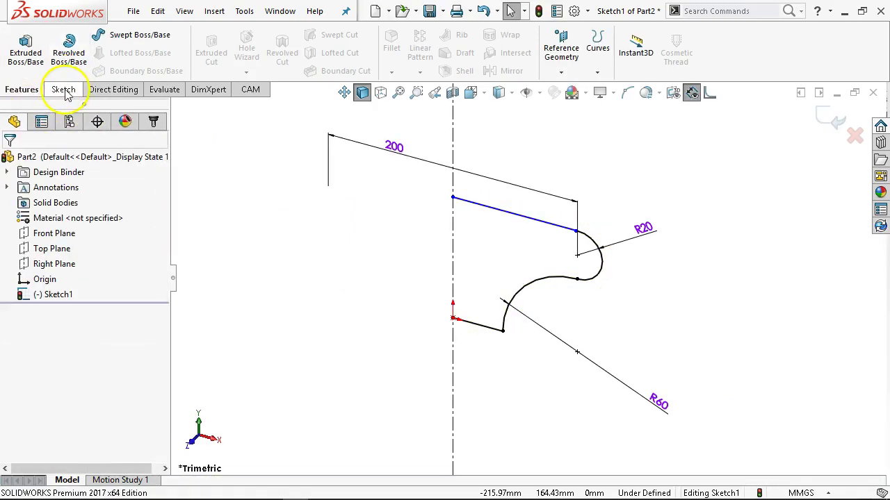
# Try a vertical dimension between the lower horizontal line and the R20 arc's centre, and delete it.
pyautogui.click(62, 89)
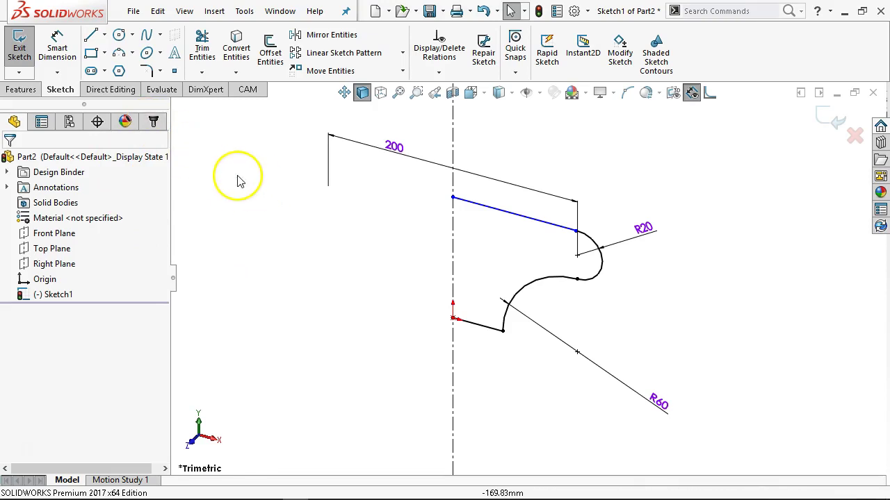
pyautogui.click(57, 49)
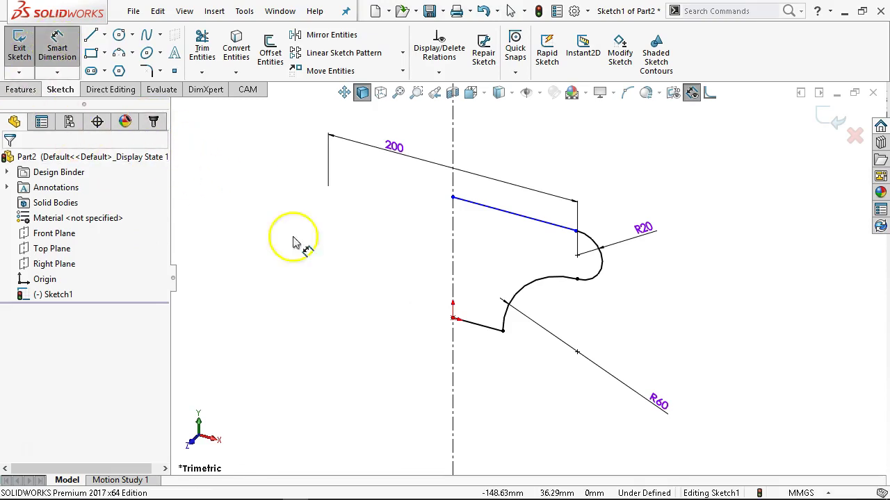
pyautogui.click(481, 333)
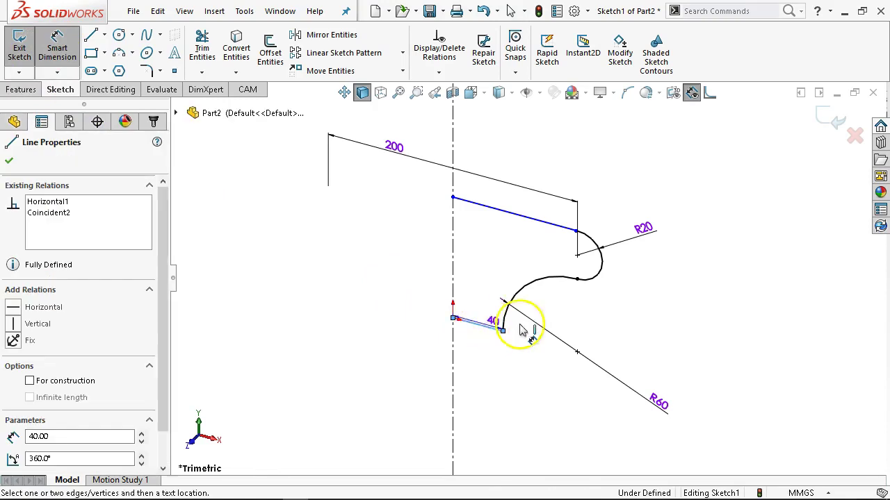
pyautogui.click(602, 275)
pyautogui.click(675, 317)
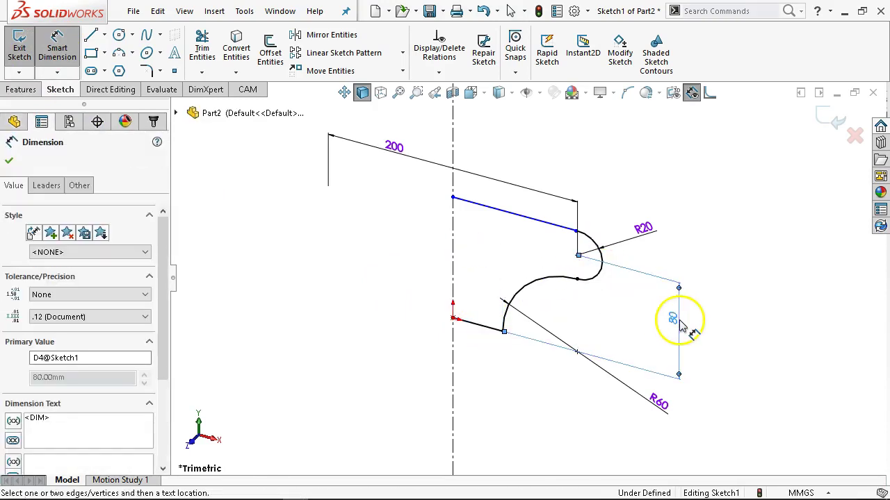
pyautogui.rightClick(734, 232)
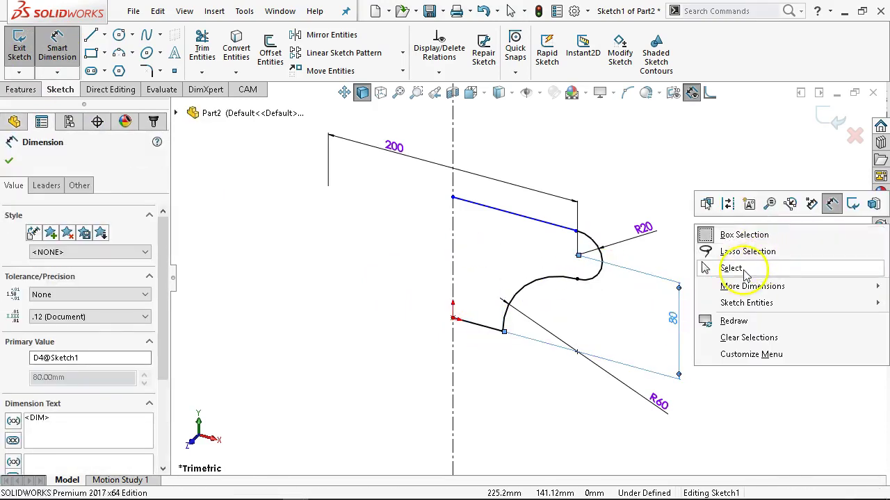
pyautogui.click(727, 268)
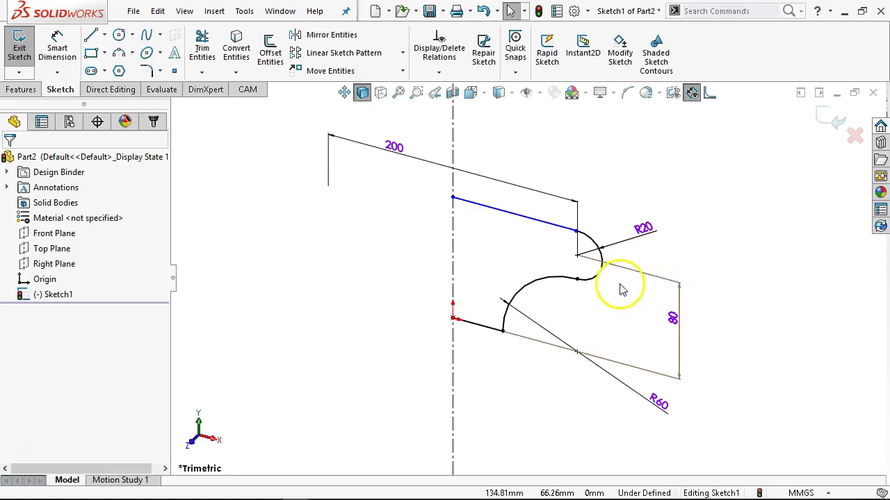
pyautogui.click(675, 287)
pyautogui.press('Delete')
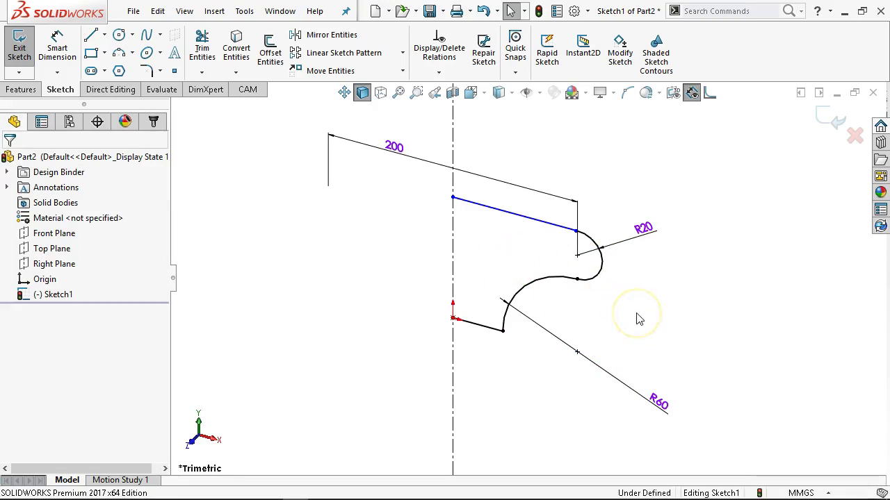
# In the front view, shift the upper line and its endpoints around to test how the under-defined geometry moves.
pyautogui.hotkey('ctrl', '1')
pyautogui.click(480, 194)
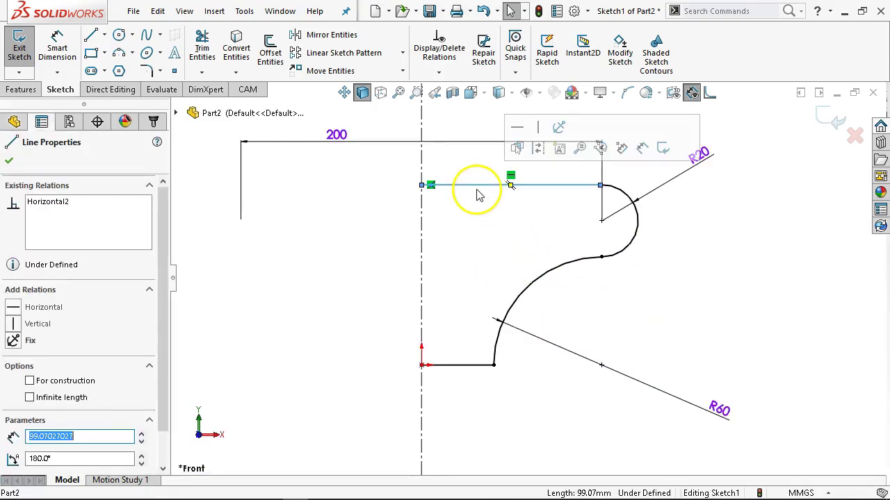
pyautogui.click(524, 209)
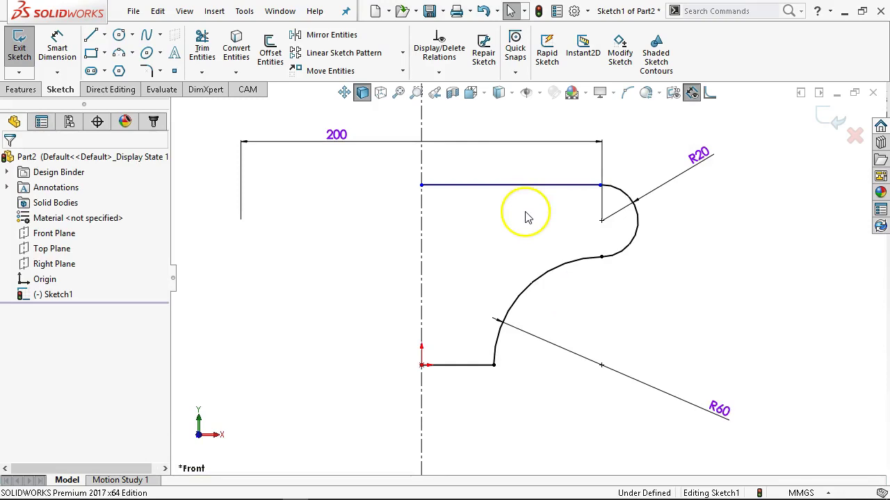
pyautogui.moveTo(603, 188); pyautogui.dragTo(607, 162)
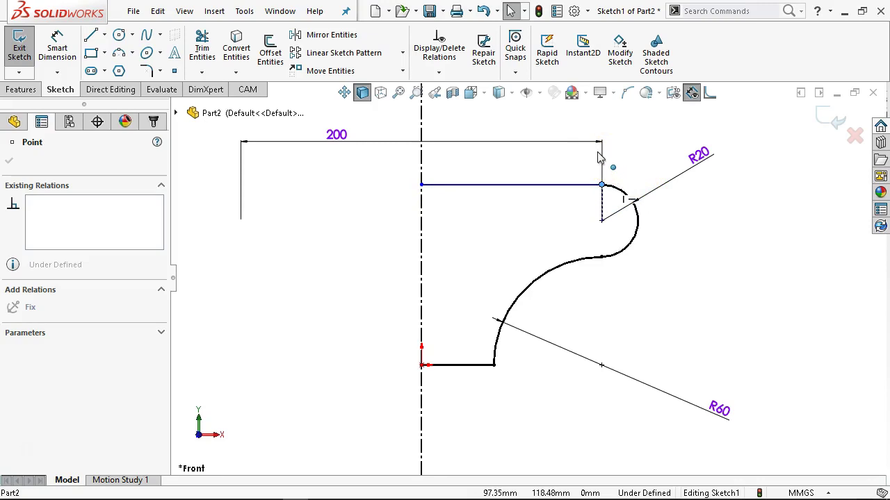
pyautogui.moveTo(602, 184); pyautogui.dragTo(582, 200)
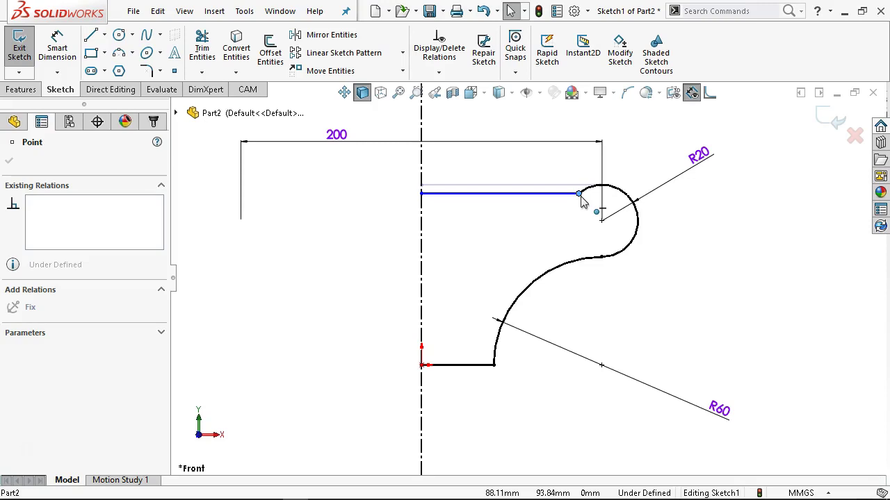
pyautogui.moveTo(512, 193)
pyautogui.mouseDown()
pyautogui.moveTo(524, 213)
pyautogui.moveTo(513, 139)
pyautogui.moveTo(512, 218)
pyautogui.moveTo(513, 155)
pyautogui.moveTo(513, 206)
pyautogui.mouseUp()
pyautogui.click(462, 231)
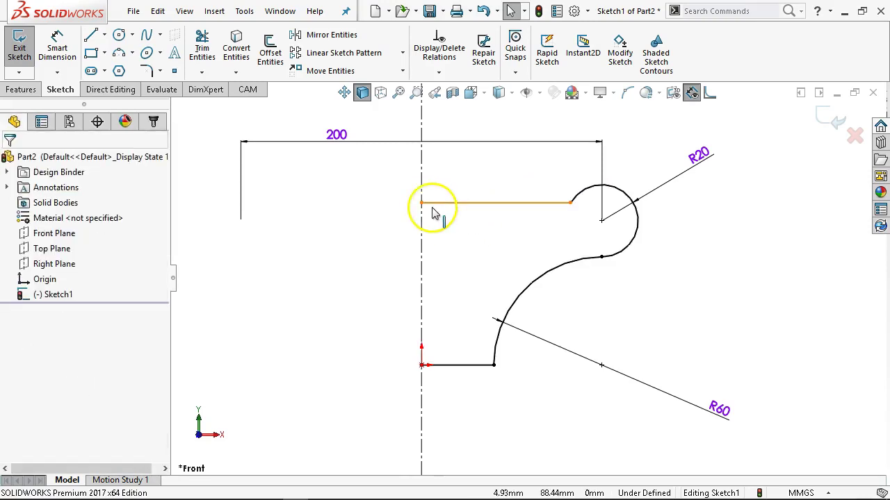
pyautogui.moveTo(424, 204); pyautogui.dragTo(452, 230)
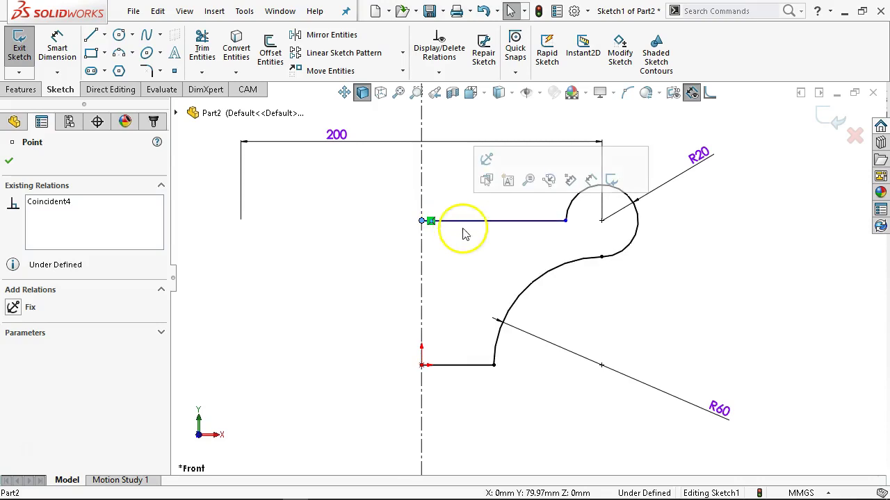
pyautogui.click(549, 254)
pyautogui.moveTo(567, 222); pyautogui.dragTo(595, 187)
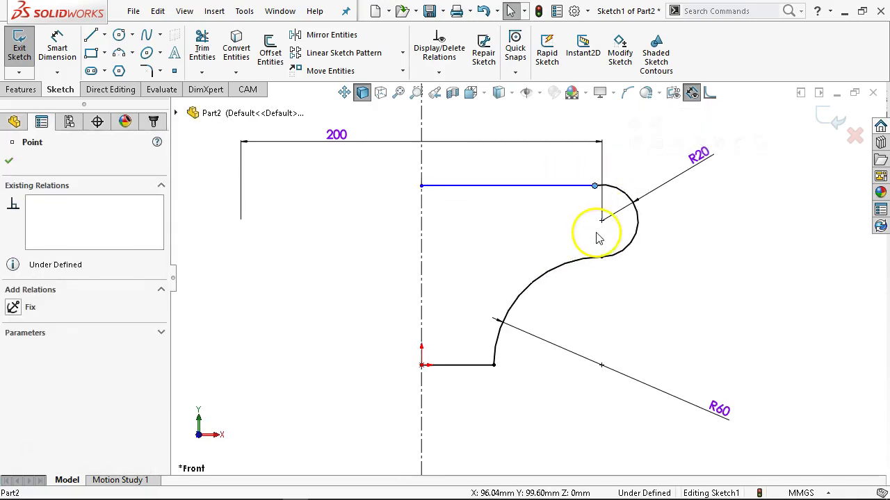
pyautogui.click(572, 201)
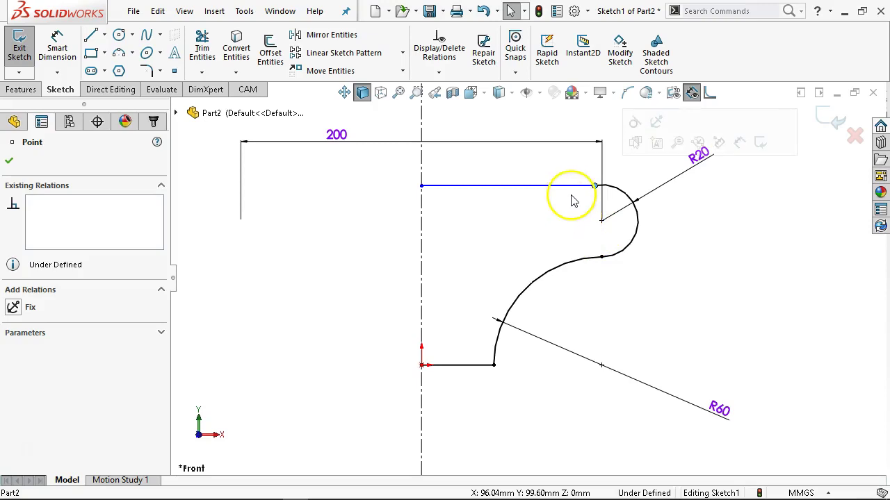
pyautogui.click(571, 200)
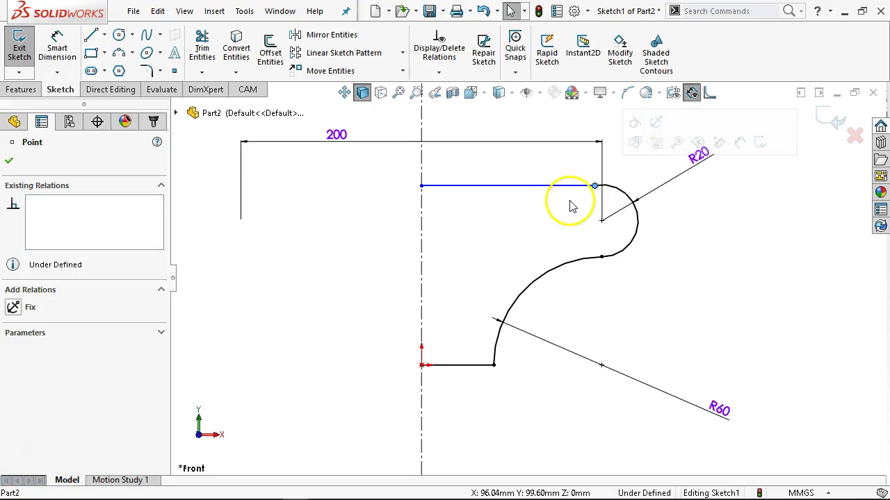
# Add a tangent relation between the upper horizontal line and the R20 arc.
pyautogui.click(570, 186)
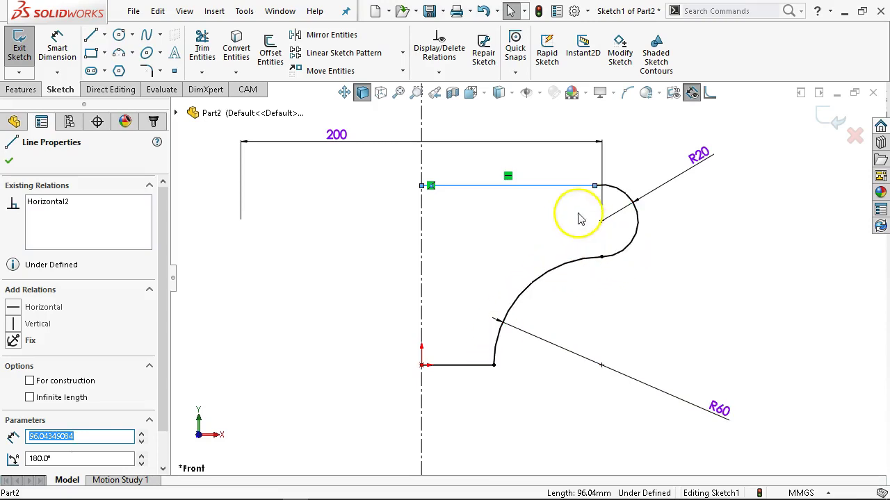
pyautogui.click(579, 187)
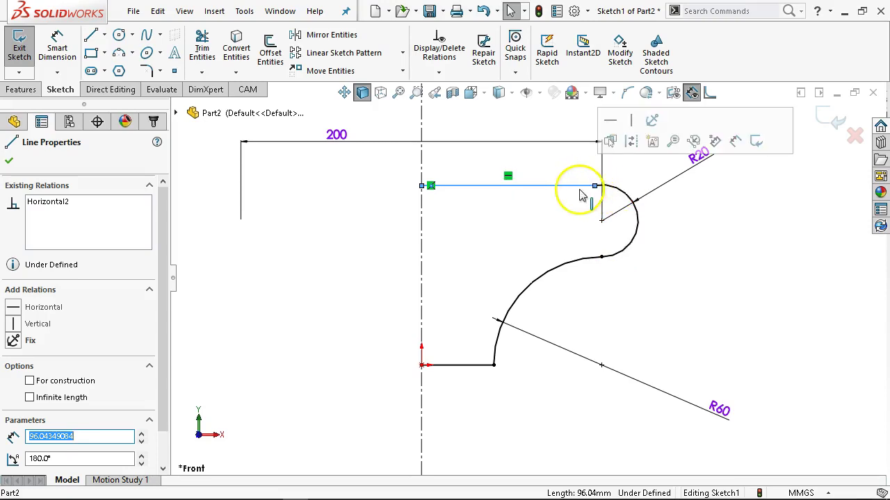
pyautogui.click(598, 185)
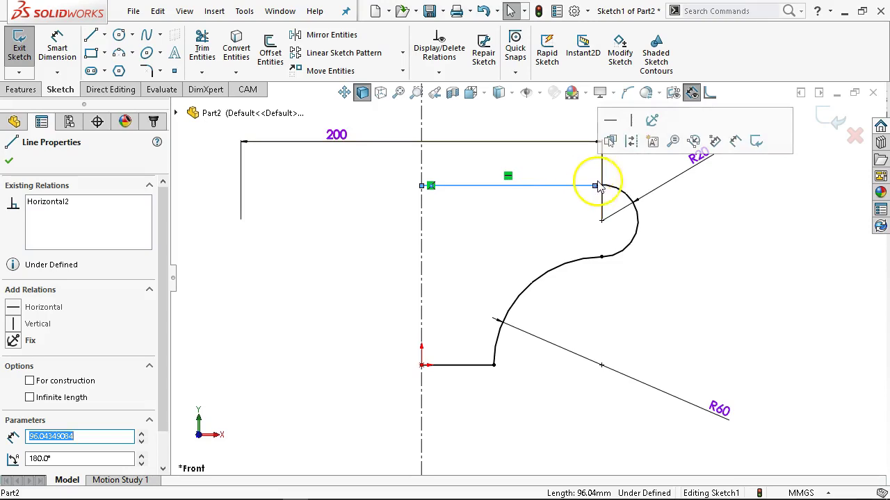
pyautogui.keyDown('ctrl'); pyautogui.click(634, 195); pyautogui.keyUp('ctrl')
pyautogui.click(663, 124)
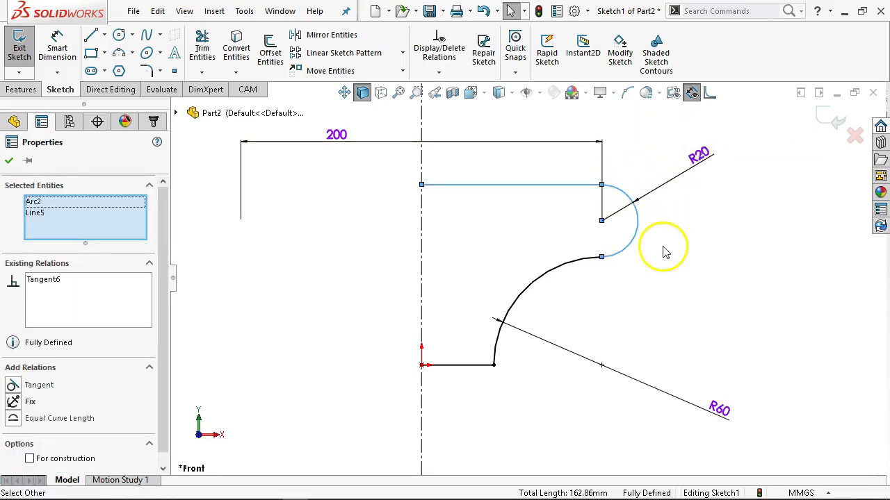
pyautogui.click(664, 252)
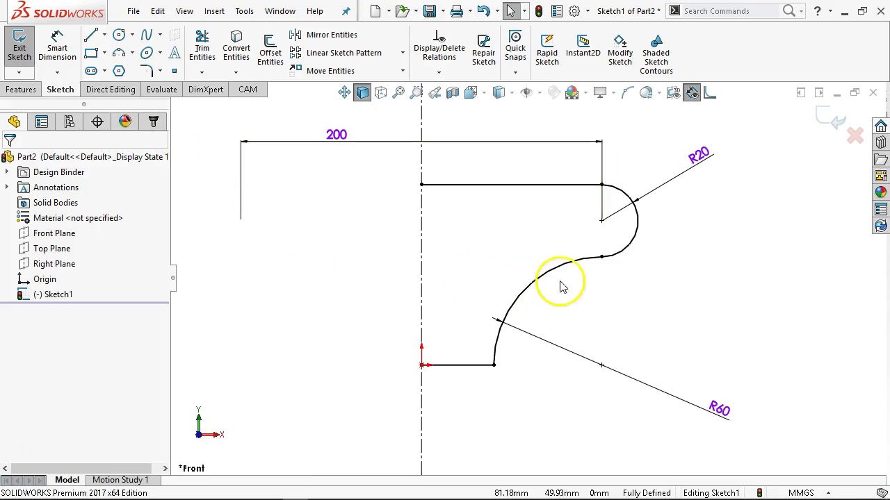
# Mirror the whole half-profile about the vertical centerline.
pyautogui.moveTo(657, 158)
pyautogui.mouseDown()
pyautogui.moveTo(408, 362)
pyautogui.moveTo(352, 379)
pyautogui.moveTo(364, 397)
pyautogui.mouseUp()
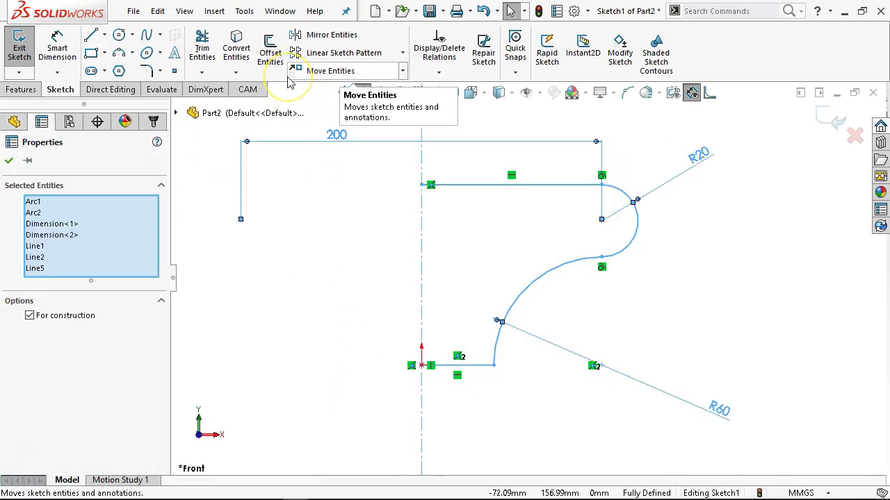
pyautogui.click(331, 34)
pyautogui.click(319, 147)
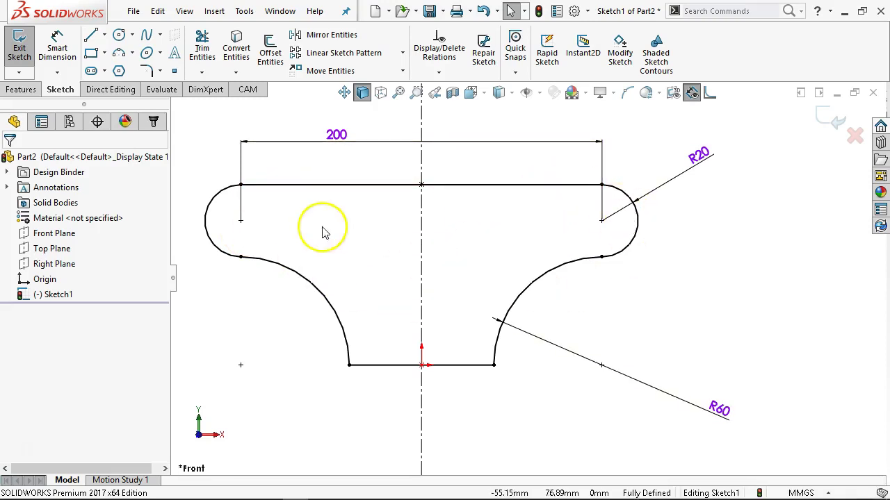
# Sketch a circle centred on the vertical centerline inside the profile and dimension its diameter to 50 mm.
pyautogui.click(119, 35)
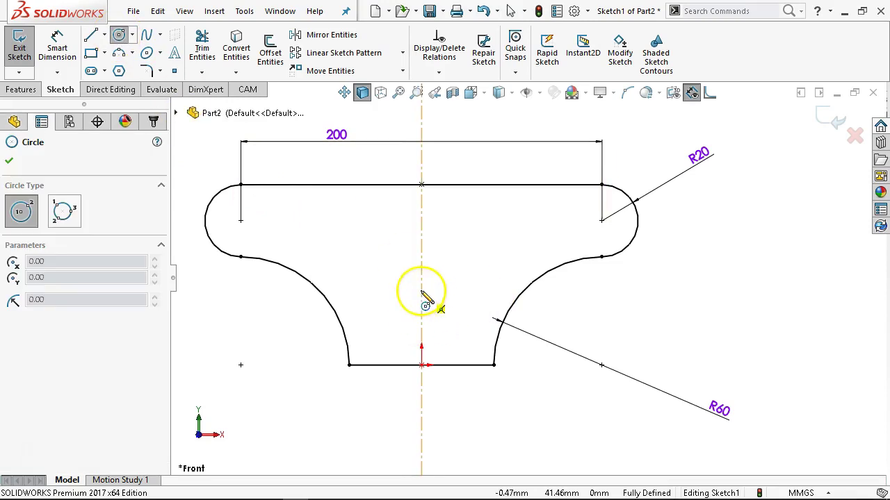
pyautogui.click(421, 290)
pyautogui.click(451, 319)
pyautogui.rightClick(460, 325)
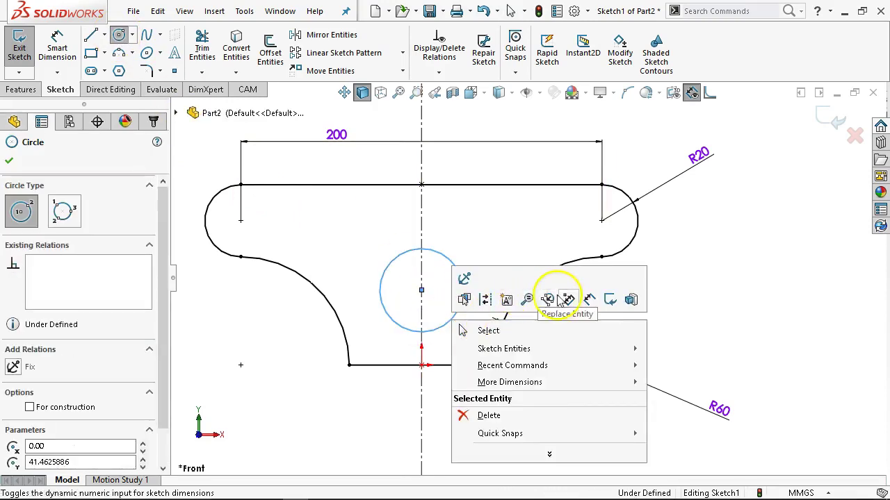
pyautogui.click(590, 298)
pyautogui.click(451, 319)
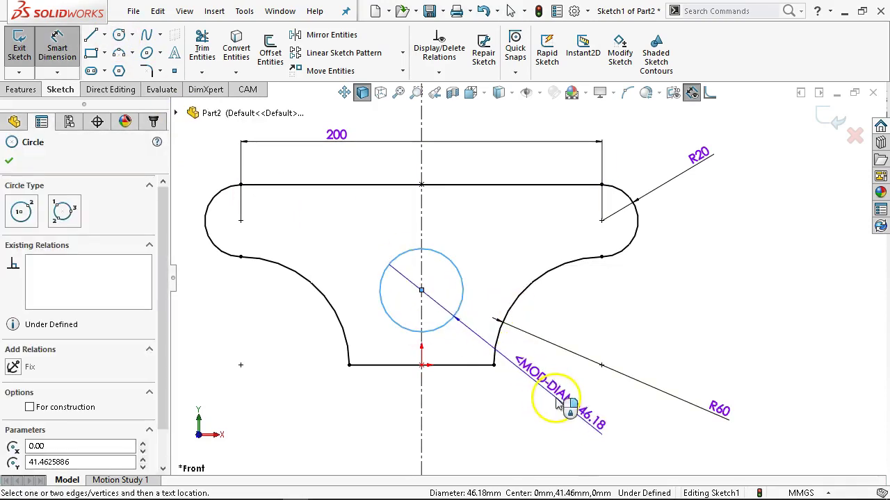
pyautogui.click(549, 375)
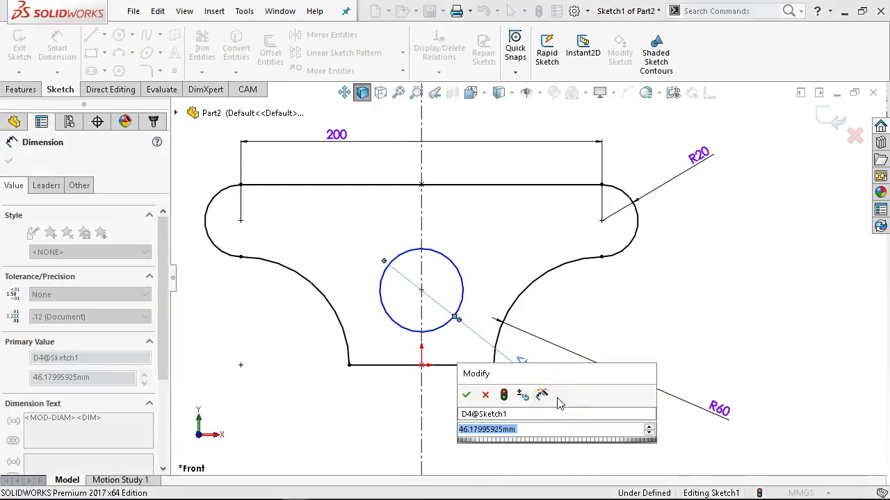
pyautogui.write('50')
pyautogui.press('Return')
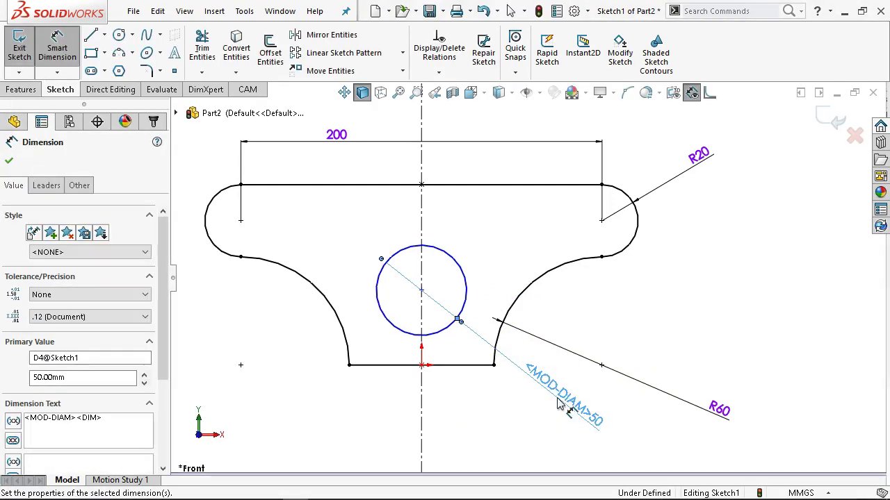
# Dimension the 50 mm circle's centre 36 mm above the bottom line.
pyautogui.click(455, 365)
pyautogui.click(403, 331)
pyautogui.click(288, 350)
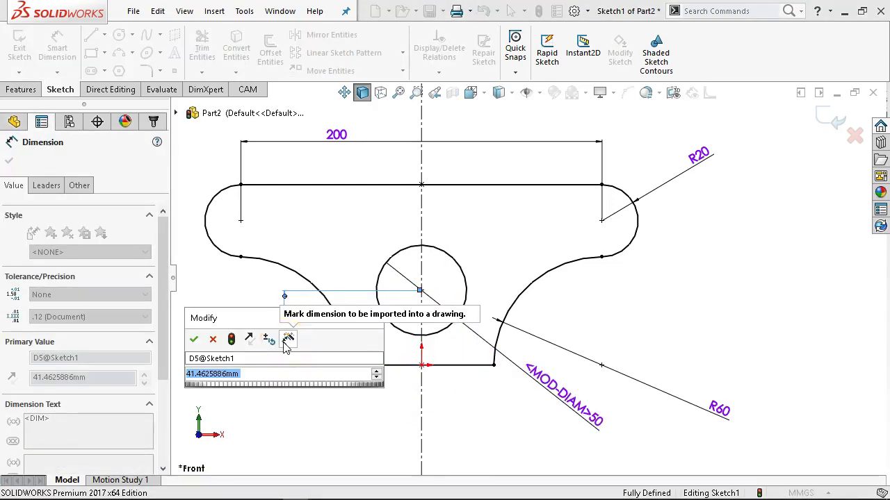
pyautogui.write('36')
pyautogui.press('Return')
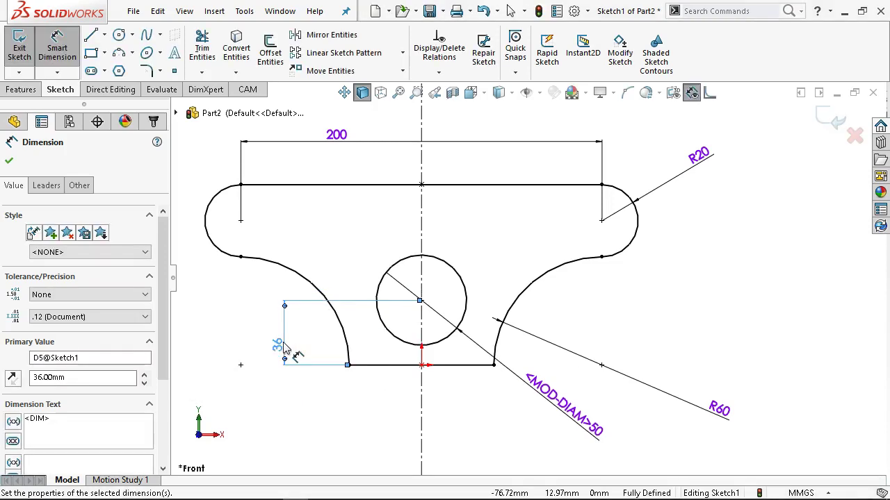
# Sketch a circle concentric with the mirrored left end arc and dimension its diameter to 20 mm.
pyautogui.click(119, 35)
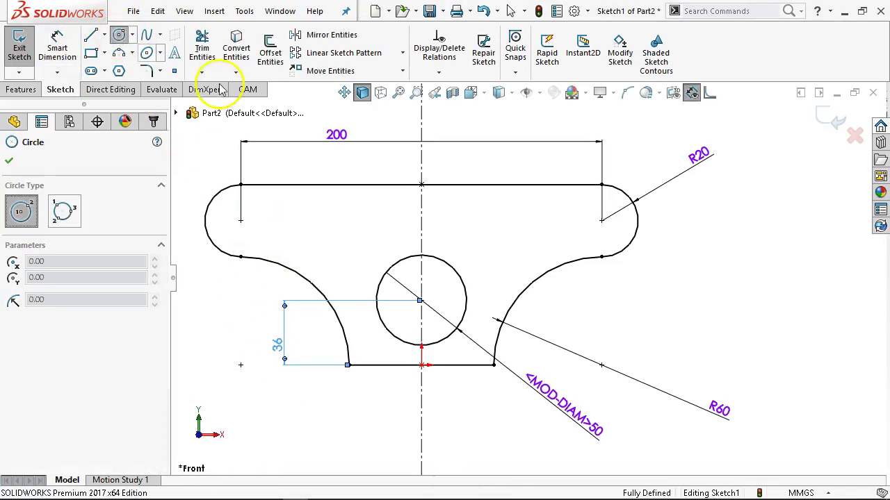
pyautogui.click(241, 221)
pyautogui.click(265, 231)
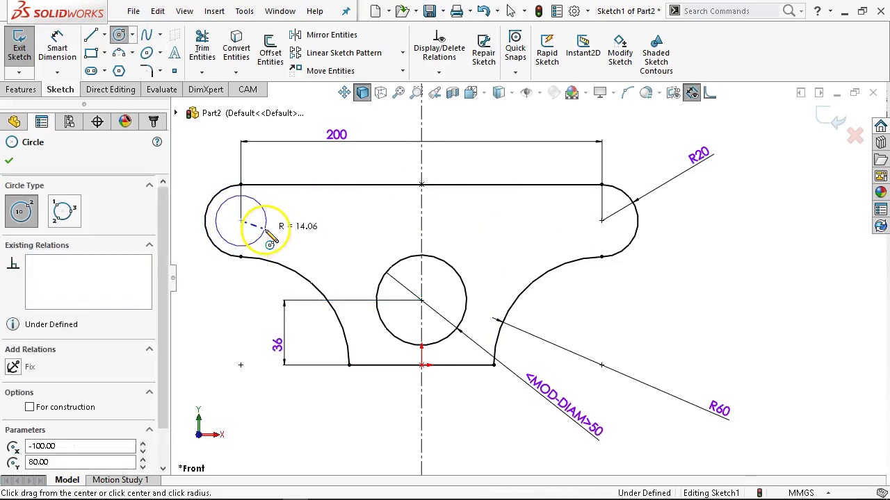
pyautogui.rightClick(334, 184)
pyautogui.click(444, 213)
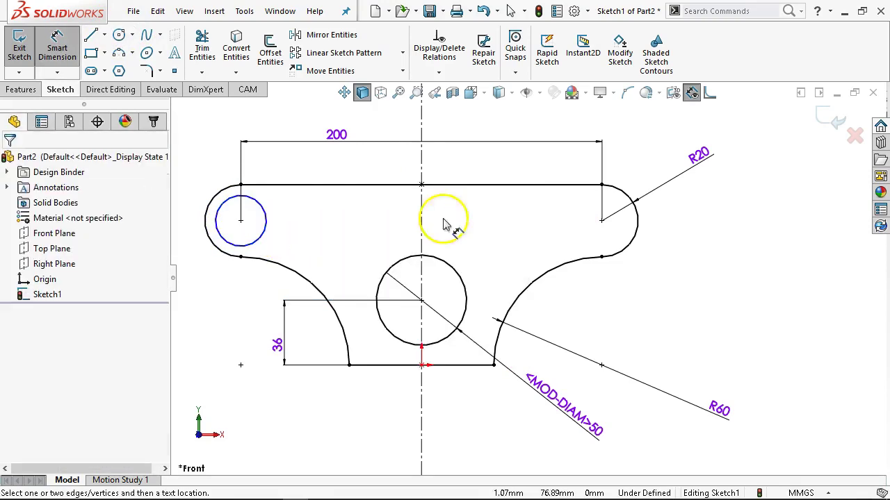
pyautogui.click(256, 242)
pyautogui.click(209, 306)
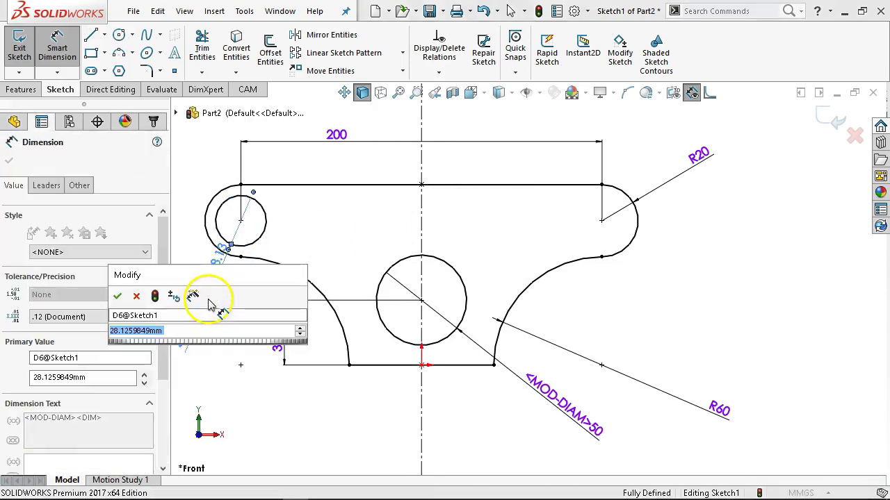
pyautogui.write('20')
pyautogui.press('Return')
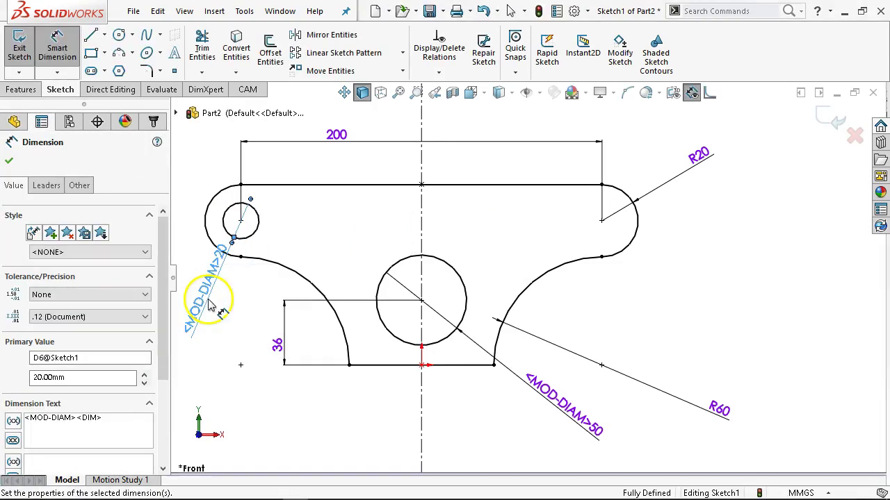
# Reposition the left hole's 20 mm diameter dimension outside the profile and switch its display to radius.
pyautogui.moveTo(281, 303); pyautogui.dragTo(218, 159)
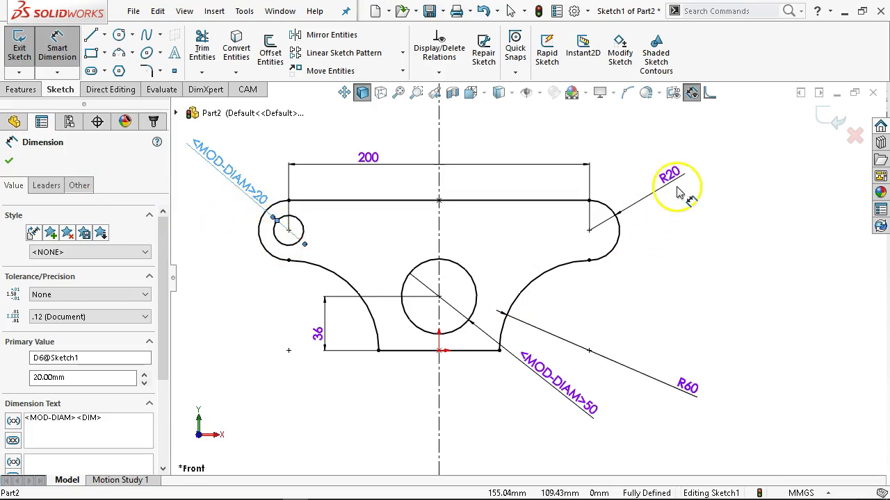
pyautogui.click(49, 195)
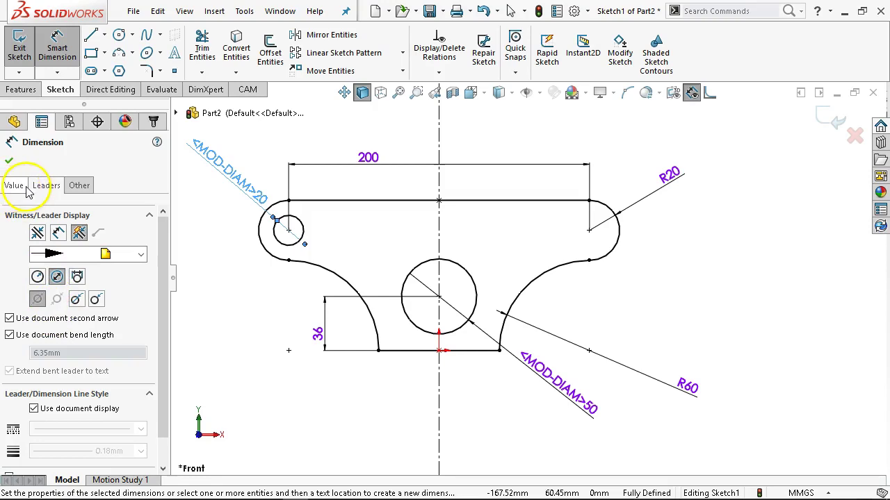
pyautogui.click(38, 277)
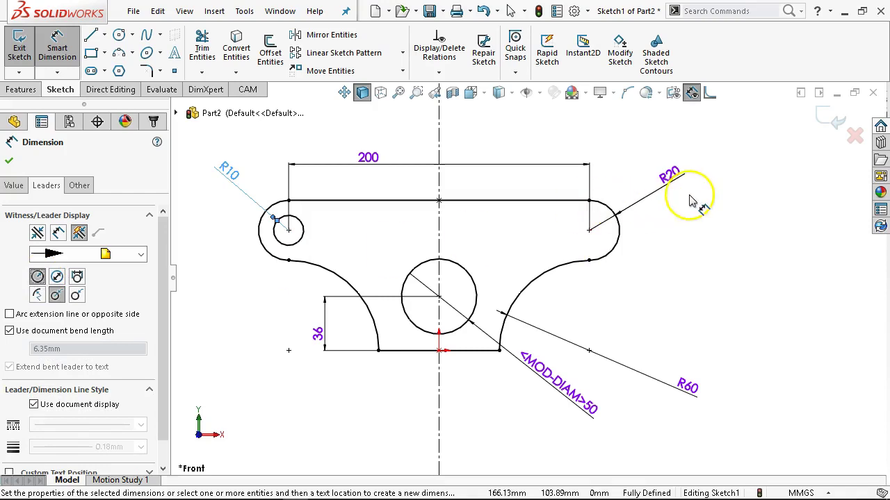
# Reposition the right end arc's radius dimension, toggling its display to diameter and back to radius.
pyautogui.moveTo(668, 173); pyautogui.dragTo(683, 190)
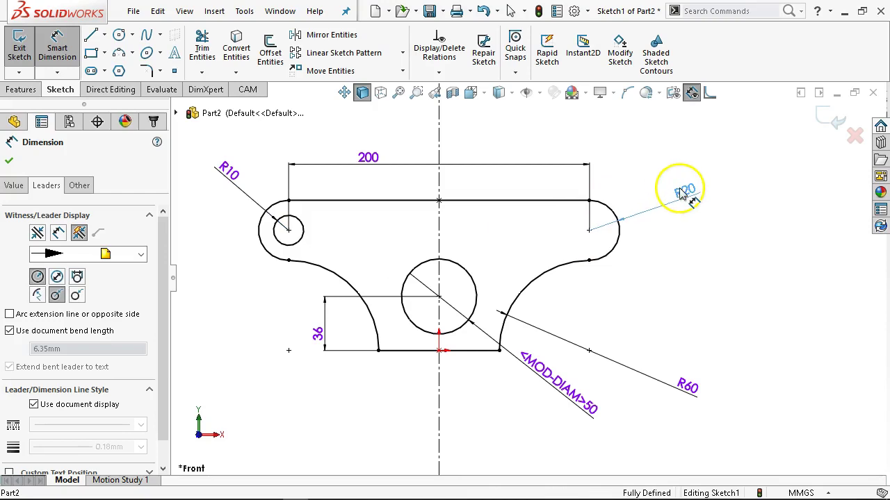
pyautogui.click(57, 277)
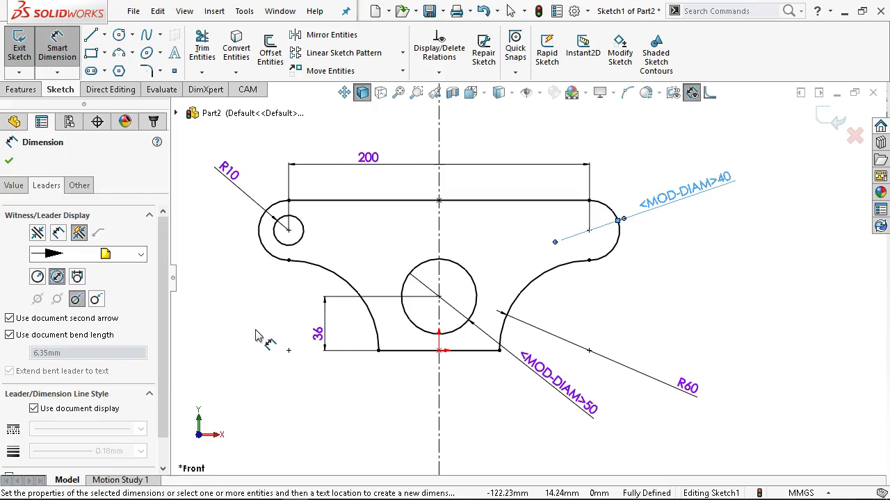
pyautogui.click(38, 277)
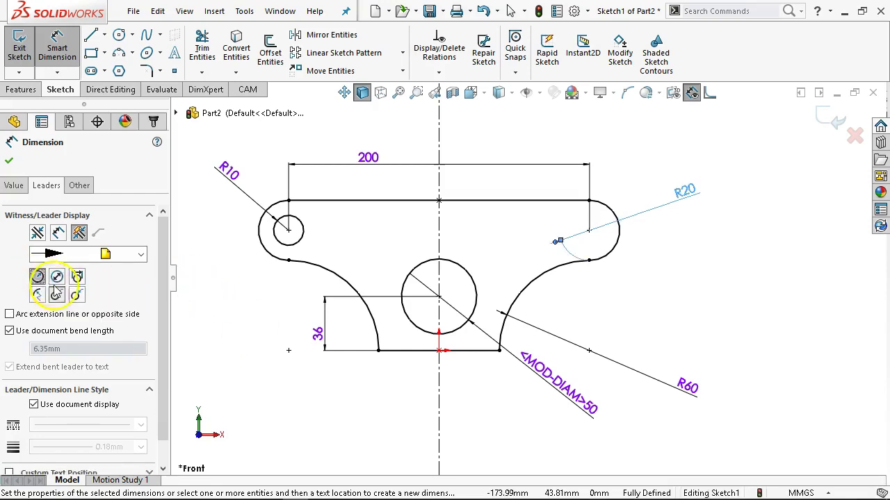
pyautogui.click(10, 159)
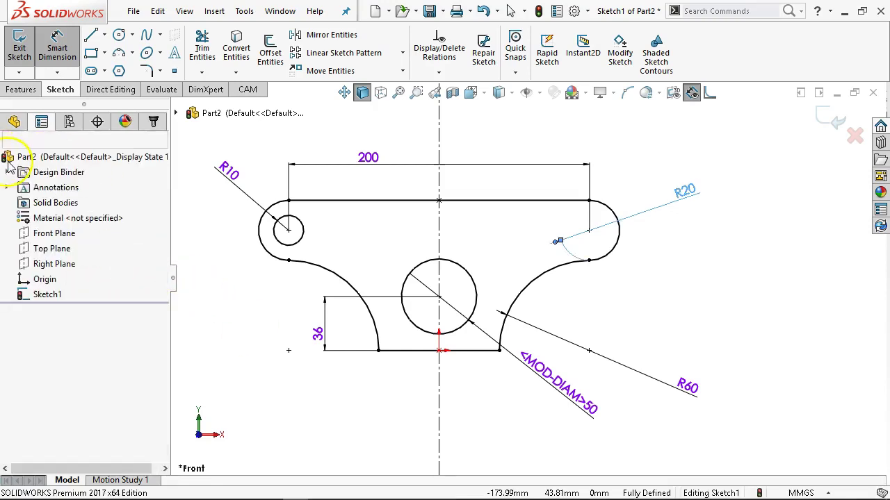
# Switch the left hole's dimension back to diameter display and move its text farther out from the profile.
pyautogui.click(246, 194)
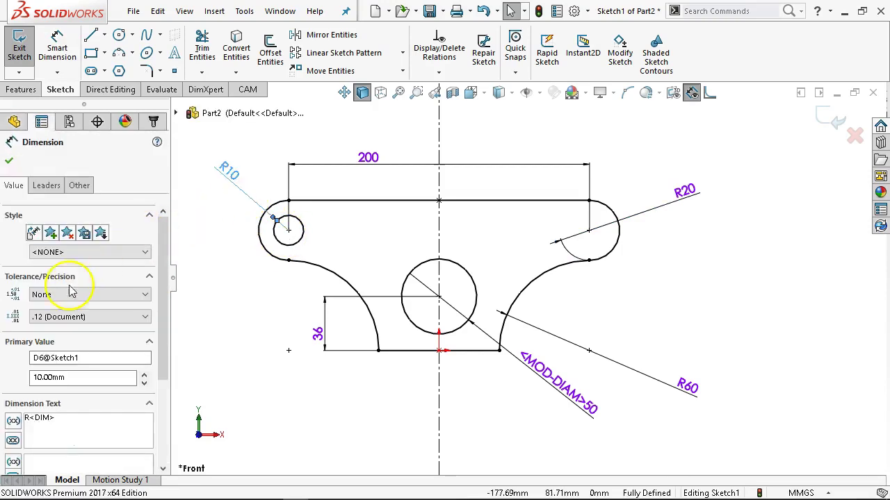
pyautogui.click(46, 185)
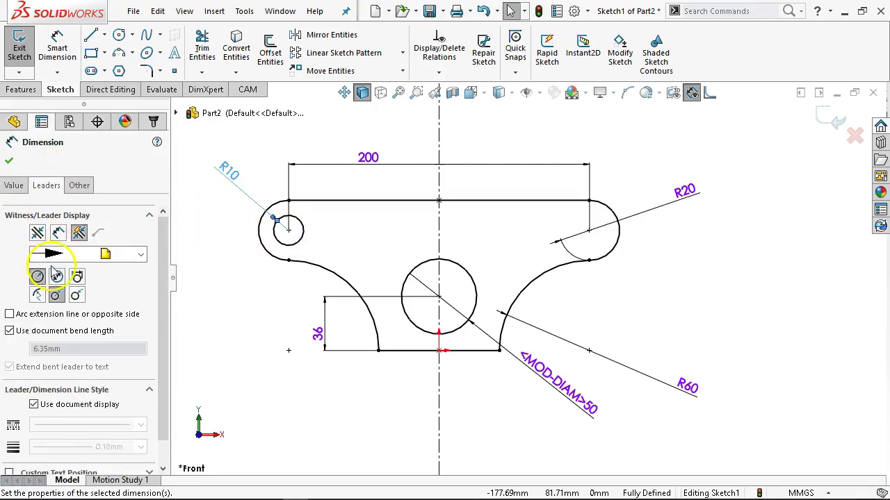
pyautogui.click(57, 277)
pyautogui.click(9, 162)
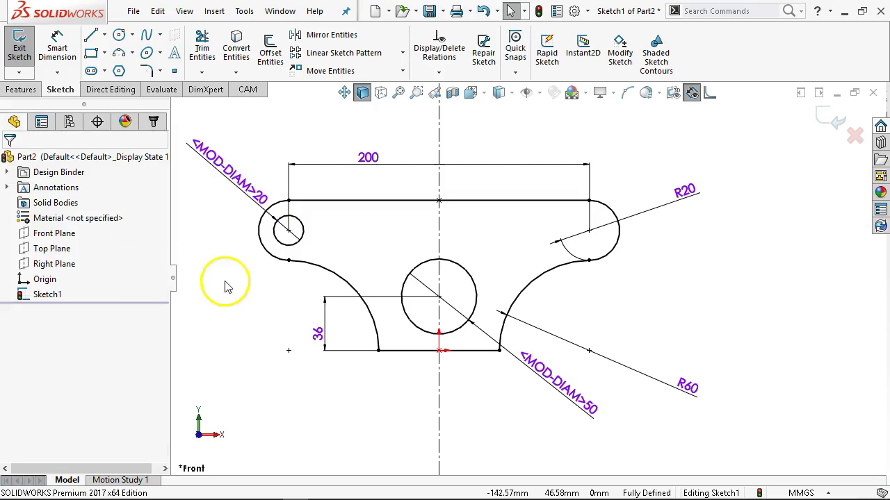
pyautogui.moveTo(212, 162); pyautogui.dragTo(203, 151)
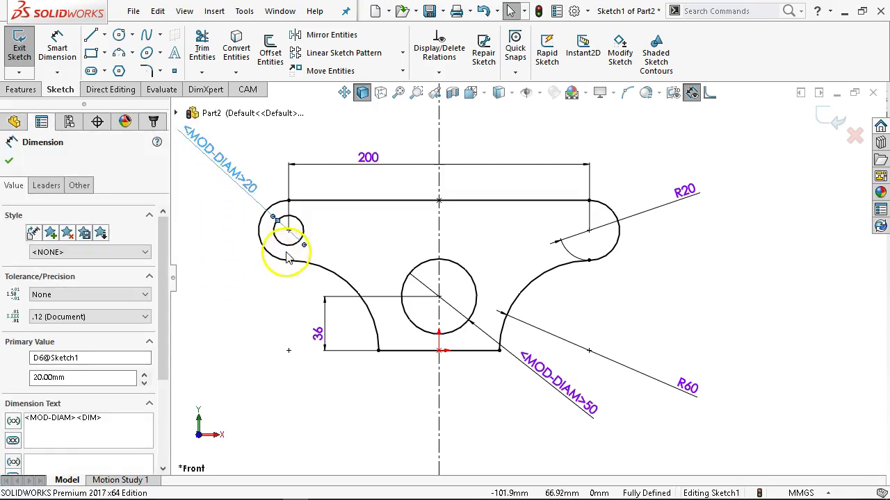
# Create a linear sketch pattern of the left 20 mm circle along the X-axis with 5 instances spaced 50 mm, consulting the PDF drawing.
pyautogui.click(278, 240)
pyautogui.click(351, 53)
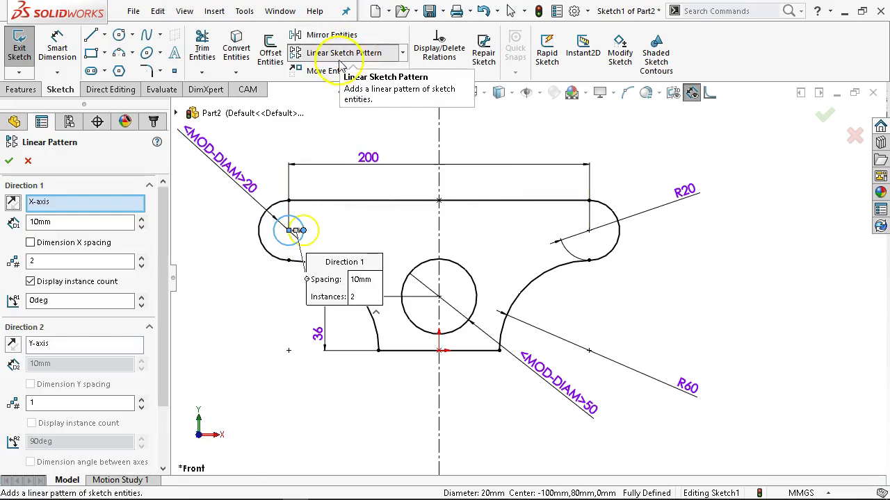
pyautogui.doubleClick(74, 260)
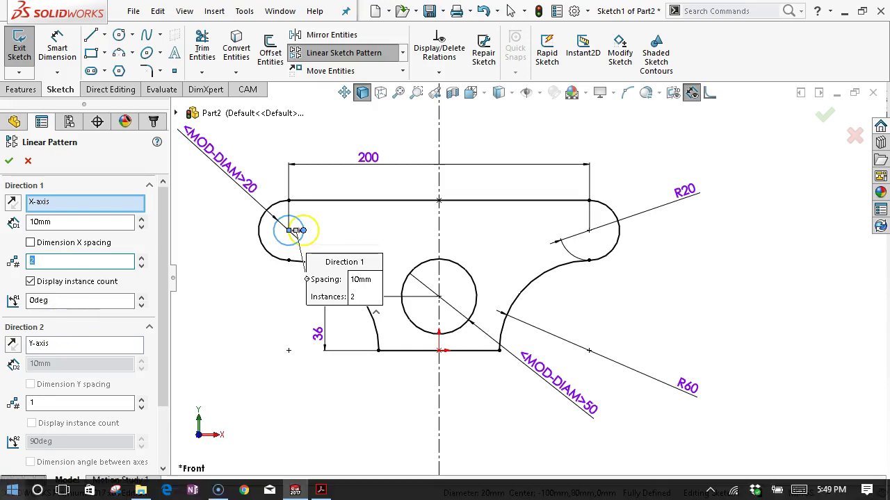
pyautogui.click(320, 491)
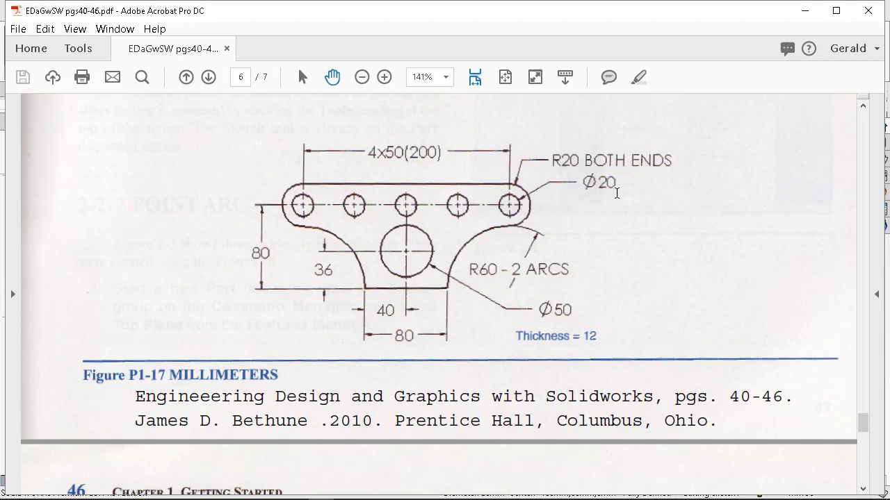
pyautogui.click(805, 10)
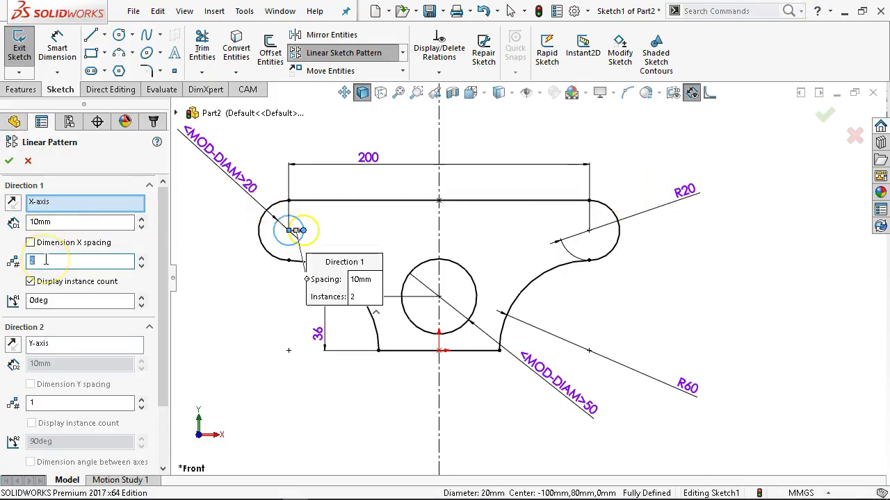
pyautogui.press('Tab')
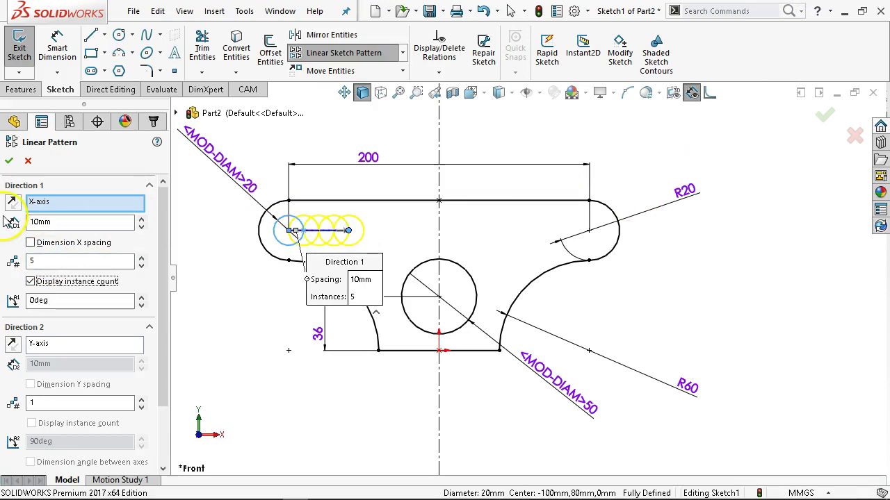
pyautogui.doubleClick(62, 224)
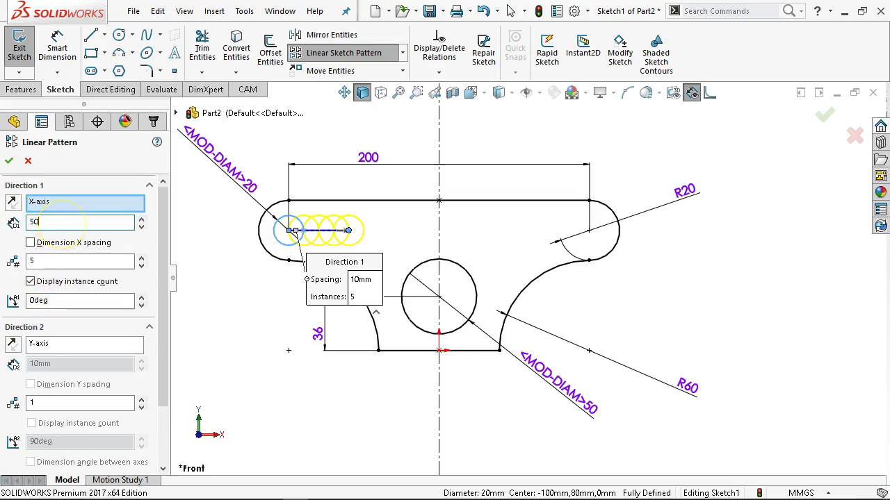
pyautogui.press('Tab')
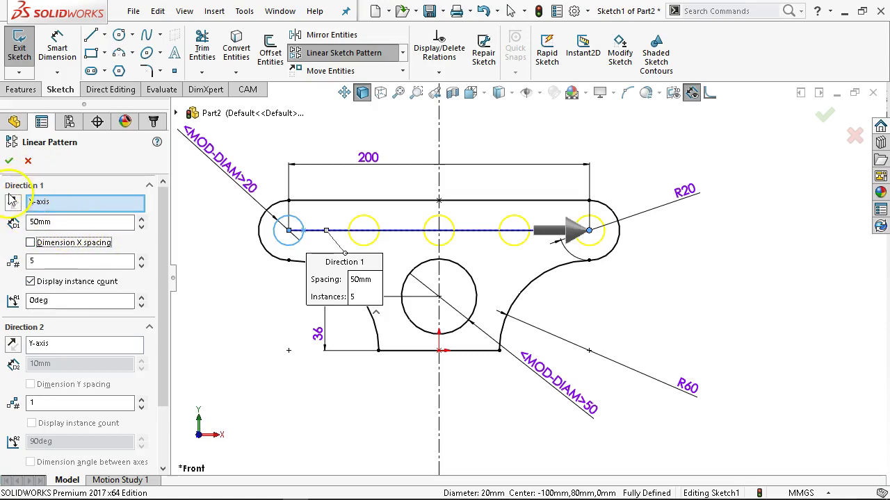
pyautogui.click(9, 160)
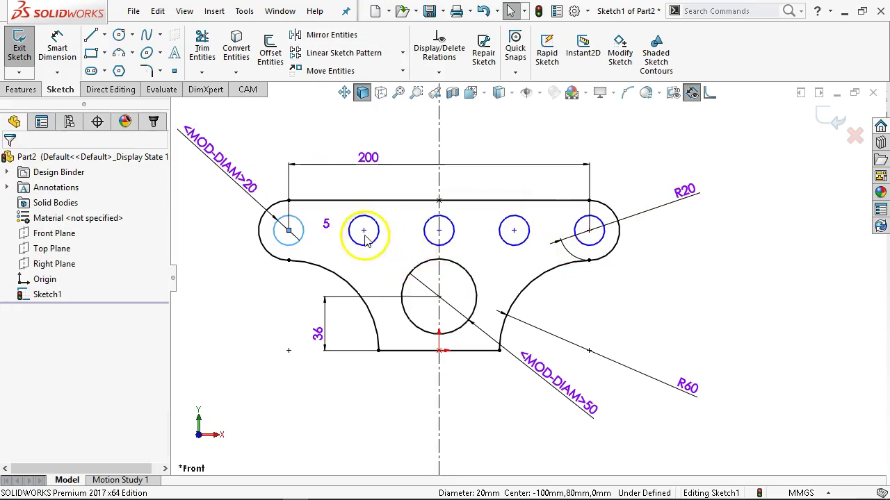
# Test the pattern's freedom of movement by shifting the patterned circles along the row and checking one circle's relations.
pyautogui.moveTo(365, 232)
pyautogui.mouseDown()
pyautogui.moveTo(363, 199)
pyautogui.moveTo(408, 205)
pyautogui.moveTo(413, 221)
pyautogui.moveTo(377, 222)
pyautogui.moveTo(393, 226)
pyautogui.moveTo(379, 230)
pyautogui.mouseUp()
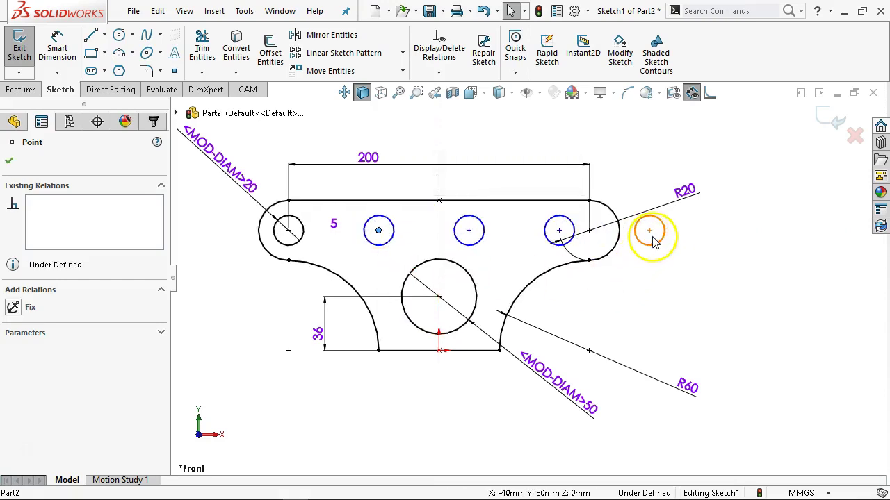
pyautogui.moveTo(650, 231); pyautogui.dragTo(628, 252)
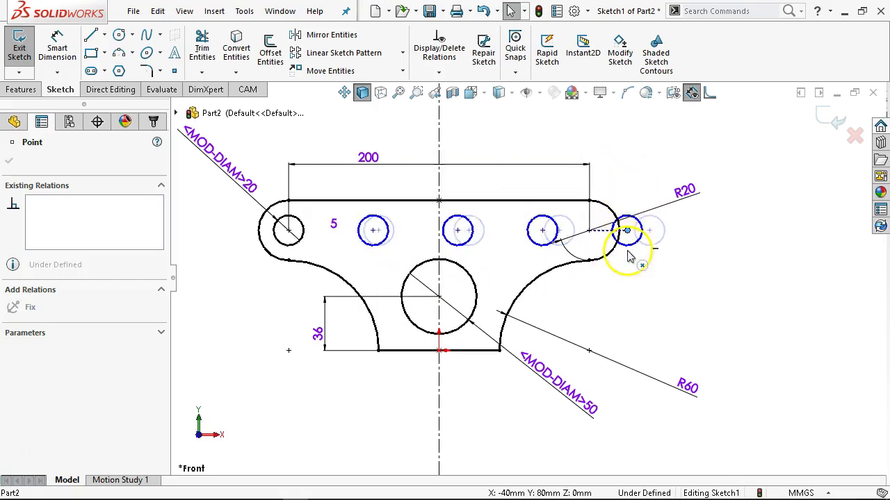
pyautogui.click(373, 230)
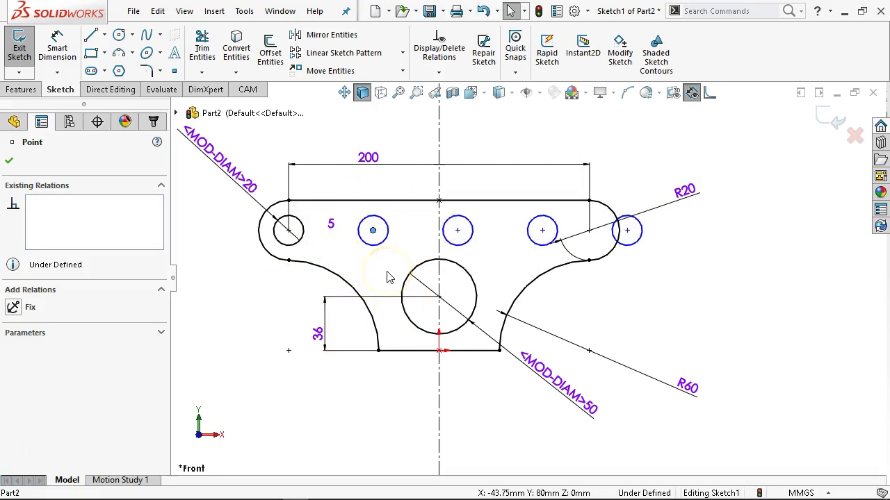
pyautogui.click(383, 218)
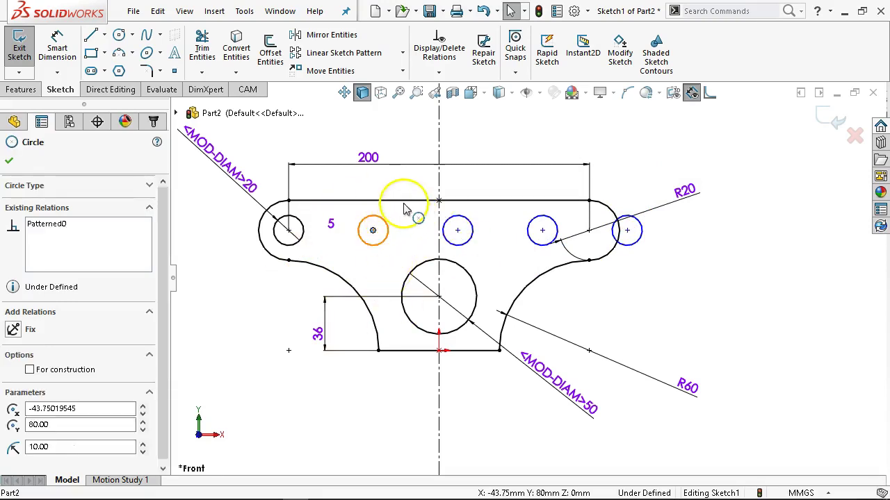
pyautogui.moveTo(373, 230); pyautogui.dragTo(394, 230)
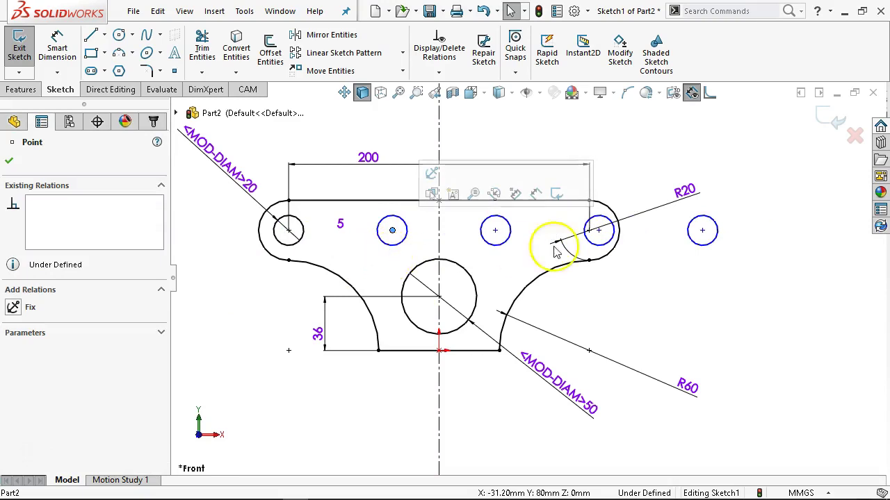
# Make the last patterned circle's centre coincident with the right end arc's centre.
pyautogui.moveTo(702, 230); pyautogui.dragTo(590, 235)
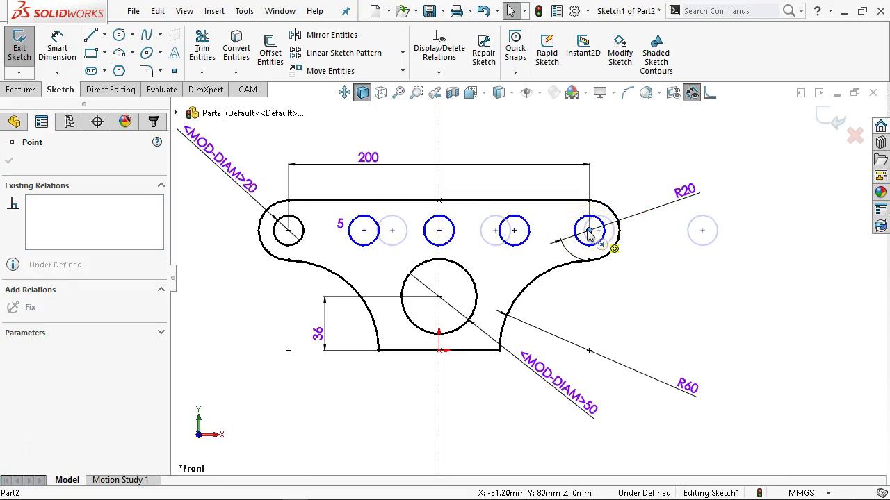
pyautogui.moveTo(590, 235); pyautogui.dragTo(590, 235)
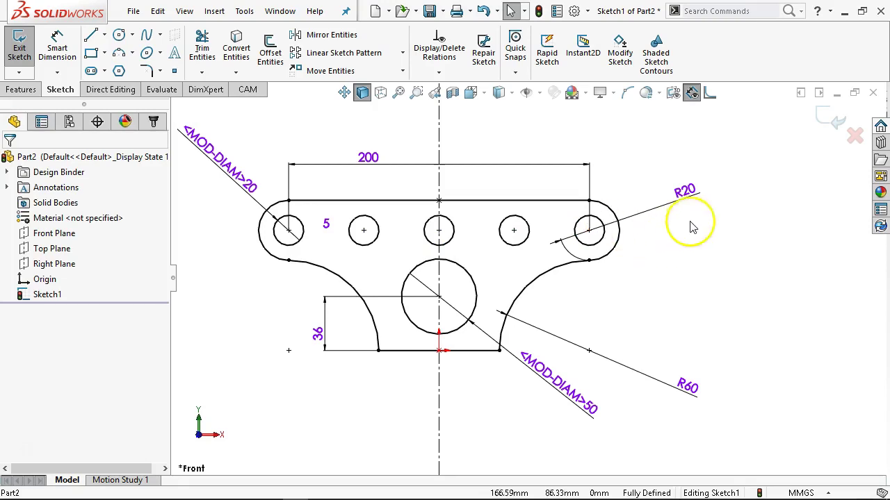
# Move the 200 mm dimension higher and add a driven horizontal dimension between the first two small holes.
pyautogui.moveTo(369, 159); pyautogui.dragTo(387, 137)
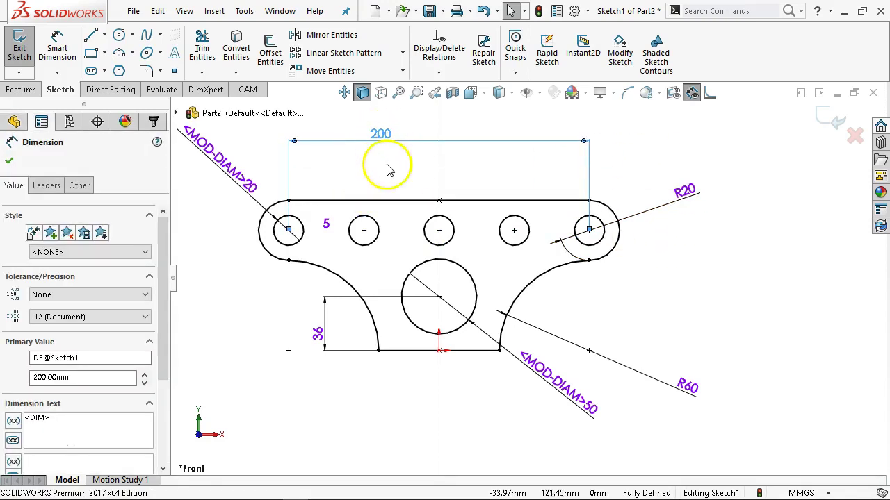
pyautogui.click(68, 43)
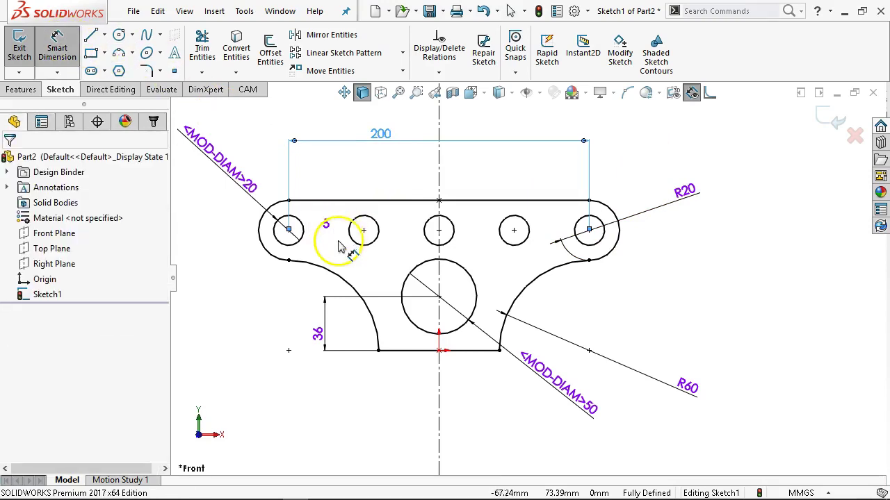
pyautogui.click(304, 233)
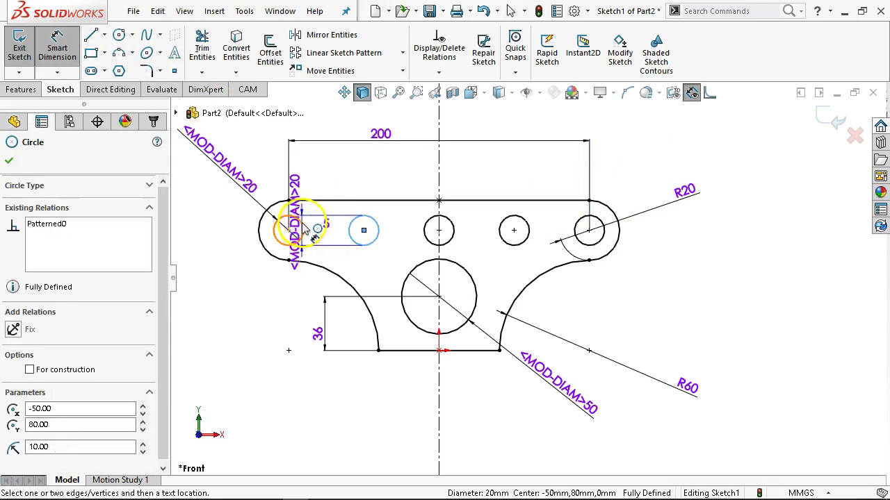
pyautogui.click(357, 221)
pyautogui.click(375, 186)
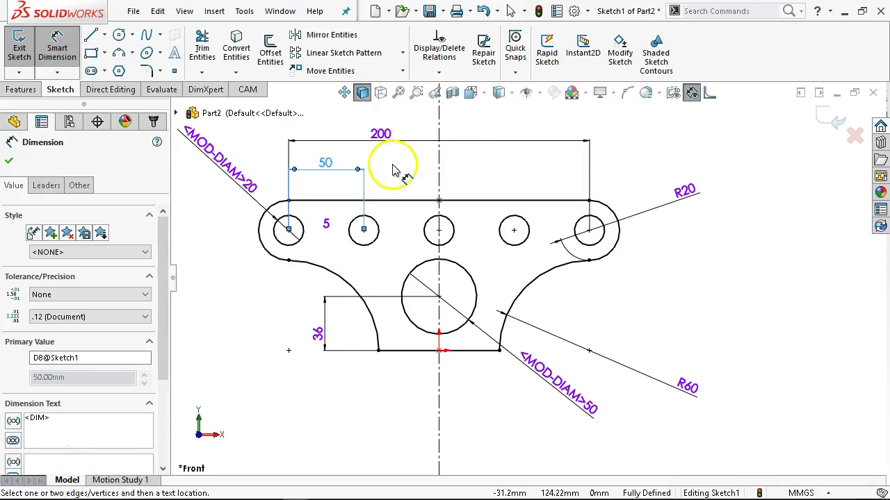
pyautogui.rightClick(395, 139)
pyautogui.click(430, 207)
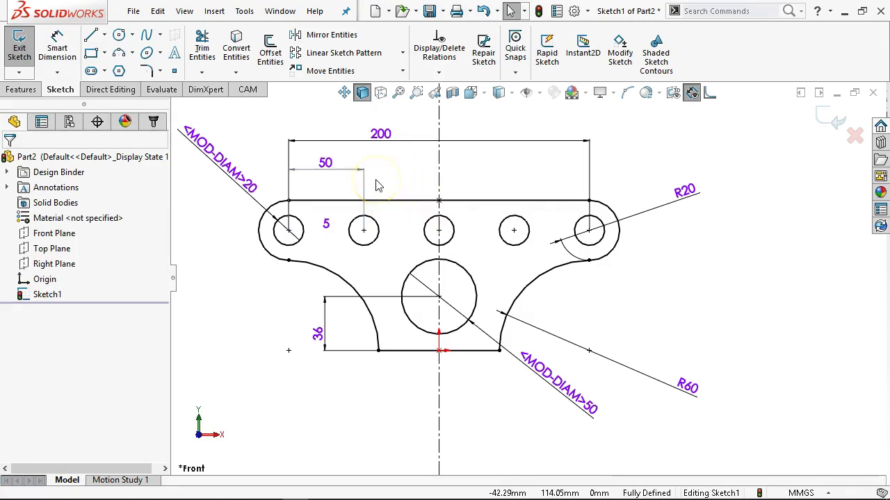
# Inspect the relations on the midpoint of the profile's top line.
pyautogui.click(438, 201)
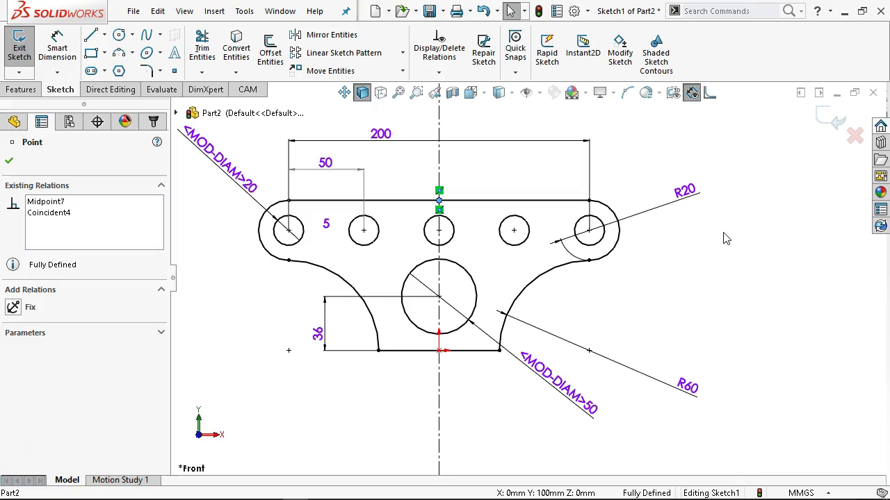
pyautogui.click(551, 169)
# Extrude the bracket sketch as a blind boss 12 mm deep.
pyautogui.scroll(2, 659, 210)
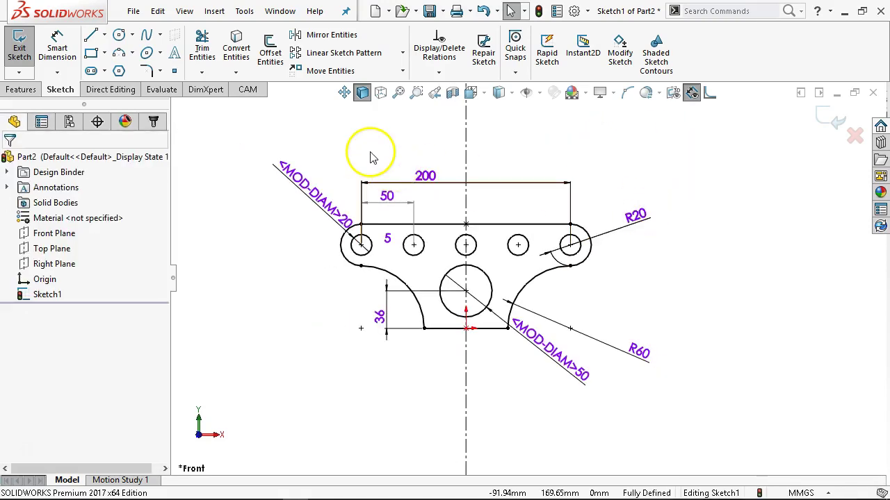
pyautogui.click(21, 89)
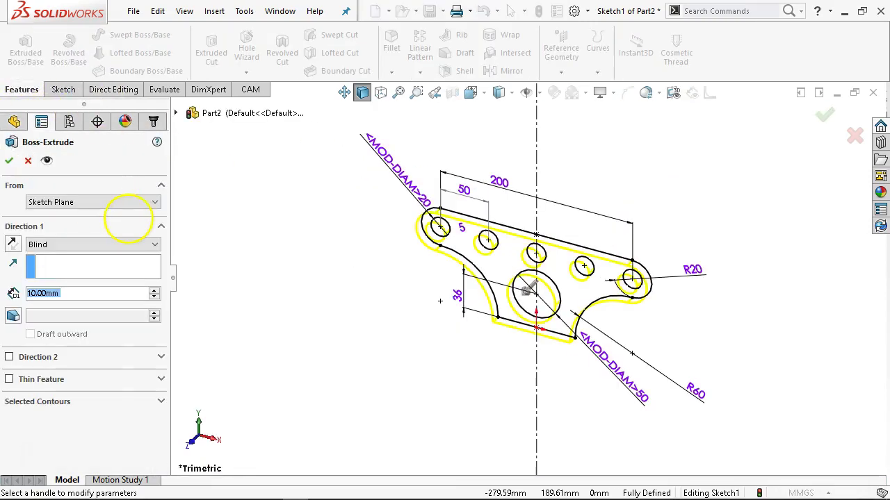
pyautogui.write('12')
pyautogui.press('Tab')
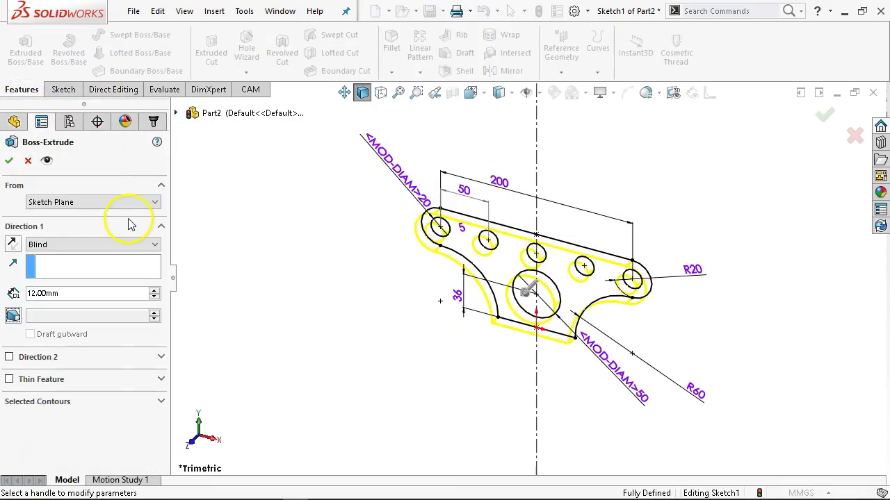
pyautogui.click(9, 161)
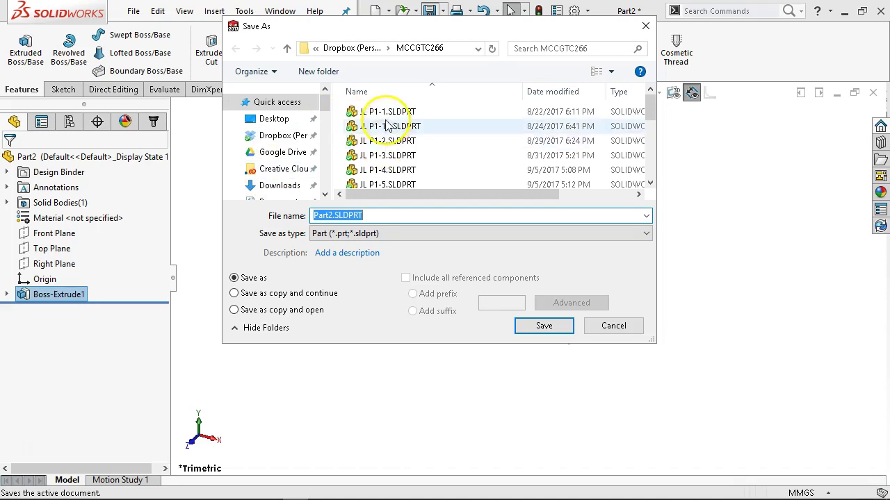
# Save the bracket part in the MCCGTC266 folder under the name JL P1-17.
pyautogui.scroll(-4, 379, 142)
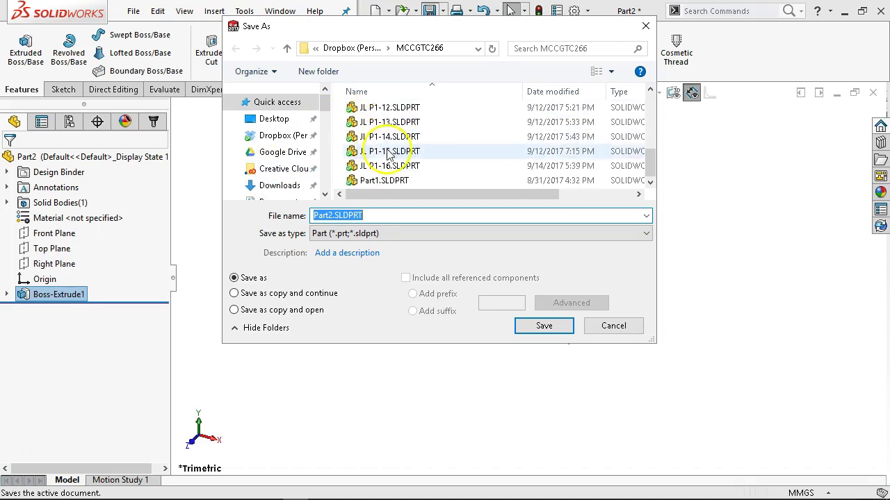
pyautogui.click(392, 167)
pyautogui.click(347, 218)
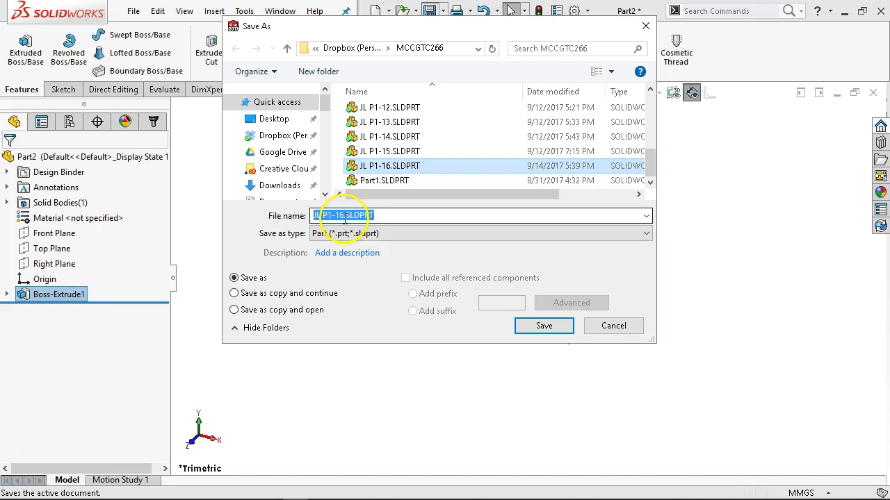
pyautogui.click(343, 216)
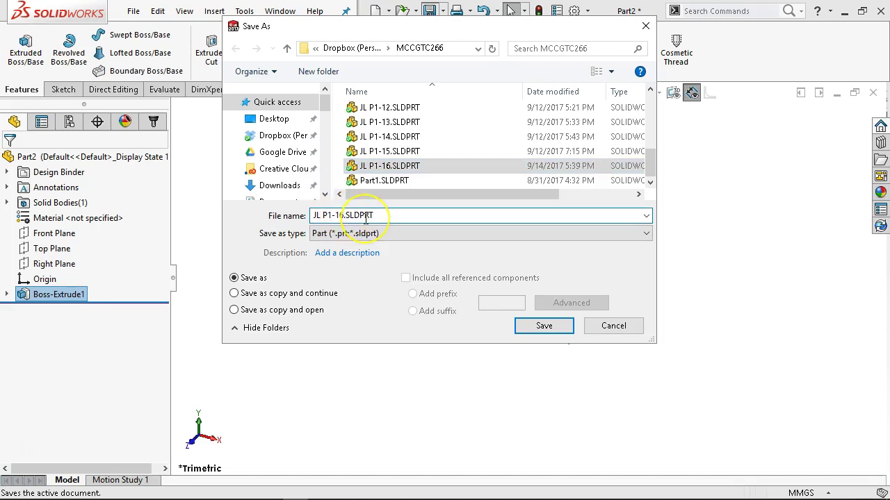
pyautogui.press('BackSpace')
pyautogui.press('Return')
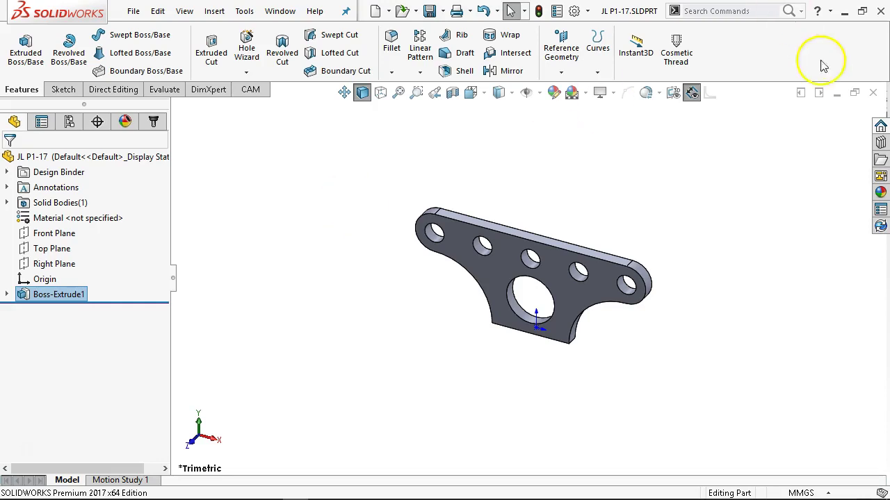
# Close the finished bracket part and create a new part document.
pyautogui.click(874, 94)
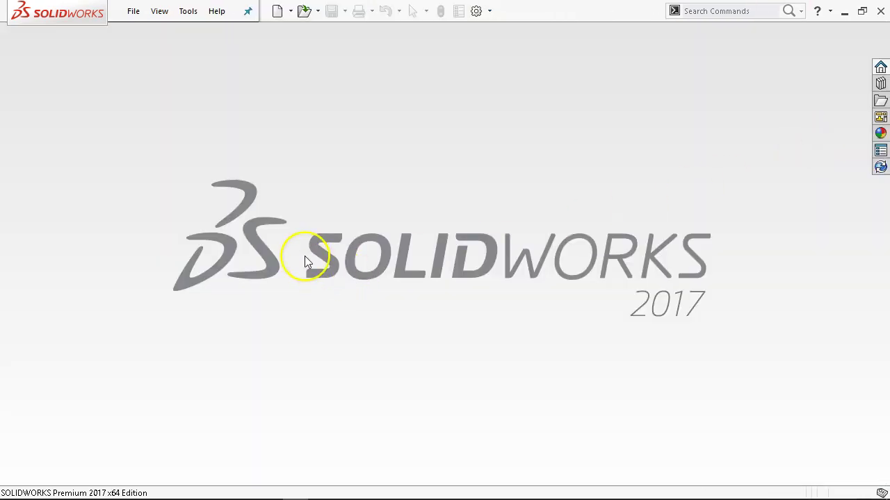
pyautogui.click(134, 12)
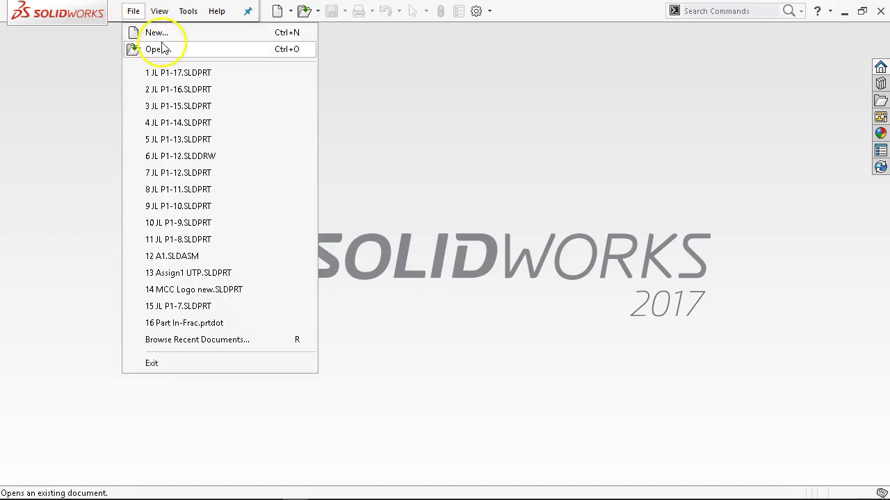
pyautogui.click(158, 33)
pyautogui.doubleClick(326, 96)
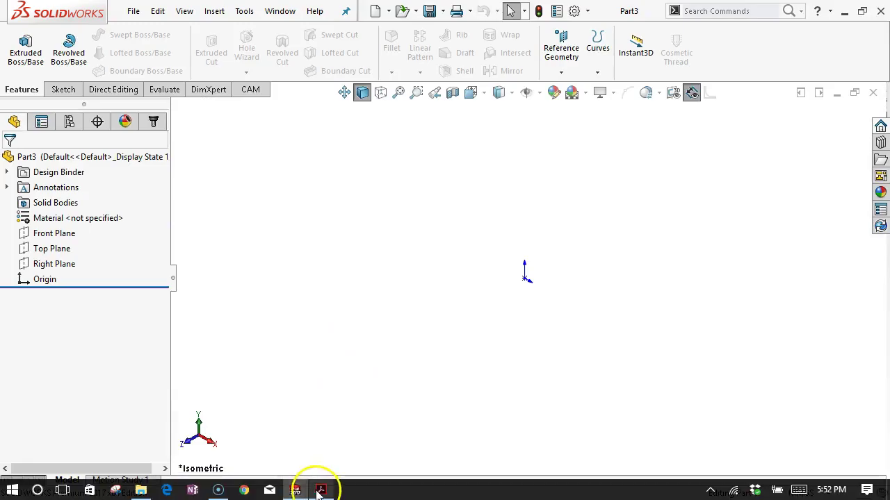
# Review Figure P1-18 in the Acrobat PDF and, back in SOLIDWORKS, sketch an origin-centred circle about 79 mm in diameter on the Front Plane.
pyautogui.click(319, 489)
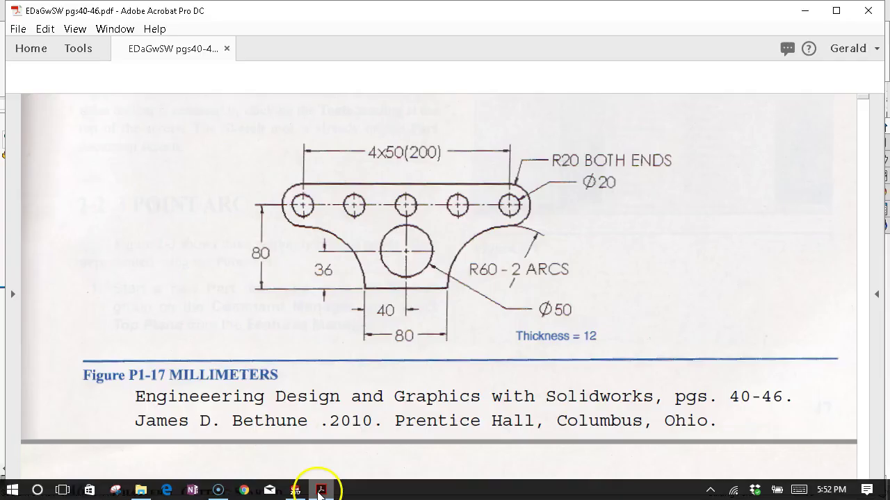
pyautogui.scroll(-8, 270, 203)
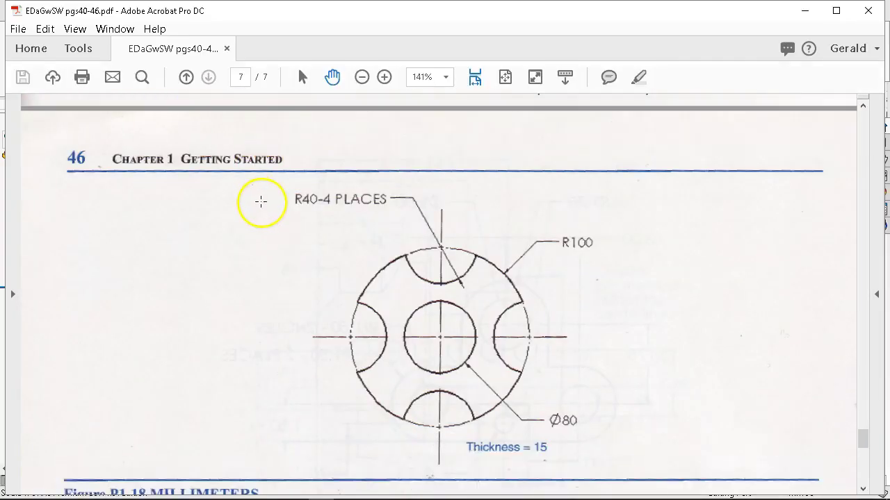
pyautogui.scroll(-2, 260, 203)
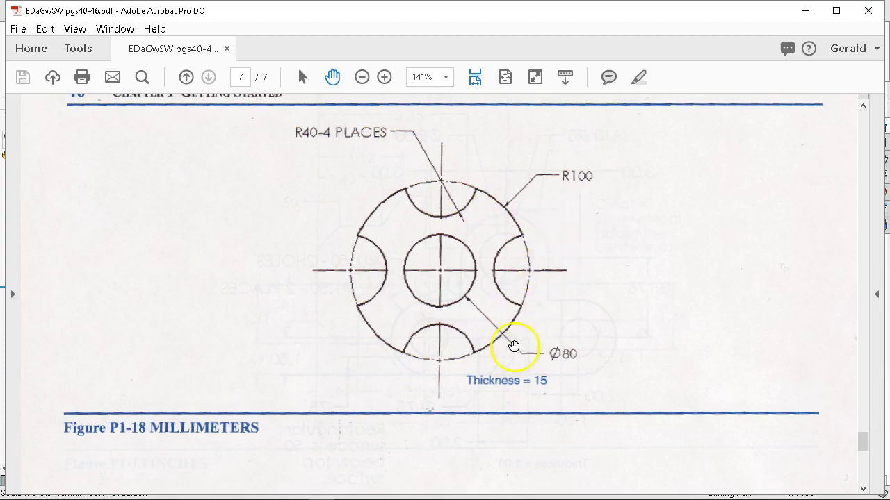
pyautogui.click(804, 11)
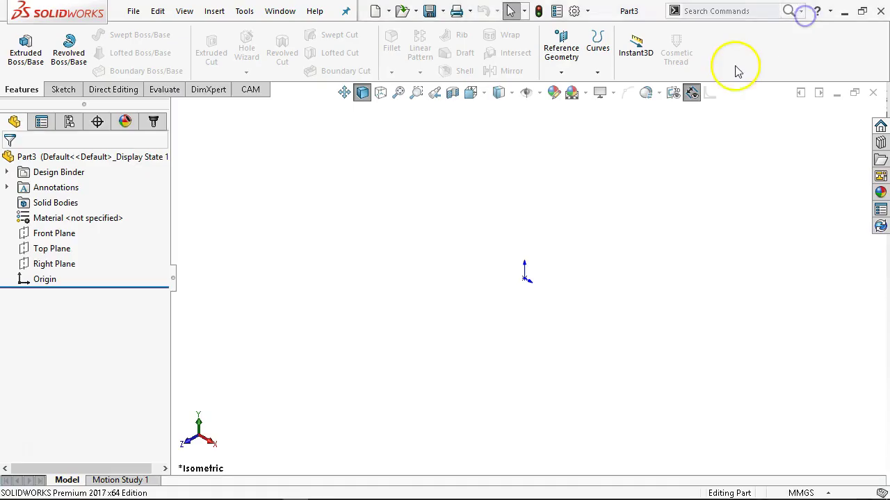
pyautogui.click(52, 234)
pyautogui.click(57, 215)
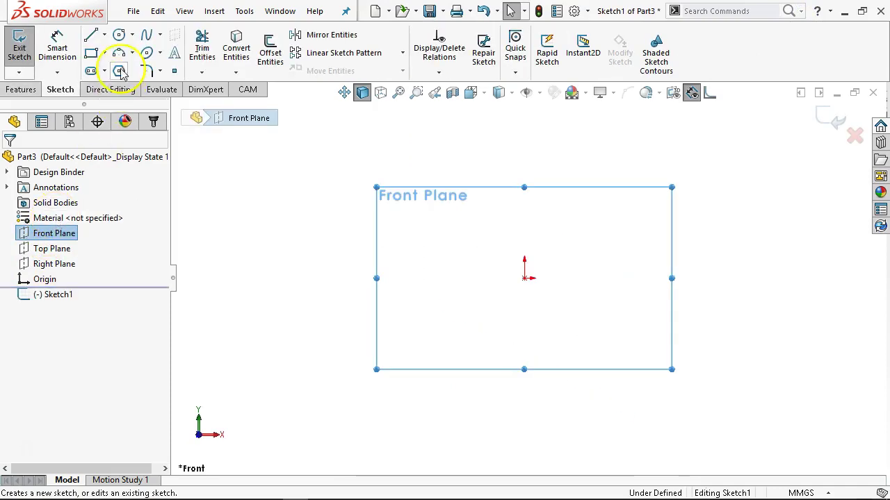
pyautogui.click(119, 34)
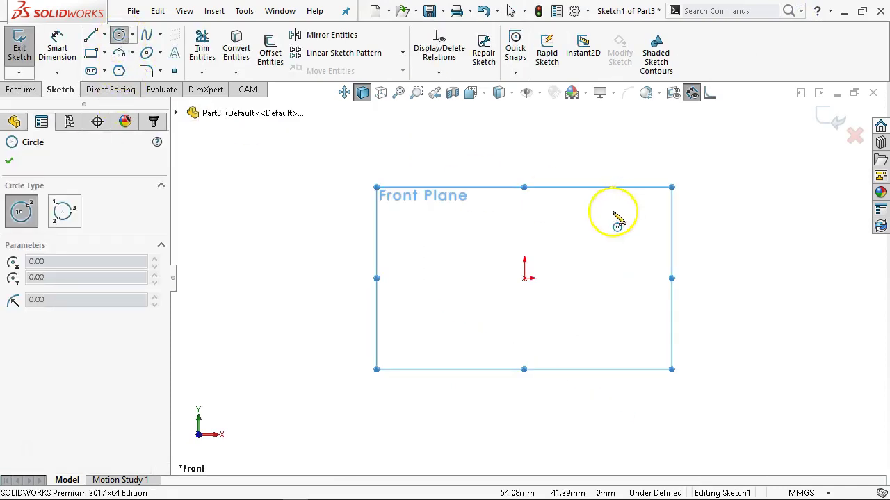
pyautogui.click(524, 278)
pyautogui.click(570, 341)
# Dimension the circle's diameter as 200 mm, checking the outer radius in the Acrobat PDF before entering the value in SOLIDWORKS.
pyautogui.rightClick(570, 341)
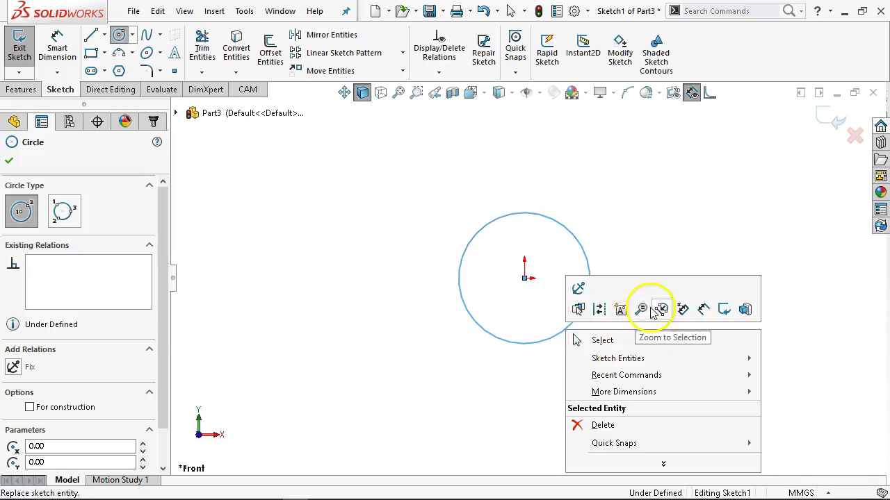
pyautogui.click(702, 310)
pyautogui.click(570, 345)
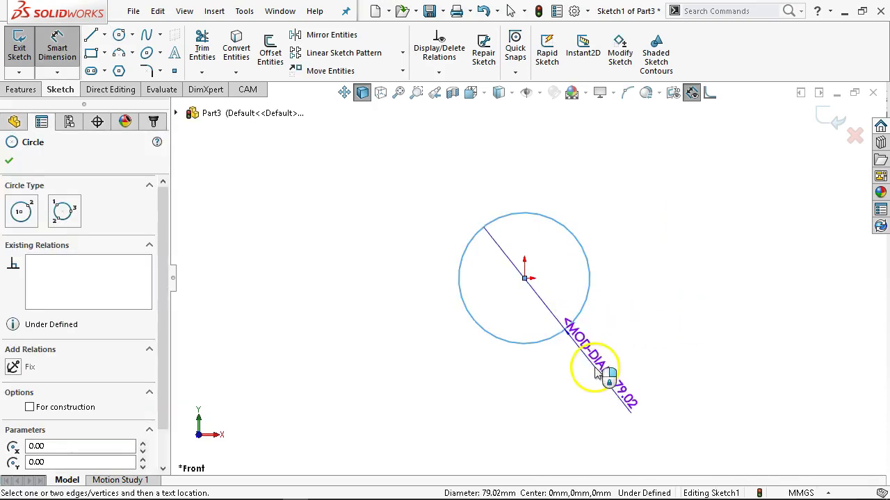
pyautogui.click(660, 383)
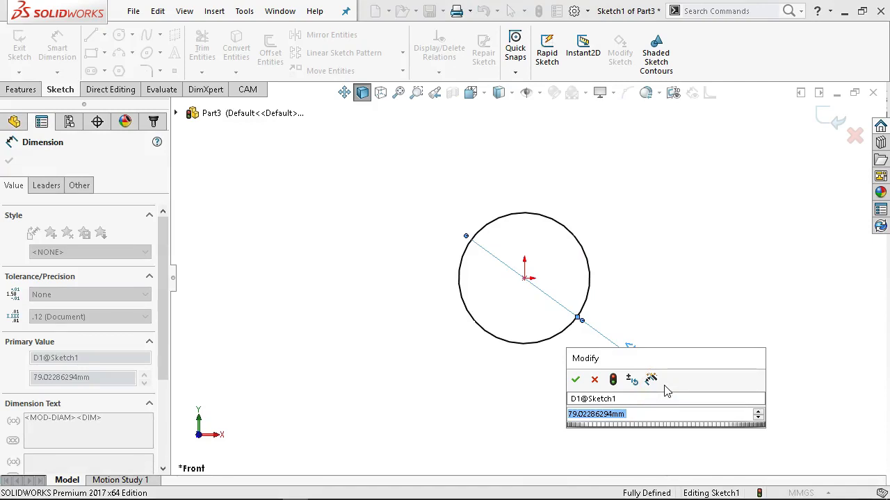
pyautogui.moveTo(366, 490)
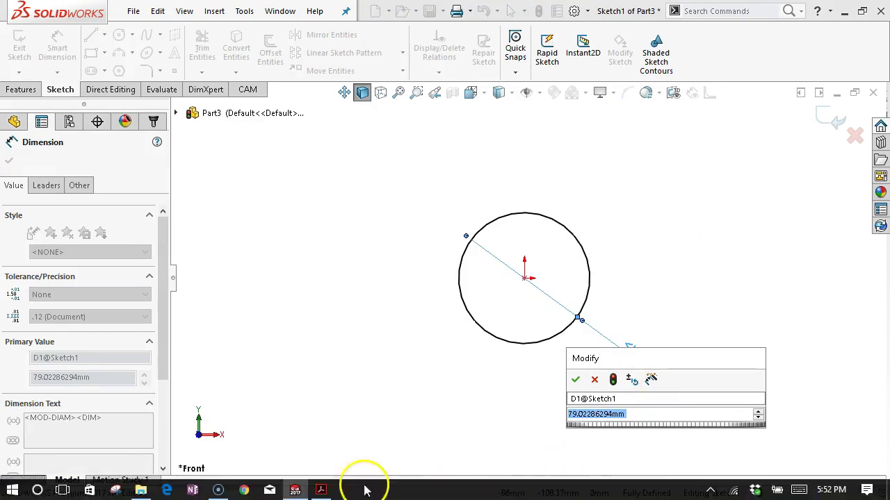
pyautogui.click(318, 490)
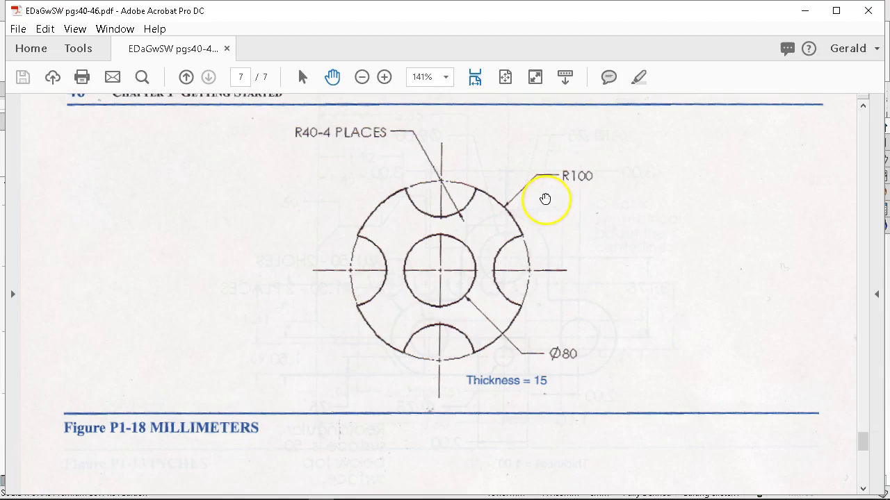
pyautogui.click(805, 11)
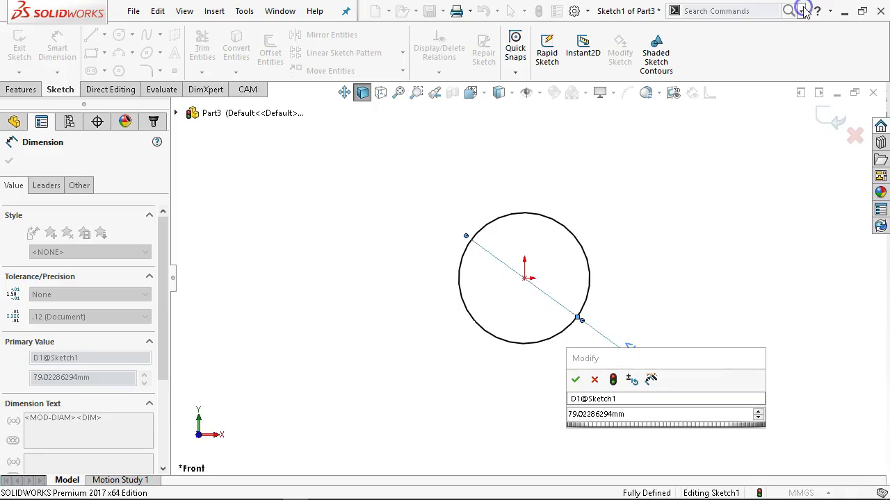
pyautogui.click(633, 415)
pyautogui.write('200')
pyautogui.press('Return')
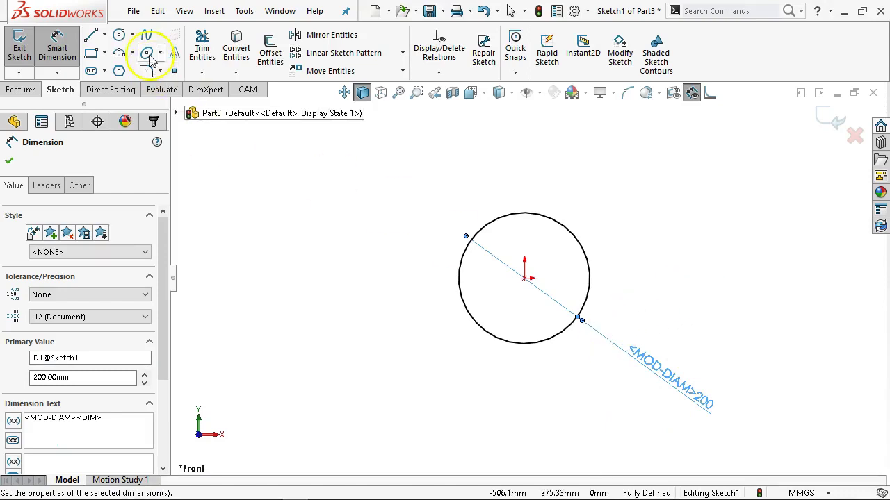
# Sketch a smaller circle centred on the origin inside the 200 mm circle and set its diameter to 80 mm.
pyautogui.click(119, 35)
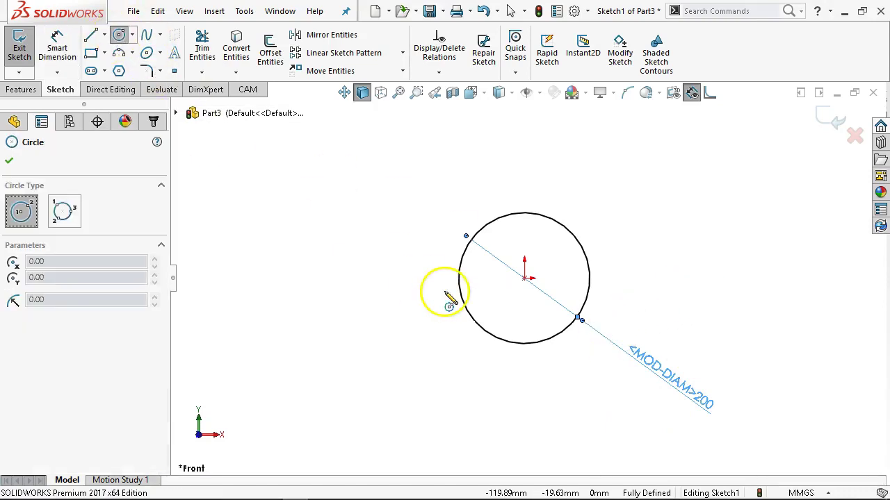
pyautogui.click(527, 278)
pyautogui.click(532, 310)
pyautogui.rightClick(528, 316)
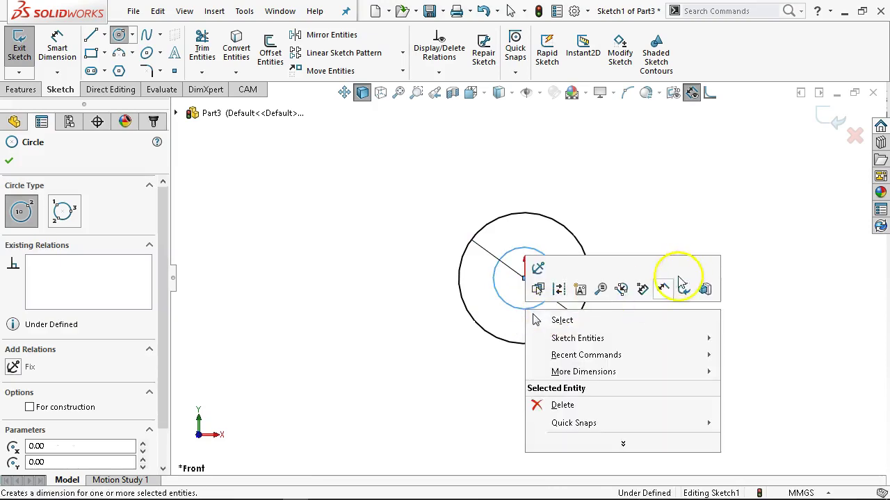
pyautogui.click(662, 290)
pyautogui.click(559, 268)
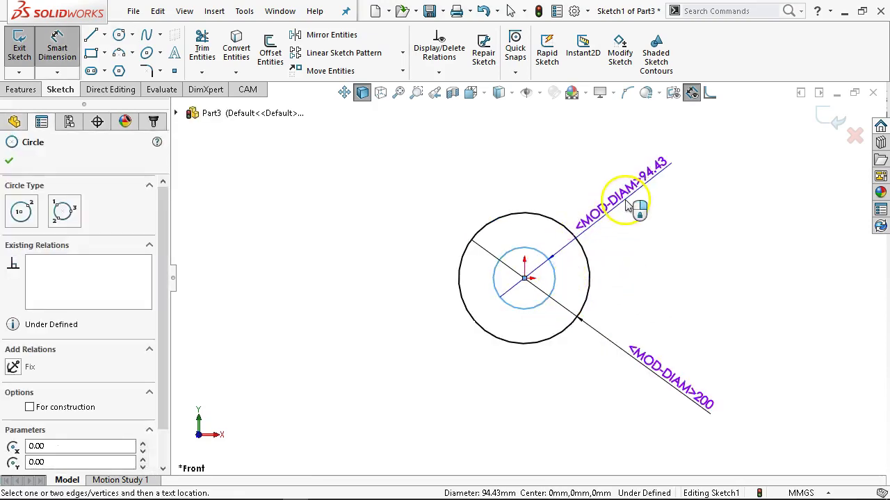
pyautogui.click(629, 189)
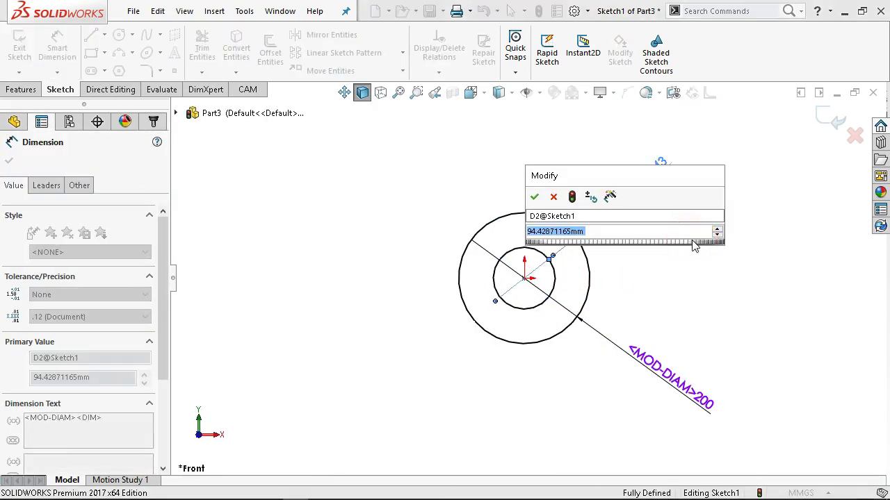
pyautogui.write('80')
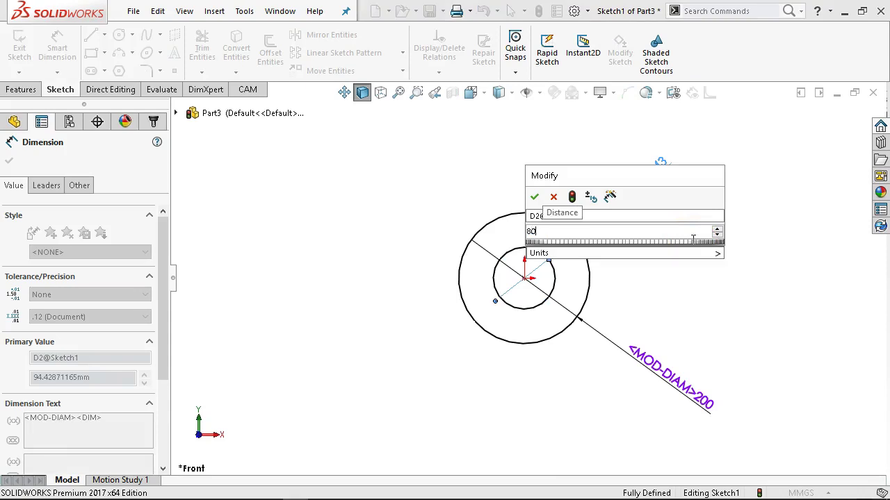
pyautogui.press('Return')
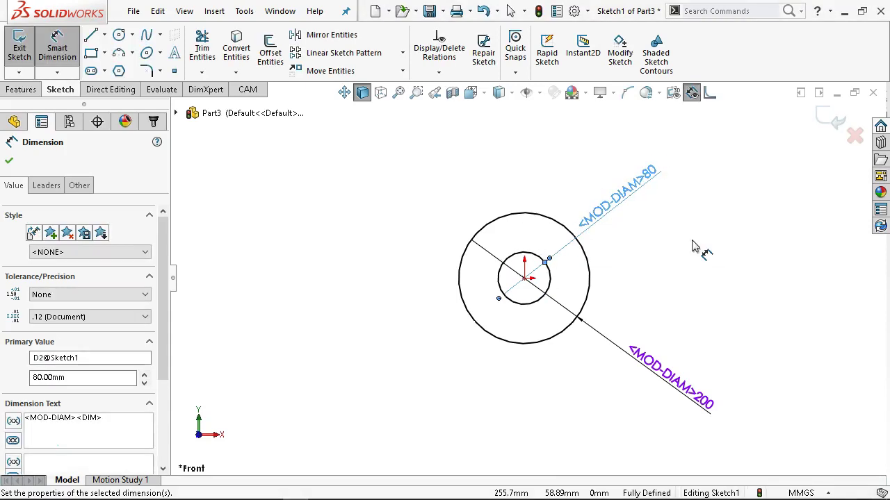
# Sketch a circle centred on the outer circle's right quadrant point and set its diameter to 80 mm.
pyautogui.click(119, 36)
pyautogui.scroll(-3, 563, 257)
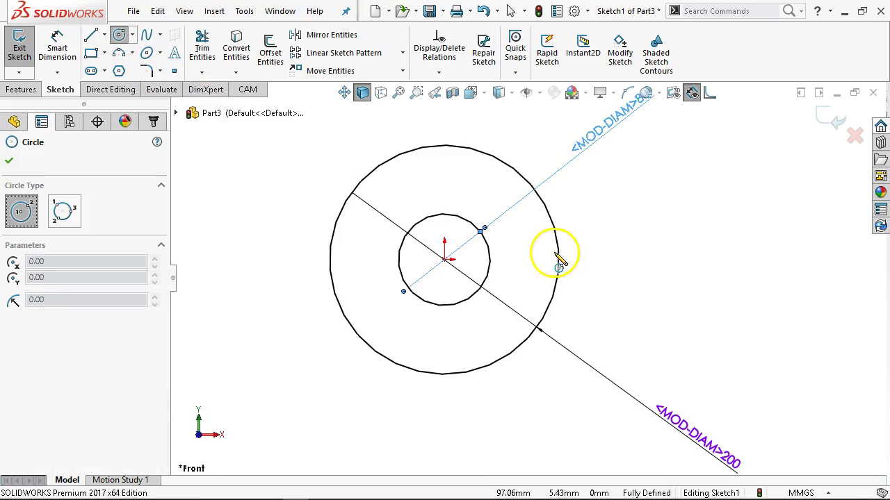
pyautogui.click(558, 260)
pyautogui.click(603, 279)
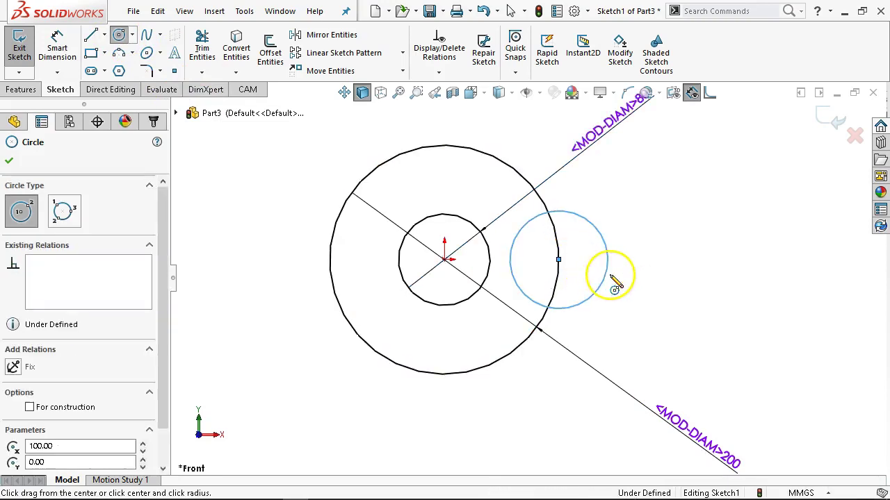
pyautogui.rightClick(616, 285)
pyautogui.click(751, 254)
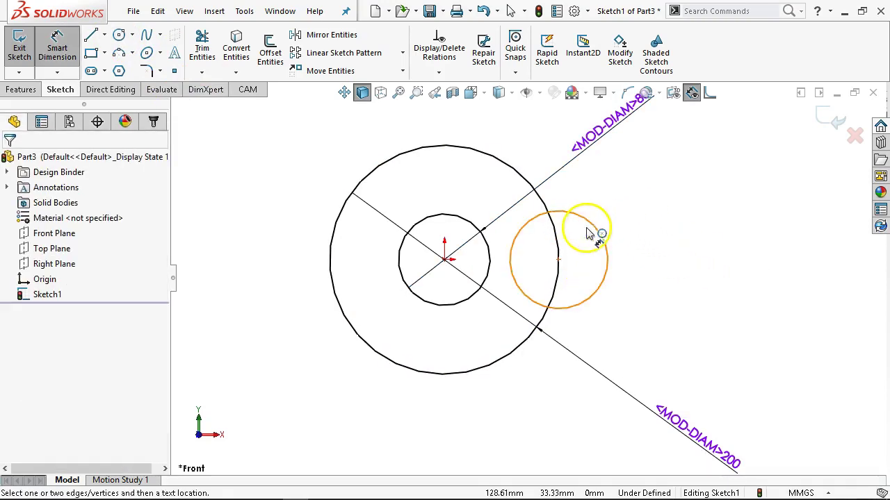
pyautogui.click(594, 228)
pyautogui.click(688, 202)
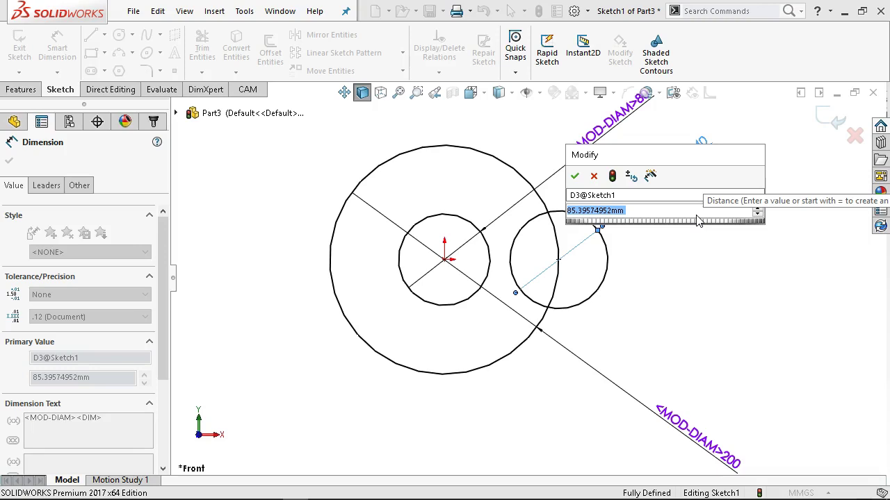
pyautogui.write('80')
pyautogui.press('Return')
pyautogui.rightClick(672, 212)
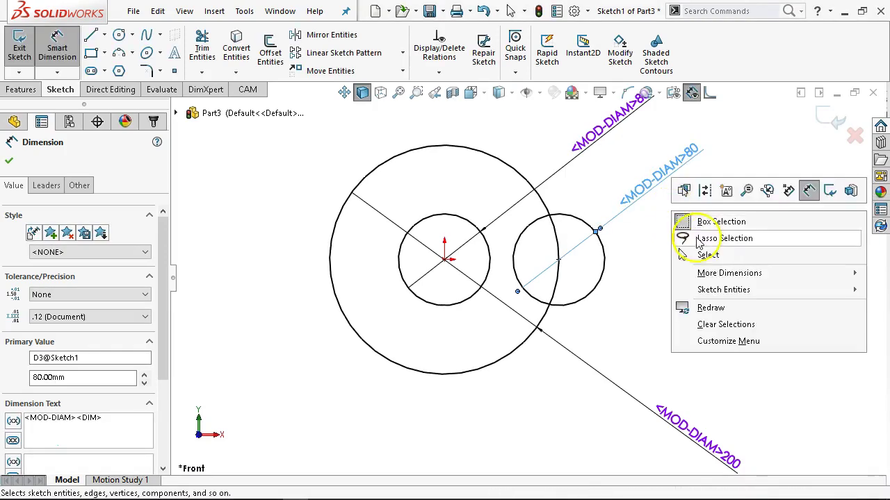
# Undo the 80 mm diameter dimension and the circle centred on the outer circle's right quadrant point.
pyautogui.click(706, 255)
pyautogui.hotkey('ctrl', 'z')
pyautogui.hotkey('ctrl', 'z')
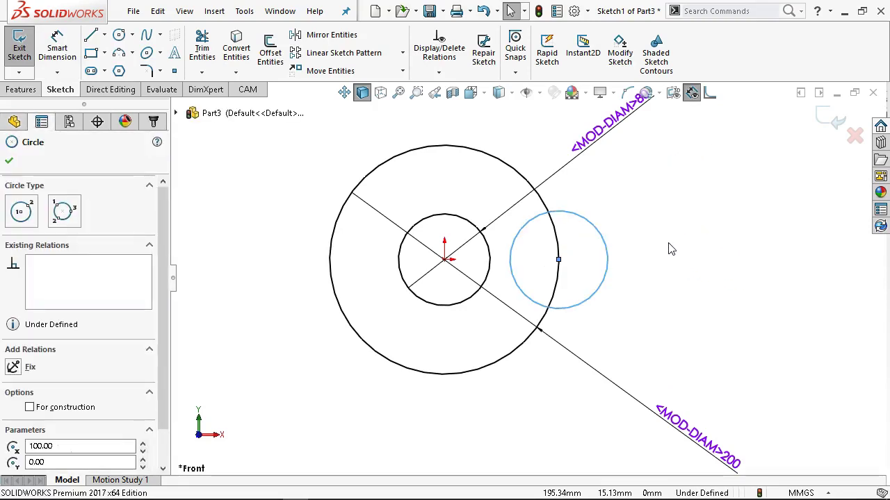
pyautogui.hotkey('ctrl', 'z')
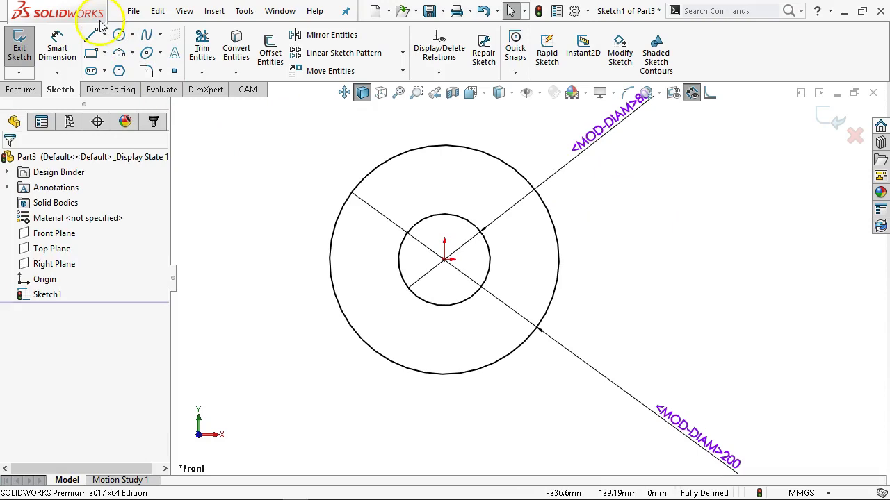
# Sketch a trial circle to the left of the disc outline, examine its quadrant points with the Point tool, and delete it.
pyautogui.click(119, 35)
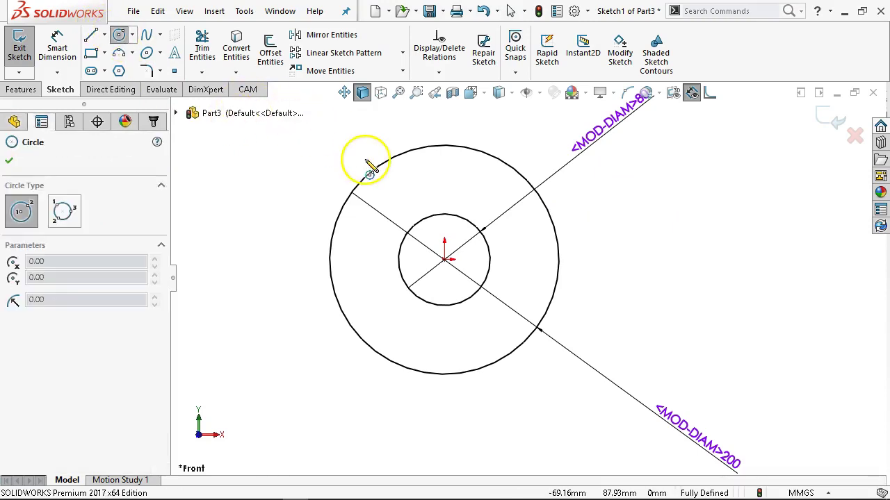
pyautogui.moveTo(372, 176)
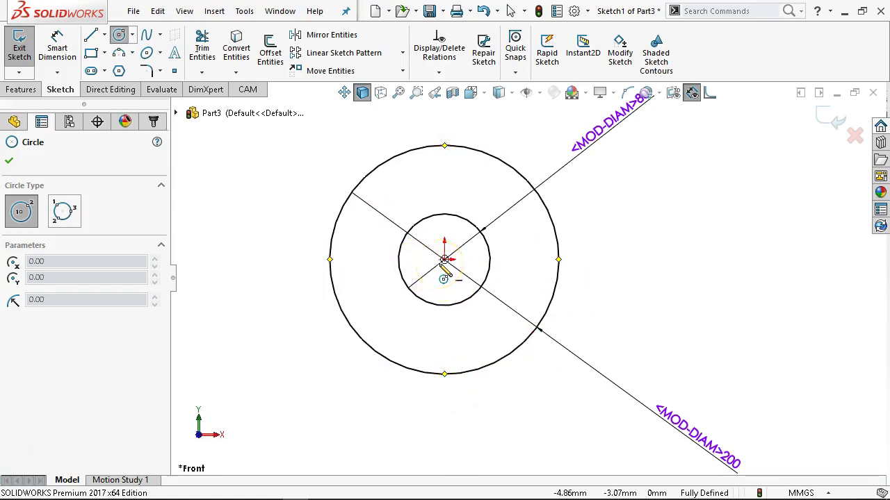
pyautogui.click(212, 220)
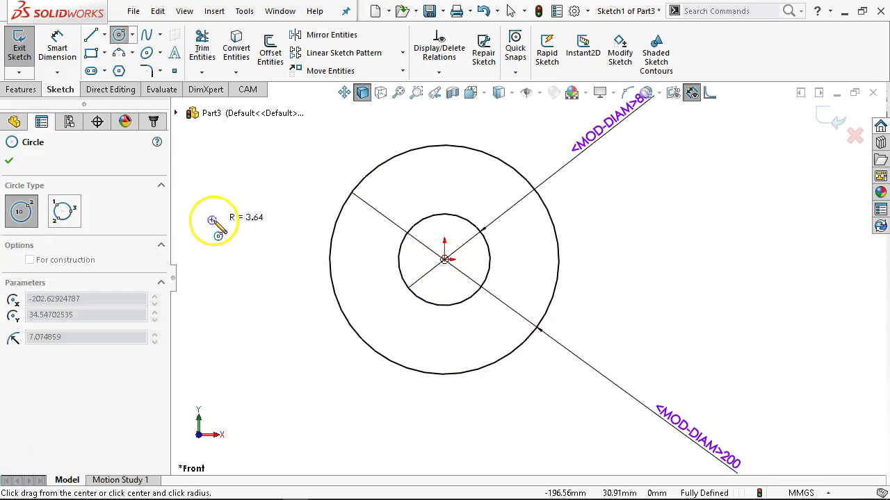
pyautogui.click(233, 240)
pyautogui.rightClick(245, 251)
pyautogui.click(270, 251)
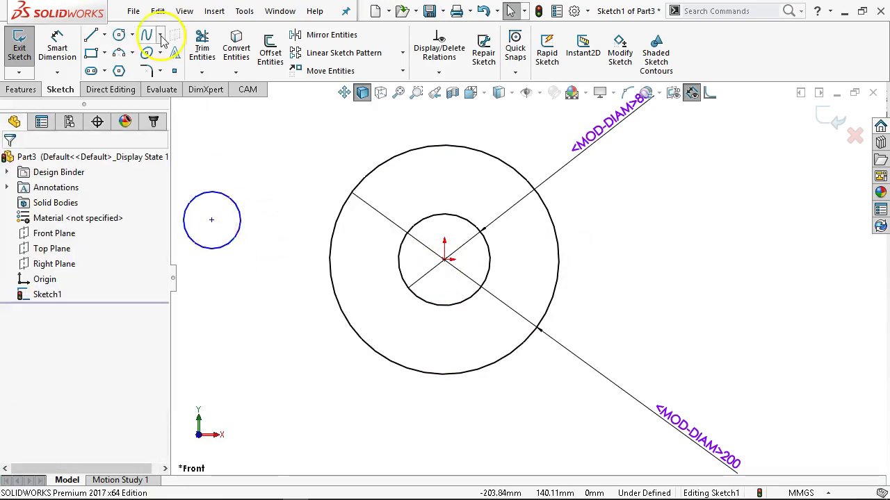
pyautogui.click(174, 71)
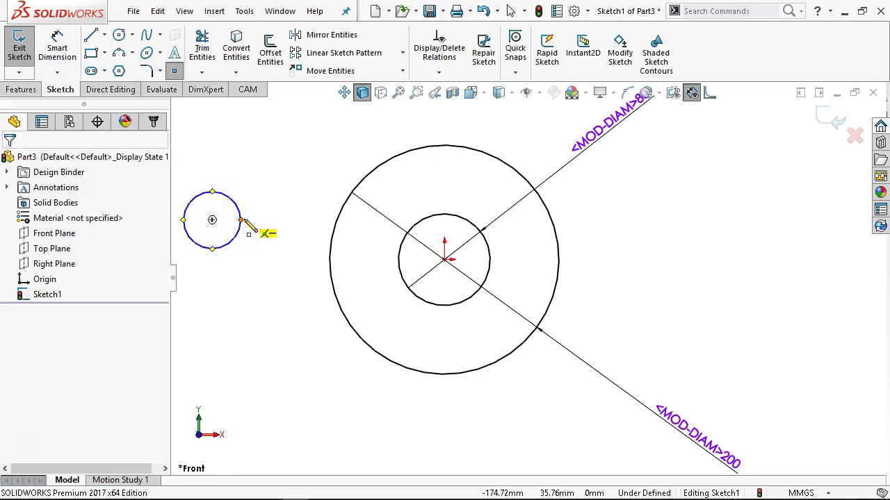
pyautogui.rightClick(285, 180)
pyautogui.click(318, 187)
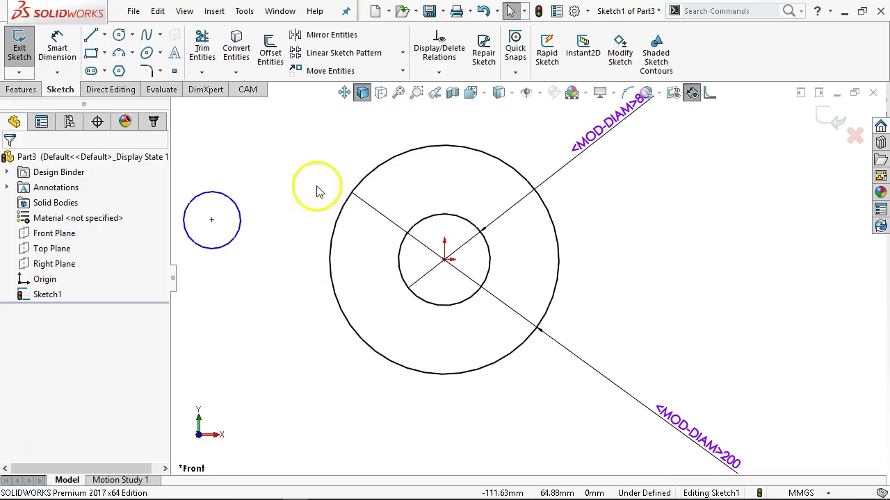
pyautogui.press('Delete')
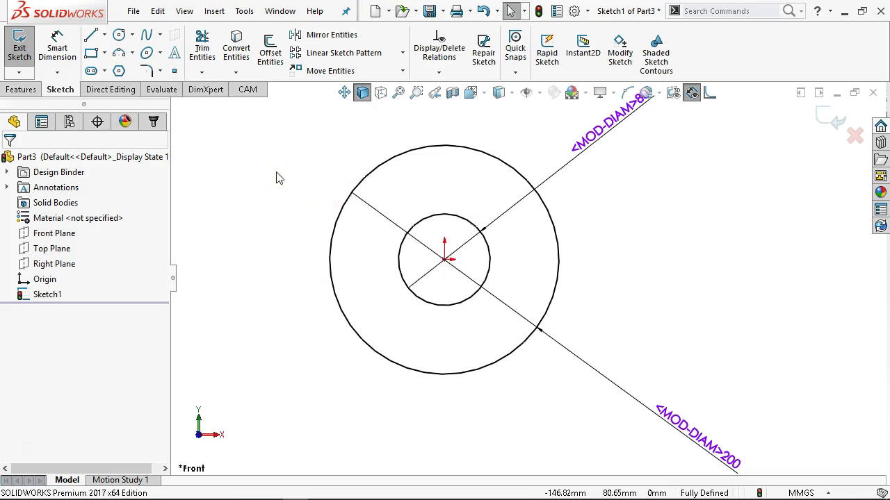
# Sketch a circle about 83 mm in diameter centred on the 200 mm circle's right quadrant point.
pyautogui.click(119, 35)
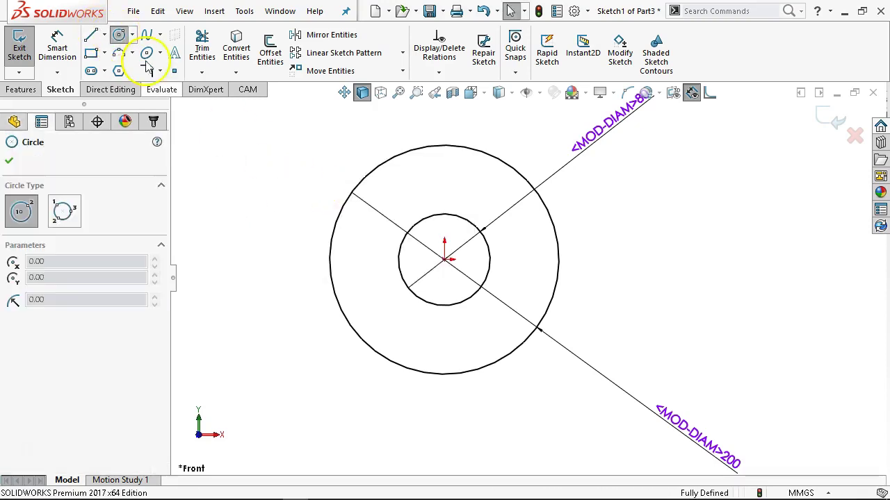
pyautogui.click(558, 260)
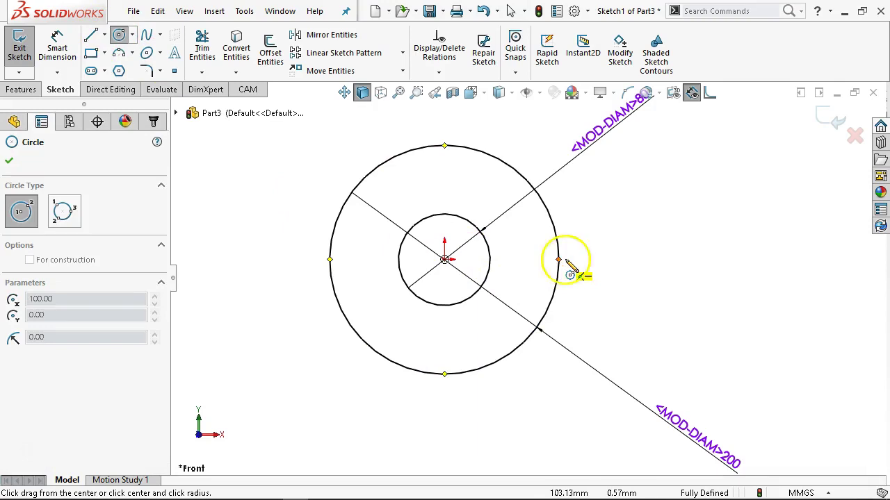
pyautogui.click(605, 260)
pyautogui.rightClick(658, 154)
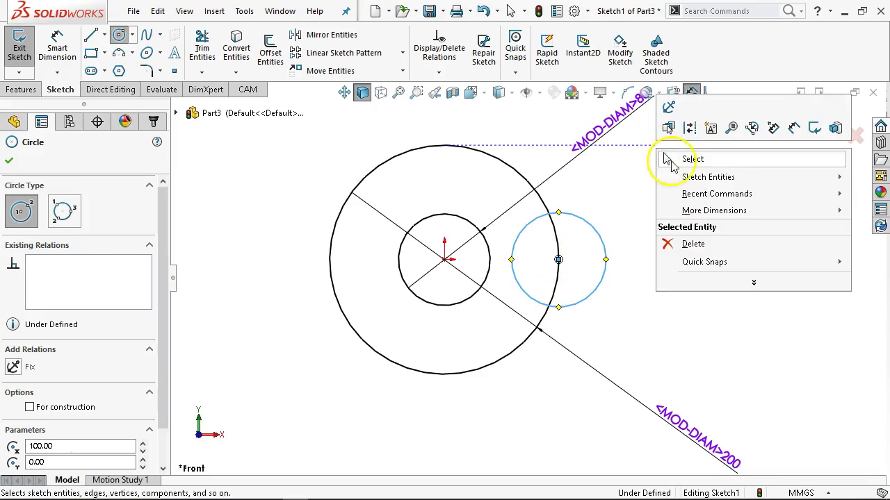
pyautogui.click(692, 159)
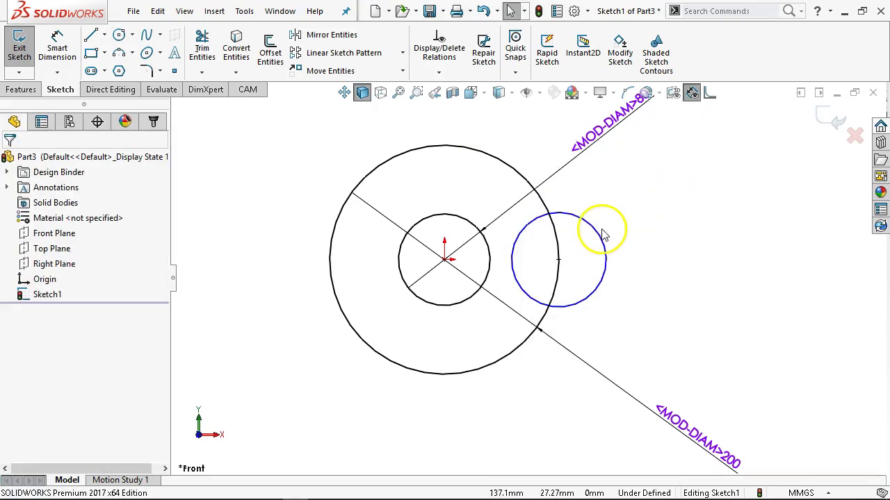
# Dimension the diameter of the circle at the outer circle's right quadrant as 80 mm.
pyautogui.rightClick(612, 197)
pyautogui.click(735, 200)
pyautogui.click(601, 236)
pyautogui.click(647, 207)
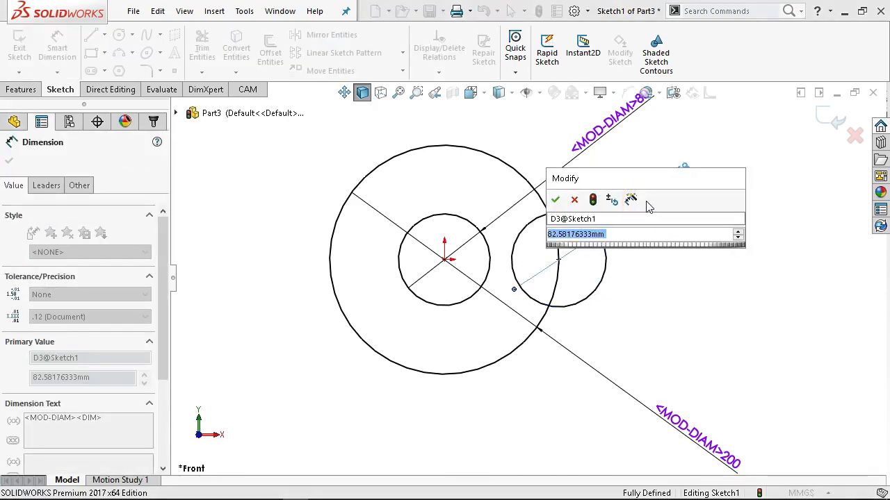
pyautogui.write('80')
pyautogui.press('Return')
pyautogui.click(700, 230)
pyautogui.rightClick(698, 225)
pyautogui.click(732, 267)
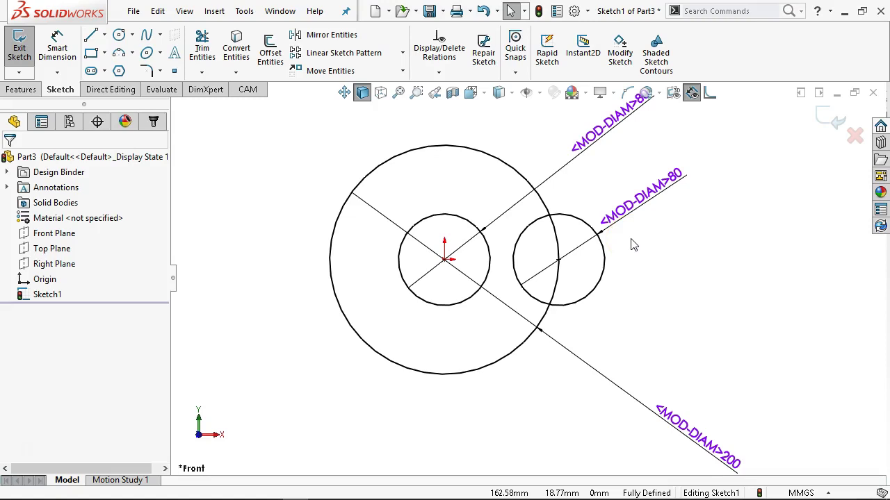
# Circular-pattern the right quadrant circle about the origin with 4 equally spaced instances over 360 degrees.
pyautogui.click(403, 54)
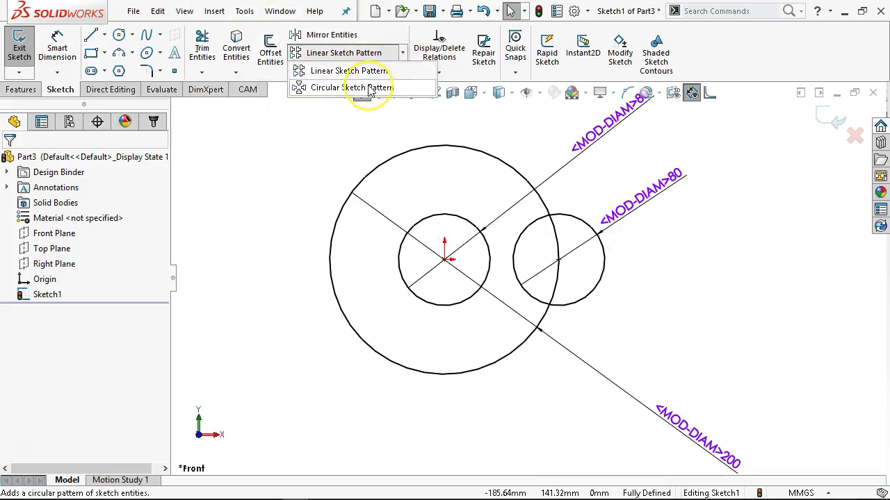
pyautogui.click(365, 87)
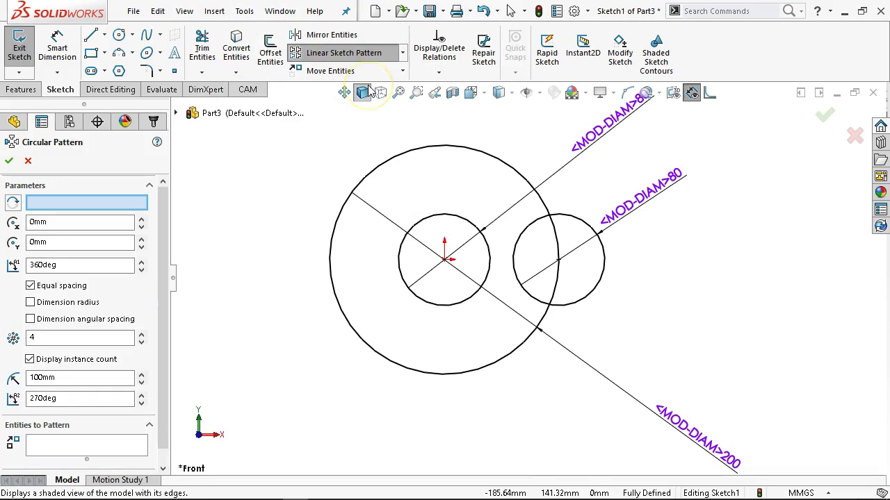
pyautogui.click(108, 202)
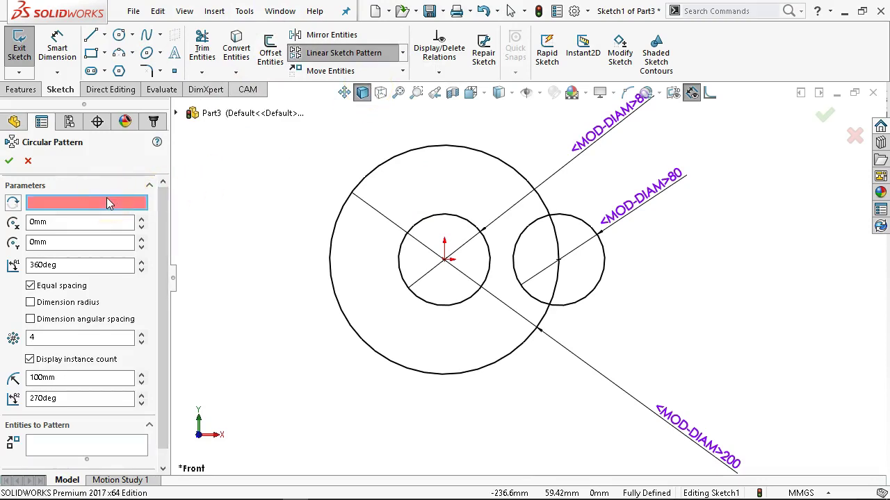
pyautogui.click(443, 262)
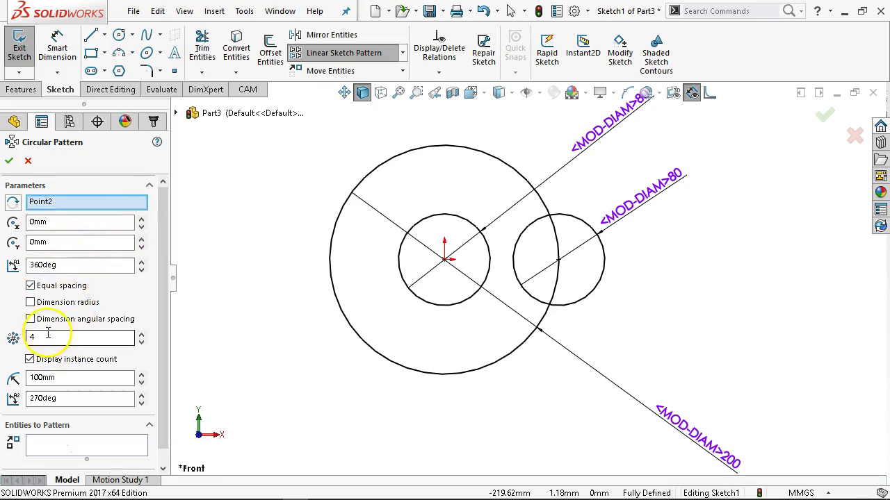
pyautogui.scroll(1, 313, 307)
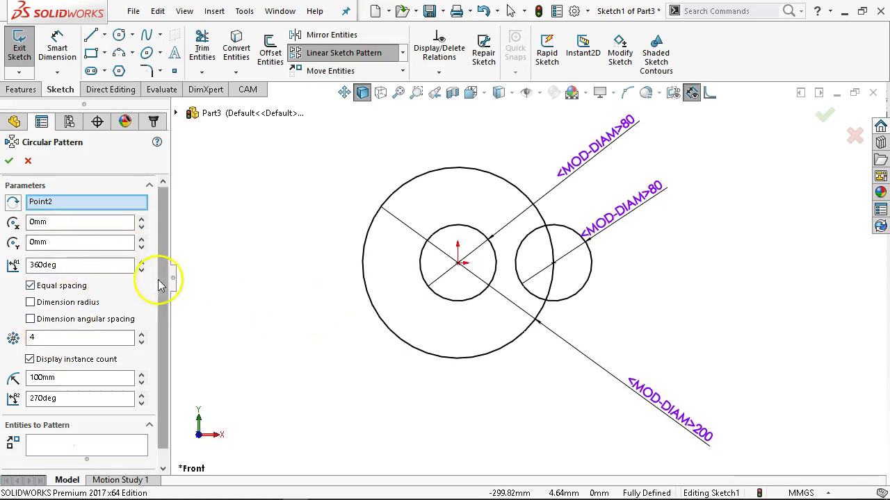
pyautogui.scroll(-1, 168, 347)
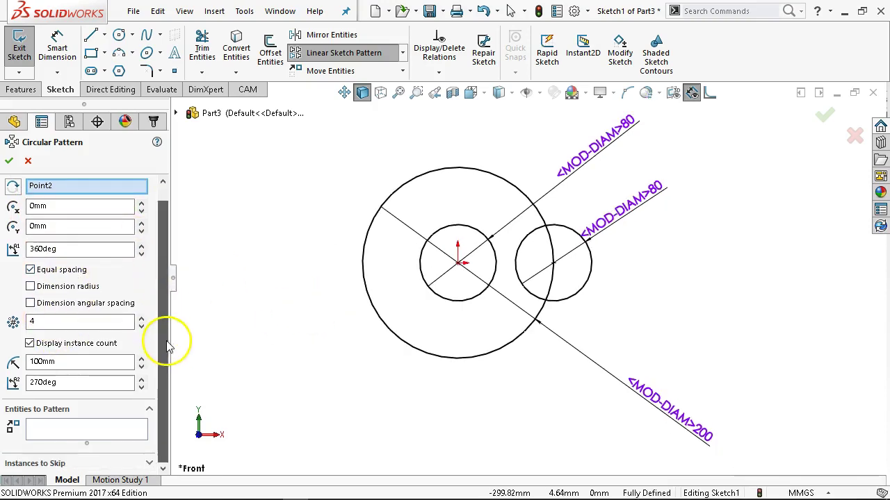
pyautogui.click(121, 432)
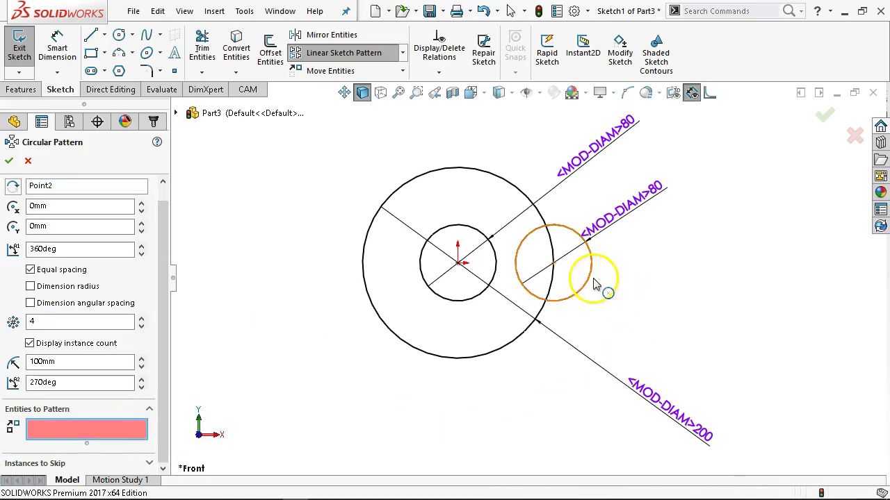
pyautogui.click(568, 298)
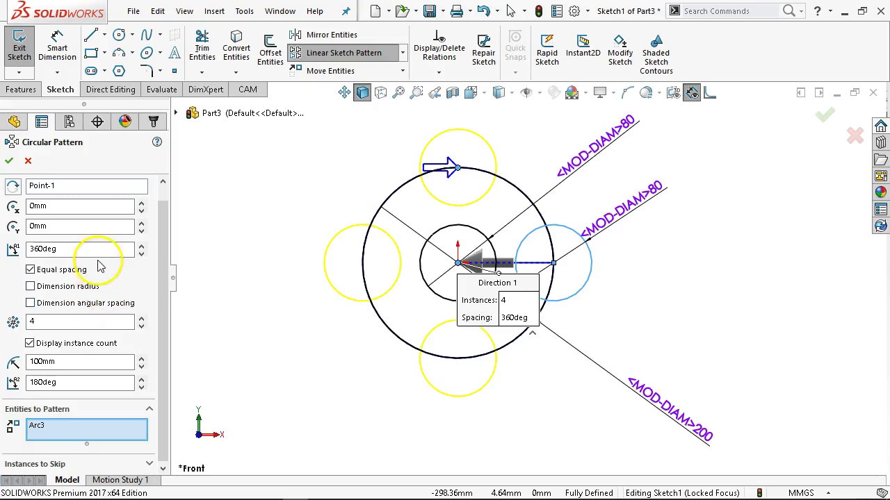
pyautogui.click(10, 162)
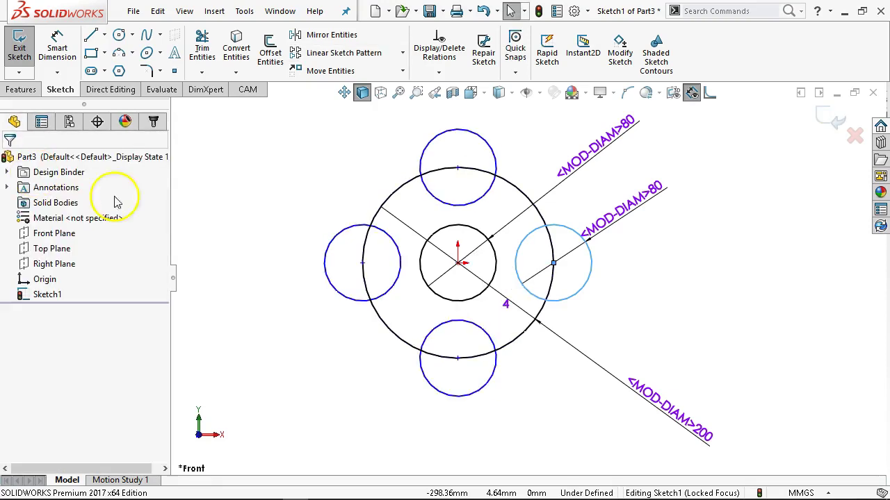
# Pull the upper patterned circle away from the disc outline and locate the pattern's centre point.
pyautogui.click(456, 167)
pyautogui.moveTo(457, 168); pyautogui.dragTo(374, 140)
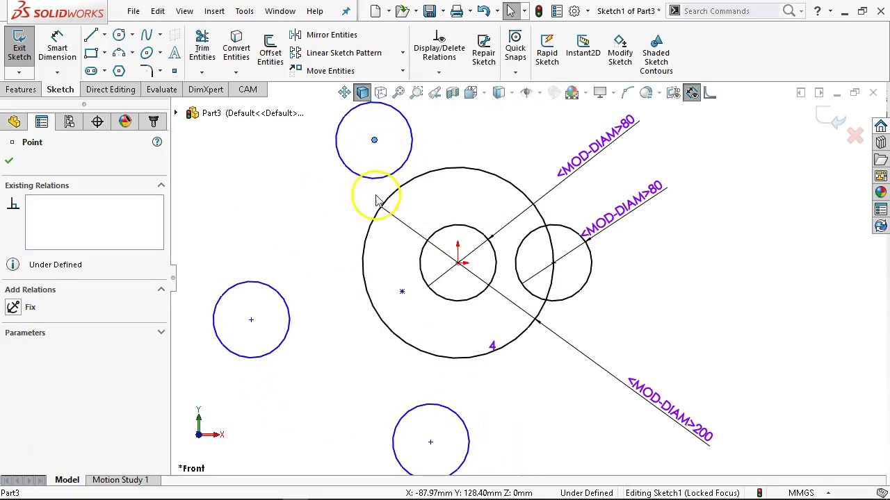
pyautogui.click(399, 300)
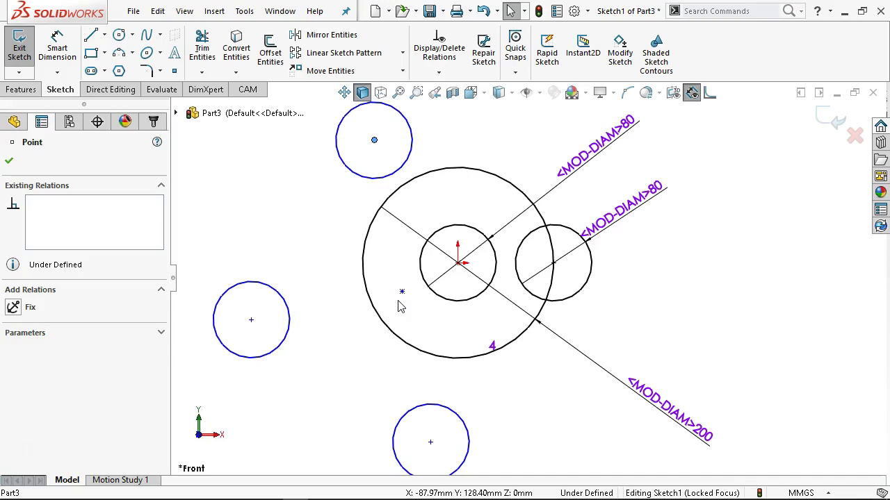
pyautogui.click(401, 282)
pyautogui.click(391, 286)
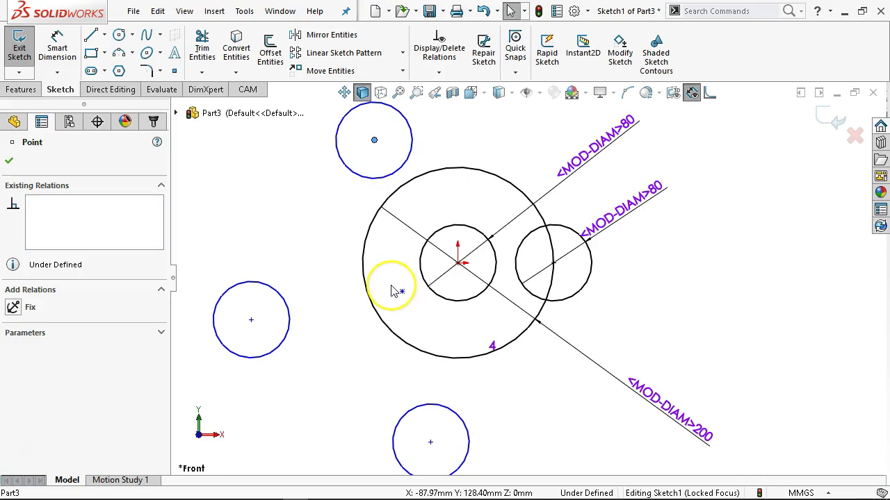
pyautogui.click(400, 292)
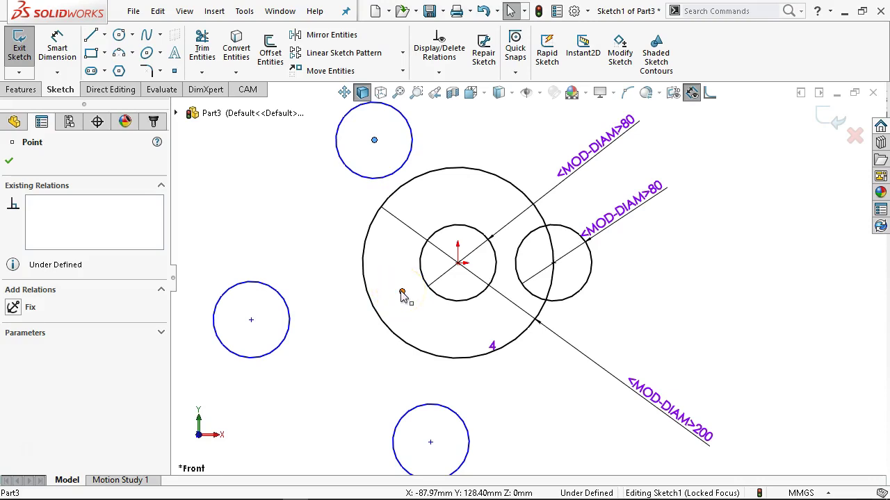
# Place the circular pattern's centre point on the origin and undo that placement.
pyautogui.moveTo(402, 293)
pyautogui.mouseDown()
pyautogui.moveTo(460, 273)
pyautogui.moveTo(459, 266)
pyautogui.mouseUp()
pyautogui.click(390, 323)
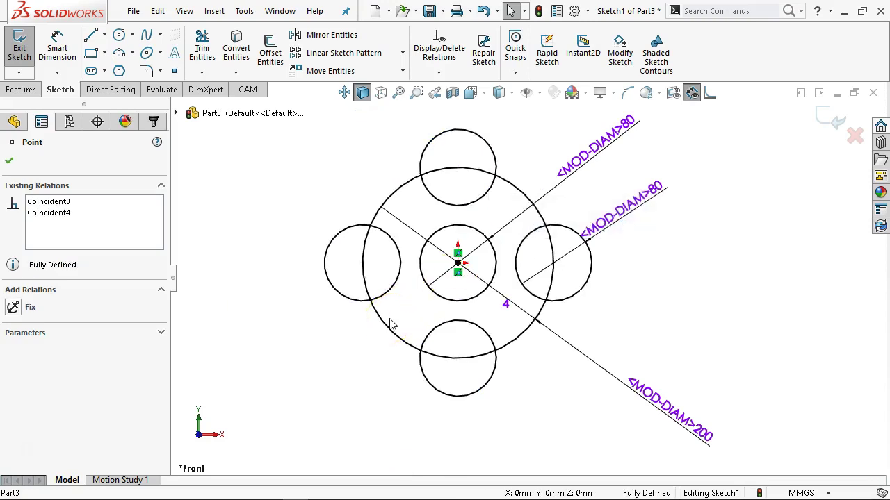
pyautogui.hotkey('ctrl', 'z')
# Delete the circular pattern's loose centre point inside the 200 mm circle.
pyautogui.click(322, 291)
pyautogui.click(338, 288)
pyautogui.click(392, 281)
pyautogui.moveTo(392, 281); pyautogui.dragTo(426, 330)
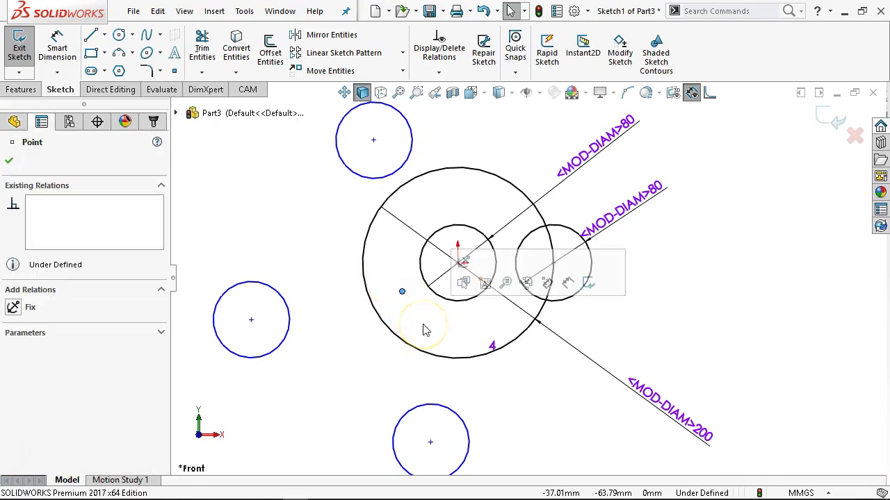
pyautogui.press('Delete')
# Snap the left patterned circle's centre onto the left quadrant point of the 200 mm circle.
pyautogui.click(195, 384)
pyautogui.moveTo(251, 321); pyautogui.dragTo(362, 268)
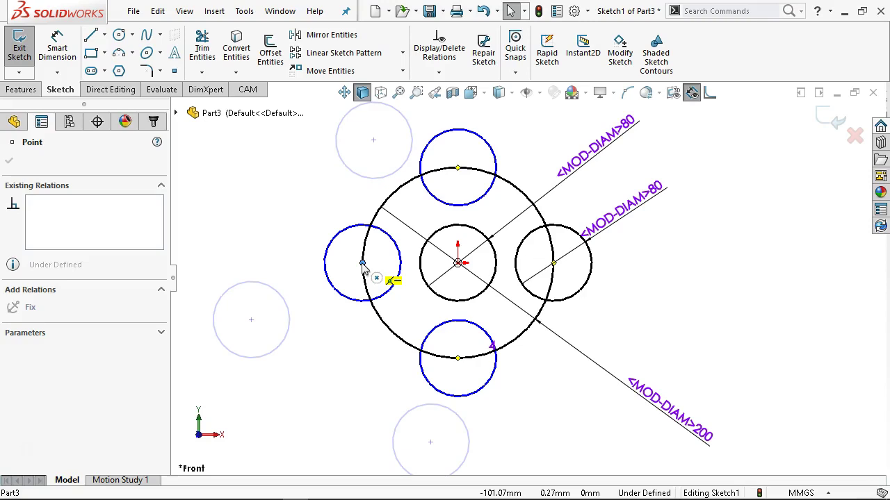
pyautogui.moveTo(364, 270); pyautogui.dragTo(362, 264)
pyautogui.click(313, 341)
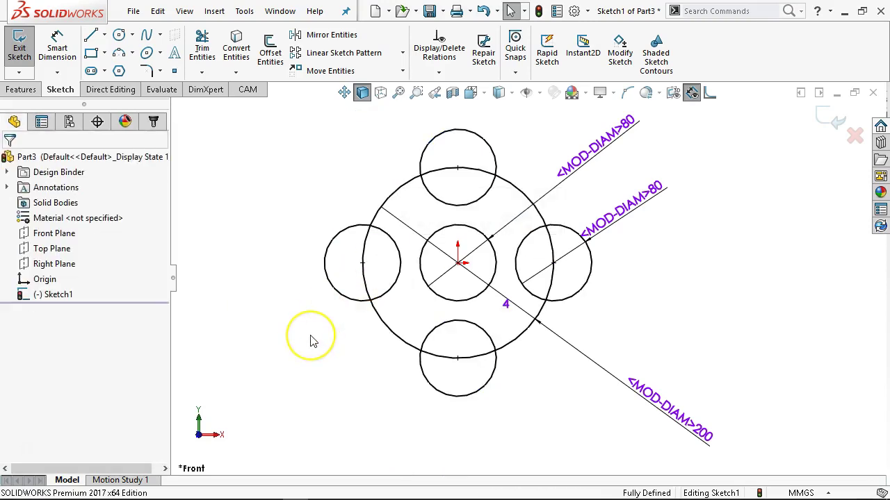
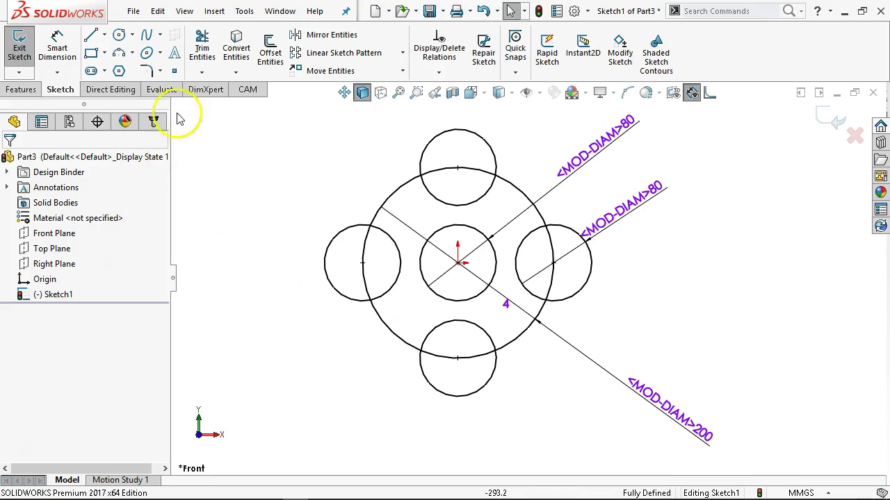
pyautogui.click(22, 90)
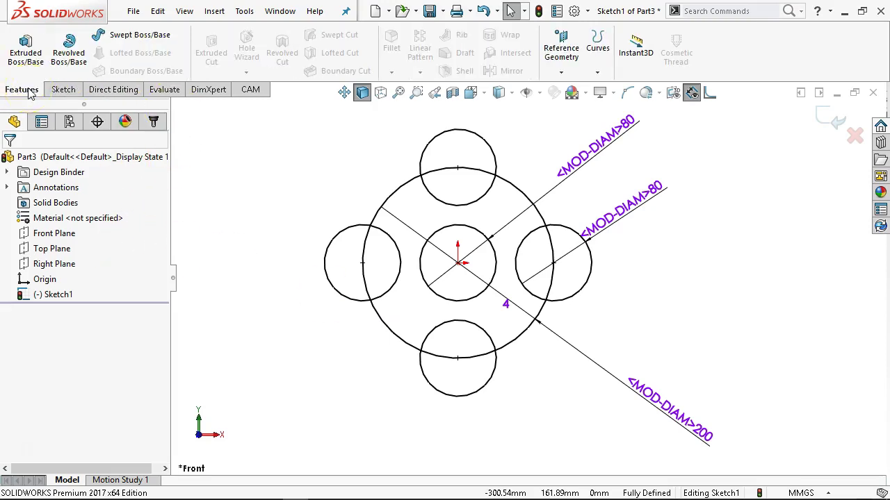
pyautogui.click(25, 48)
pyautogui.click(448, 224)
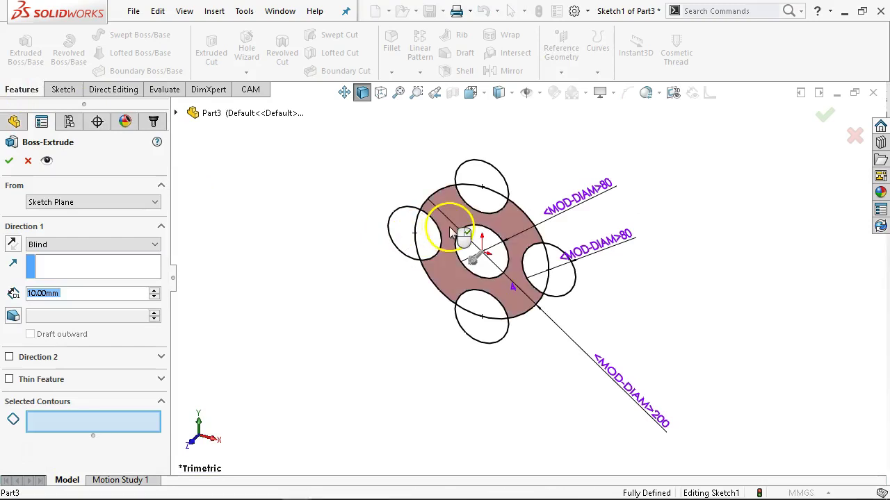
pyautogui.click(452, 233)
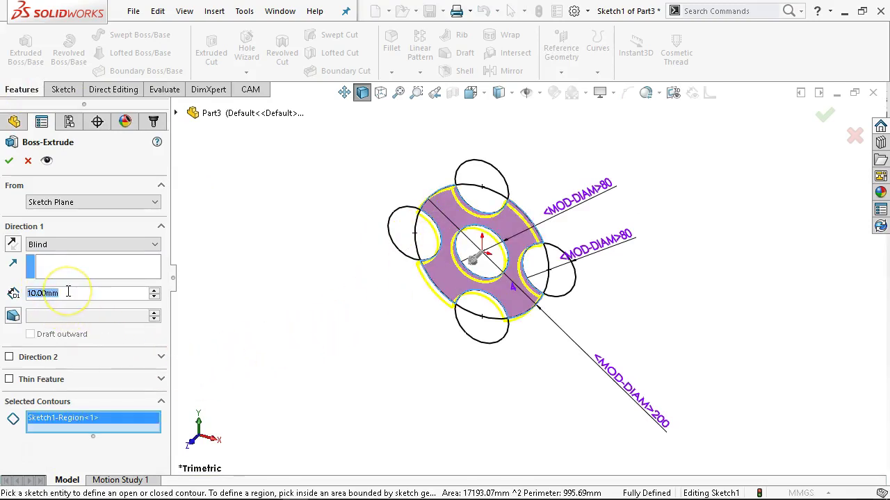
pyautogui.write('15')
pyautogui.press('Return')
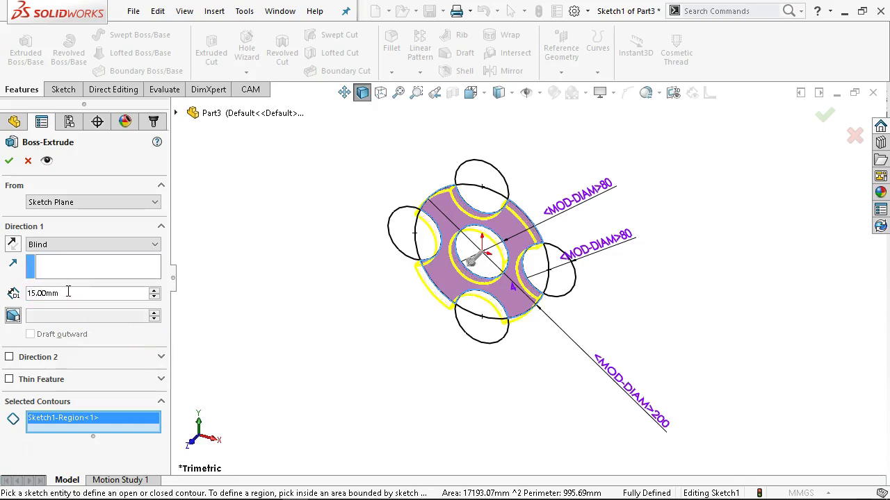
pyautogui.moveTo(278, 268)
pyautogui.mouseDown(button='middle')
pyautogui.moveTo(254, 162)
pyautogui.moveTo(274, 173)
pyautogui.moveTo(321, 105)
pyautogui.moveTo(302, 79)
pyautogui.moveTo(308, 96)
pyautogui.mouseUp(button='middle')
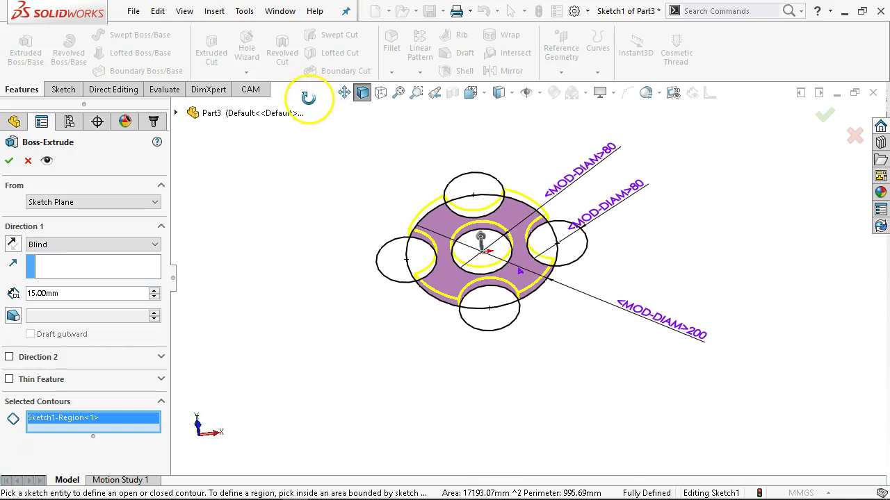
pyautogui.scroll(-2, 464, 254)
pyautogui.scroll(-2, 464, 253)
pyautogui.scroll(2, 471, 250)
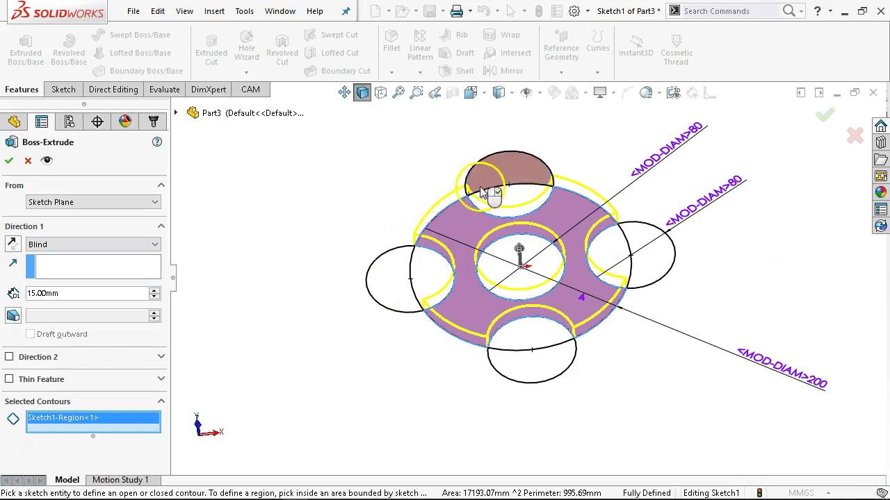
pyautogui.click(28, 161)
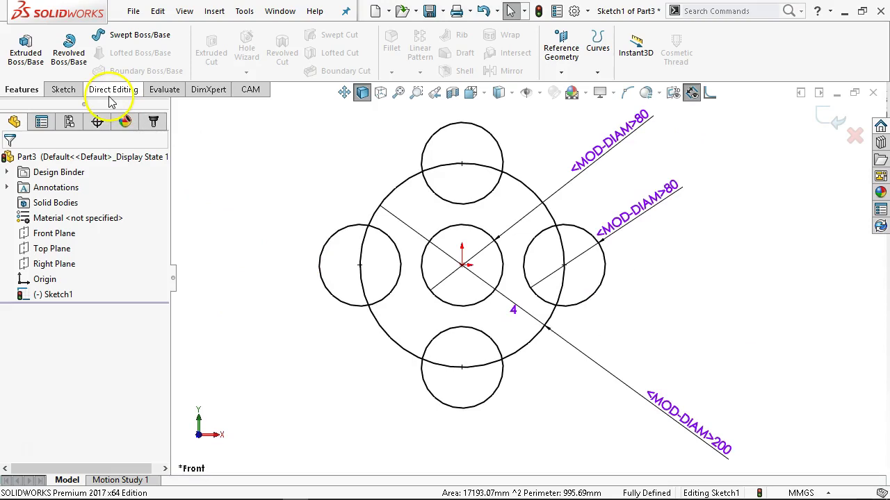
# Try Power trim on the outer arcs of the four patterned circles and the disc outline inside the right circle, and undo it.
pyautogui.click(64, 89)
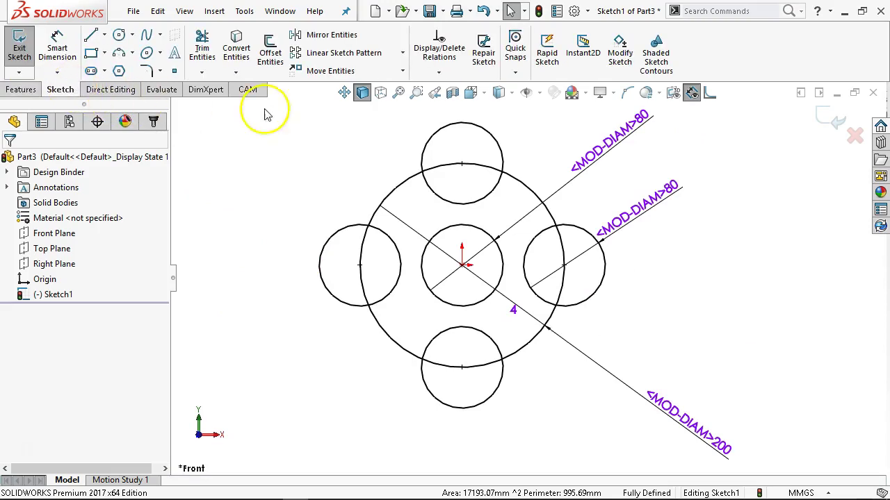
pyautogui.click(201, 50)
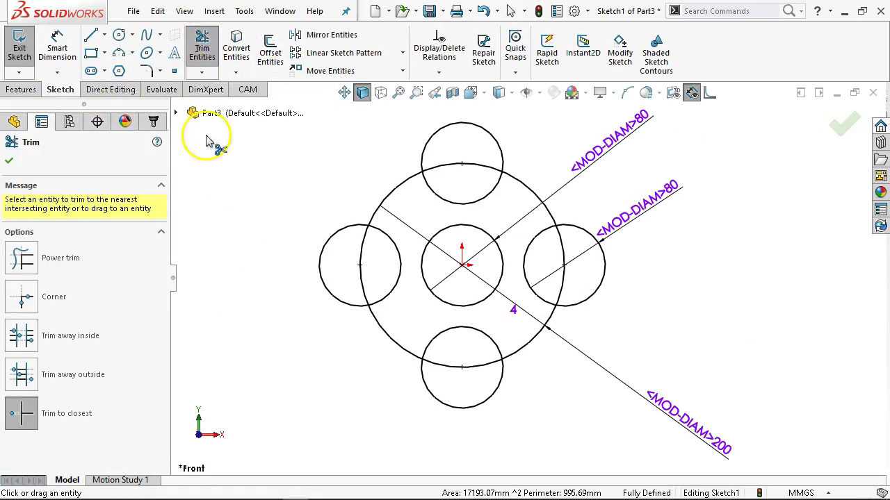
pyautogui.click(65, 269)
pyautogui.moveTo(471, 191)
pyautogui.mouseDown()
pyautogui.moveTo(512, 139)
pyautogui.moveTo(390, 150)
pyautogui.moveTo(322, 248)
pyautogui.moveTo(357, 354)
pyautogui.moveTo(480, 419)
pyautogui.moveTo(580, 403)
pyautogui.moveTo(591, 305)
pyautogui.moveTo(621, 290)
pyautogui.moveTo(560, 292)
pyautogui.moveTo(621, 318)
pyautogui.mouseUp()
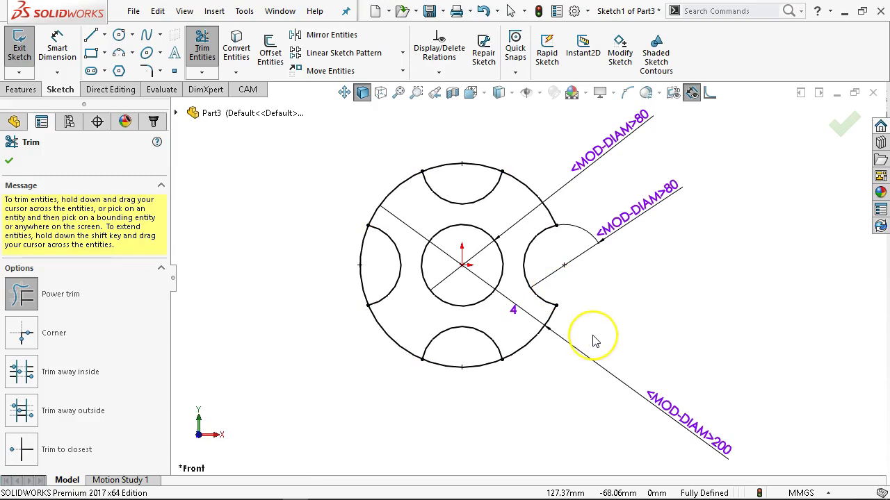
pyautogui.hotkey('ctrl', 'z')
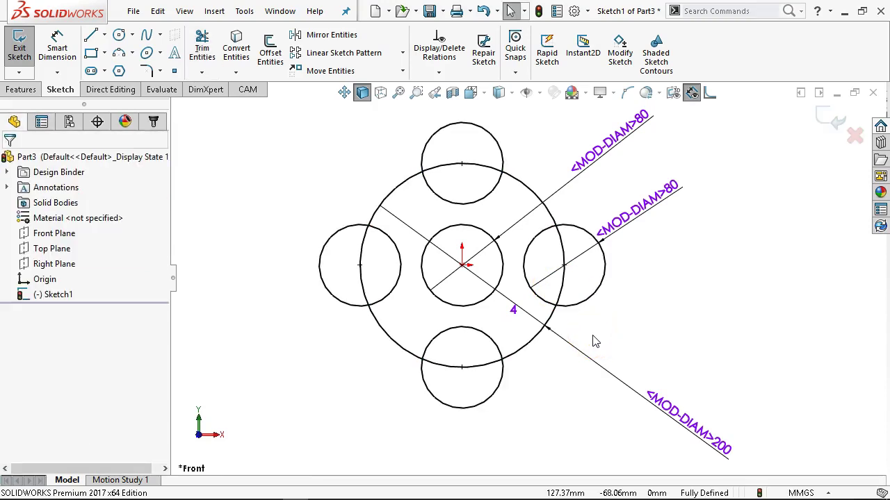
# Using Trim to closest, remove the left circle's outer arc and the disc outline segment inside that circle.
pyautogui.click(209, 47)
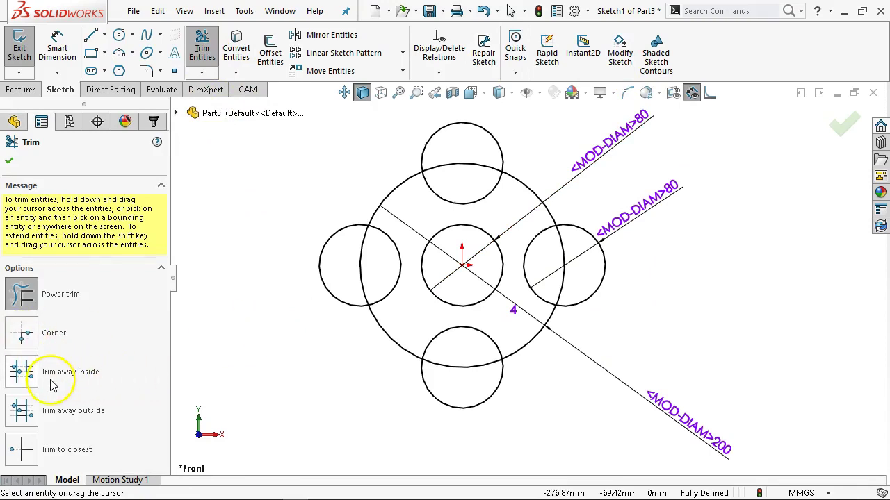
pyautogui.click(19, 453)
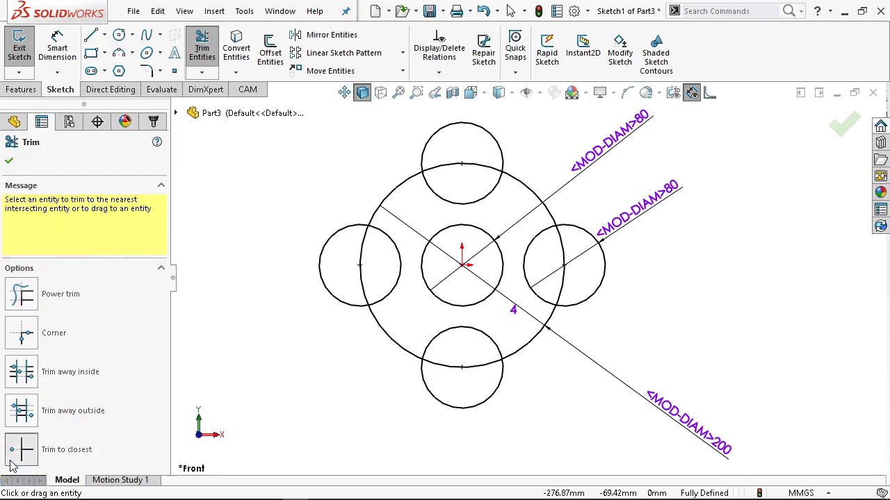
pyautogui.click(369, 295)
pyautogui.click(363, 285)
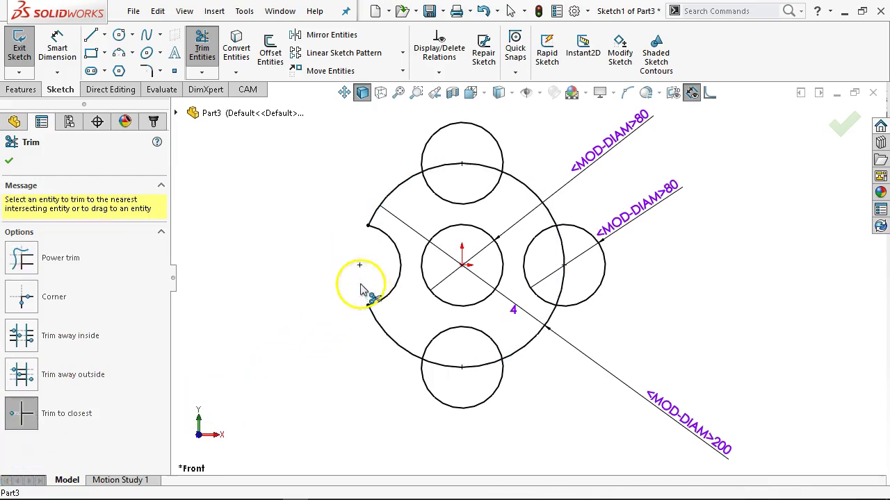
# Try trimming the upper circle's outer arc and the disc outline segment inside it, and undo both trims.
pyautogui.click(427, 147)
pyautogui.click(439, 174)
pyautogui.click(438, 167)
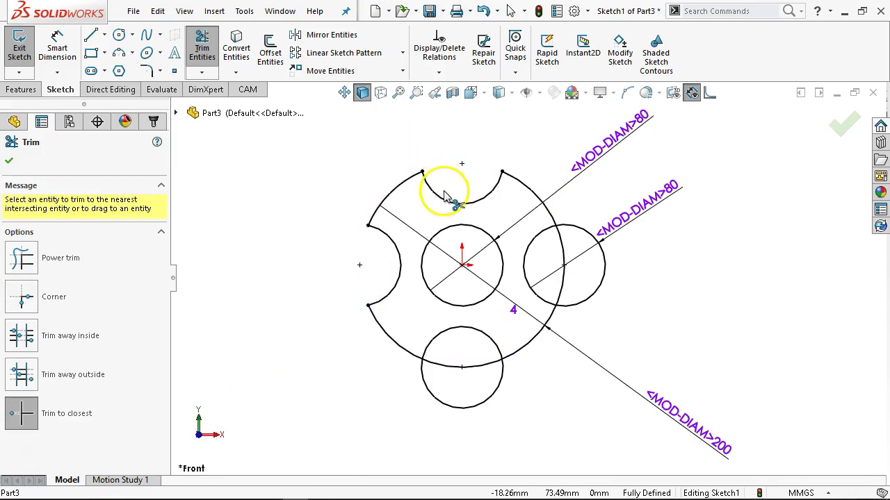
pyautogui.hotkey('ctrl', 'z')
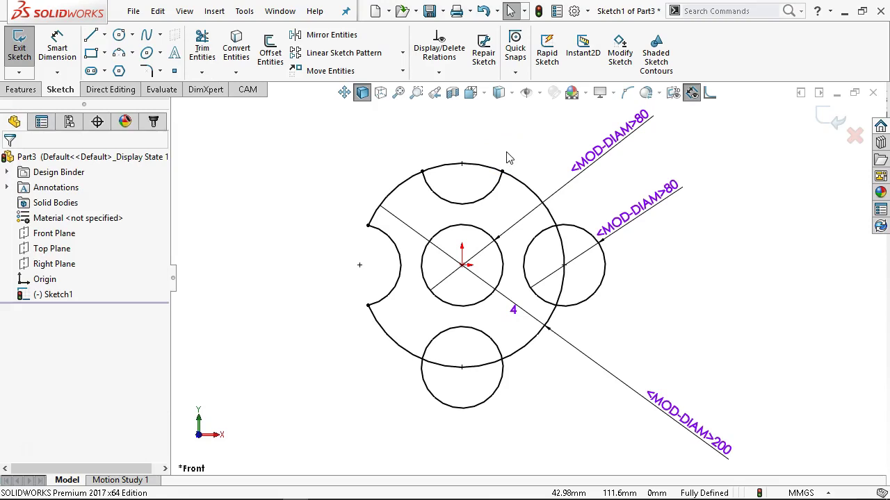
pyautogui.hotkey('ctrl', 'z')
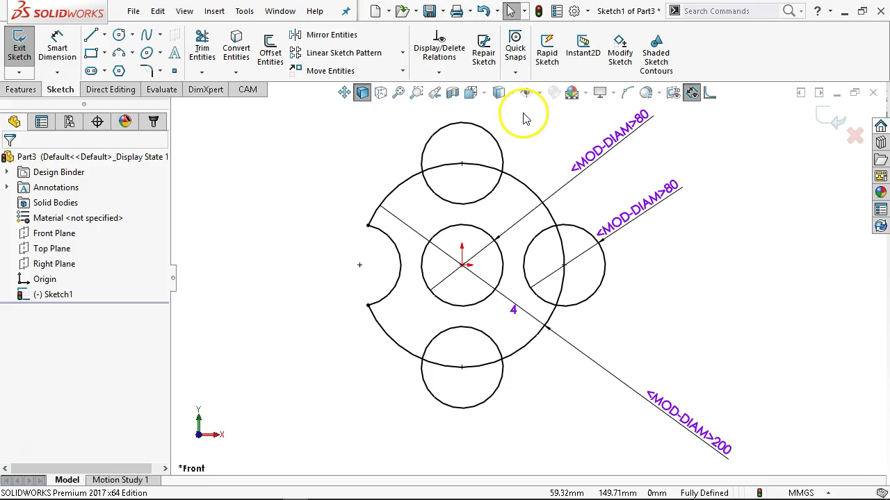
# Trim the outer arcs and enclosed disc outline segments at the upper, right and lower circles, leaving only concave cutouts.
pyautogui.click(201, 48)
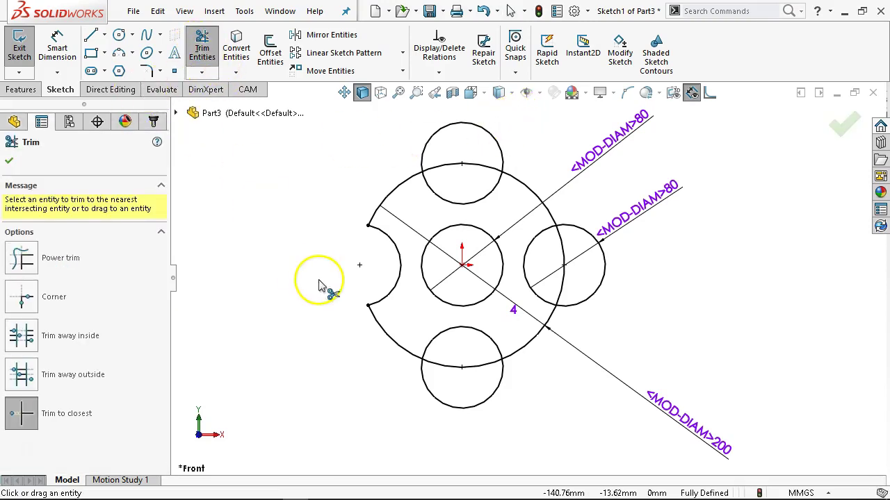
pyautogui.click(456, 132)
pyautogui.click(453, 167)
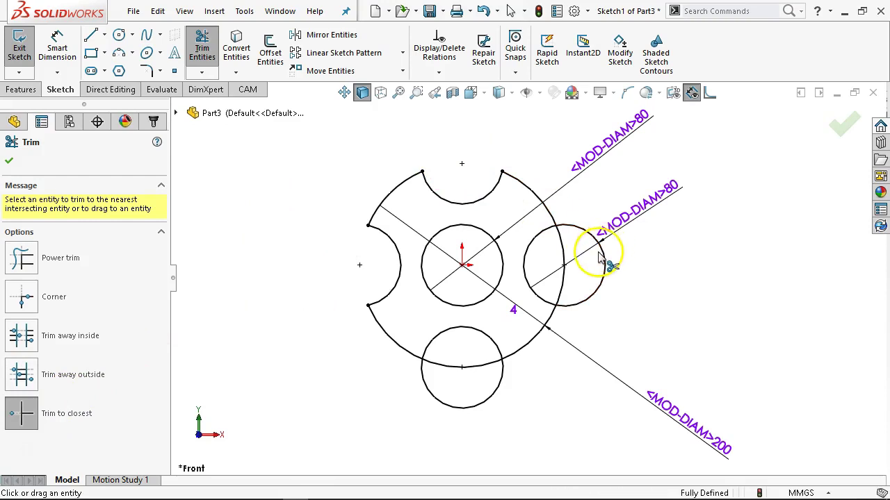
pyautogui.click(563, 252)
pyautogui.click(574, 233)
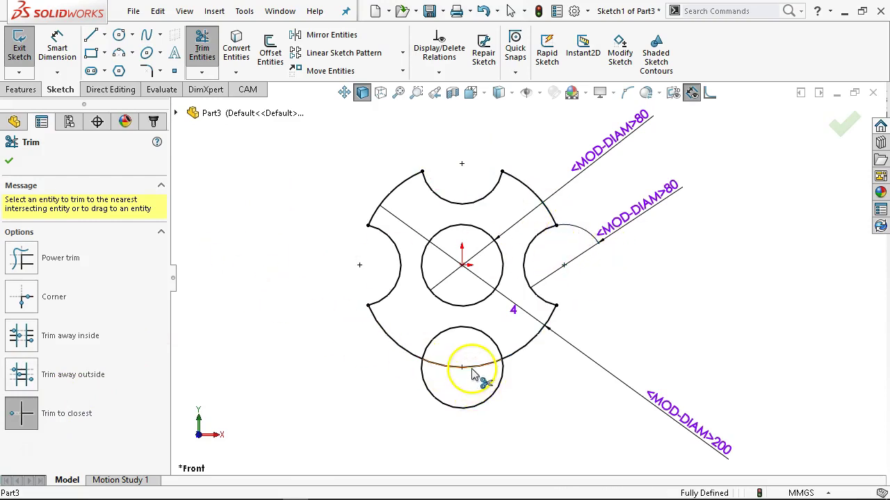
pyautogui.click(483, 407)
pyautogui.rightClick(274, 270)
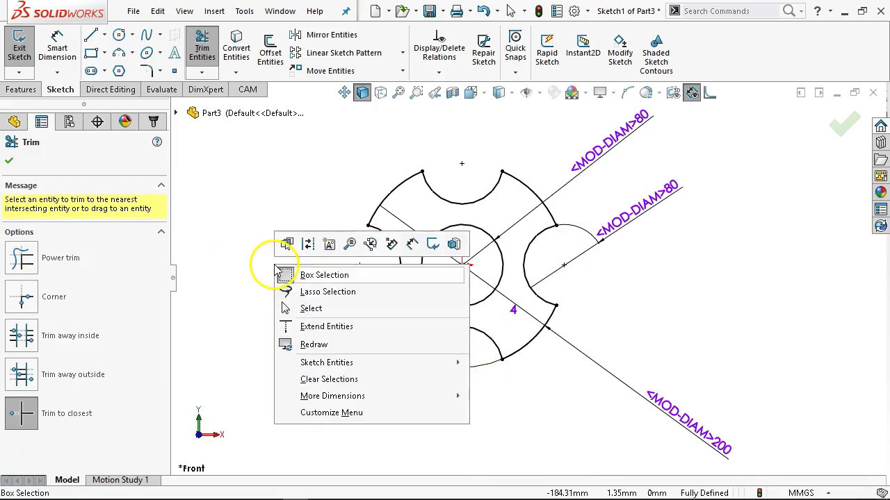
pyautogui.click(310, 306)
# Reposition the centre hole's diameter dimension left of the disc, the outline's dimension closer in, and the right cutout's dimension lower.
pyautogui.moveTo(638, 118); pyautogui.dragTo(287, 228)
pyautogui.moveTo(638, 396); pyautogui.dragTo(586, 346)
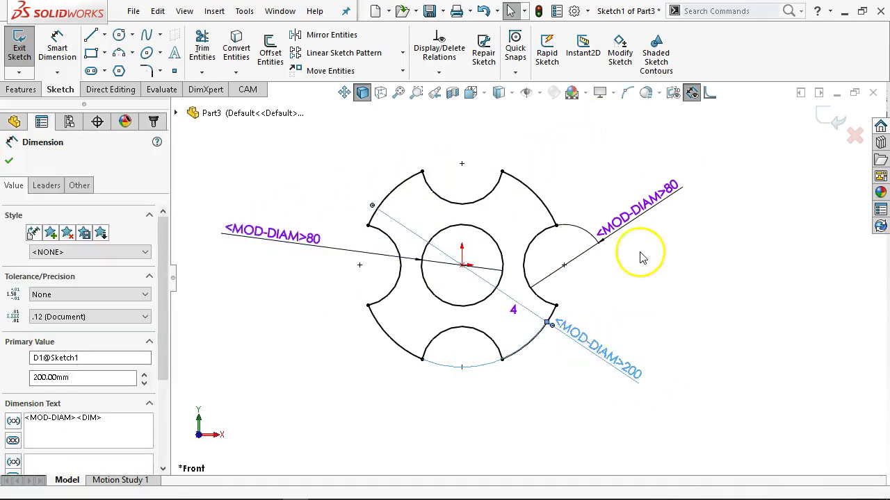
pyautogui.moveTo(646, 225); pyautogui.dragTo(628, 299)
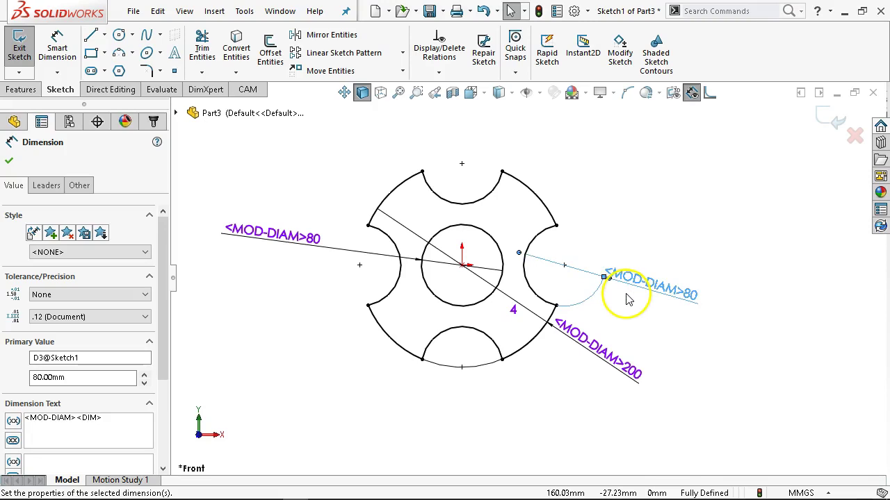
# Flip the arrows of the right cutout's 80 mm diameter dimension to the inside of its arc.
pyautogui.click(613, 299)
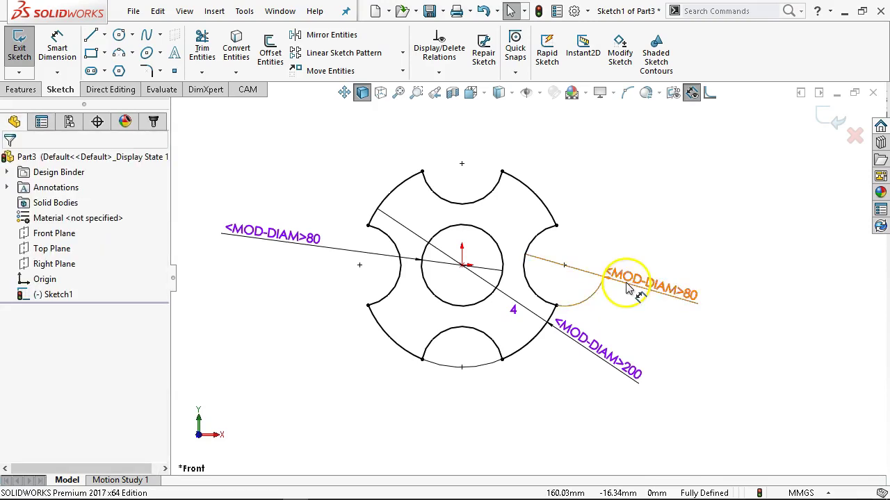
pyautogui.click(628, 290)
pyautogui.scroll(-3, 605, 306)
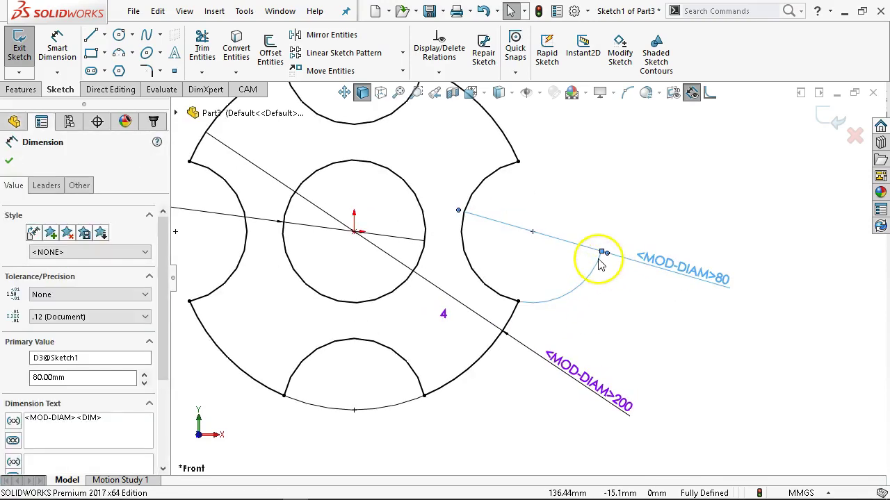
pyautogui.click(607, 276)
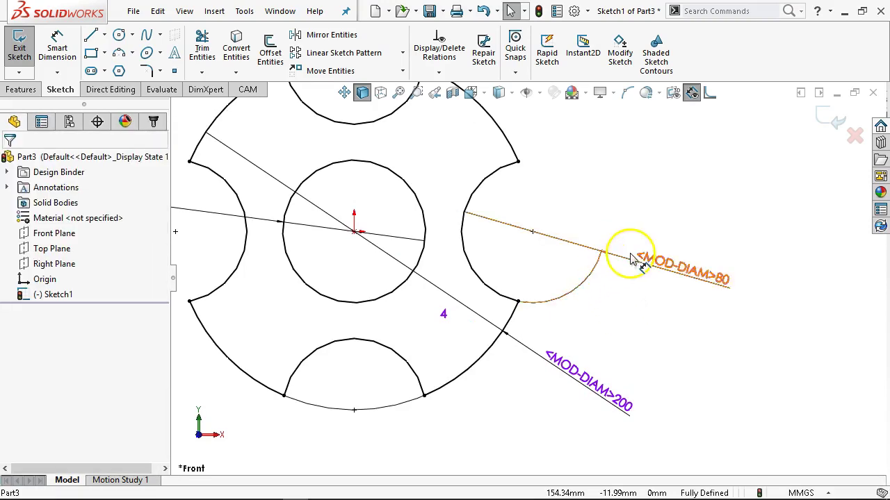
pyautogui.click(608, 257)
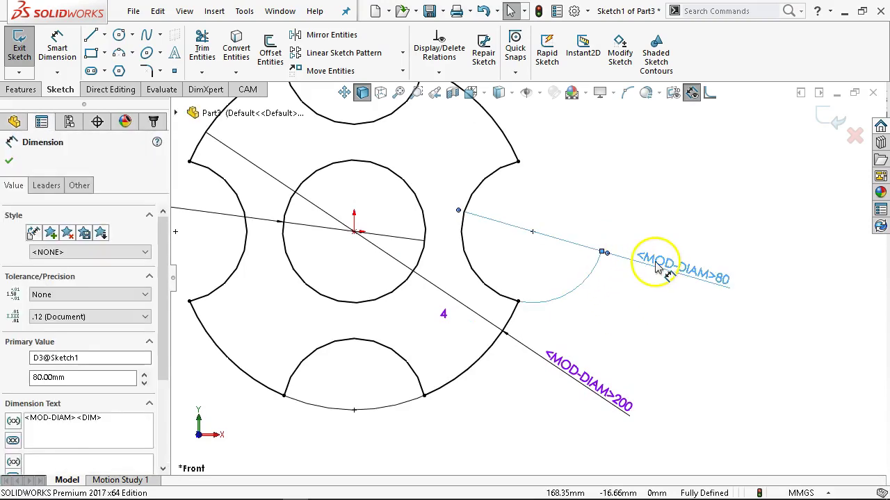
pyautogui.click(618, 292)
pyautogui.moveTo(639, 264)
pyautogui.mouseDown()
pyautogui.moveTo(678, 279)
pyautogui.moveTo(562, 304)
pyautogui.moveTo(441, 252)
pyautogui.moveTo(501, 224)
pyautogui.moveTo(606, 216)
pyautogui.moveTo(497, 203)
pyautogui.moveTo(576, 250)
pyautogui.moveTo(640, 234)
pyautogui.moveTo(687, 237)
pyautogui.moveTo(679, 272)
pyautogui.mouseUp()
pyautogui.scroll(2, 566, 291)
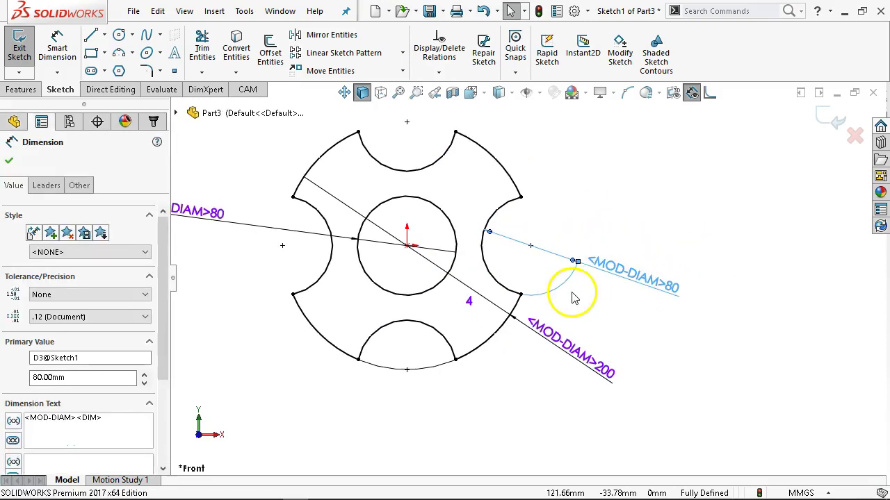
# Display the right cutout's dimension as radius R40 and the disc outline's dimension as radius R100.
pyautogui.click(63, 187)
pyautogui.click(36, 277)
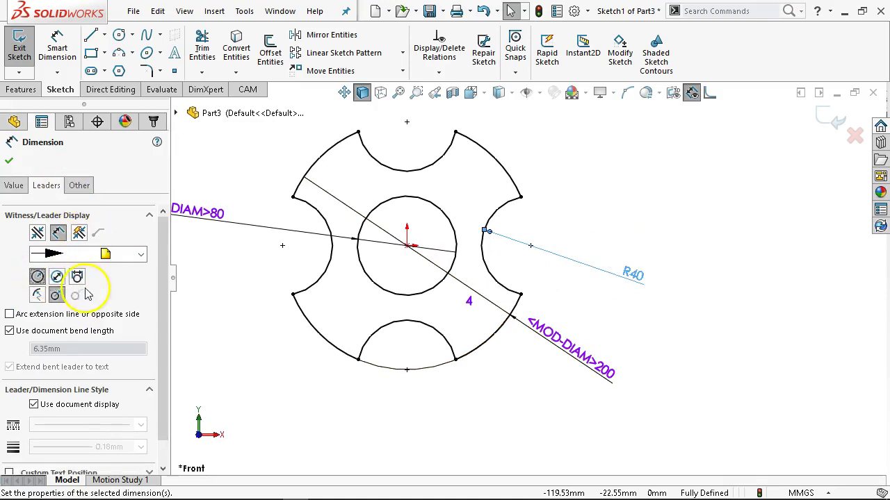
pyautogui.click(571, 351)
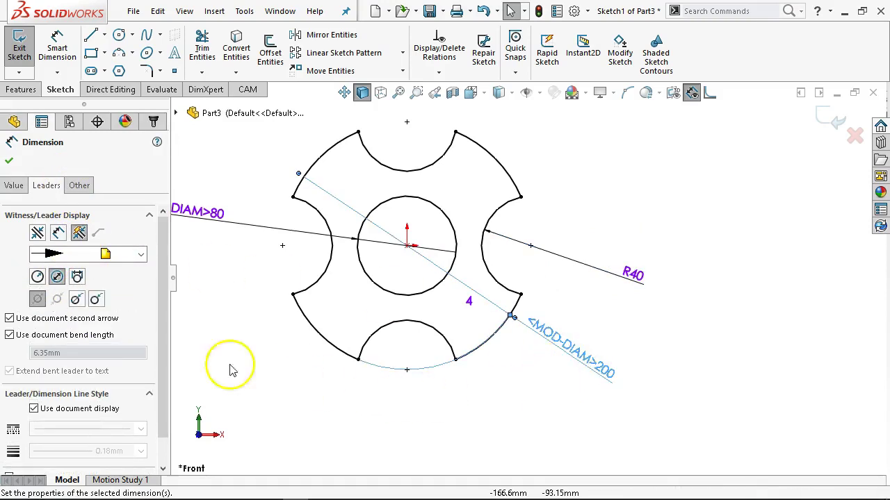
pyautogui.click(37, 277)
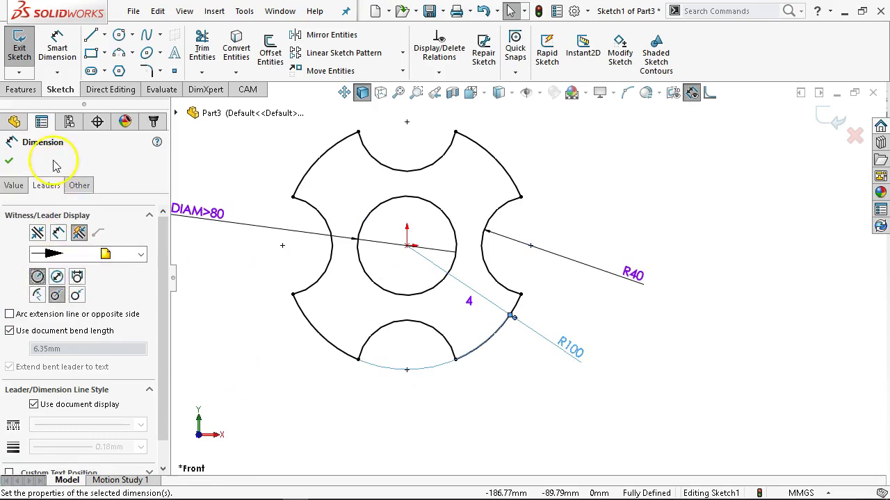
pyautogui.click(479, 403)
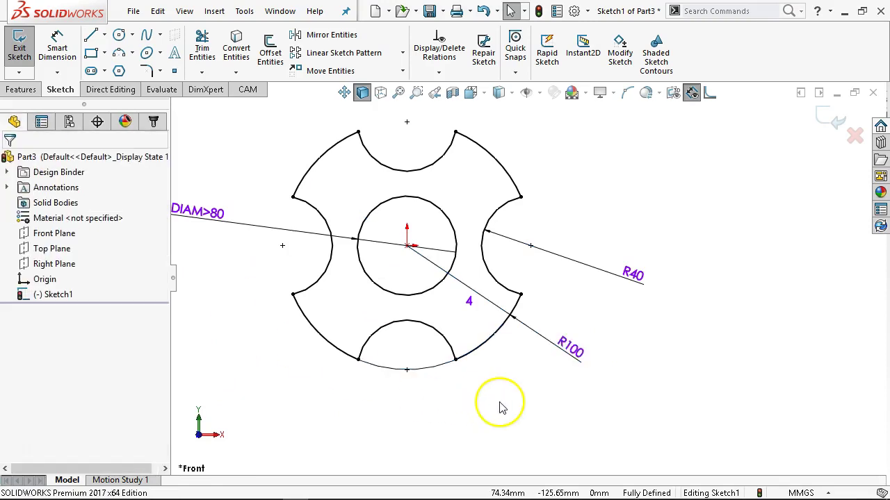
# Flip the arrow of the R100 dimension to the inner side of the disc outline.
pyautogui.click(522, 328)
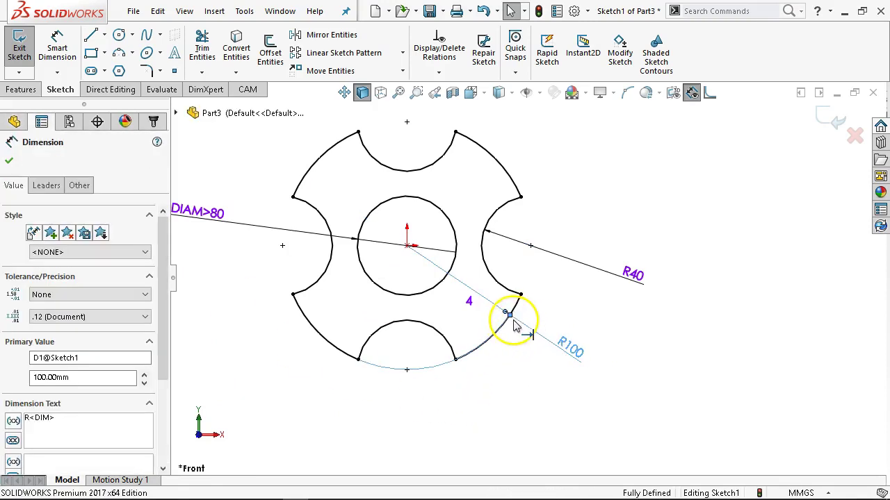
pyautogui.click(515, 359)
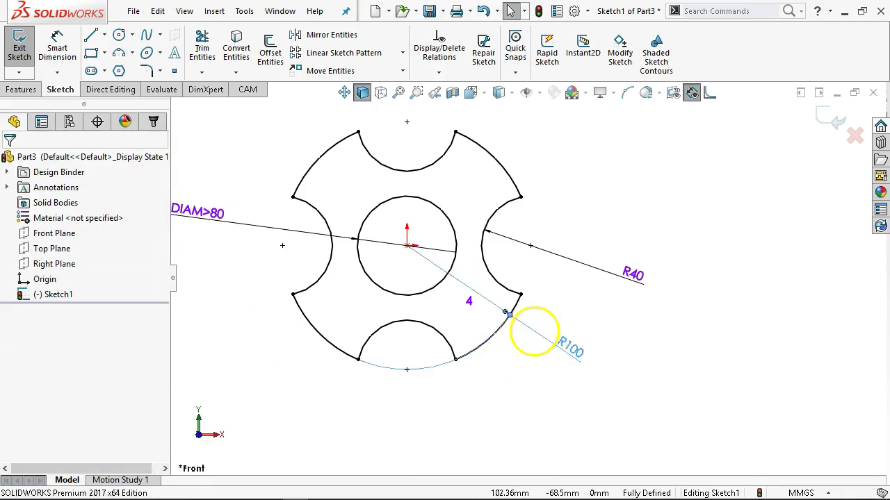
pyautogui.click(529, 331)
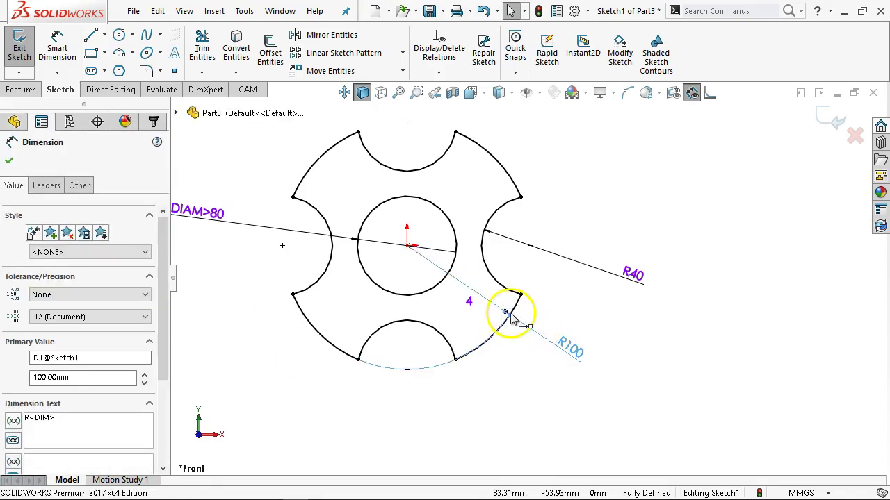
# Flip the arrow of the R100 dimension to the outer side of the disc outline.
pyautogui.click(526, 359)
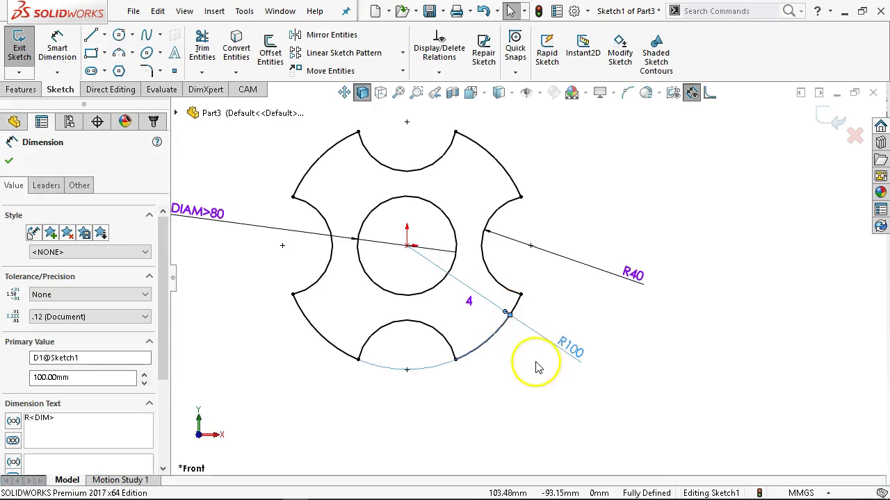
pyautogui.click(522, 326)
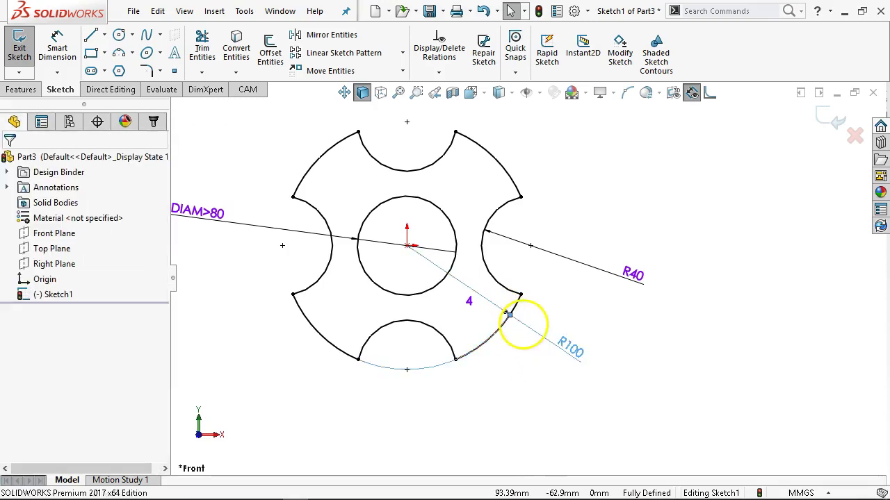
pyautogui.click(517, 348)
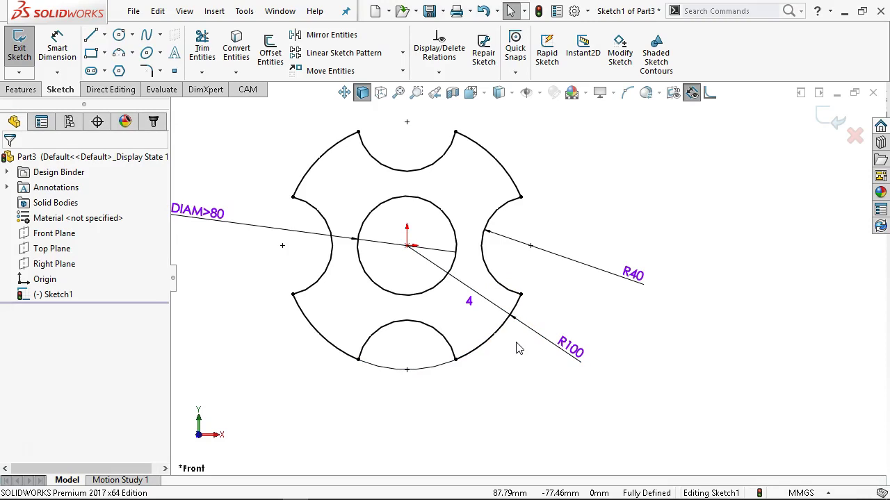
# Reposition the R100, R40 and centre hole diameter dimensions closer to the disc, with R100 at its lower right and the diameter at its upper left.
pyautogui.moveTo(567, 351); pyautogui.dragTo(604, 317)
pyautogui.click(590, 338)
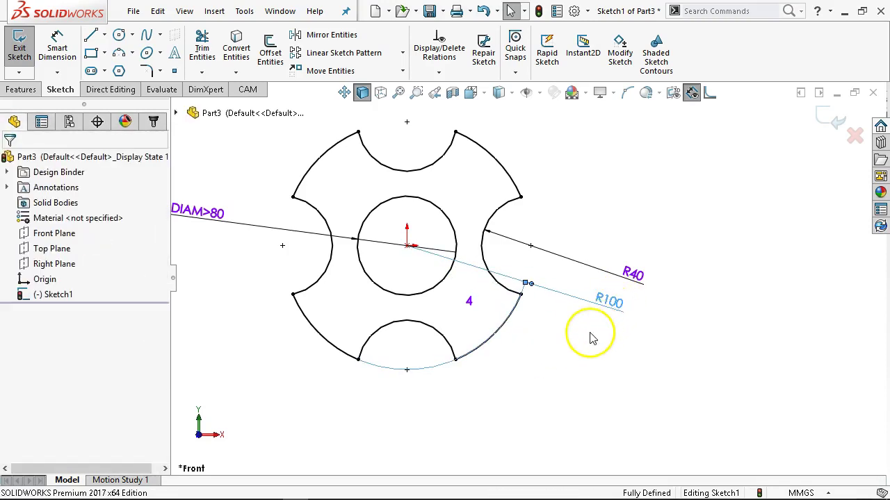
pyautogui.moveTo(638, 274); pyautogui.dragTo(595, 260)
pyautogui.moveTo(624, 299)
pyautogui.mouseDown()
pyautogui.moveTo(577, 323)
pyautogui.moveTo(563, 349)
pyautogui.mouseUp()
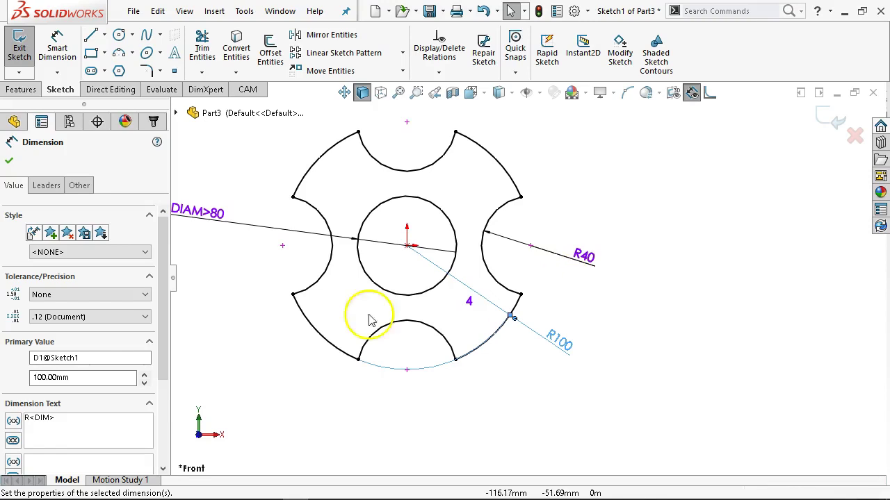
pyautogui.moveTo(184, 218); pyautogui.dragTo(253, 190)
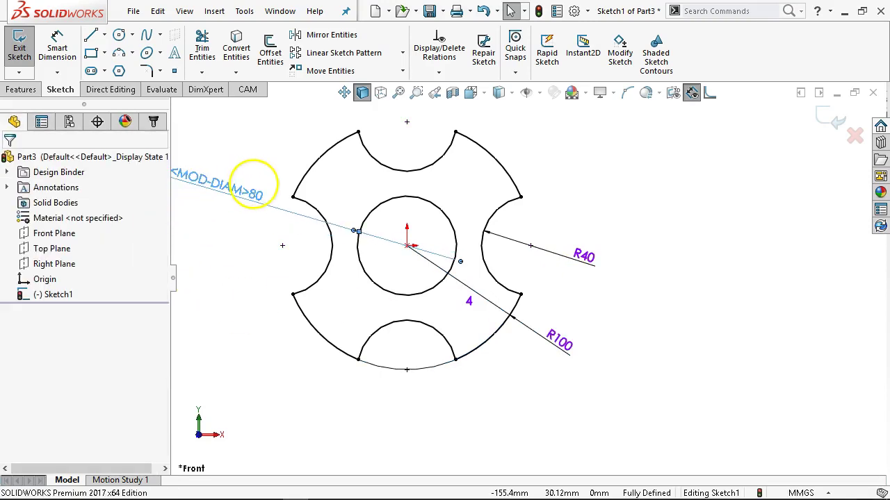
# Extrude the disc sketch to a blind depth of 15 mm and expand the extrusion in the feature tree.
pyautogui.click(25, 90)
pyautogui.click(21, 47)
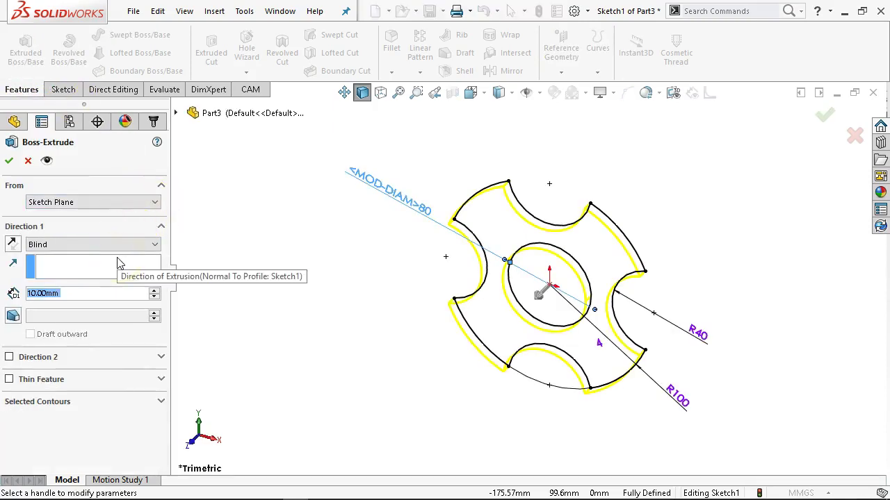
pyautogui.write('15')
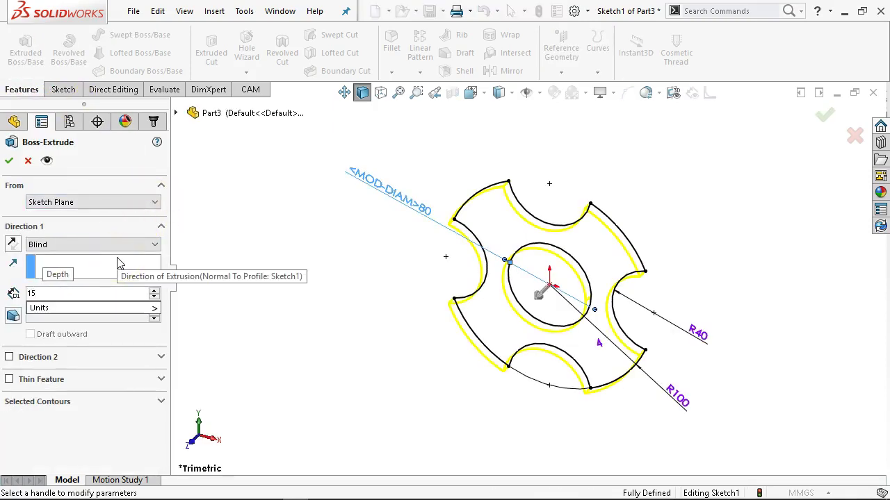
pyautogui.press('Return')
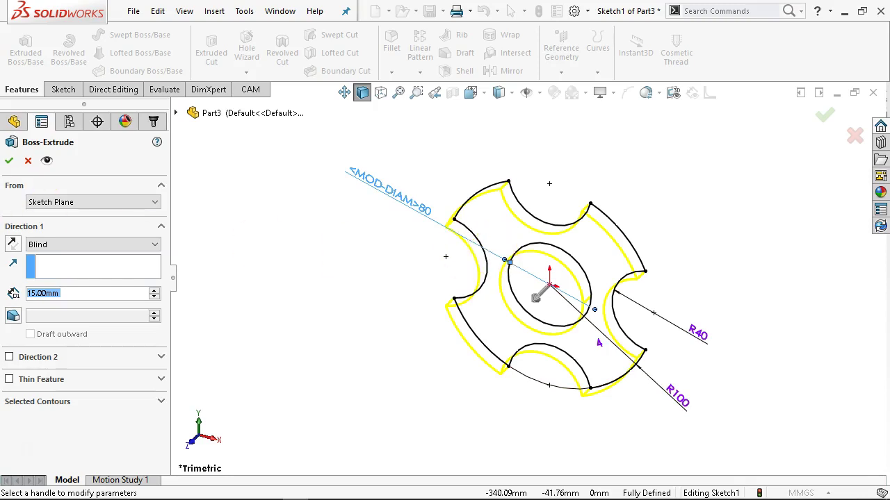
pyautogui.click(9, 161)
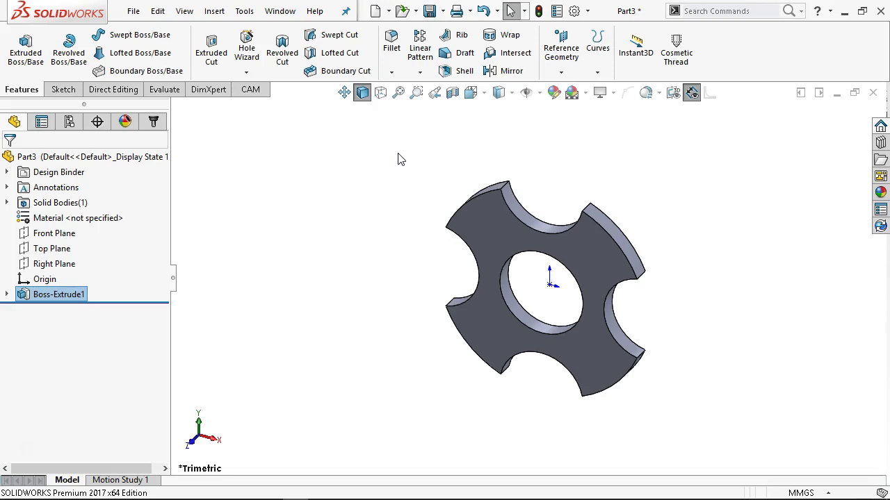
pyautogui.click(8, 296)
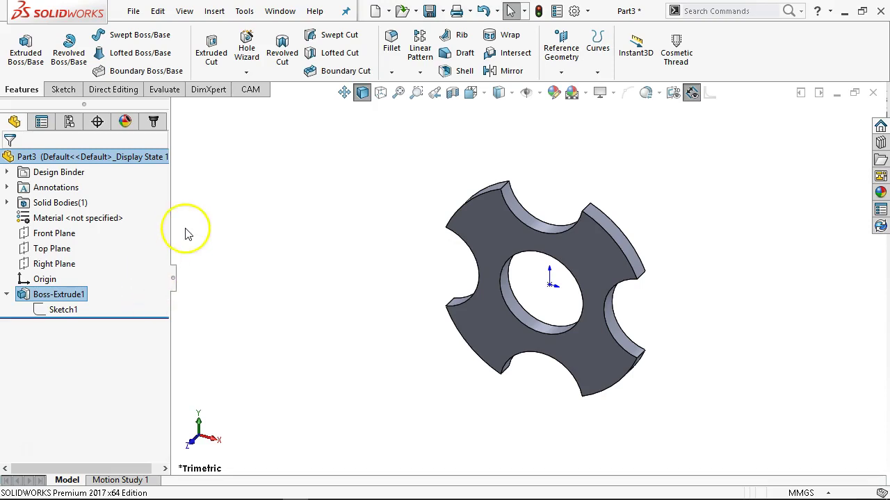
# Save the part as JL P1-18.SLDPRT in the MCCGTC266 folder, basing the file name on the existing JL P1-17 part.
pyautogui.click(429, 11)
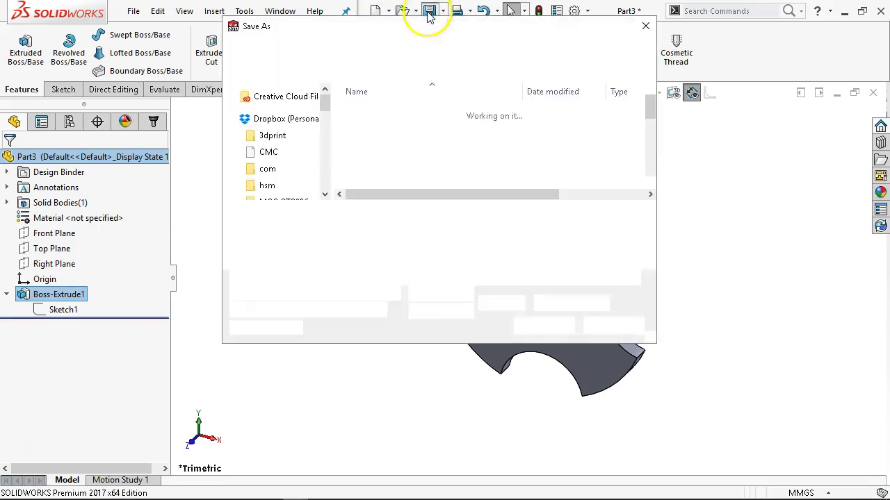
pyautogui.scroll(-4, 445, 174)
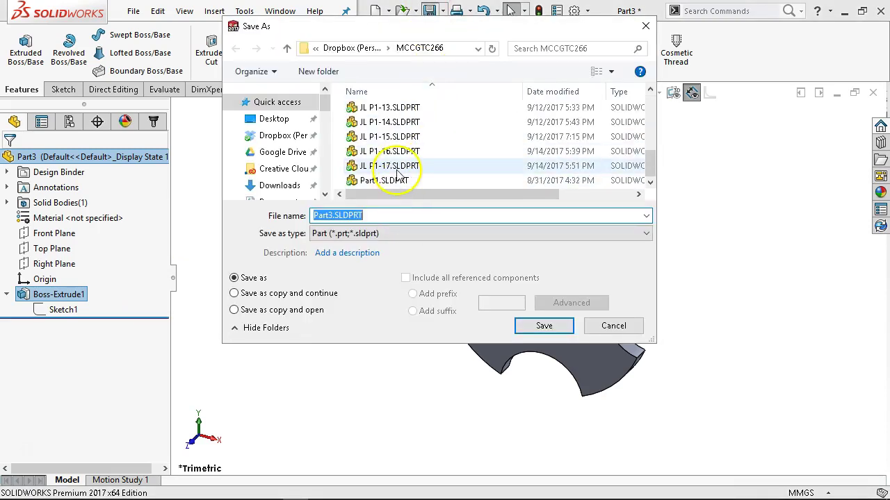
pyautogui.click(389, 165)
pyautogui.click(337, 215)
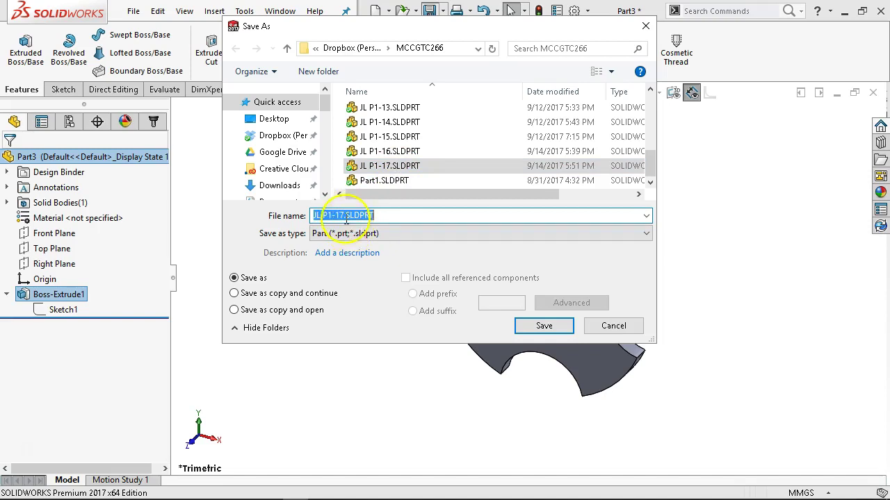
pyautogui.click(344, 215)
pyautogui.press('BackSpace')
pyautogui.write('8')
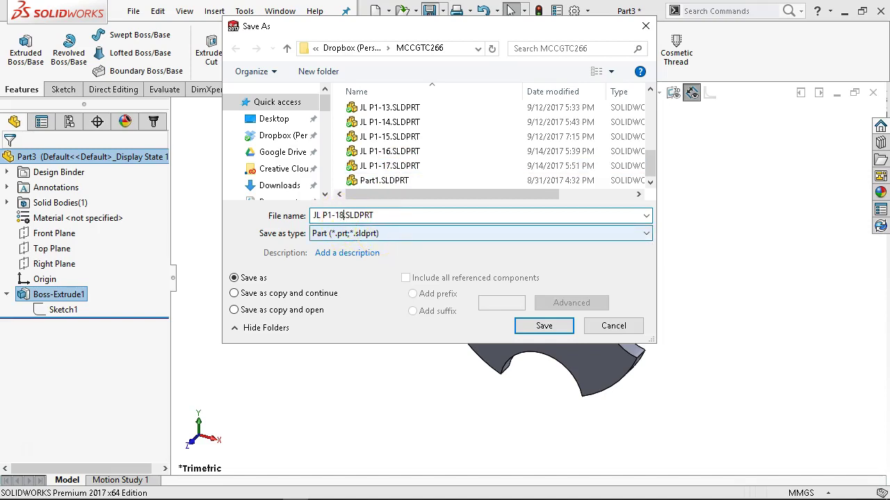
pyautogui.press('Return')
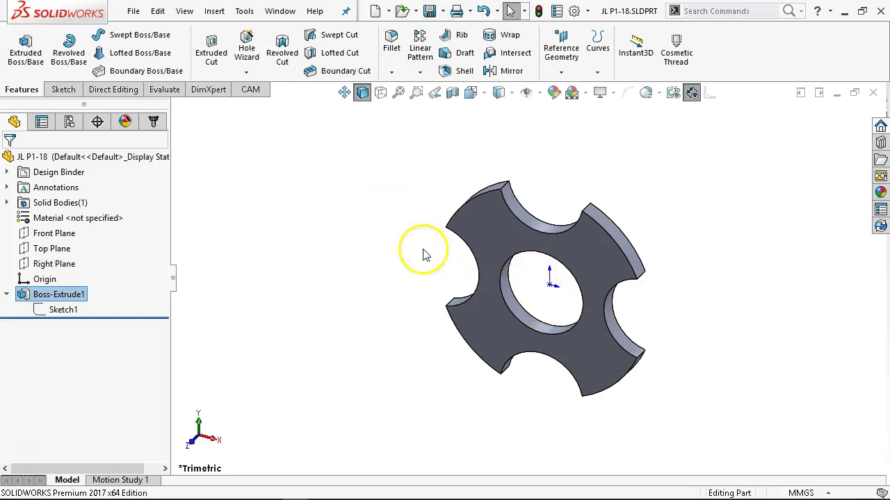
# Make a drawing from the JL P1-18 part using the standard Drawing template.
pyautogui.click(133, 11)
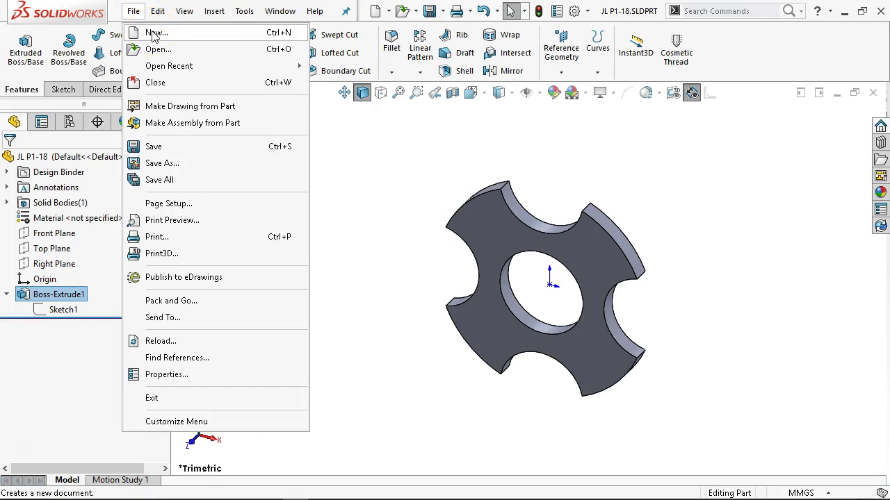
pyautogui.click(187, 34)
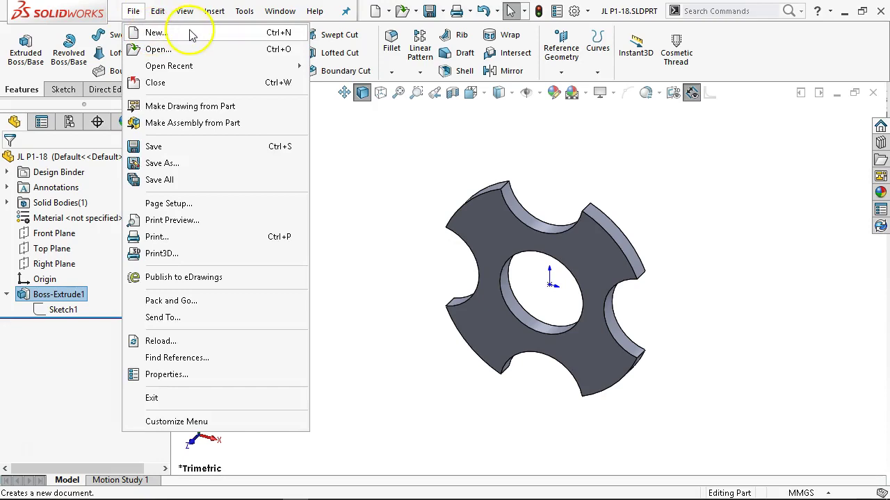
pyautogui.click(188, 113)
pyautogui.click(187, 112)
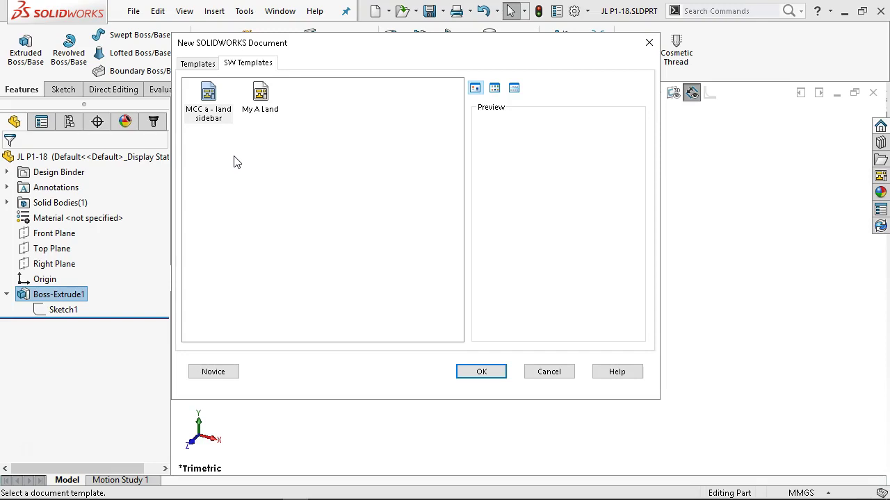
pyautogui.click(249, 164)
pyautogui.click(249, 129)
pyautogui.click(199, 64)
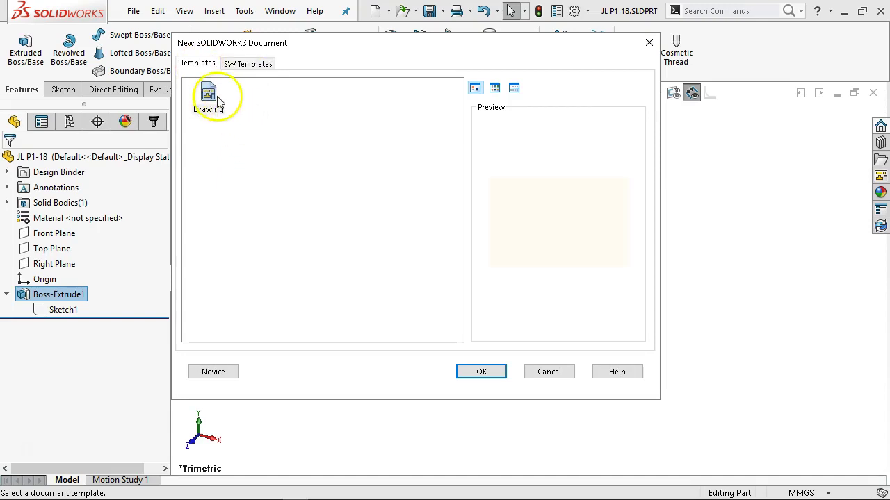
pyautogui.doubleClick(208, 95)
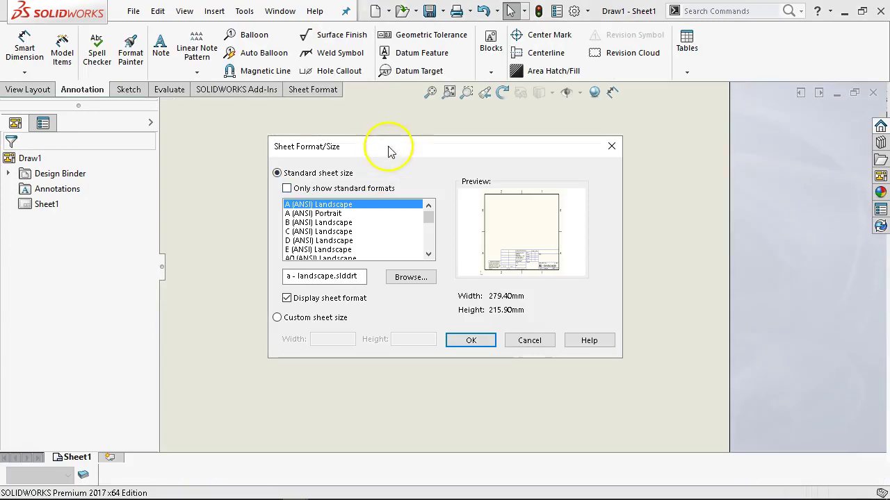
# Restrict the sheet sizes to standard formats and preview the ISO sheets from A4 up to A0.
pyautogui.moveTo(390, 148)
pyautogui.mouseDown()
pyautogui.moveTo(338, 117)
pyautogui.moveTo(328, 123)
pyautogui.mouseUp()
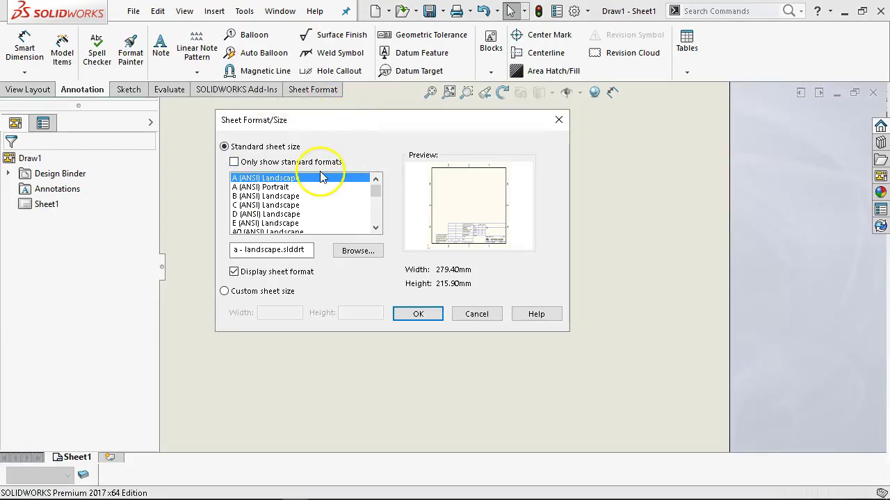
pyautogui.click(234, 162)
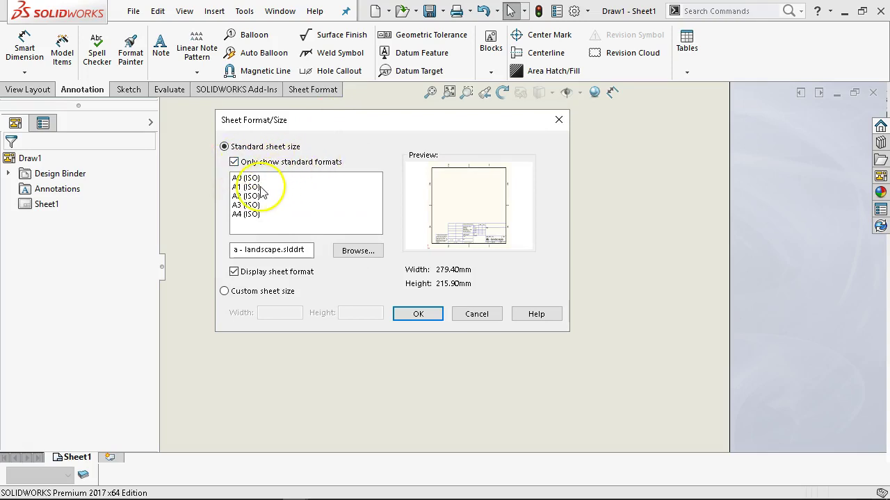
pyautogui.click(257, 214)
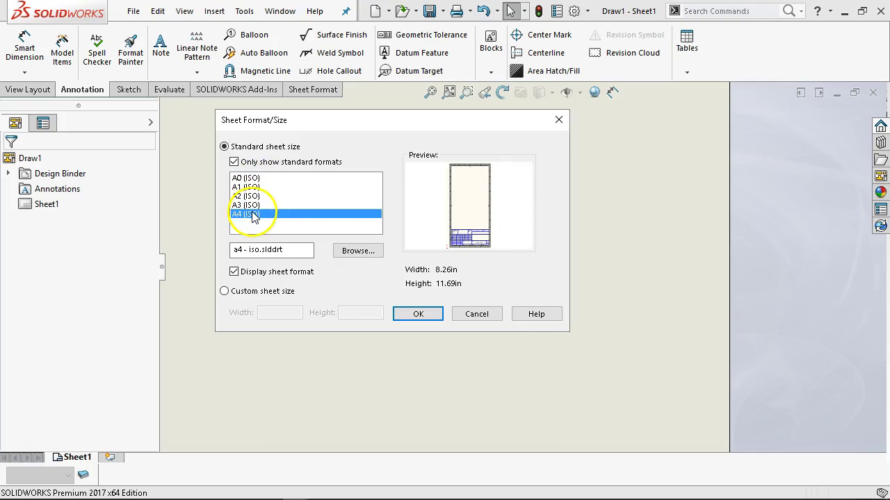
pyautogui.click(253, 206)
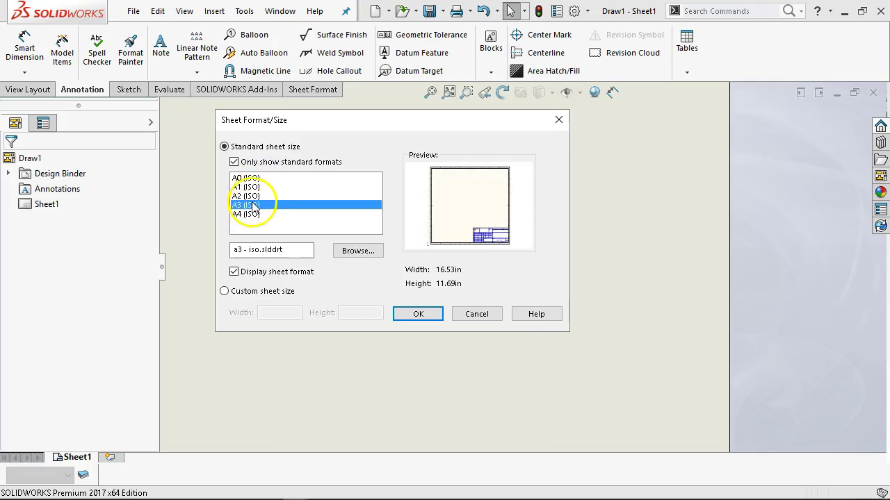
pyautogui.click(253, 197)
pyautogui.click(255, 187)
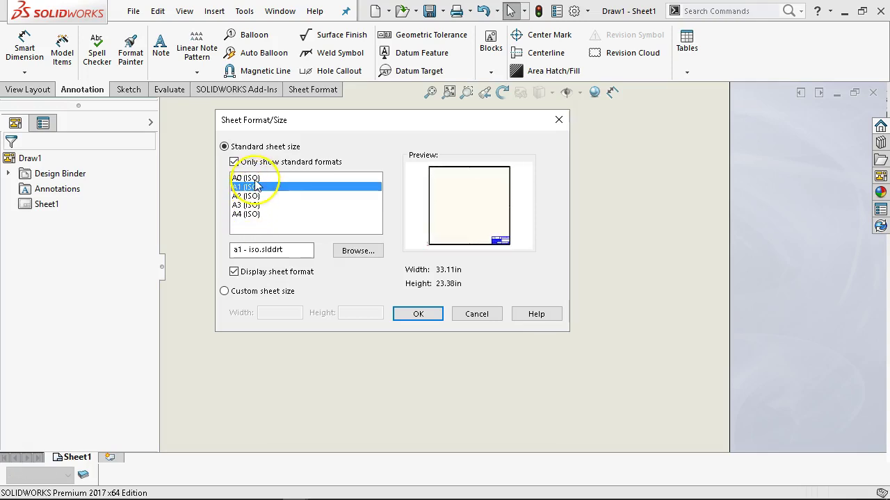
pyautogui.click(256, 180)
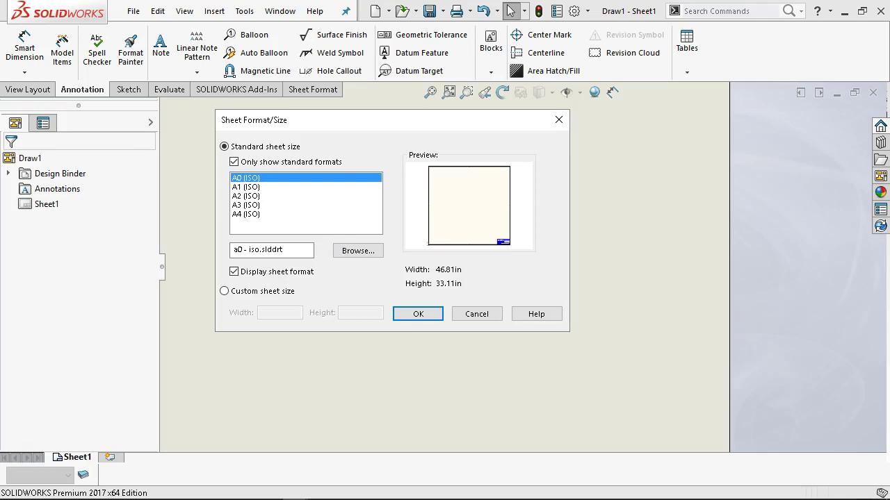
# Show all sheet formats again and create the drawing sheet as A (ANSI) Landscape.
pyautogui.click(233, 162)
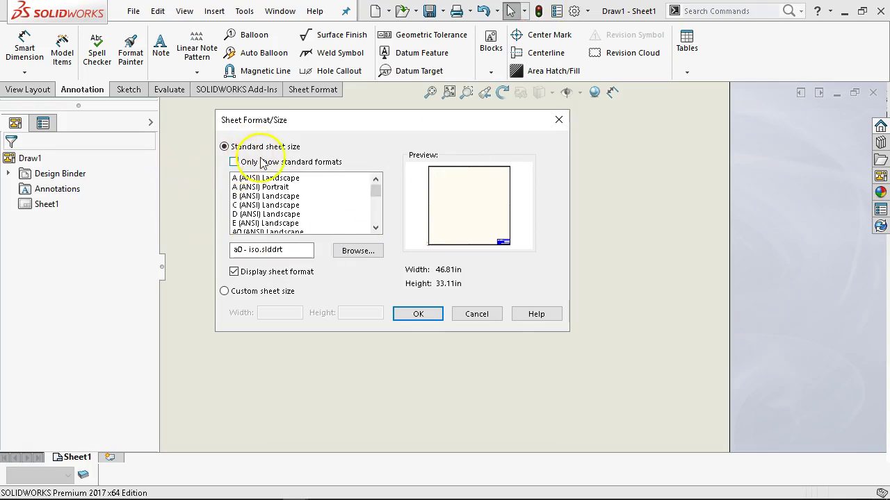
pyautogui.click(240, 180)
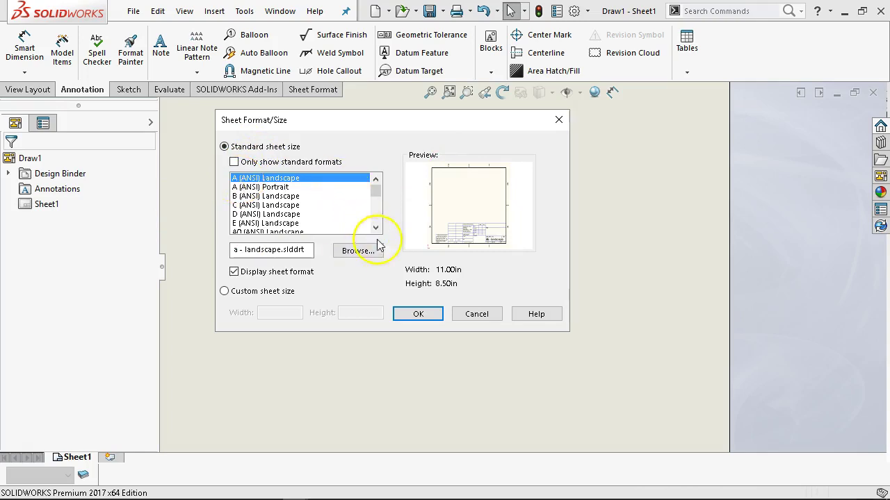
pyautogui.click(423, 313)
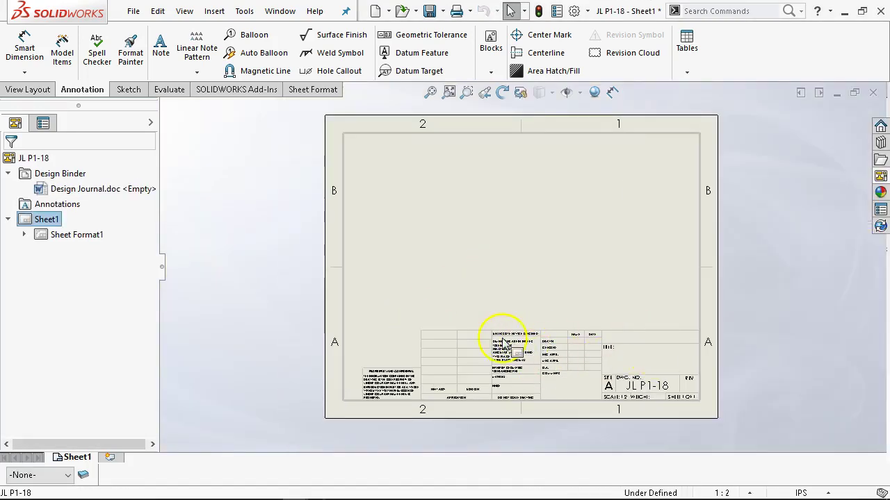
pyautogui.scroll(-1, 523, 314)
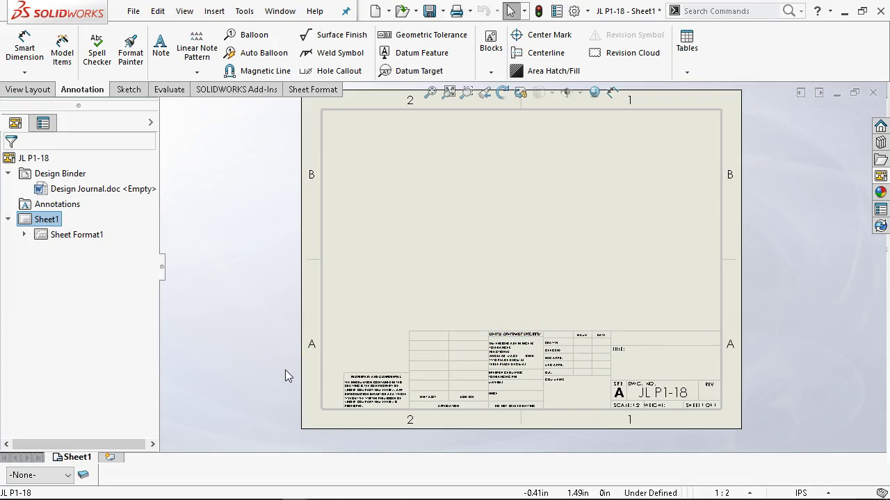
pyautogui.scroll(-1, 293, 339)
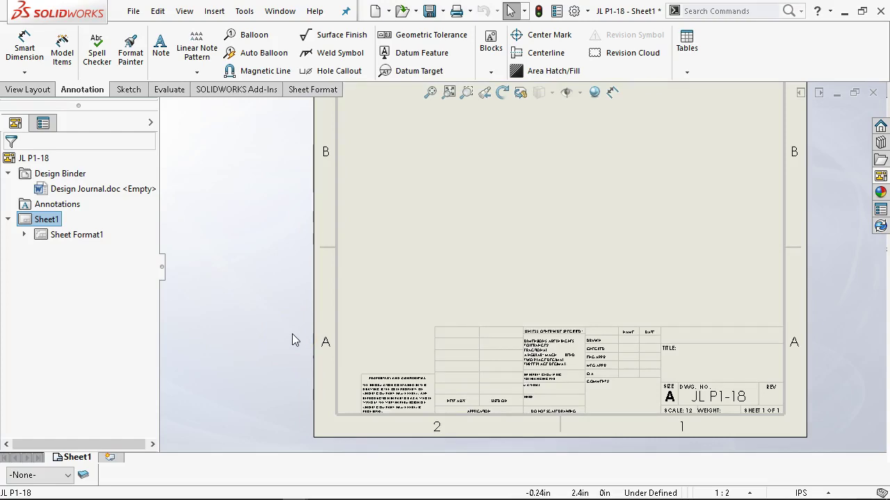
pyautogui.press('f')
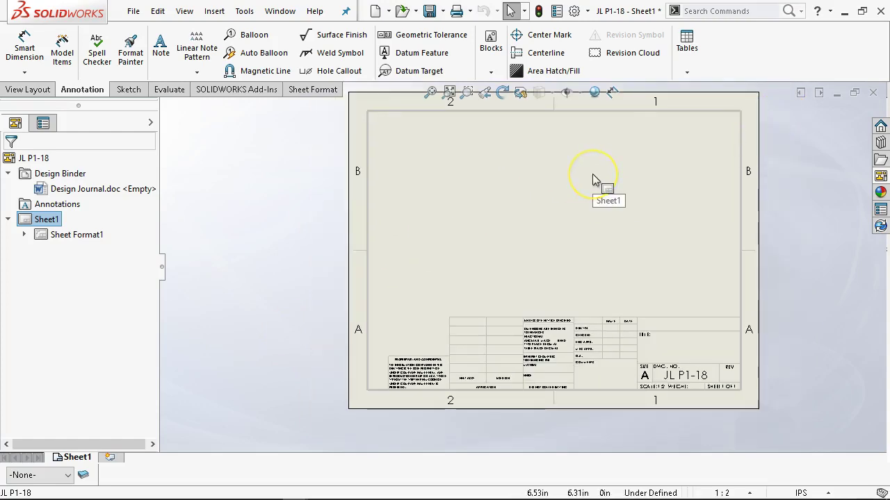
pyautogui.press('f')
pyautogui.press('f')
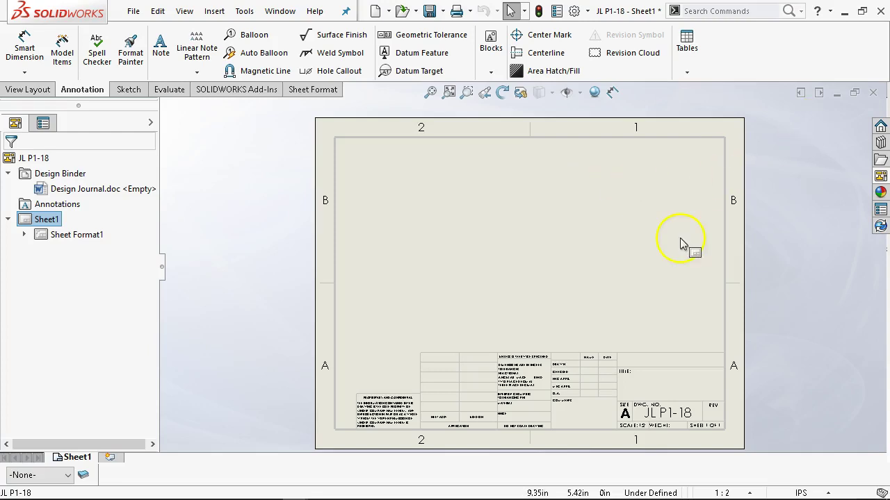
pyautogui.scroll(-1, 512, 397)
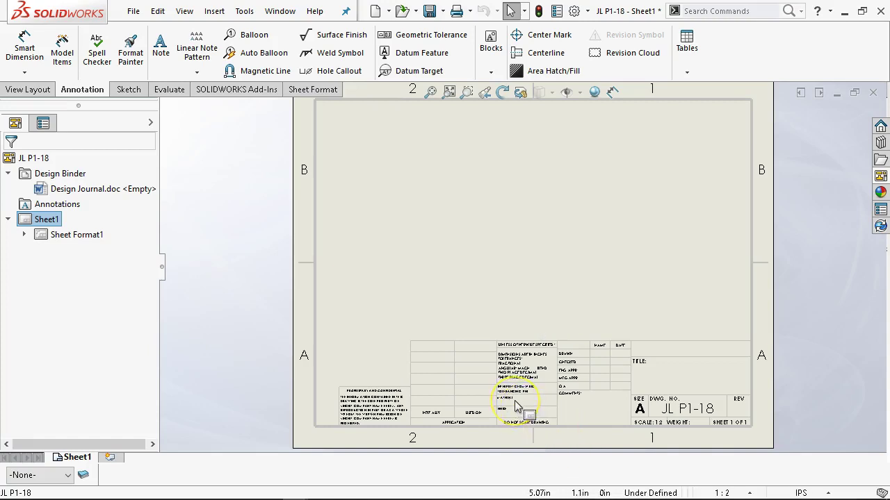
# Start a model view on the empty sheet using the JL P1-1.SLDPRT part from the MCCGTC266 folder.
pyautogui.scroll(3, 546, 259)
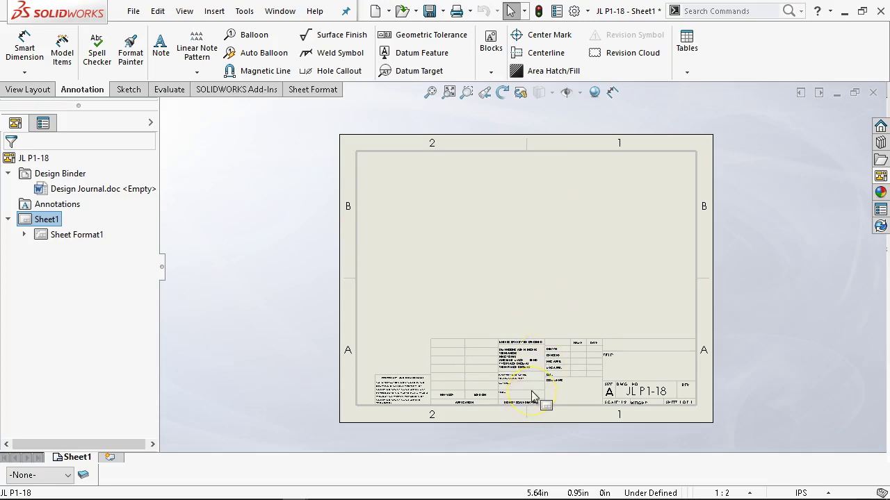
pyautogui.scroll(-1, 501, 376)
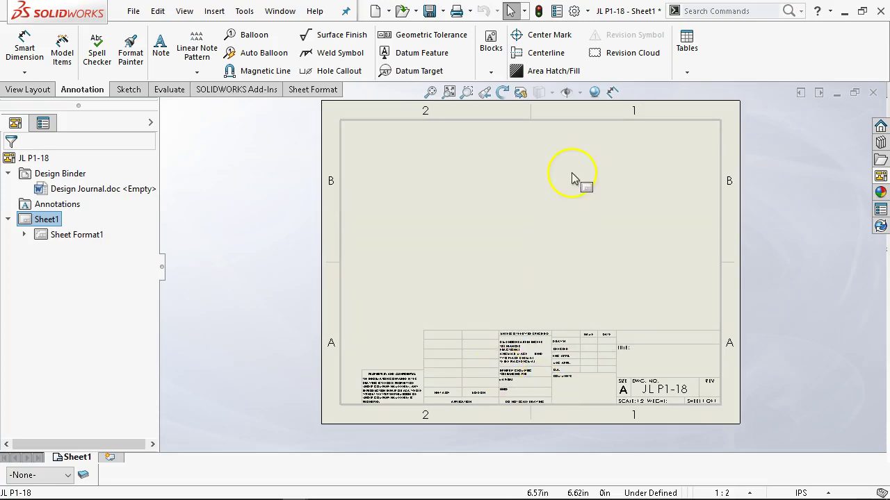
pyautogui.scroll(-1, 572, 178)
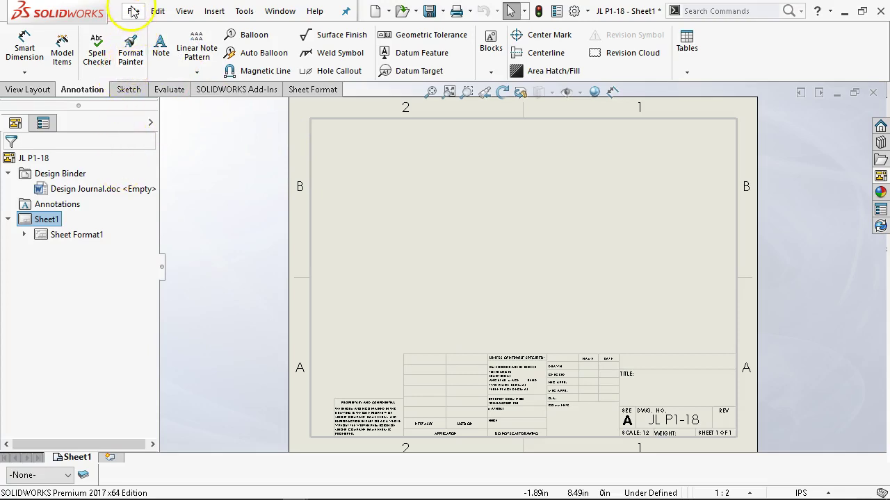
pyautogui.click(35, 90)
pyautogui.click(56, 56)
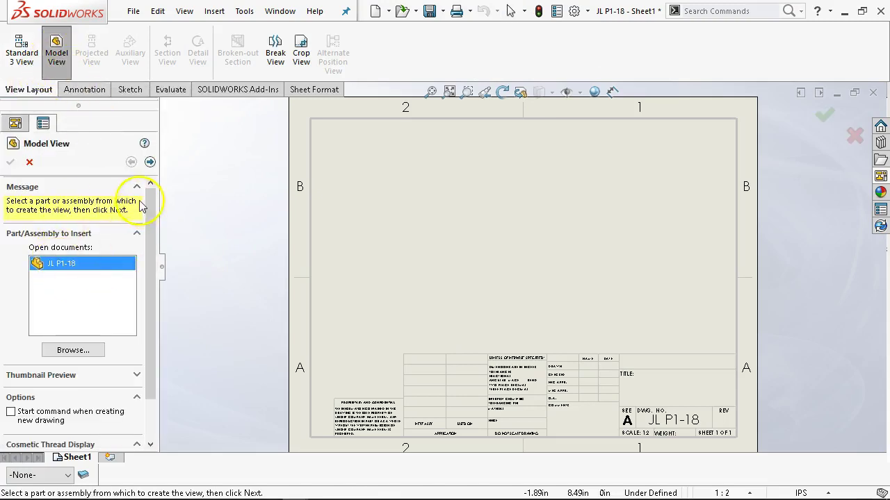
pyautogui.click(72, 349)
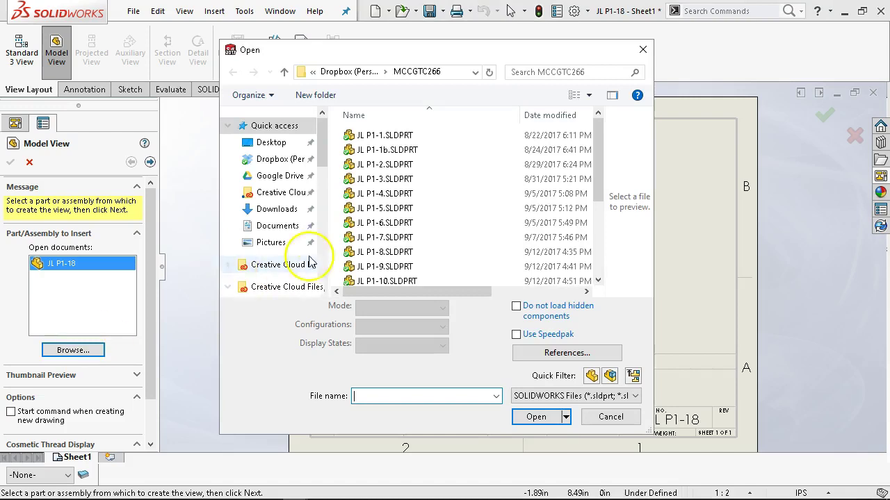
pyautogui.click(385, 135)
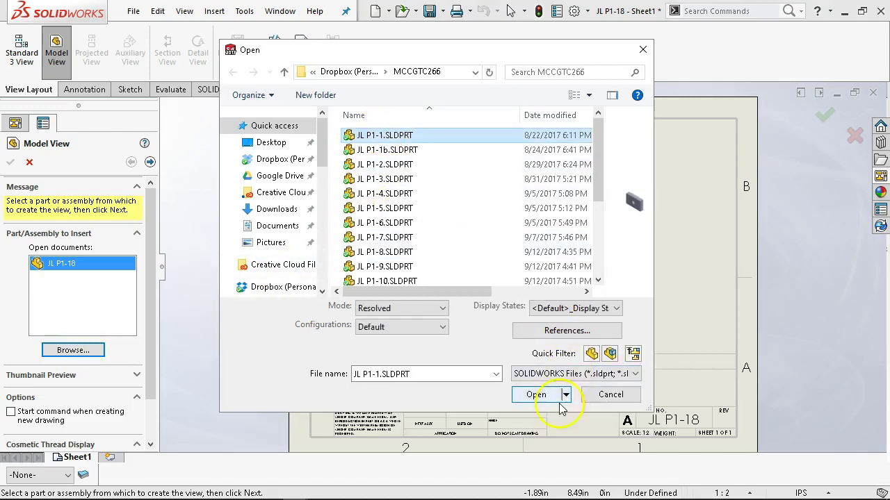
pyautogui.click(535, 417)
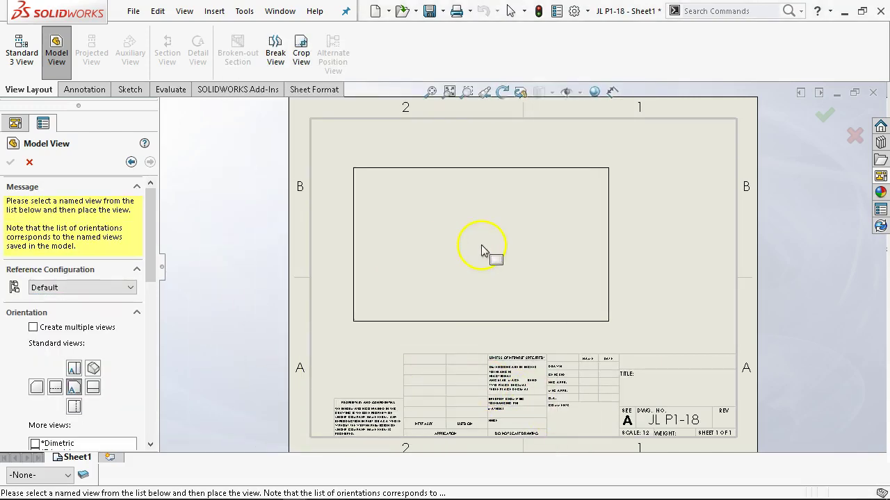
# Place front, top, right and isometric views of JL P1-1 together, using the sheet scale.
pyautogui.click(32, 327)
pyautogui.click(74, 387)
pyautogui.click(91, 411)
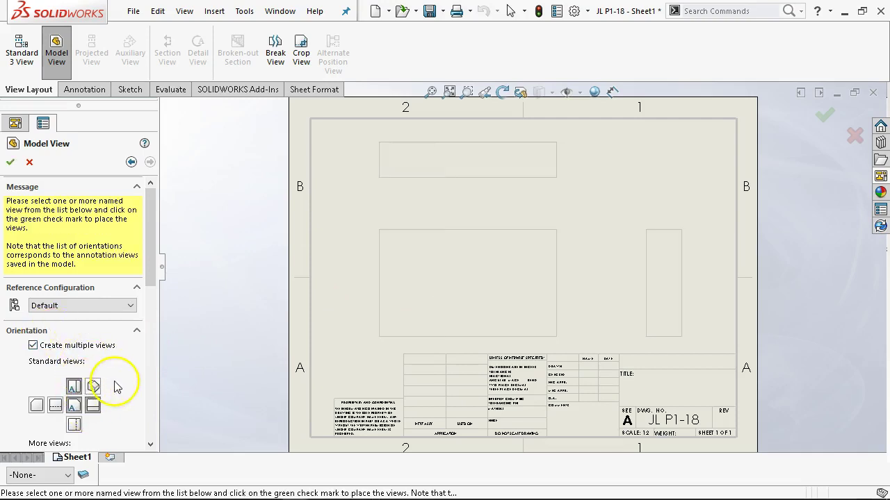
pyautogui.click(93, 387)
pyautogui.moveTo(149, 248); pyautogui.dragTo(158, 408)
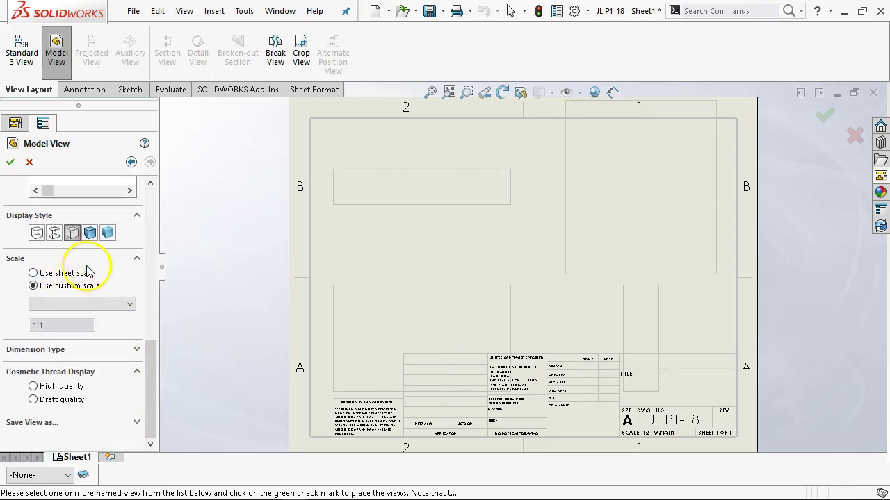
pyautogui.click(62, 274)
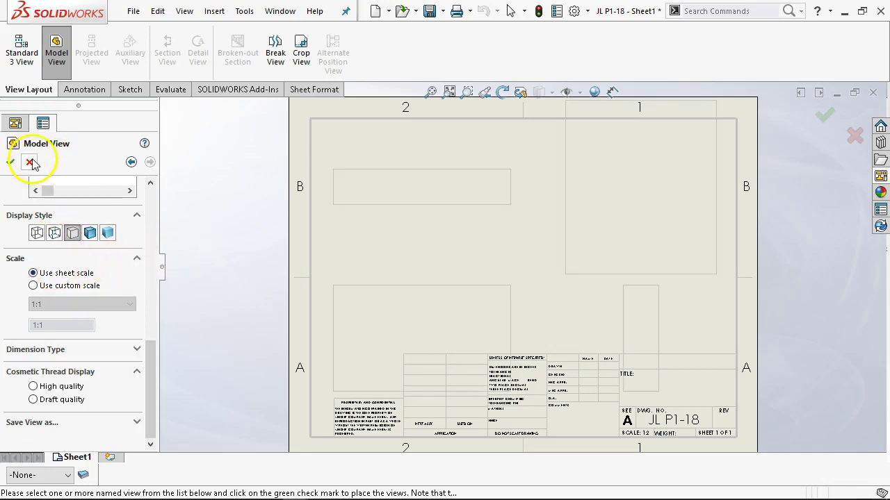
pyautogui.scroll(2, 75, 236)
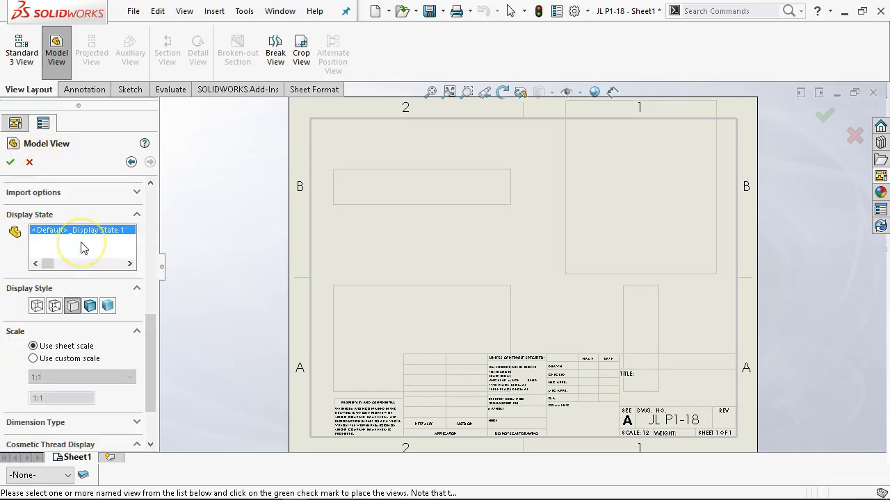
pyautogui.click(11, 162)
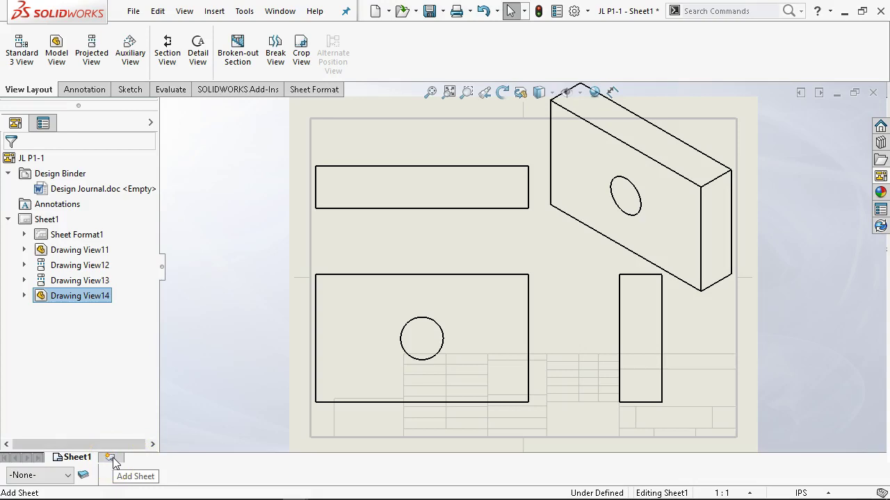
# Save the drawing as JL P1-1.SLDDRW in the MCCGTC266 folder and close it.
pyautogui.click(311, 329)
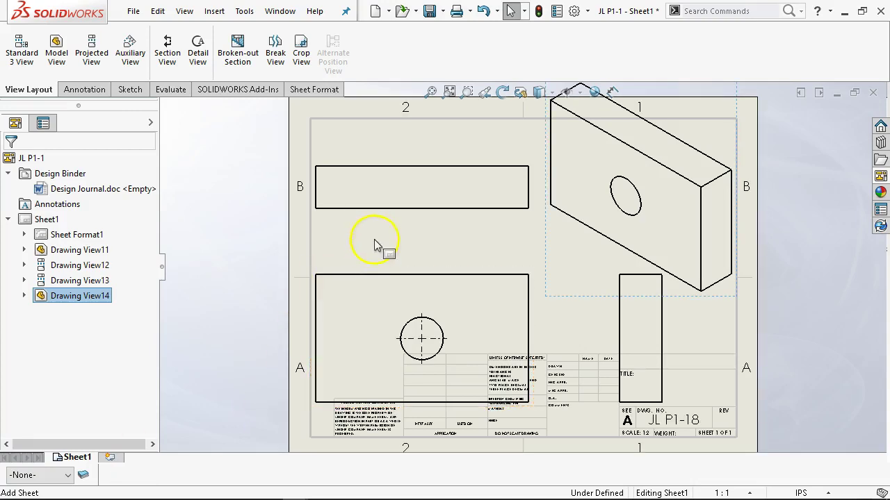
pyautogui.click(429, 11)
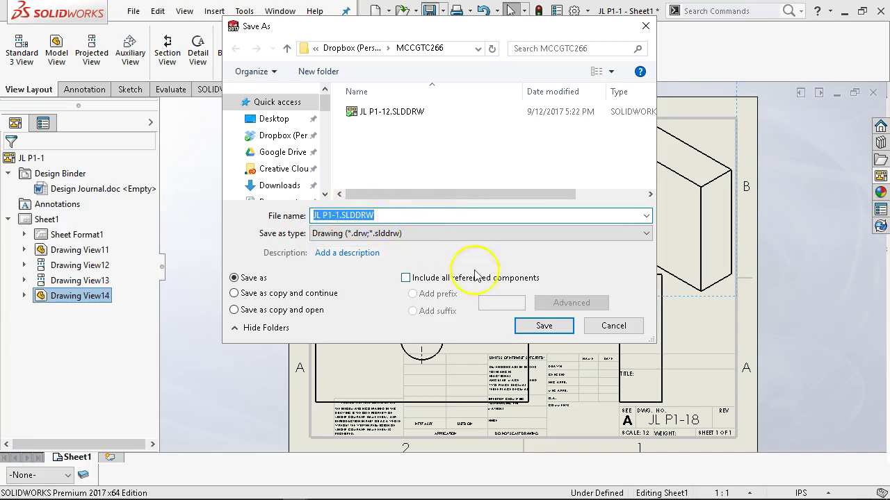
pyautogui.click(543, 326)
pyautogui.click(605, 136)
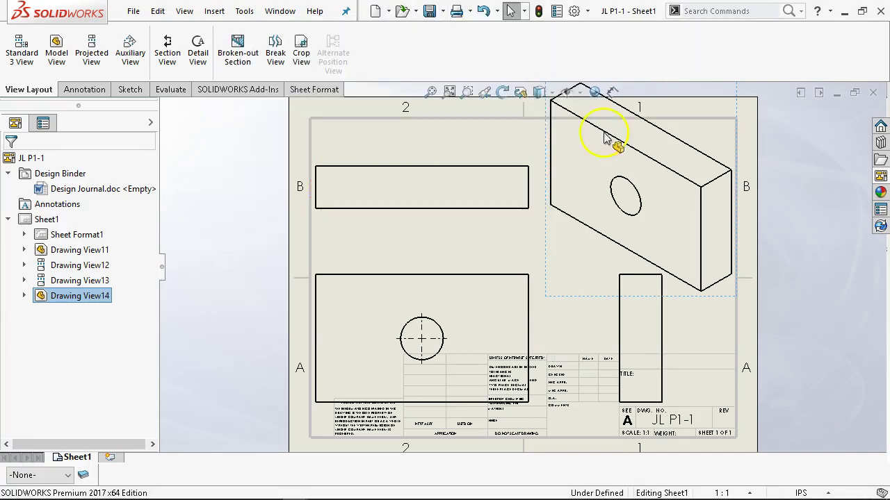
pyautogui.click(874, 92)
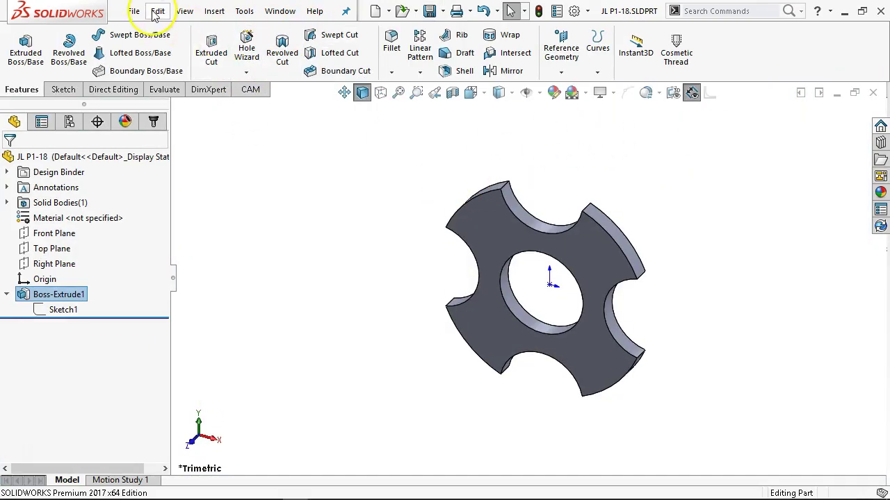
pyautogui.click(376, 11)
pyautogui.click(206, 98)
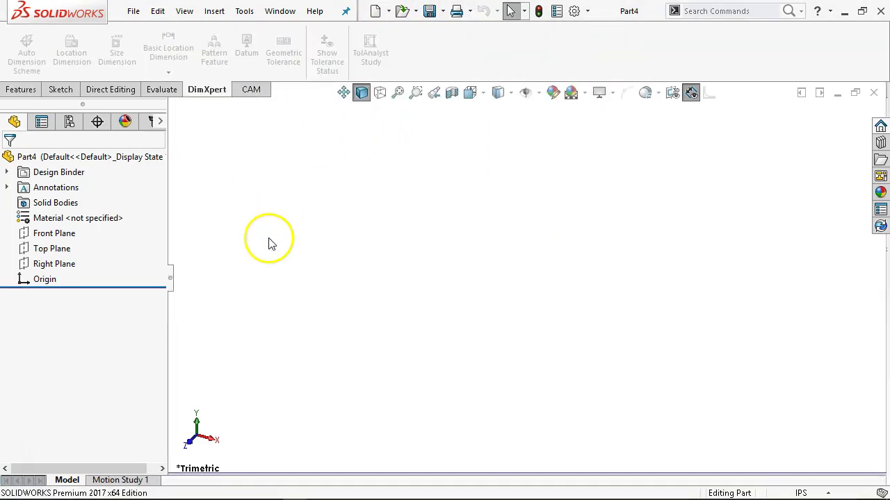
pyautogui.click(873, 93)
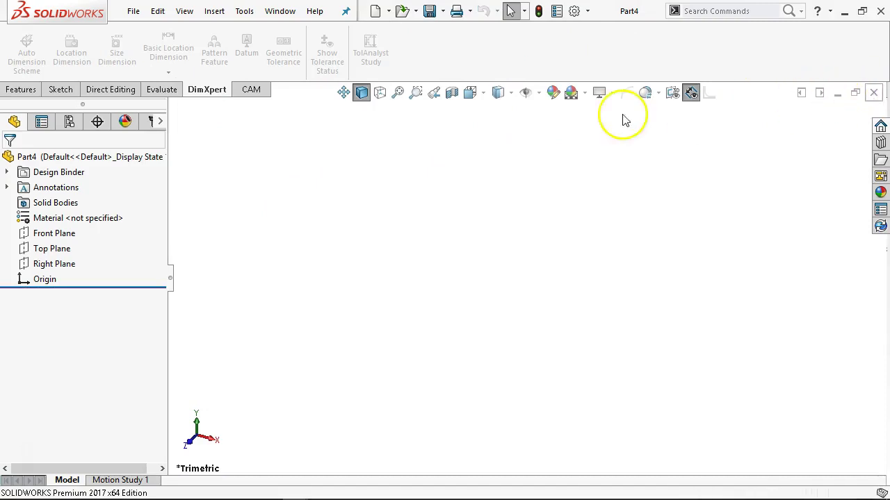
# Create a new drawing document with an A (ANSI) Landscape sheet and its sheet format displayed.
pyautogui.click(376, 12)
pyautogui.click(333, 94)
pyautogui.doubleClick(306, 95)
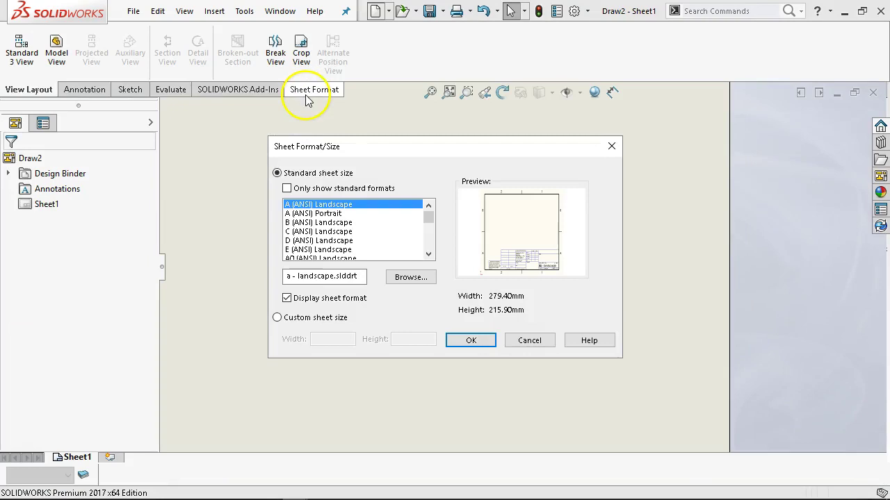
pyautogui.click(470, 340)
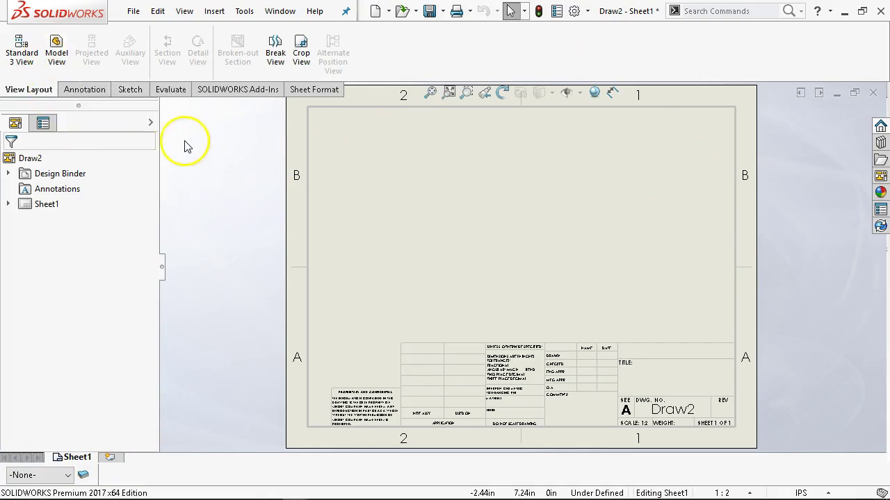
# Insert a model drawing view based on the JL P1-2.SLDPRT part from the MCCGTC266 folder.
pyautogui.click(215, 12)
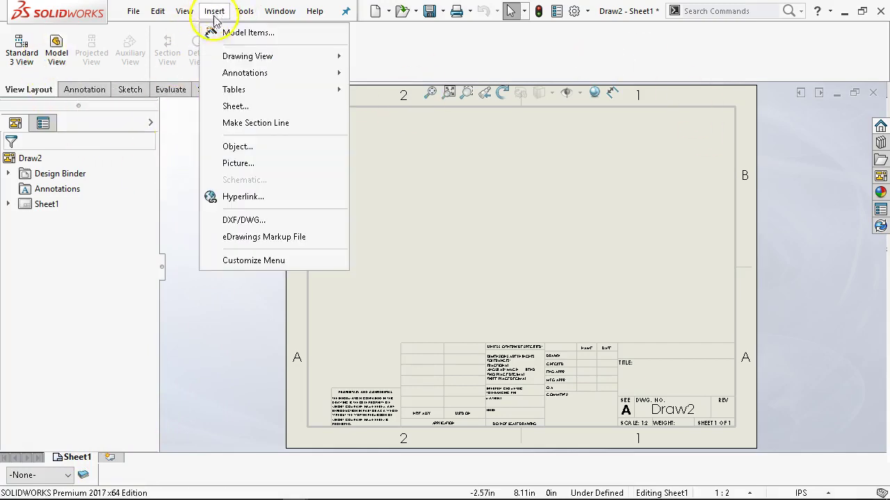
pyautogui.moveTo(238, 59)
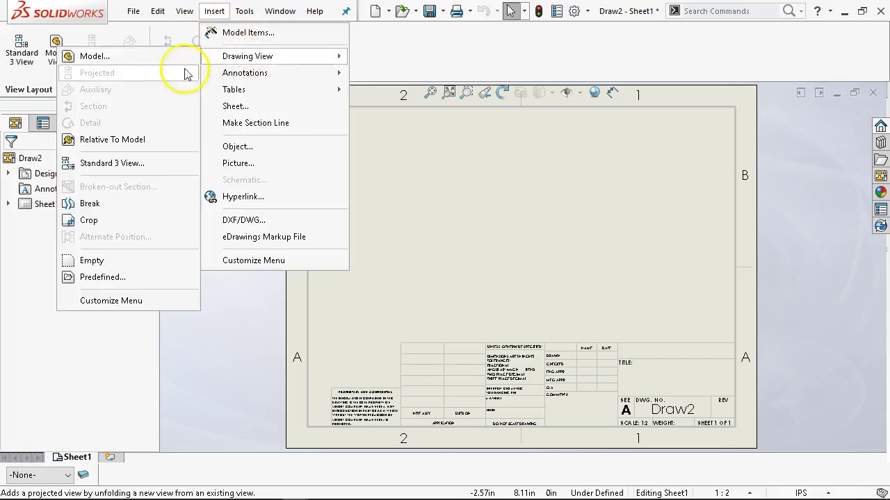
pyautogui.click(94, 56)
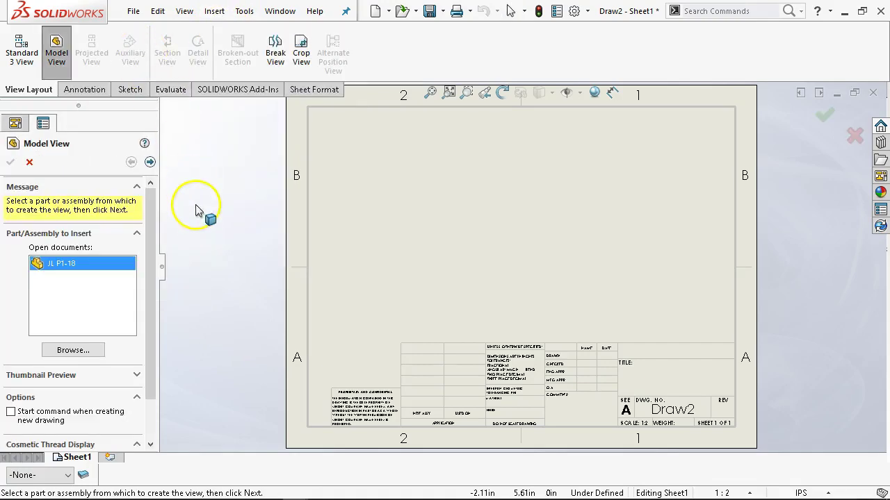
pyautogui.click(72, 351)
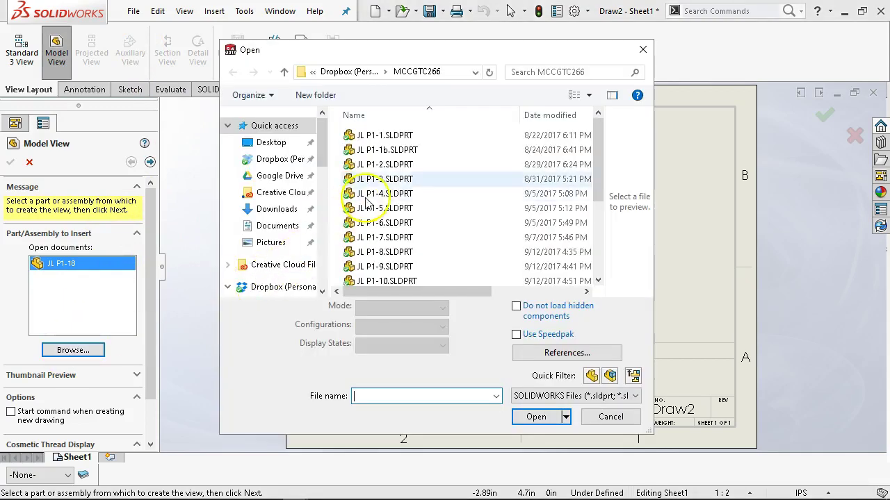
pyautogui.click(375, 165)
pyautogui.click(540, 395)
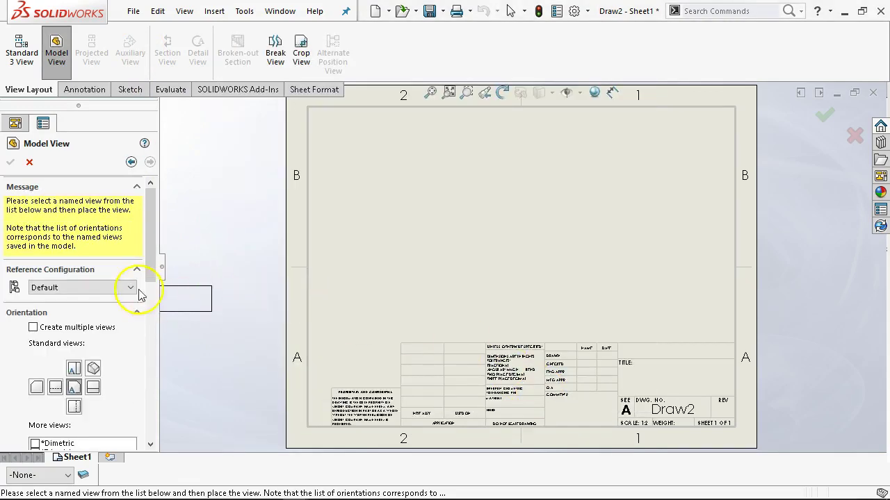
# Place multiple views of JL P1-2 at once: front, top, right and isometric.
pyautogui.click(92, 388)
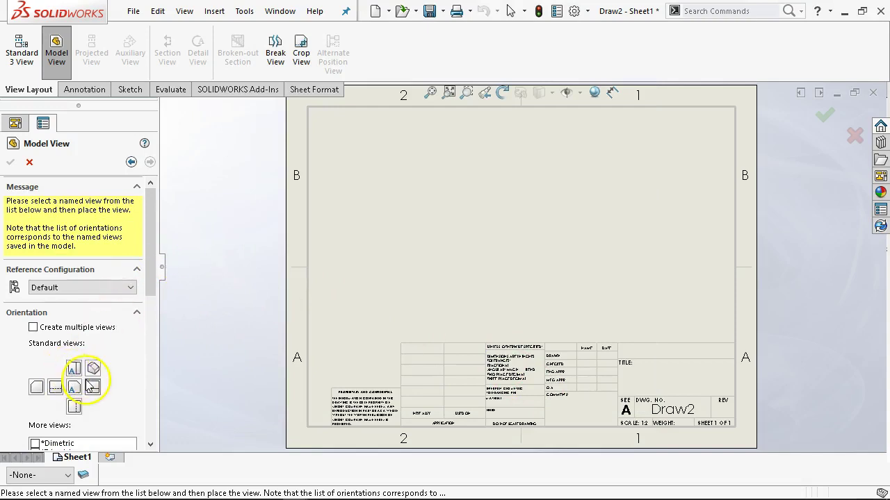
pyautogui.click(61, 332)
pyautogui.click(75, 385)
pyautogui.click(92, 385)
pyautogui.click(78, 406)
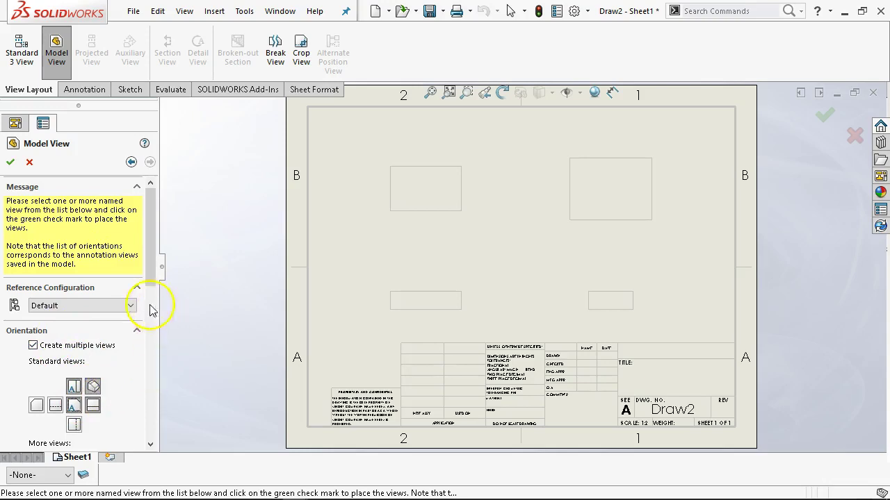
pyautogui.moveTo(154, 262); pyautogui.dragTo(151, 244)
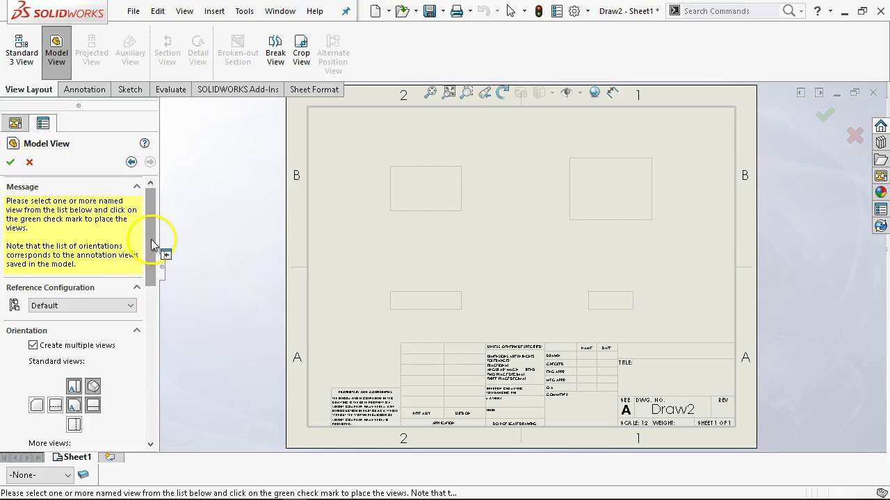
pyautogui.click(11, 165)
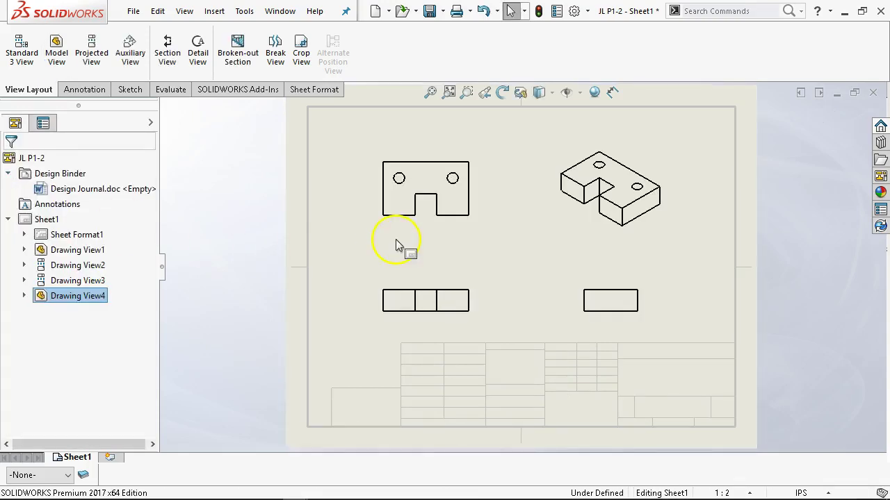
# Add a second sheet to the JL P1-2 drawing and look through the recent documents for another part.
pyautogui.click(110, 458)
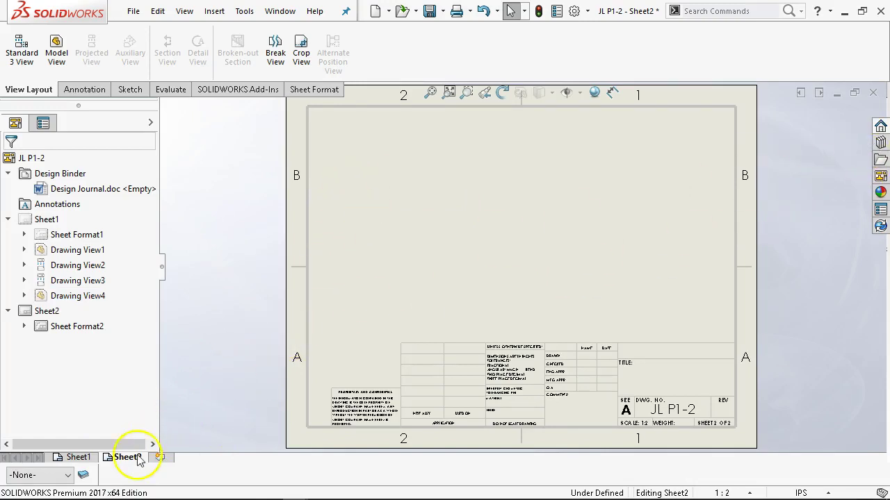
pyautogui.click(880, 160)
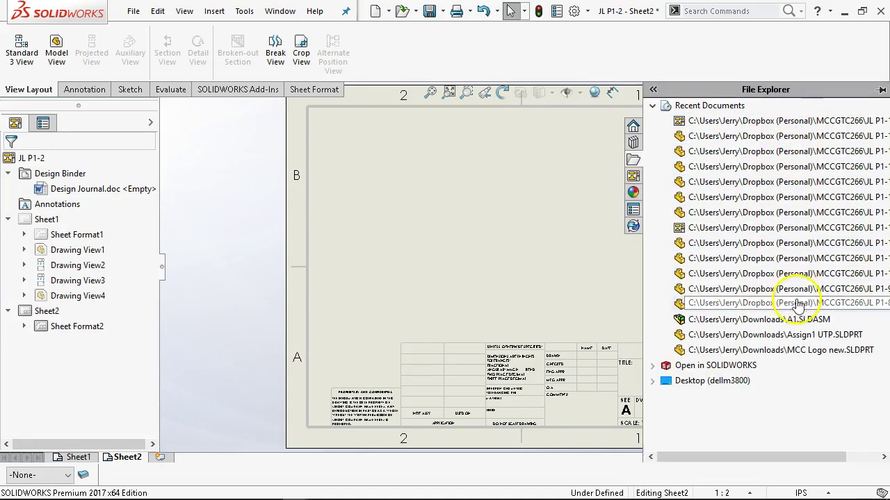
pyautogui.moveTo(798, 311)
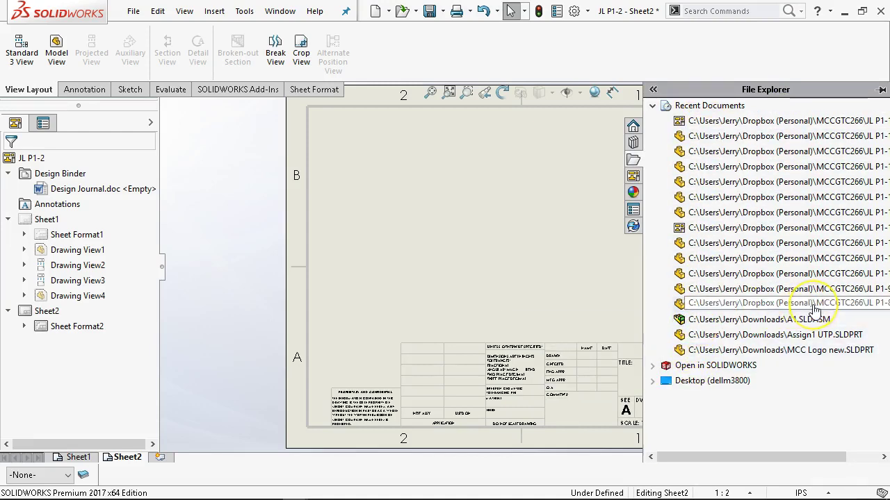
pyautogui.moveTo(823, 189)
pyautogui.mouseDown()
pyautogui.moveTo(661, 135)
pyautogui.moveTo(517, 151)
pyautogui.mouseUp()
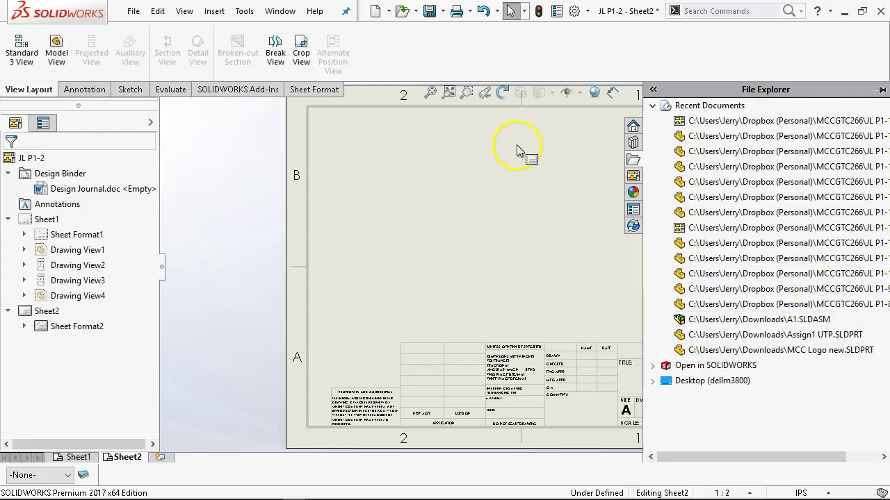
# Load the JL P1-3.SLDPRT part from the MCCGTC266 folder into the View Palette.
pyautogui.click(633, 176)
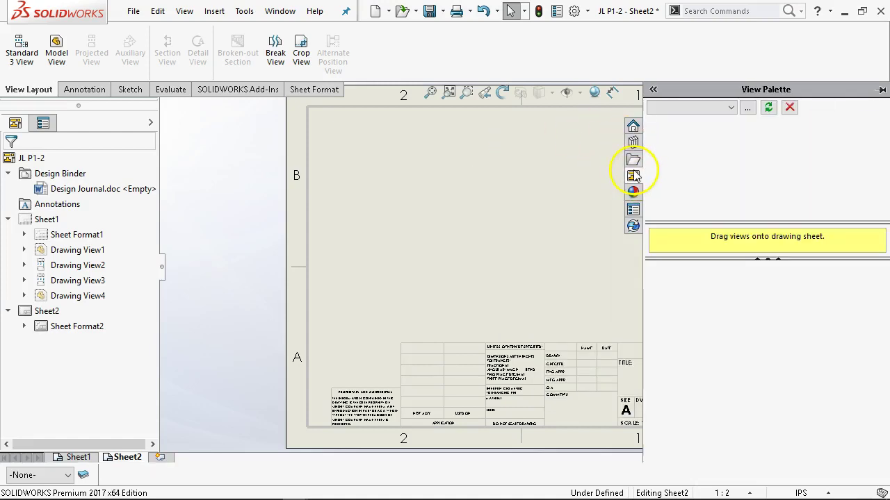
pyautogui.click(731, 109)
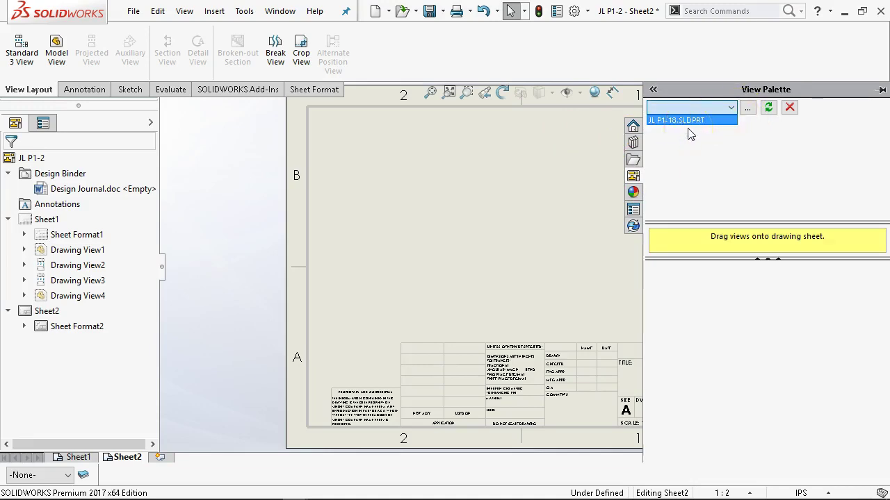
pyautogui.click(748, 110)
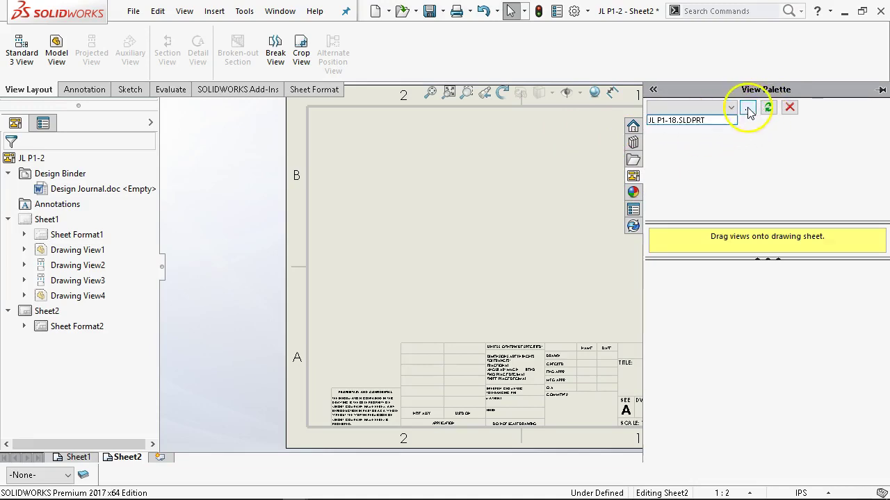
pyautogui.click(746, 111)
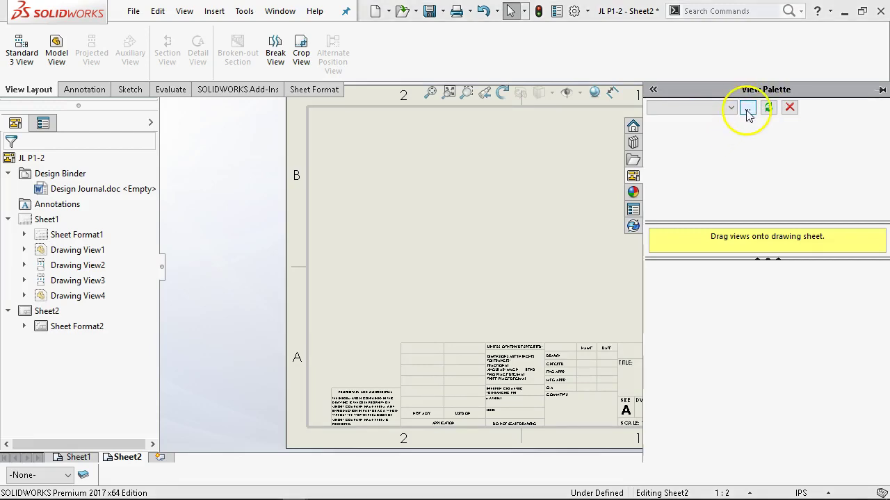
pyautogui.click(384, 179)
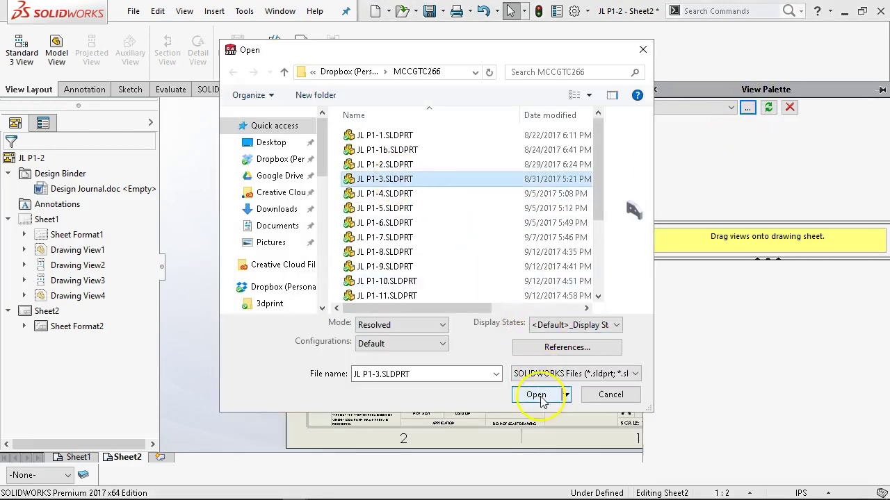
pyautogui.click(536, 417)
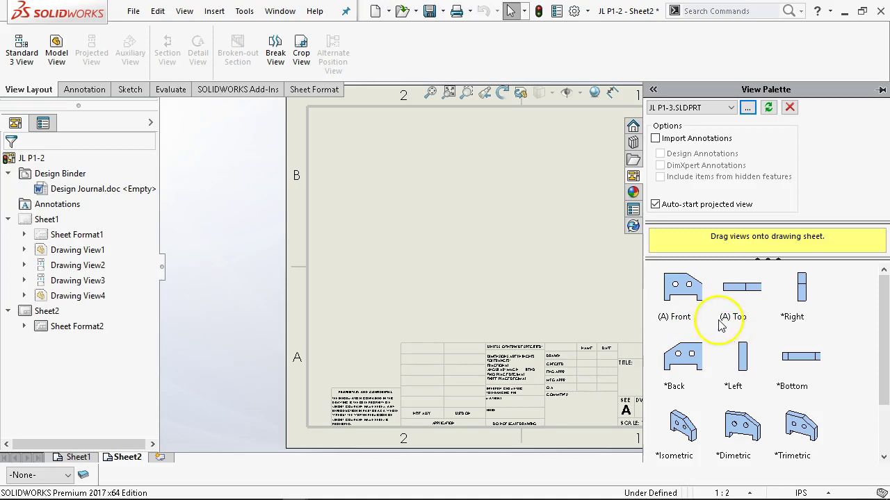
# Place the Left view of JL P1-3 on Sheet2 and project views beside it, above it and diagonally as an isometric.
pyautogui.moveTo(747, 364); pyautogui.dragTo(409, 269)
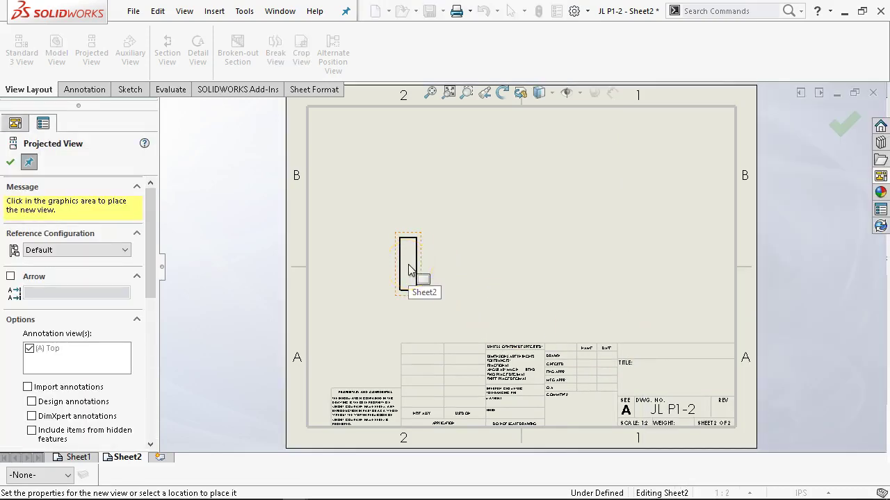
pyautogui.click(576, 269)
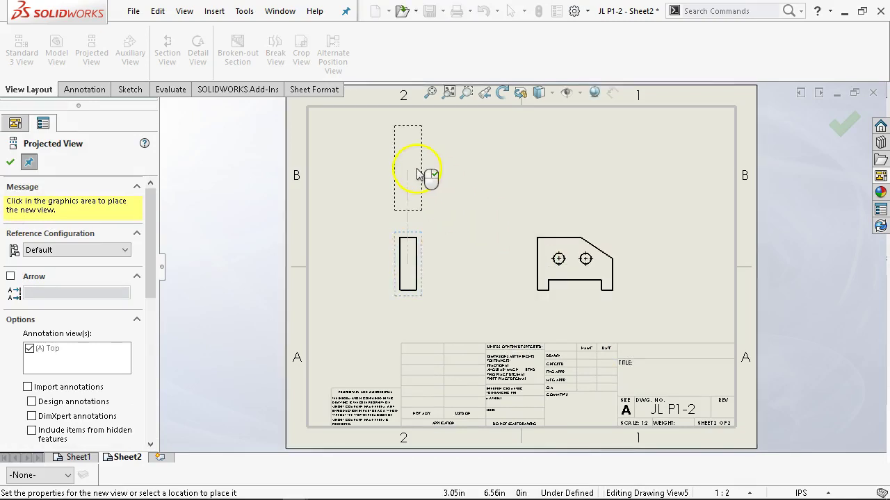
pyautogui.click(417, 171)
pyautogui.click(578, 212)
pyautogui.click(844, 123)
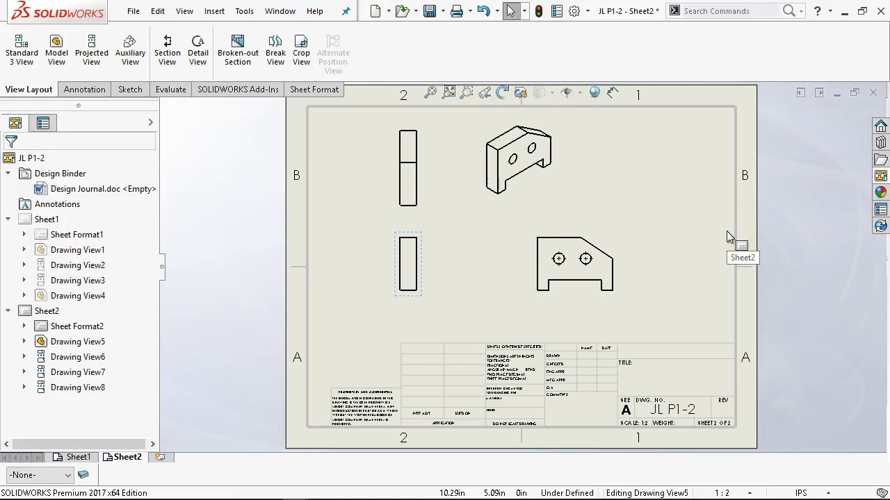
pyautogui.click(91, 54)
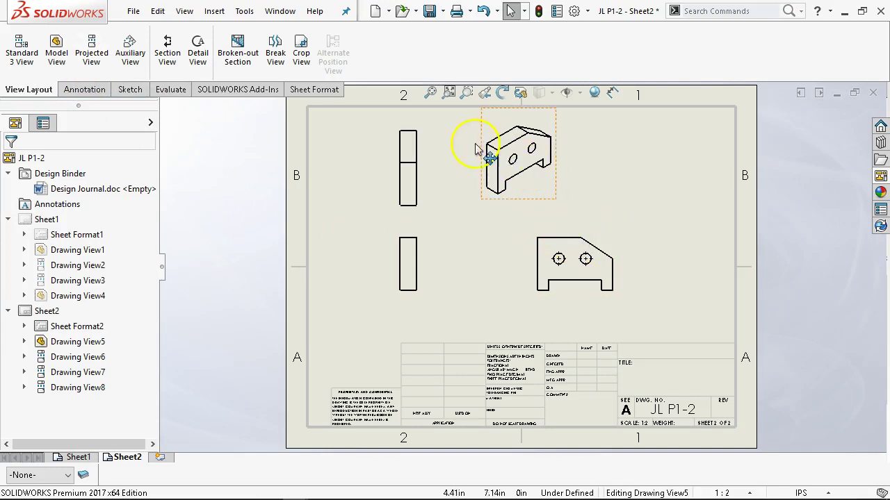
pyautogui.click(410, 179)
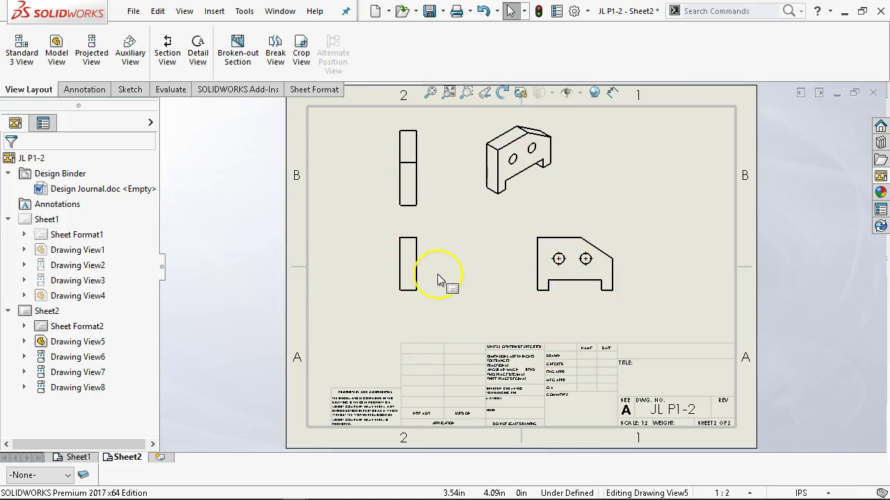
pyautogui.click(484, 293)
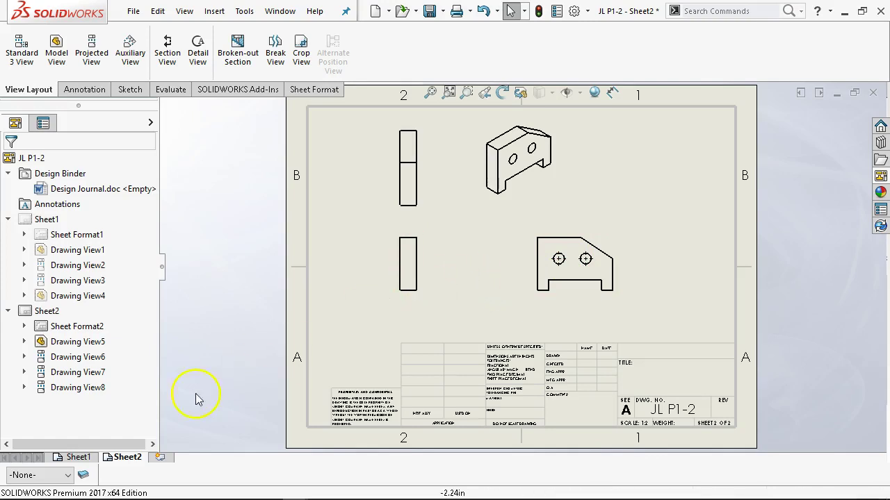
# Add a third sheet and switch to File Explorer, showing the MCCGTC266 folder in a smaller window beside the drawing.
pyautogui.click(160, 459)
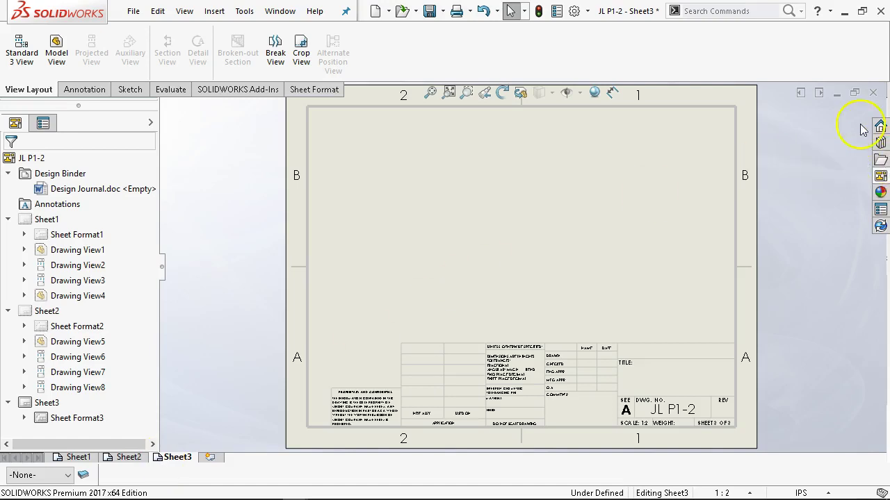
pyautogui.moveTo(392, 486)
pyautogui.click(139, 490)
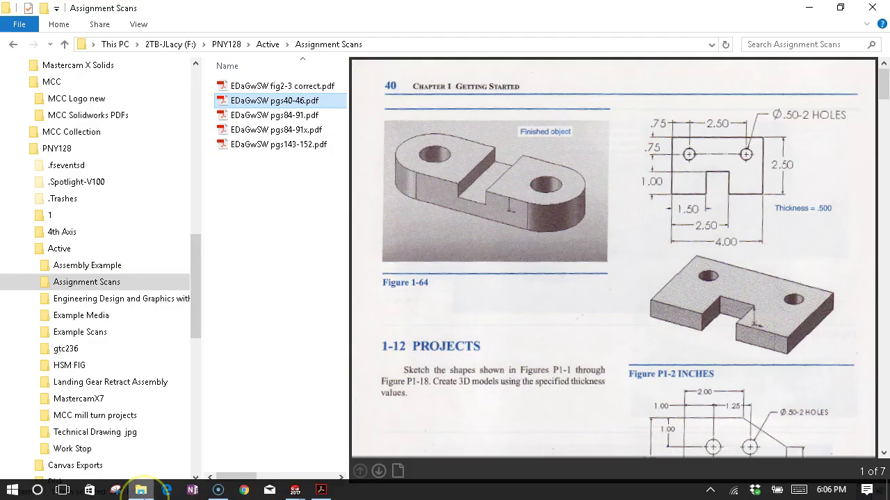
pyautogui.scroll(8, 97, 198)
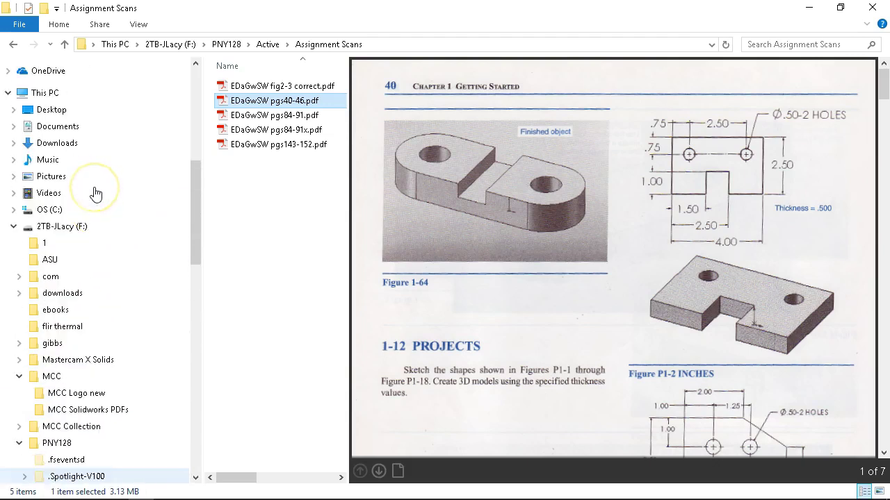
pyautogui.scroll(3, 96, 192)
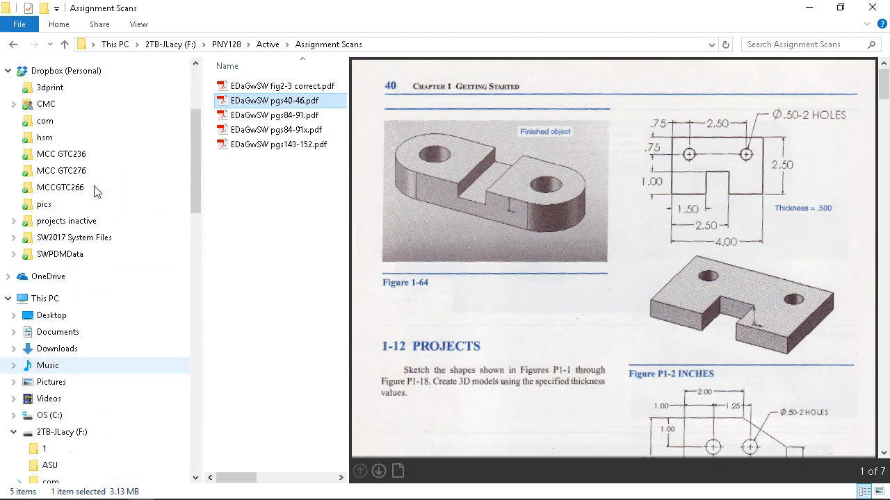
pyautogui.click(70, 227)
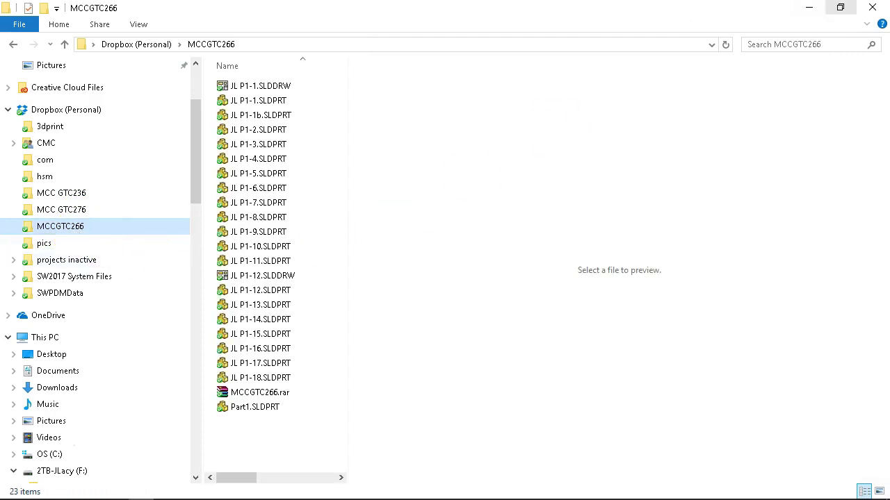
pyautogui.click(840, 7)
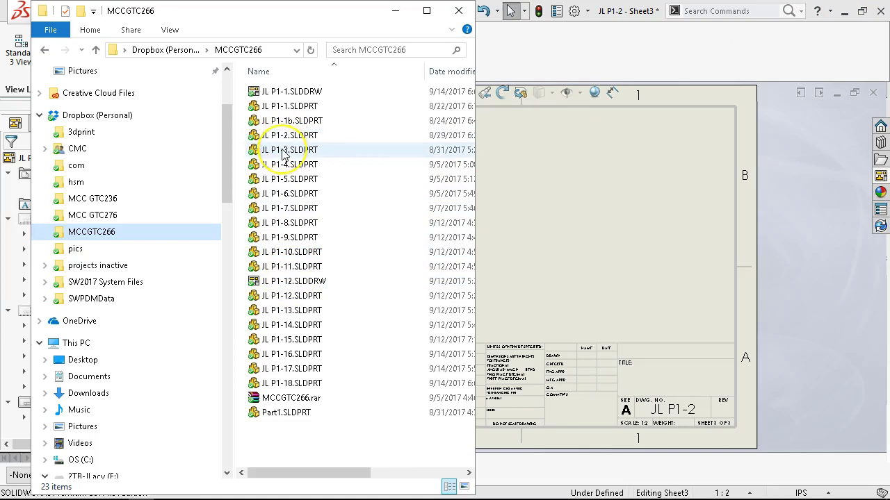
# Insert JL P1-4.SLDPRT from the folder onto Sheet3 as multiple views: front, top, right and isometric.
pyautogui.moveTo(284, 154)
pyautogui.mouseDown()
pyautogui.moveTo(568, 179)
pyautogui.moveTo(328, 162)
pyautogui.moveTo(295, 170)
pyautogui.moveTo(570, 192)
pyautogui.mouseUp()
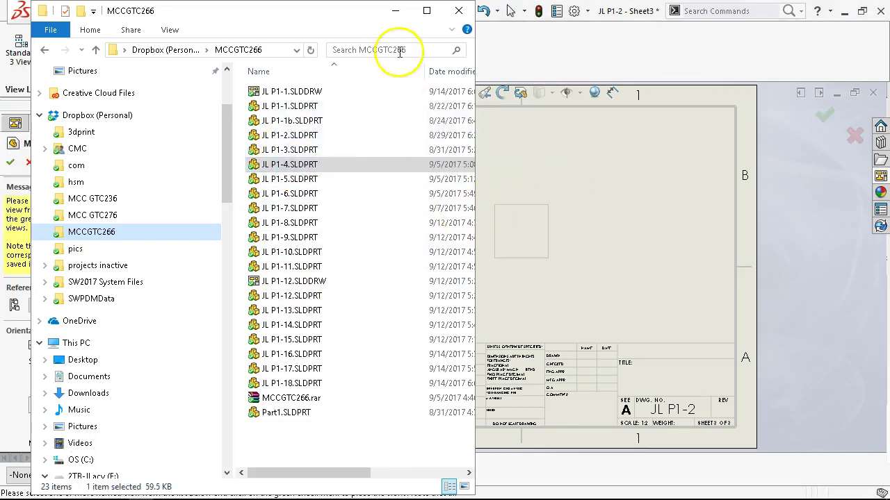
pyautogui.click(396, 12)
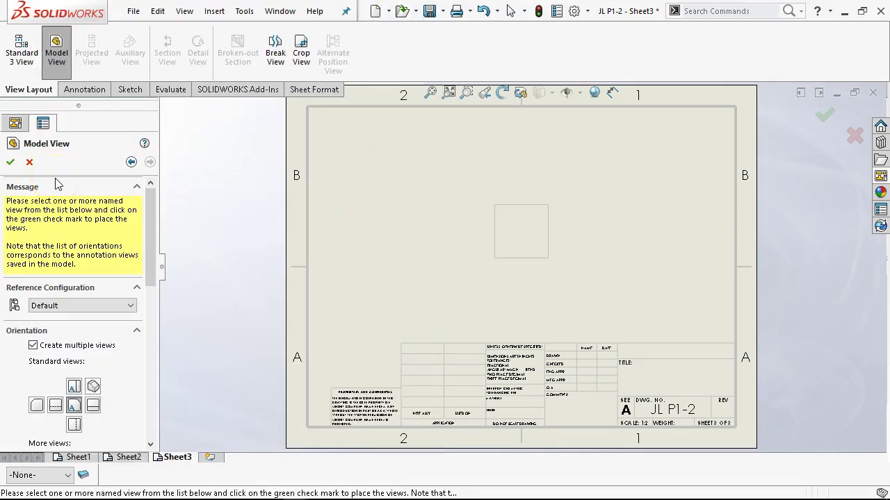
pyautogui.moveTo(151, 186); pyautogui.dragTo(155, 234)
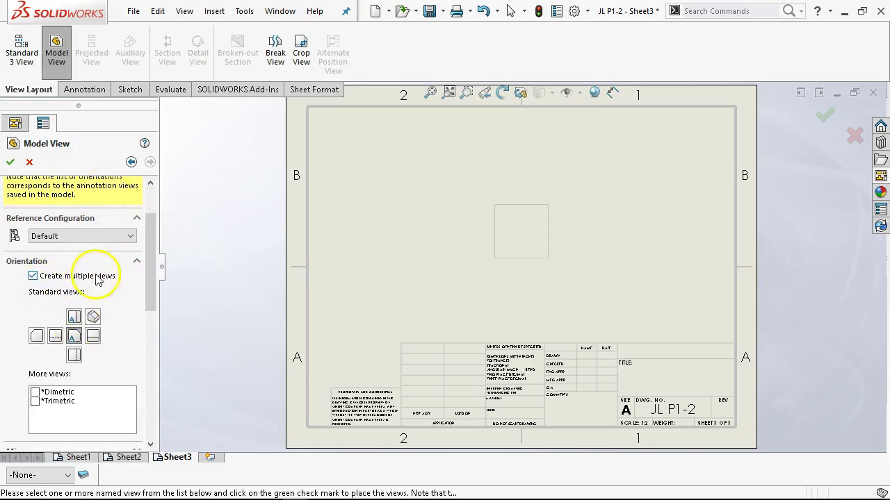
pyautogui.click(74, 336)
pyautogui.click(93, 335)
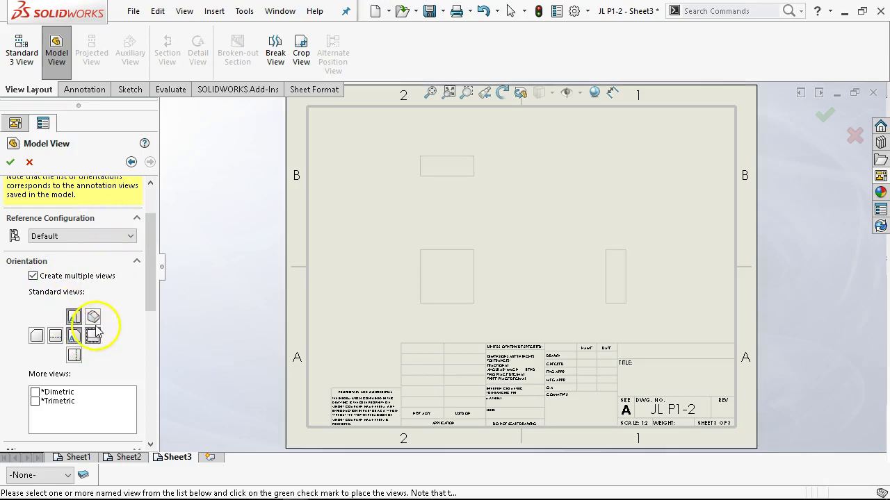
pyautogui.click(93, 317)
pyautogui.click(10, 162)
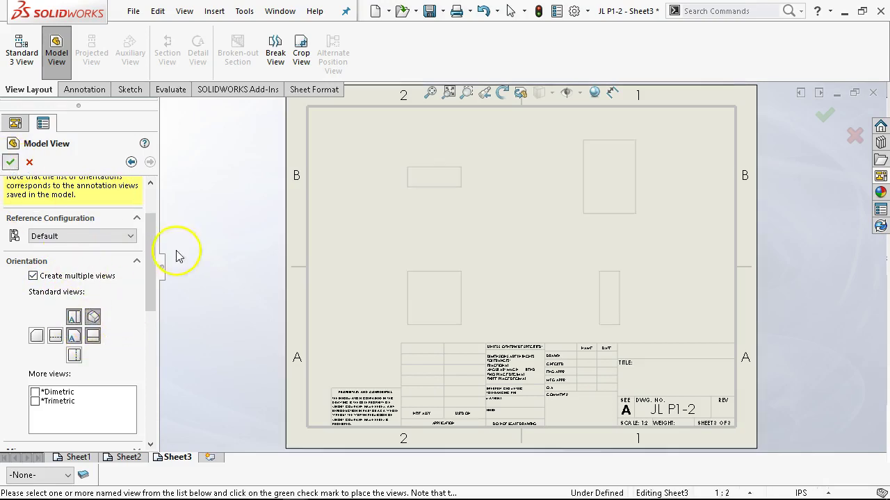
# Add a fourth sheet, tile the open documents horizontally, and insert the JL P1-18 part onto it as a model view, then maximize the drawing.
pyautogui.click(209, 458)
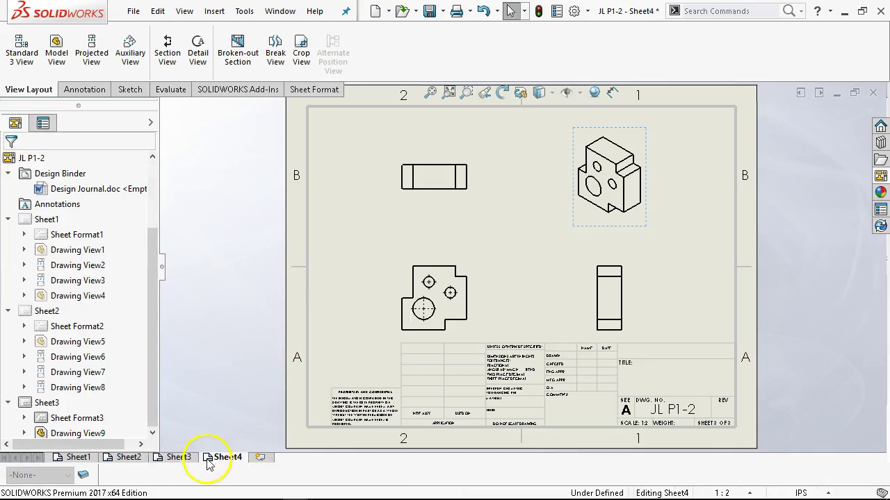
pyautogui.click(280, 12)
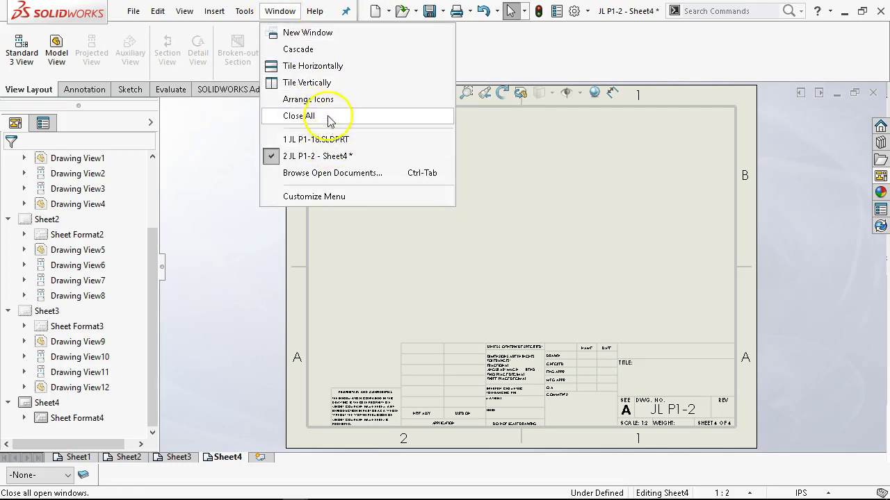
pyautogui.click(321, 66)
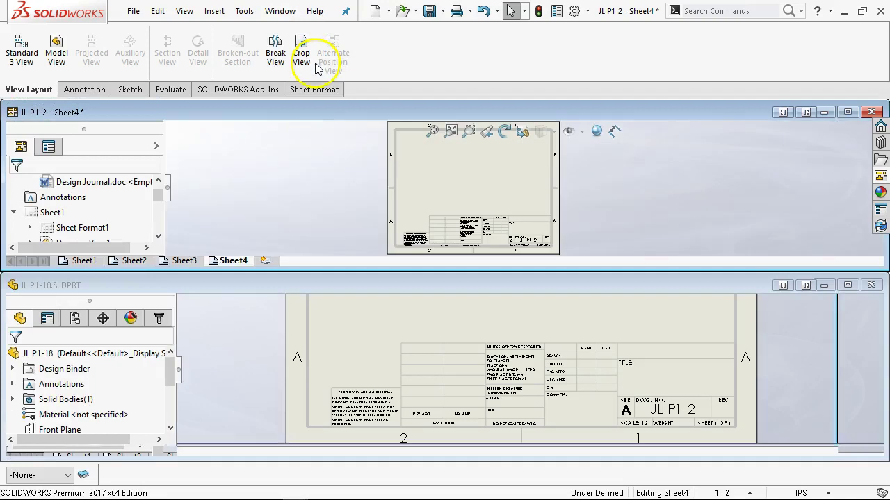
pyautogui.moveTo(42, 355)
pyautogui.mouseDown()
pyautogui.moveTo(199, 302)
pyautogui.moveTo(431, 176)
pyautogui.moveTo(423, 186)
pyautogui.mouseUp()
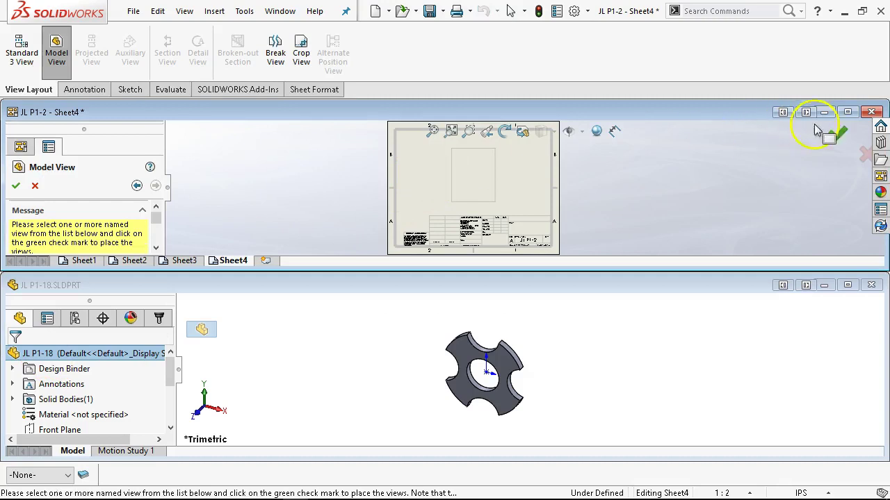
pyautogui.click(848, 112)
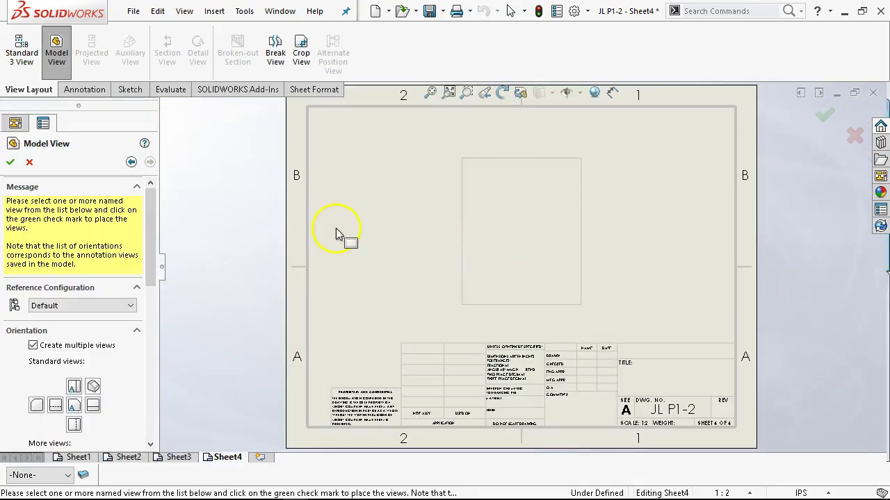
# Place multiple views of JL P1-18 on Sheet4: front, top, right and two pictorial views.
pyautogui.moveTo(154, 255); pyautogui.dragTo(154, 288)
pyautogui.click(77, 296)
pyautogui.click(93, 297)
pyautogui.click(93, 317)
pyautogui.click(11, 162)
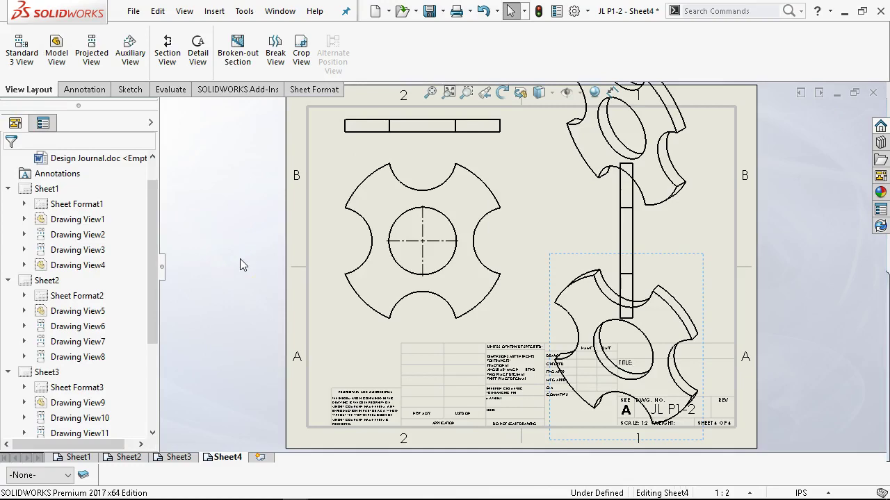
# Examine the view layout on Sheet4 and compare it with the views on Sheet1, Sheet2 and Sheet3.
pyautogui.click(250, 259)
pyautogui.scroll(-1, 363, 274)
pyautogui.scroll(1, 362, 274)
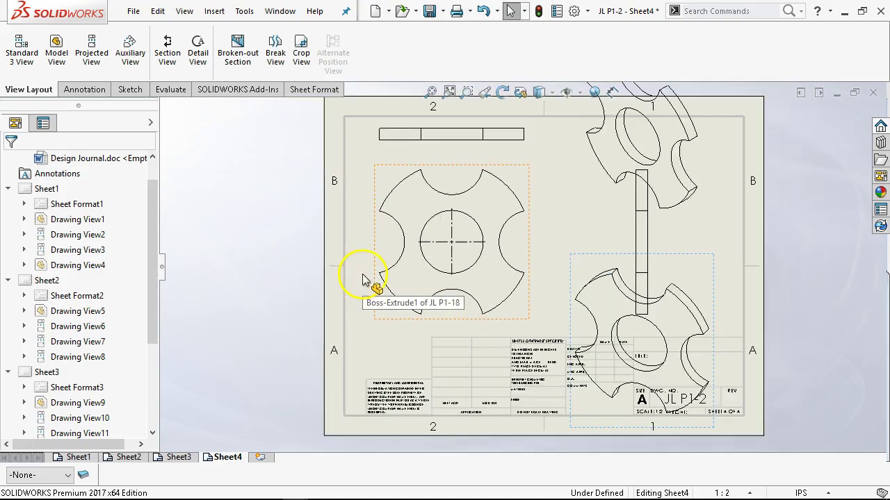
pyautogui.scroll(3, 689, 229)
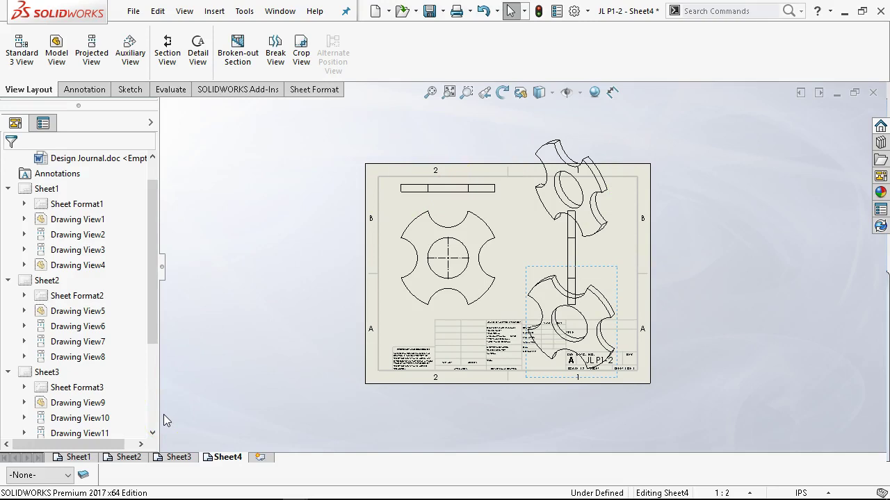
pyautogui.click(87, 456)
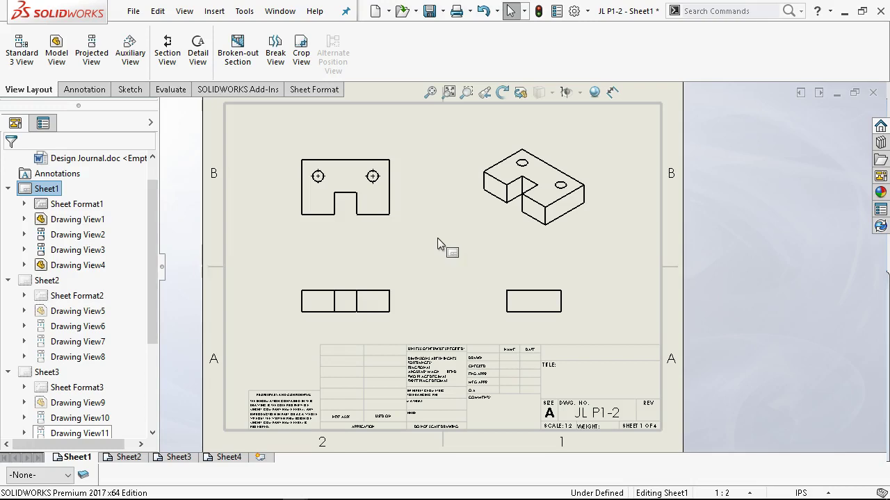
pyautogui.click(117, 460)
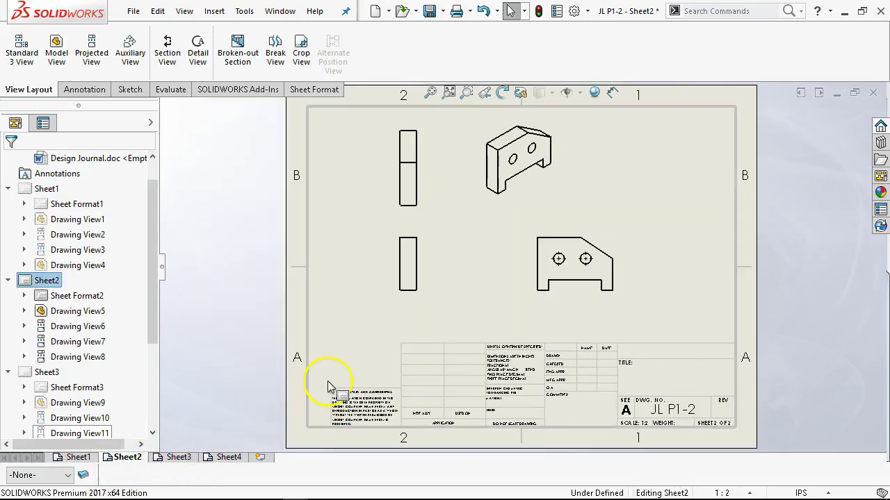
pyautogui.click(180, 459)
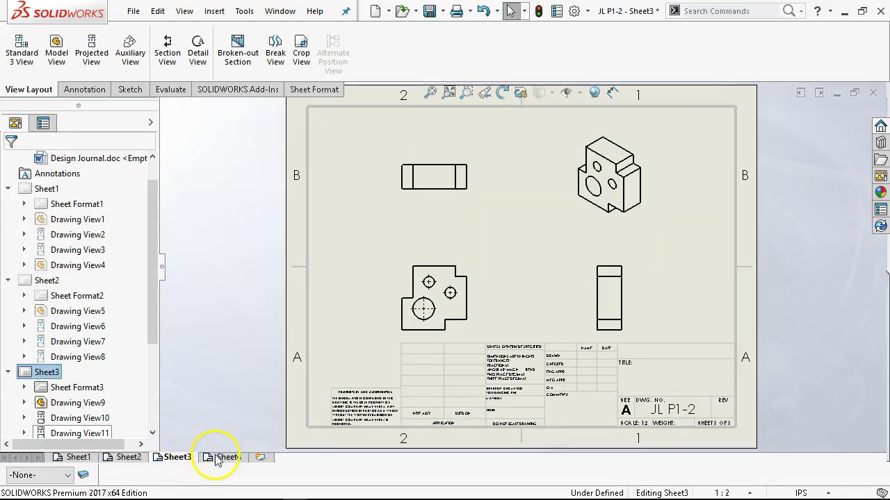
pyautogui.click(221, 458)
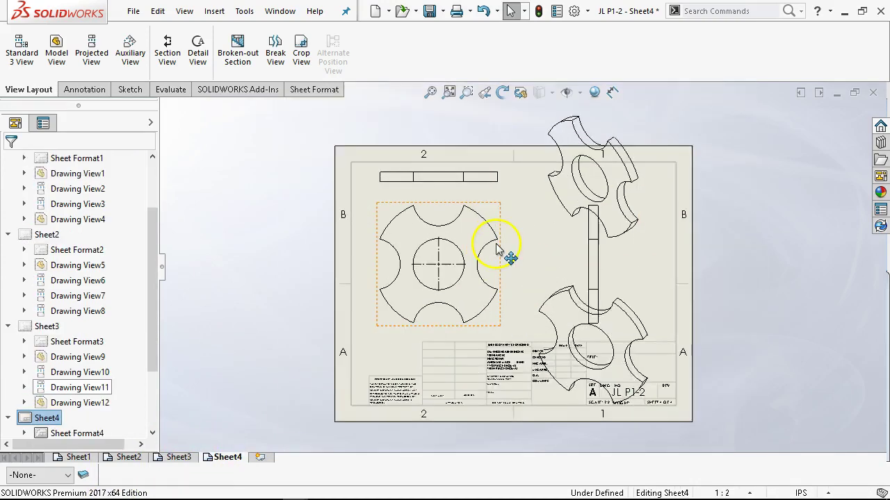
# Examine the commands available for Sheet4, including the hidden ones and the checklist of which commands are shown.
pyautogui.scroll(-1, 496, 249)
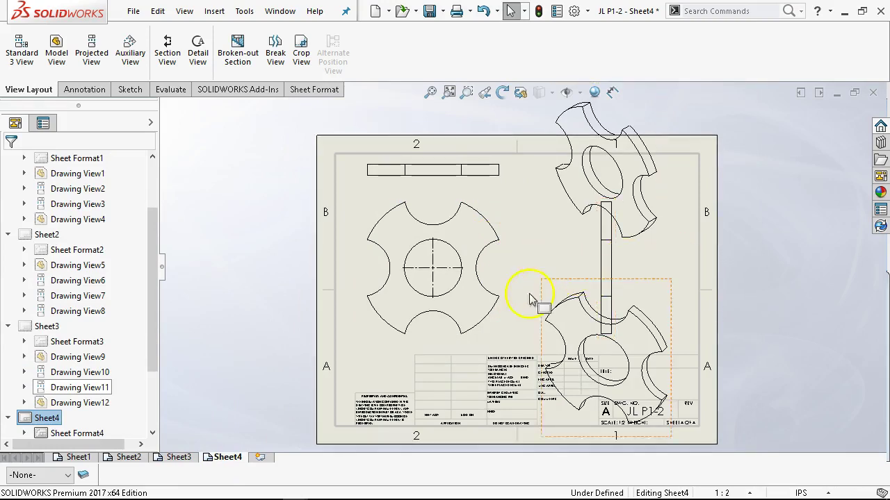
pyautogui.rightClick(374, 370)
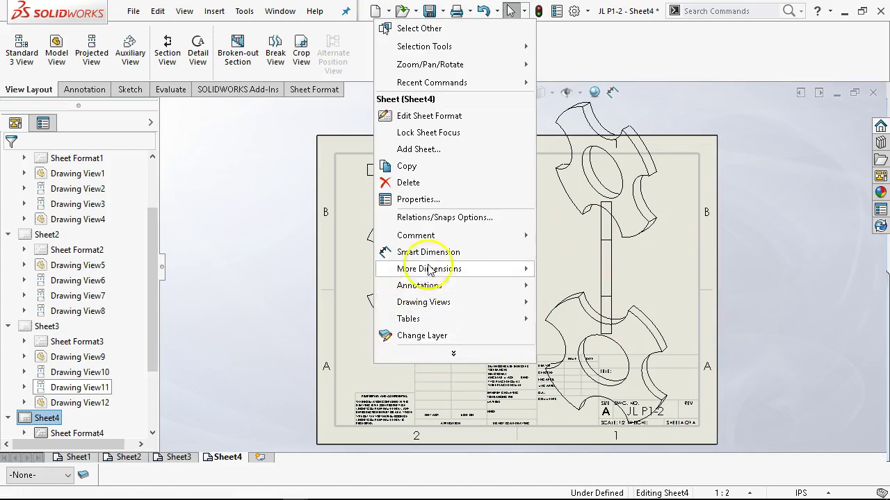
pyautogui.click(421, 208)
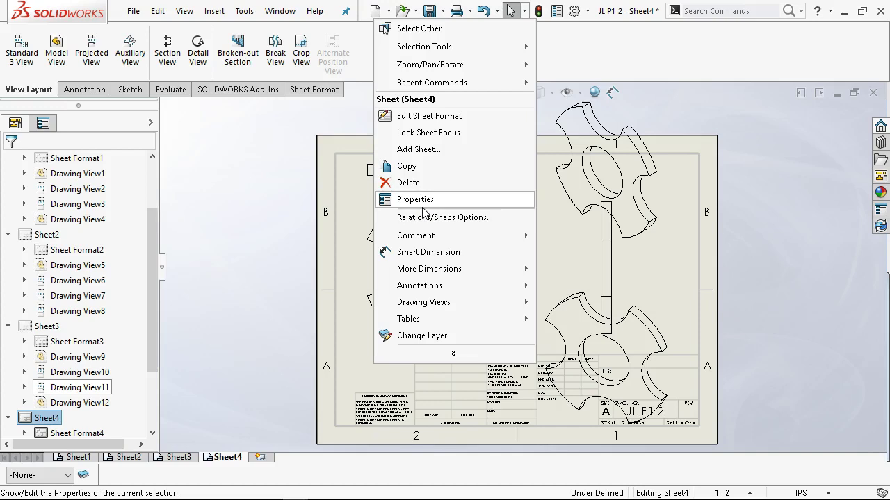
pyautogui.click(440, 357)
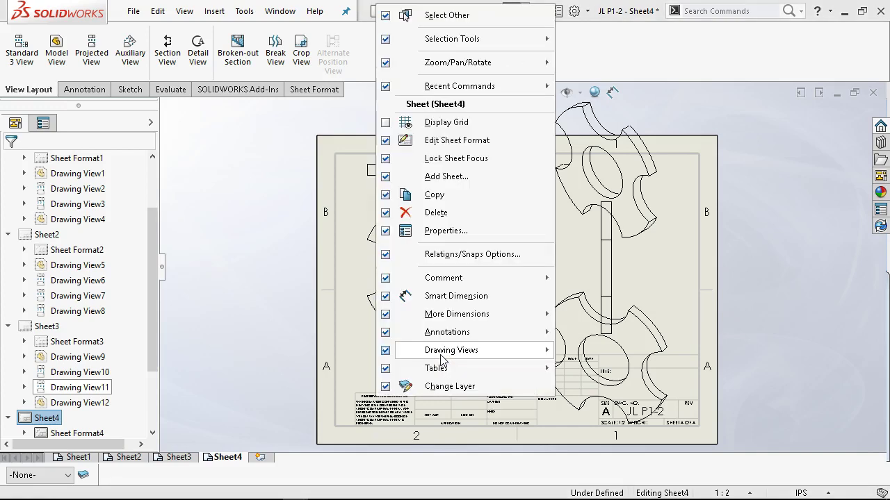
pyautogui.click(284, 228)
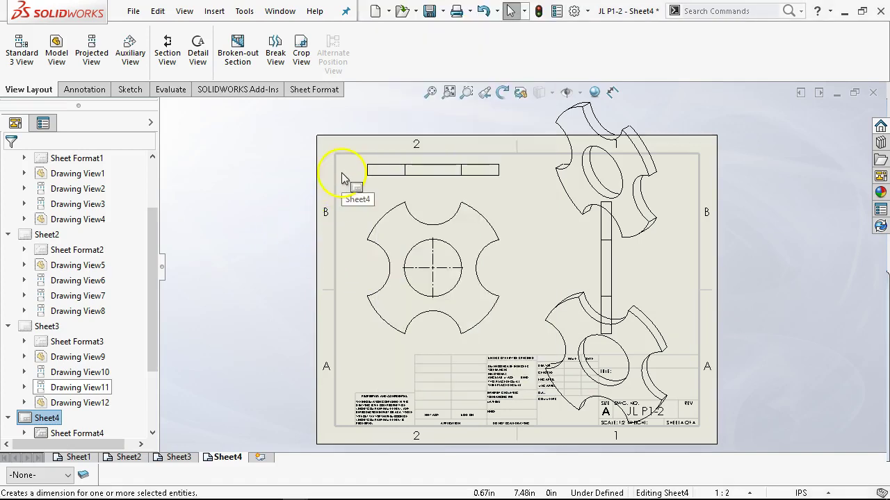
pyautogui.rightClick(340, 159)
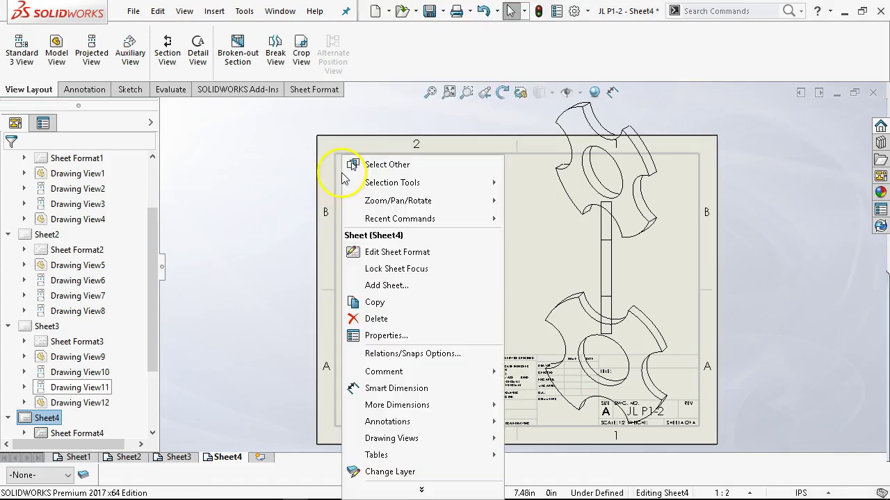
pyautogui.click(289, 210)
pyautogui.rightClick(341, 358)
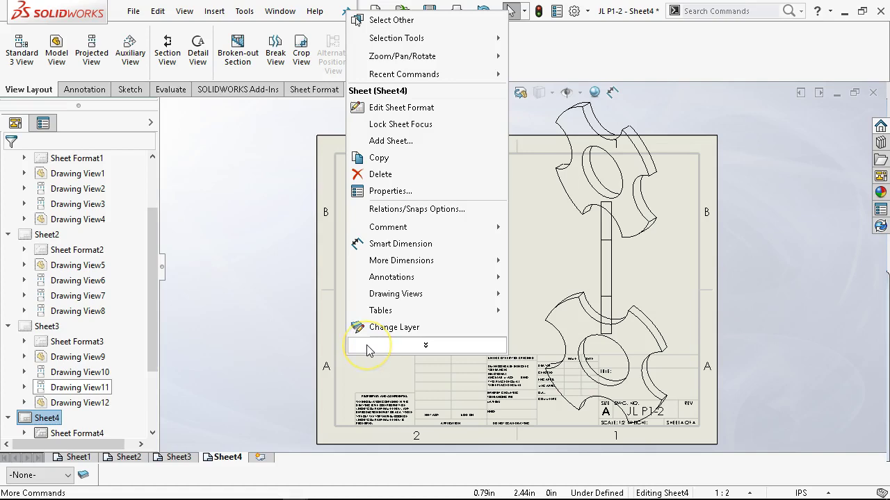
pyautogui.click(367, 349)
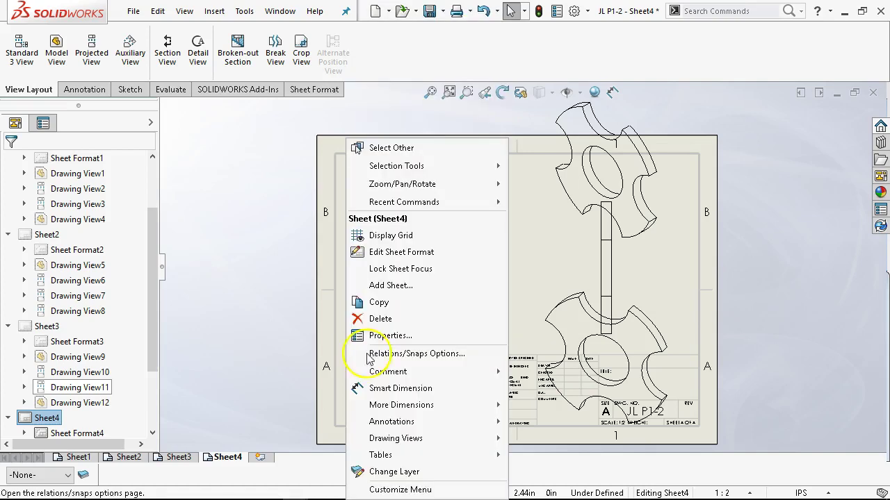
pyautogui.click(379, 490)
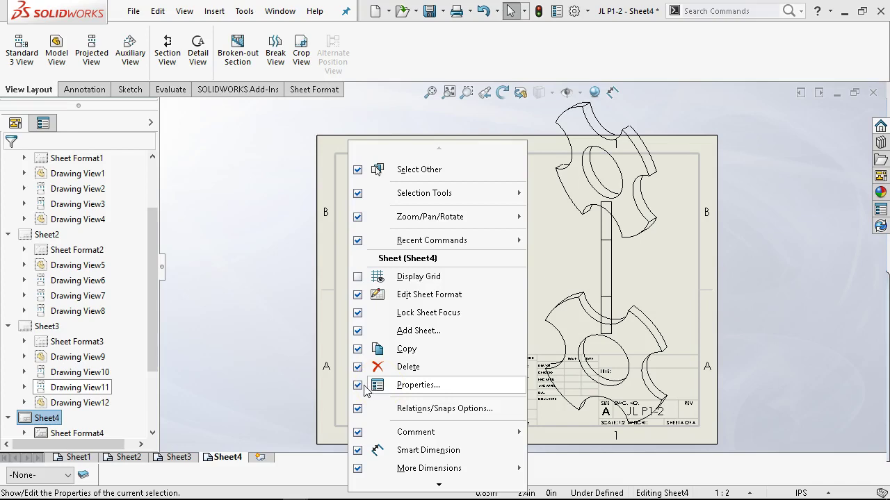
pyautogui.click(253, 248)
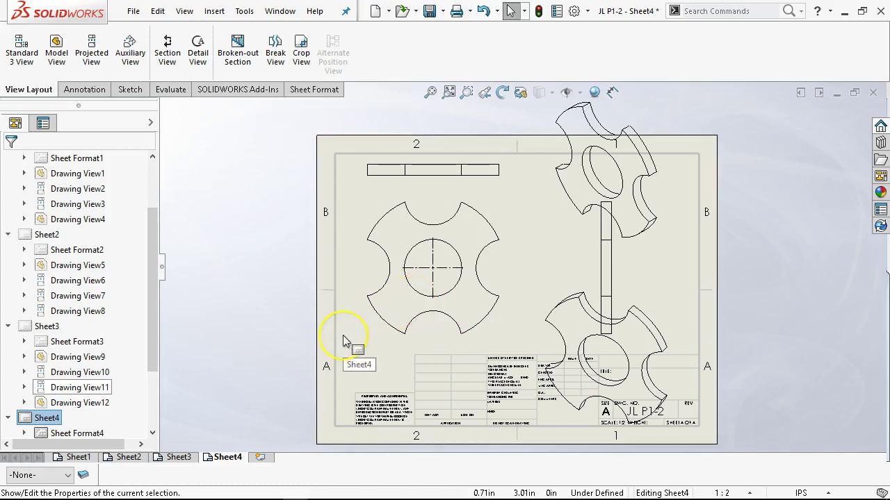
# Open the properties of Sheet4 and shorten the sheet name to S4.
pyautogui.rightClick(374, 369)
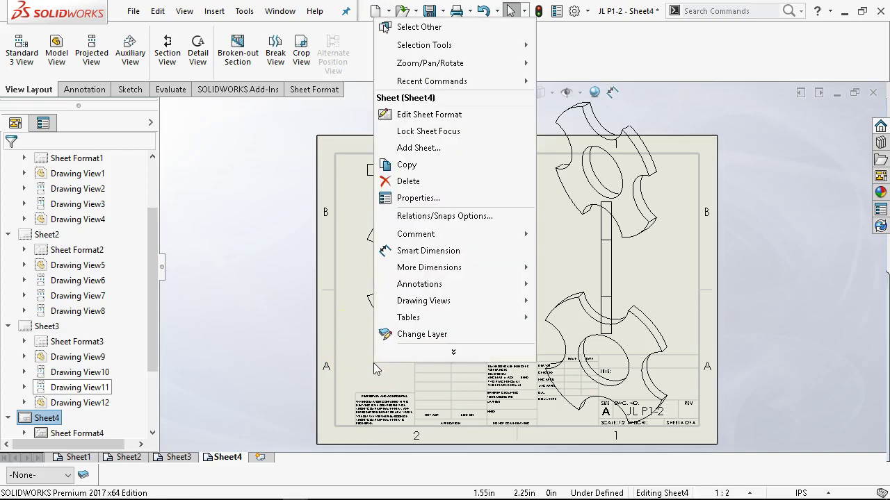
pyautogui.click(416, 202)
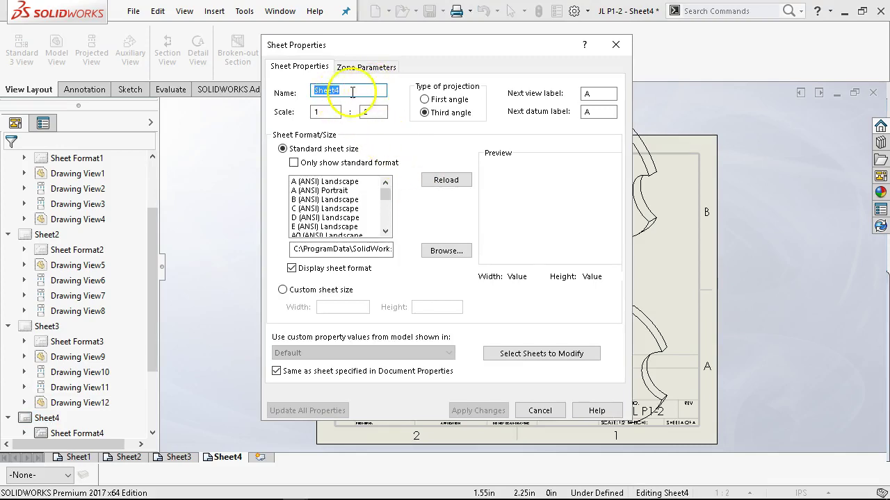
pyautogui.click(335, 93)
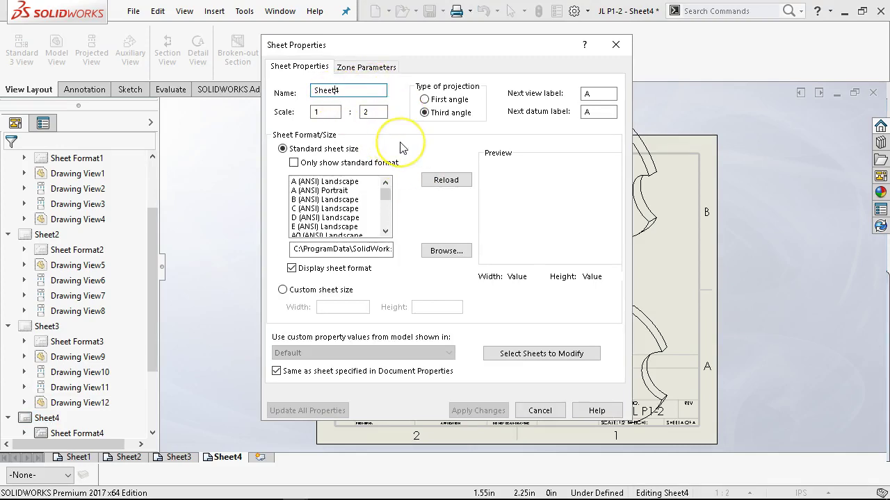
pyautogui.press('BackSpace')
pyautogui.press('BackSpace')
pyautogui.press('BackSpace')
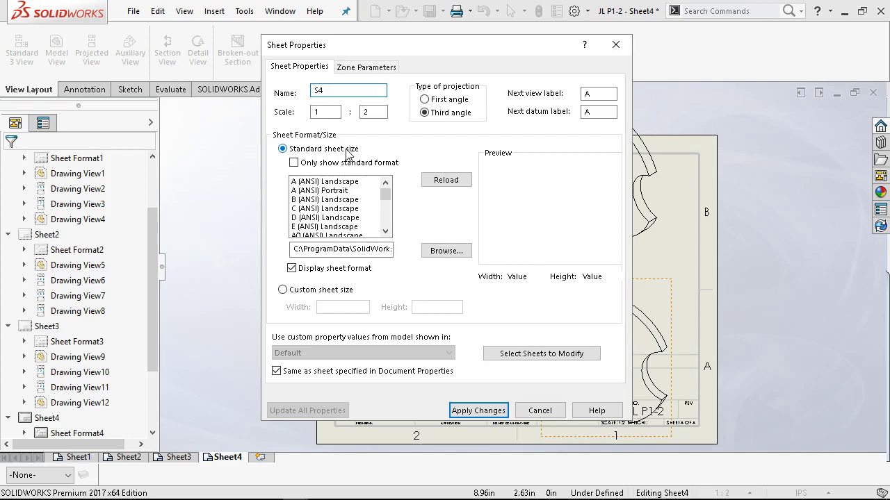
# Set the sheet scale to 1:4 in the sheet properties.
pyautogui.click(342, 157)
pyautogui.doubleClick(364, 112)
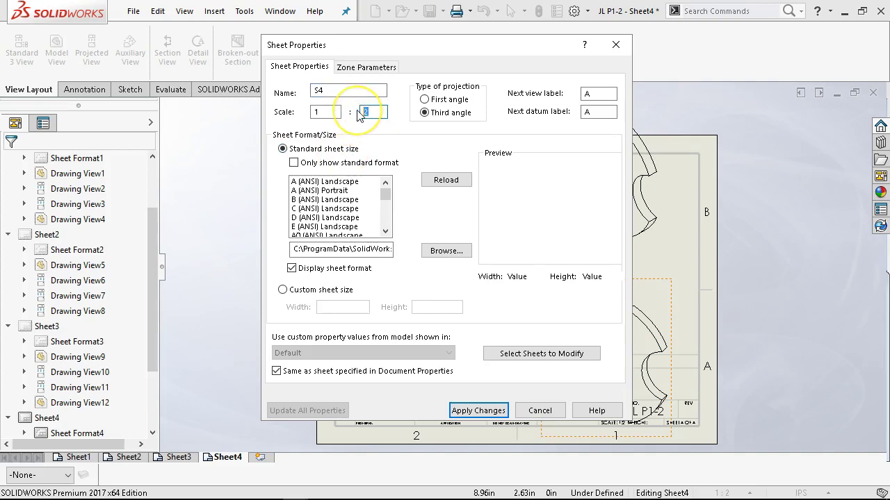
pyautogui.write('4')
pyautogui.press('Tab')
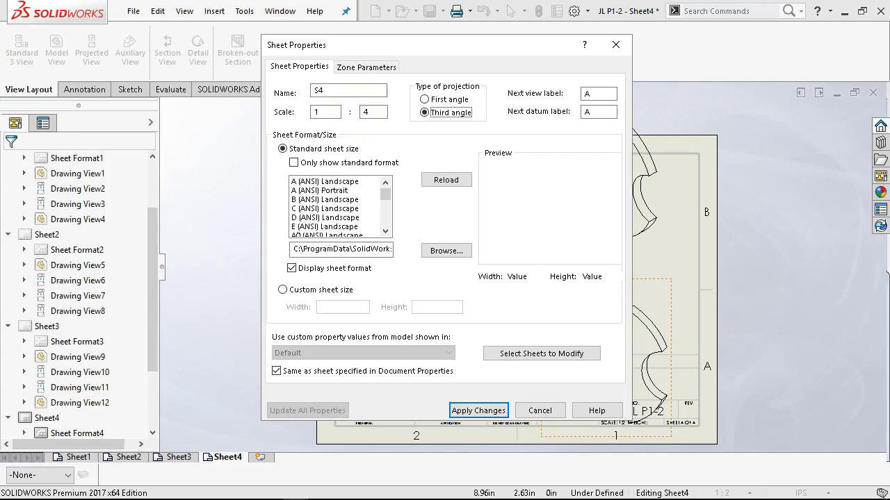
# Set the sheet scale to 9:32 and apply the changed sheet properties.
pyautogui.click(320, 121)
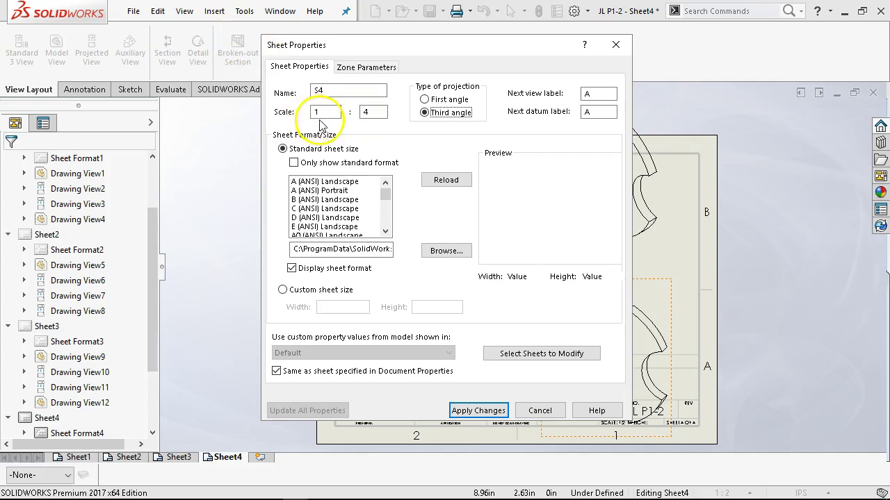
pyautogui.doubleClick(319, 121)
pyautogui.write('9')
pyautogui.press('Tab')
pyautogui.write('32')
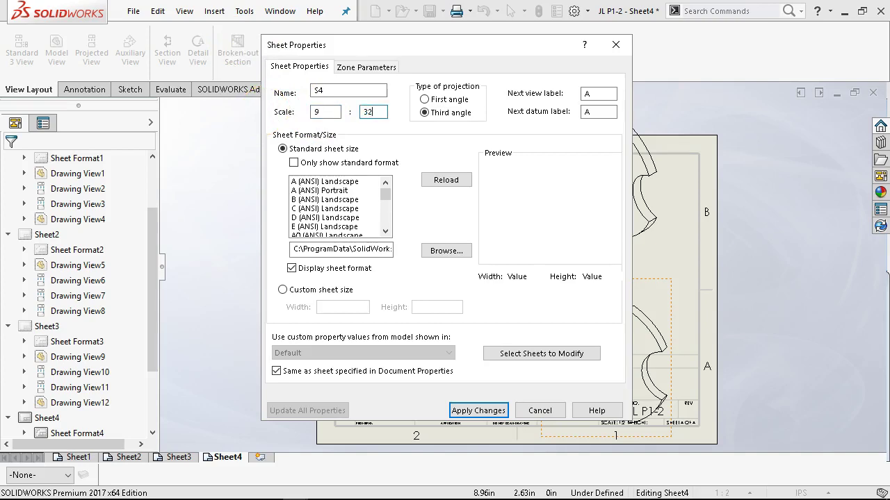
pyautogui.press('Tab')
pyautogui.click(500, 401)
# Rearrange the views on S4: put both pictorial views side by side above the right view and shift the front view.
pyautogui.moveTo(477, 237)
pyautogui.mouseDown()
pyautogui.moveTo(481, 256)
pyautogui.moveTo(470, 255)
pyautogui.moveTo(512, 252)
pyautogui.moveTo(446, 232)
pyautogui.moveTo(501, 246)
pyautogui.moveTo(485, 241)
pyautogui.moveTo(507, 230)
pyautogui.moveTo(502, 243)
pyautogui.mouseUp()
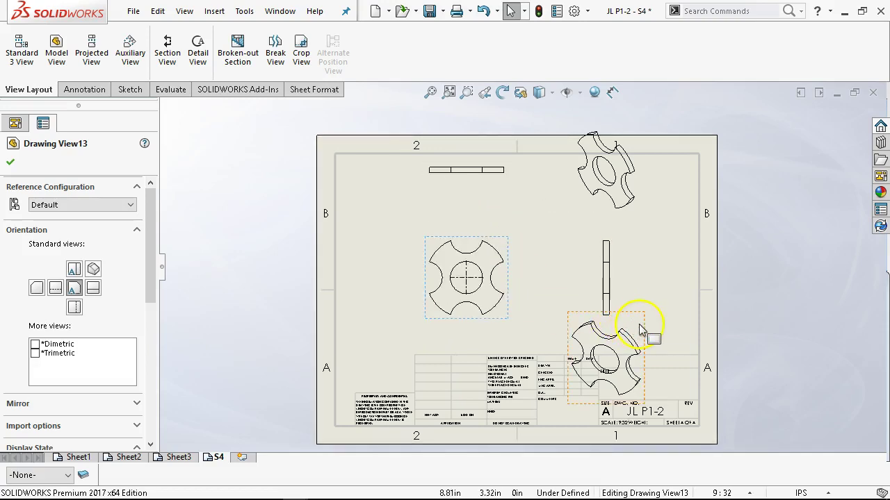
pyautogui.click(637, 331)
pyautogui.moveTo(636, 331)
pyautogui.mouseDown()
pyautogui.moveTo(668, 223)
pyautogui.moveTo(710, 194)
pyautogui.mouseUp()
pyautogui.moveTo(646, 144); pyautogui.dragTo(606, 175)
pyautogui.moveTo(675, 185); pyautogui.dragTo(665, 168)
pyautogui.moveTo(511, 316); pyautogui.dragTo(491, 322)
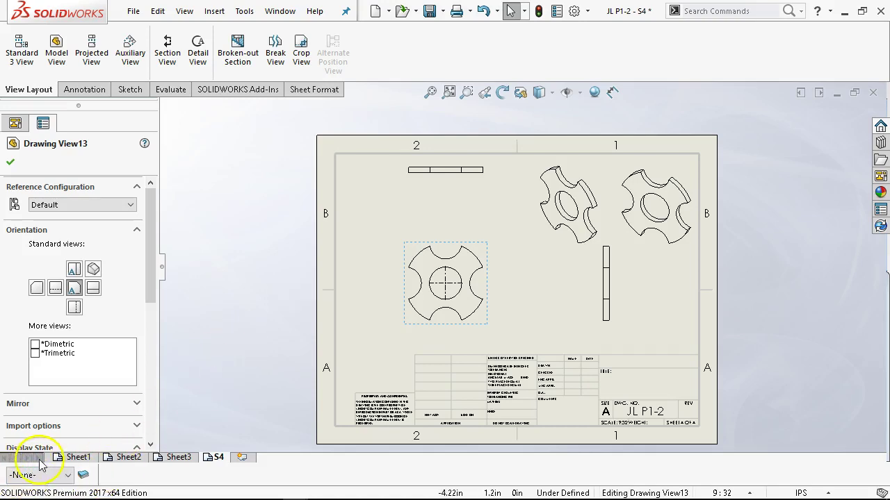
# Check which toolbars are enabled and inspect the drawing's layer settings, leaving them without changes.
pyautogui.rightClick(595, 48)
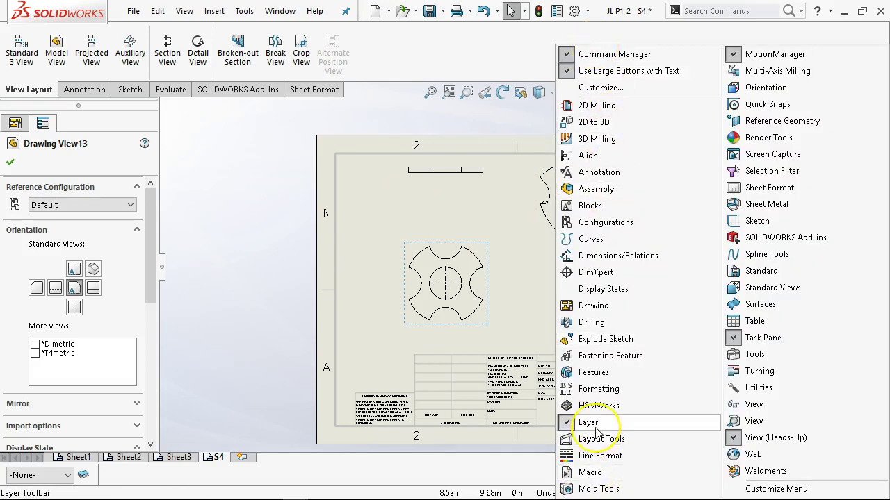
pyautogui.click(257, 347)
pyautogui.click(83, 475)
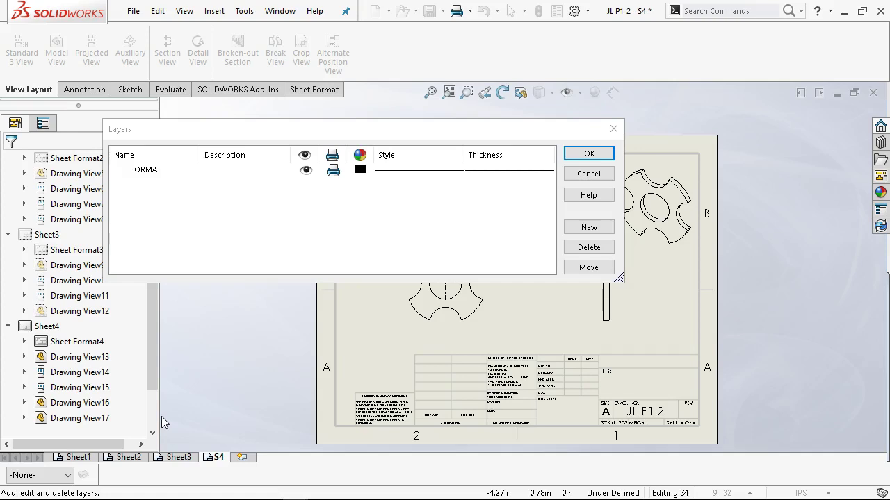
pyautogui.scroll(2, 162, 417)
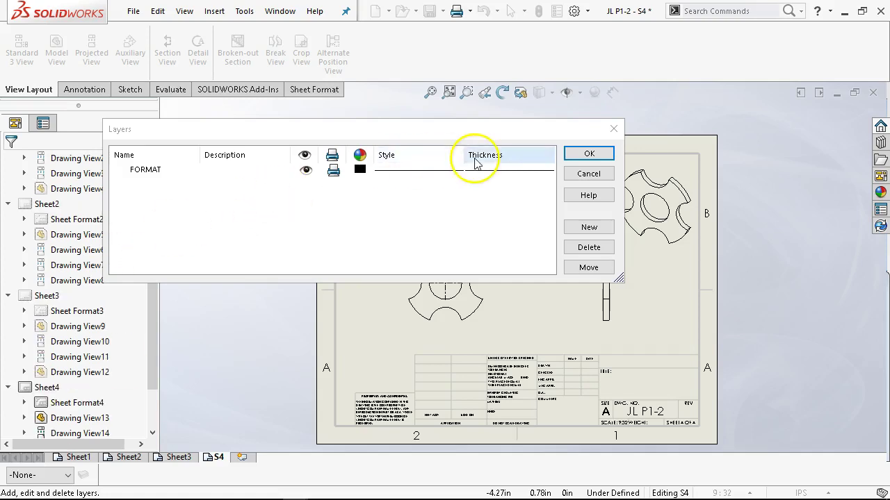
pyautogui.click(589, 174)
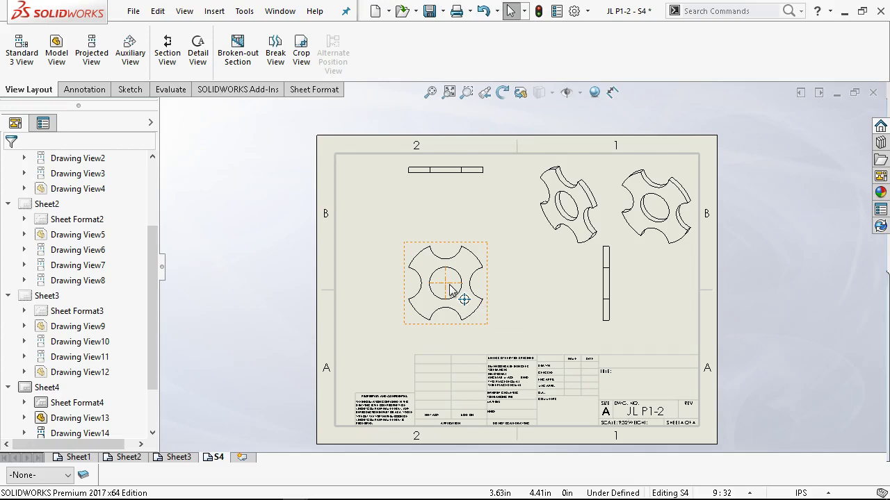
pyautogui.click(507, 325)
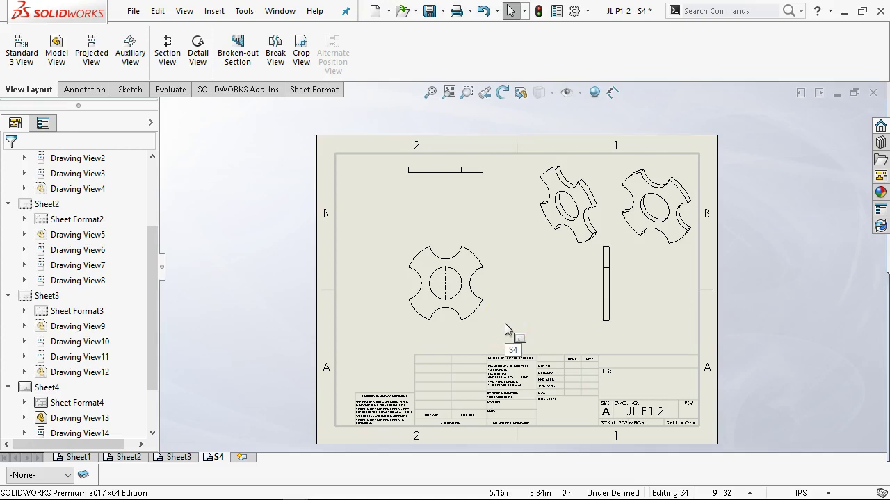
pyautogui.click(499, 320)
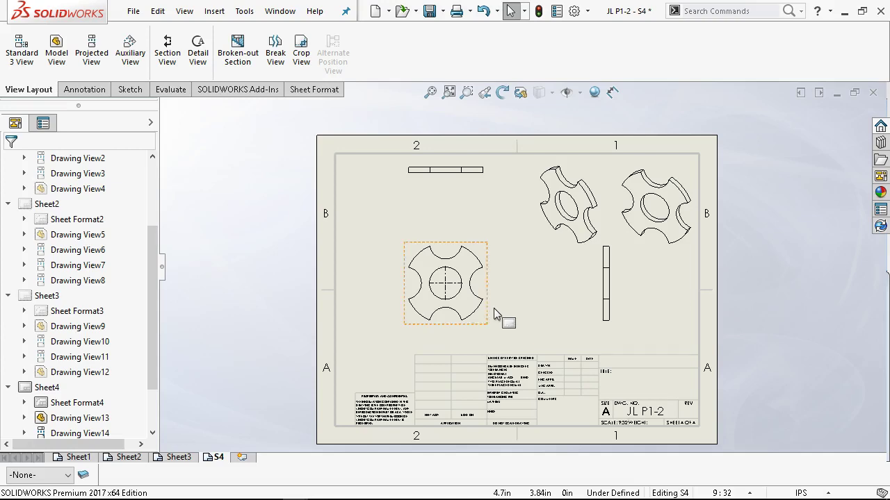
# Use Smart Dimension on the front view to add radius dimensions to the upper-left outer arc and the left notch.
pyautogui.scroll(-1, 428, 306)
pyautogui.click(437, 300)
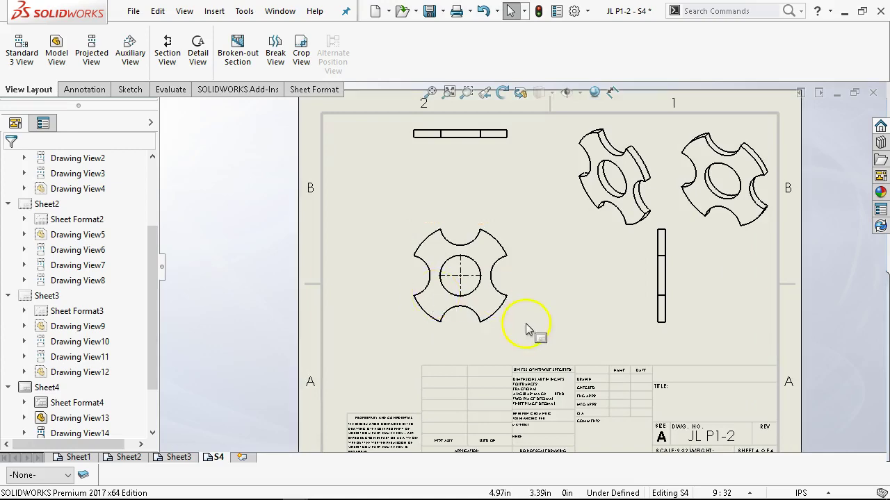
pyautogui.click(82, 89)
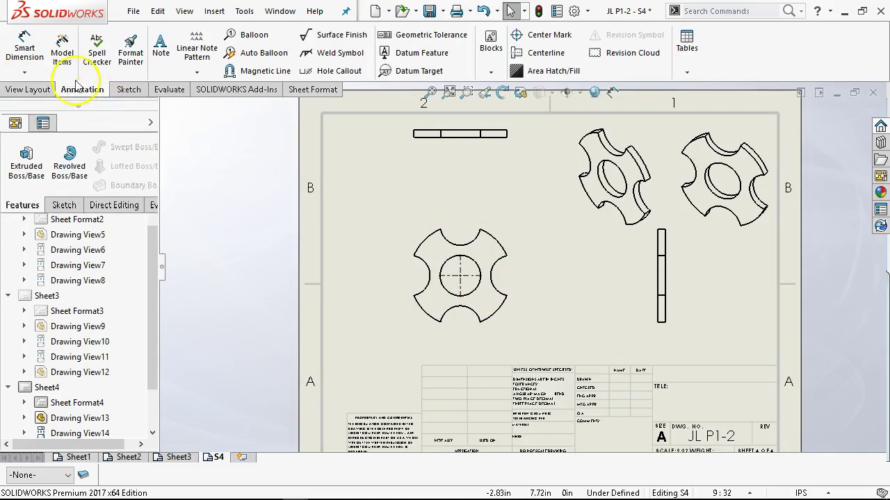
pyautogui.click(24, 48)
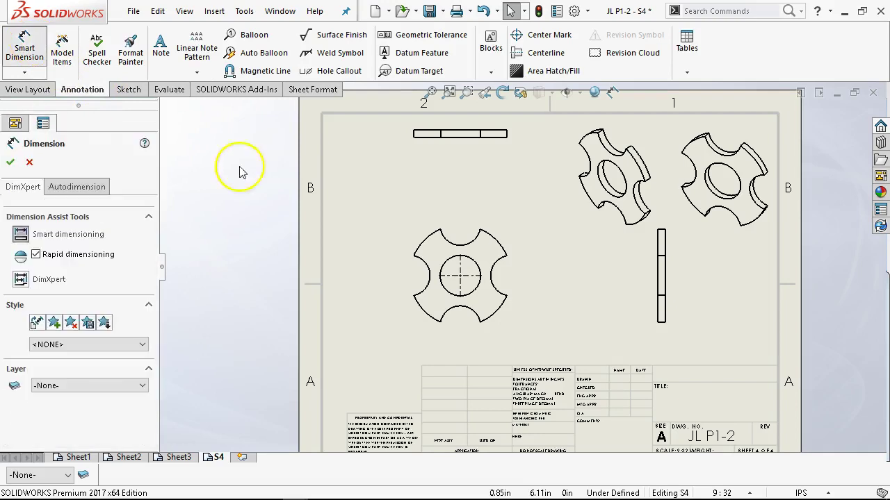
pyautogui.click(426, 240)
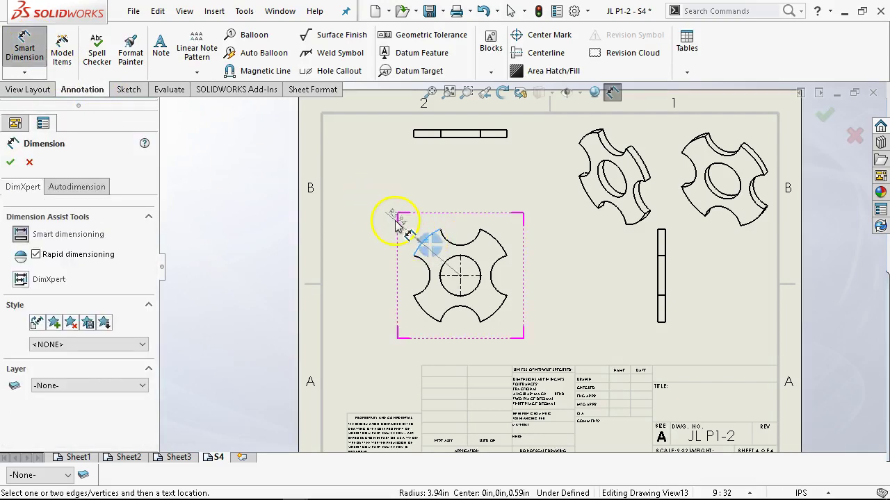
pyautogui.click(396, 221)
pyautogui.click(428, 291)
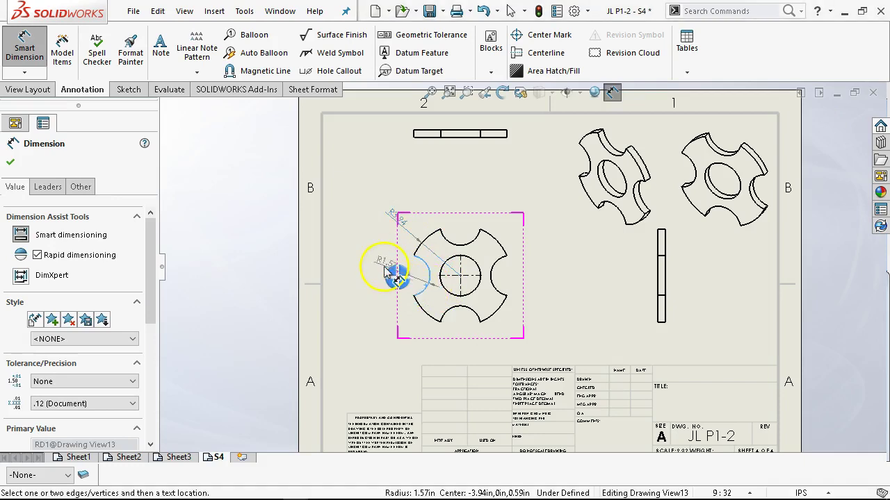
pyautogui.click(381, 288)
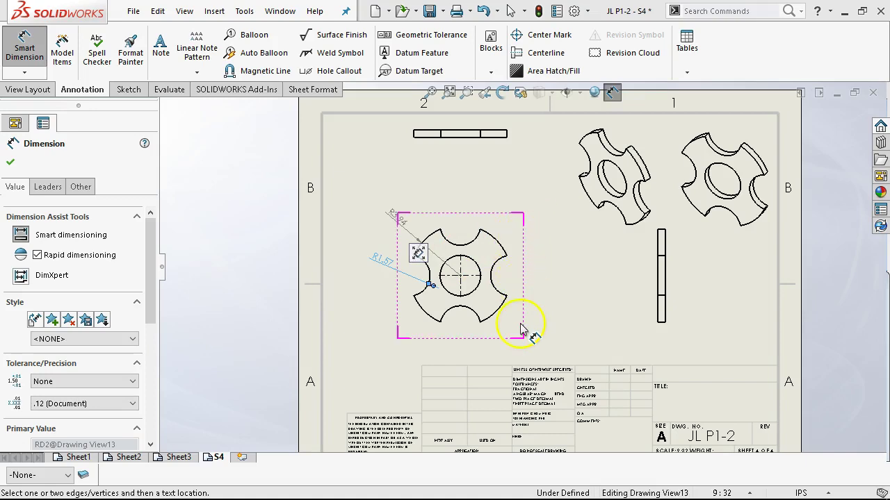
# Dimension the central hole's diameter in the front view and move that dimension to the view's upper-left side.
pyautogui.click(479, 269)
pyautogui.click(565, 255)
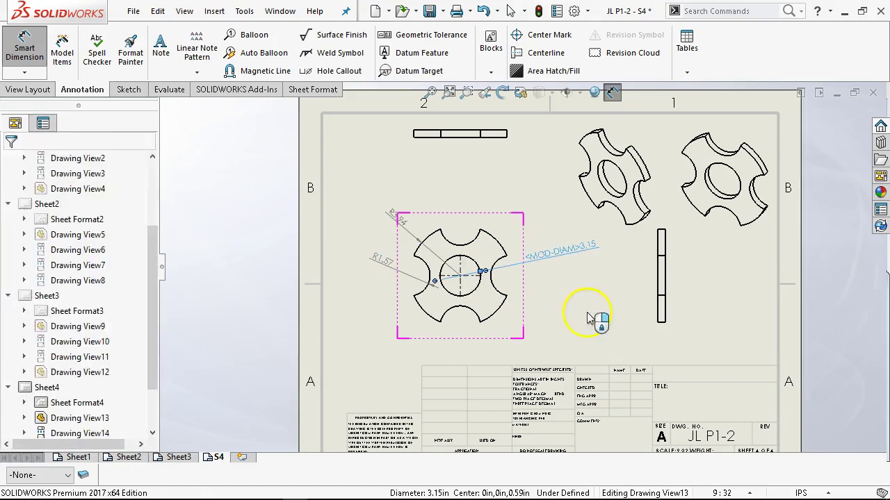
pyautogui.rightClick(563, 285)
pyautogui.click(585, 338)
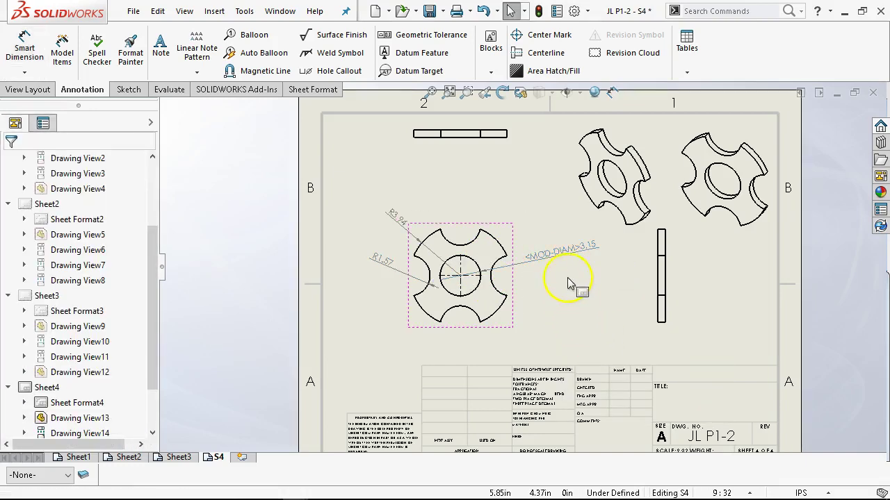
pyautogui.moveTo(571, 263); pyautogui.dragTo(369, 259)
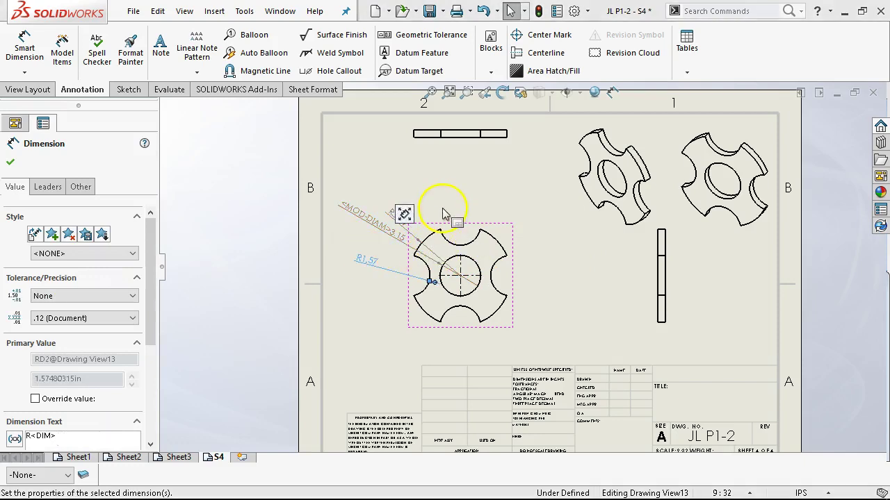
# Shift the front view slightly to the right on the sheet, together with its aligned top view.
pyautogui.click(438, 210)
pyautogui.scroll(-2, 378, 257)
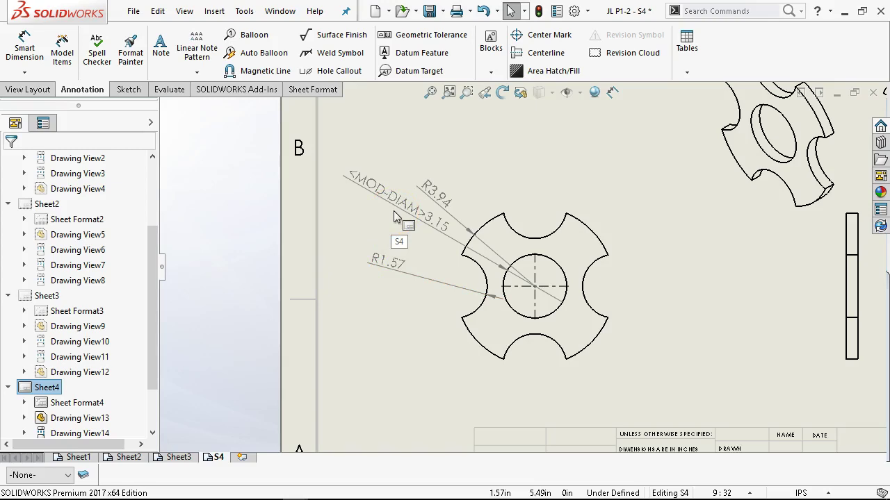
pyautogui.scroll(5, 596, 291)
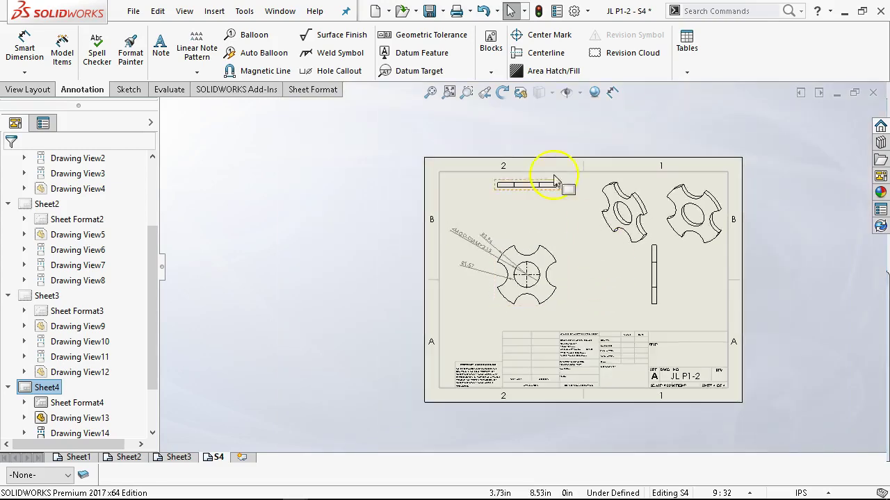
pyautogui.click(431, 92)
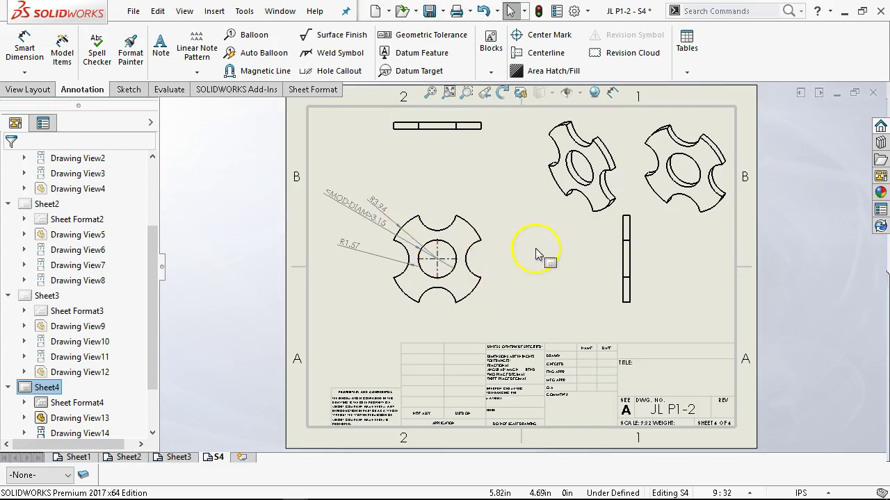
pyautogui.scroll(-1, 394, 239)
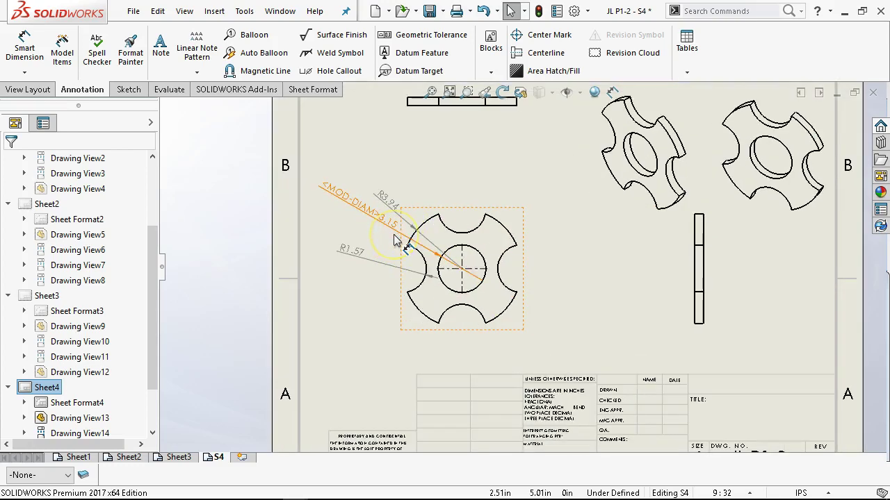
pyautogui.scroll(4, 526, 229)
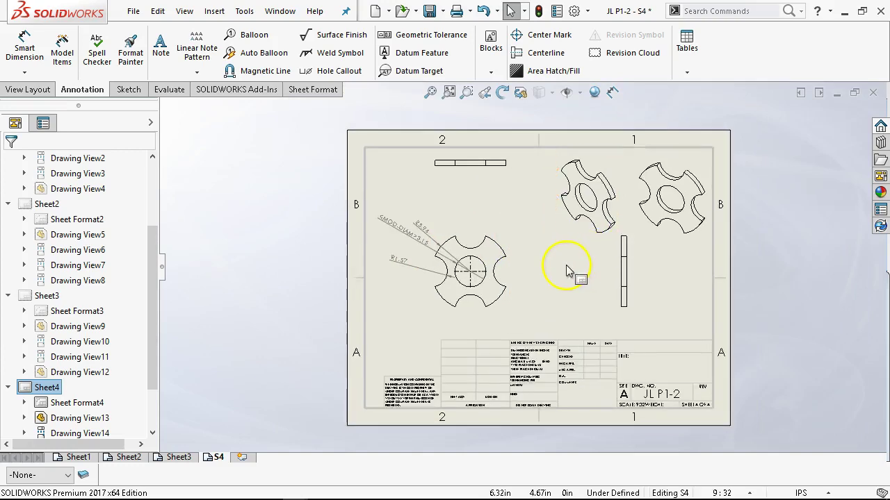
pyautogui.scroll(-1, 566, 271)
pyautogui.moveTo(505, 282)
pyautogui.mouseDown()
pyautogui.moveTo(527, 280)
pyautogui.moveTo(523, 272)
pyautogui.moveTo(527, 282)
pyautogui.mouseUp()
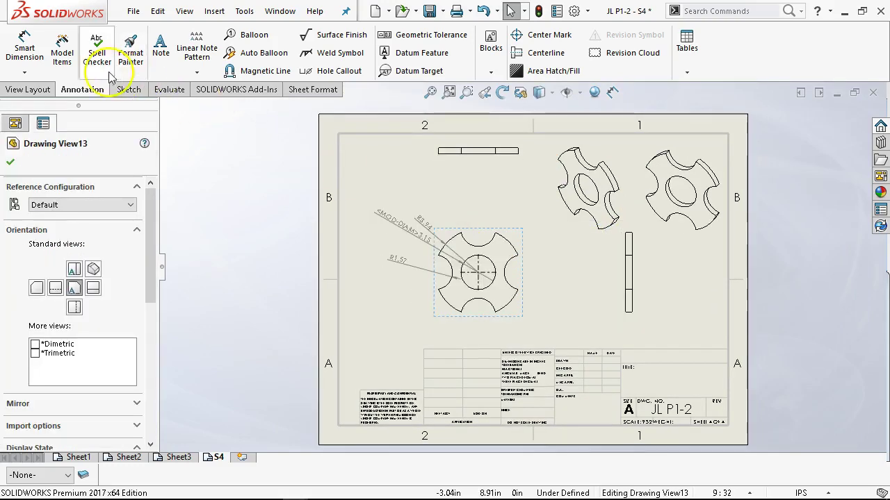
# Use Smart Dimension to add the plate's thickness below the right view, placing the dimension text to the left of the view.
pyautogui.click(24, 49)
pyautogui.scroll(-2, 615, 339)
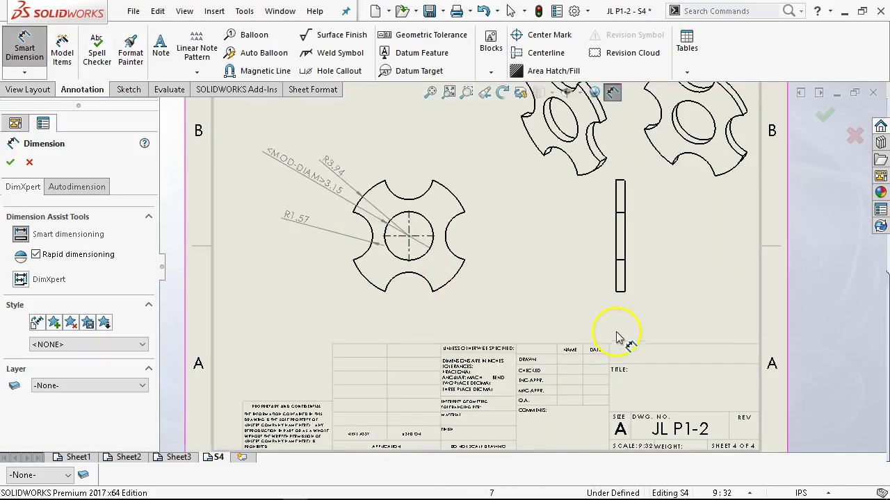
pyautogui.click(620, 291)
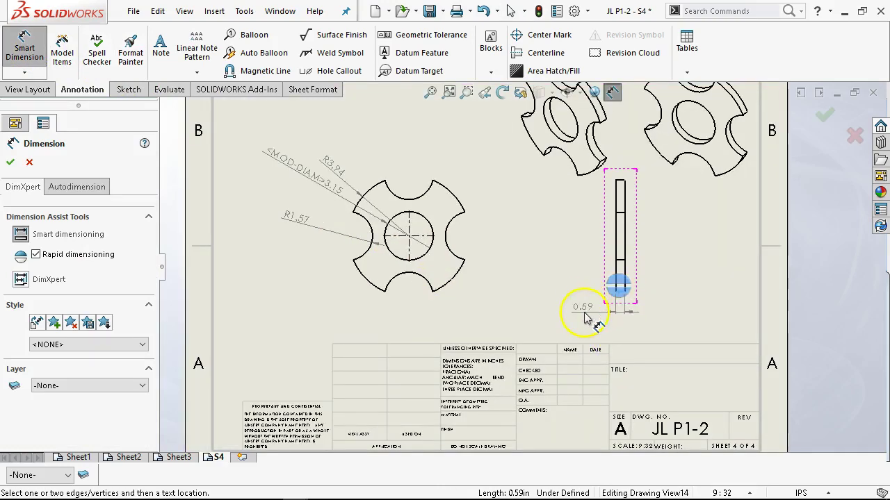
pyautogui.click(583, 316)
pyautogui.rightClick(537, 310)
pyautogui.click(570, 368)
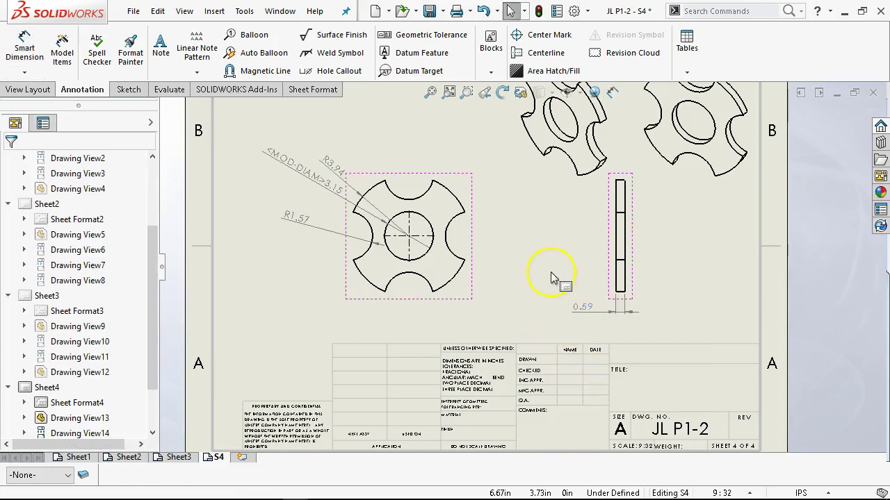
pyautogui.click(581, 308)
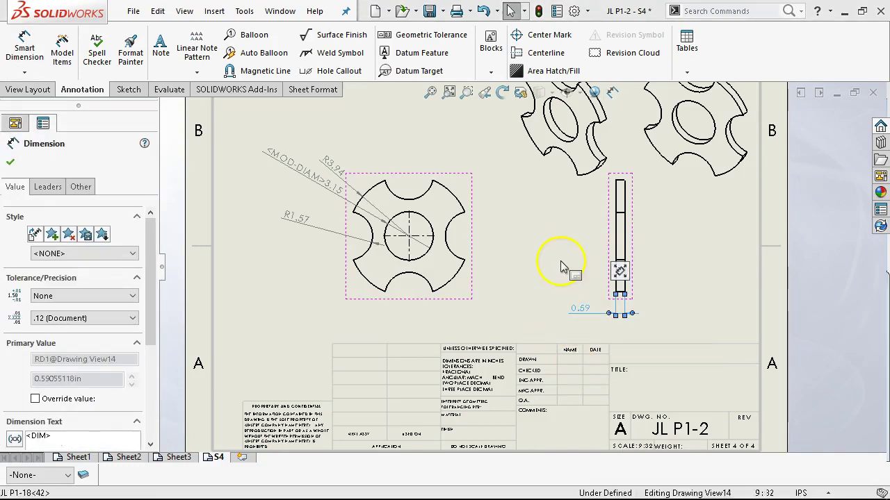
pyautogui.click(546, 267)
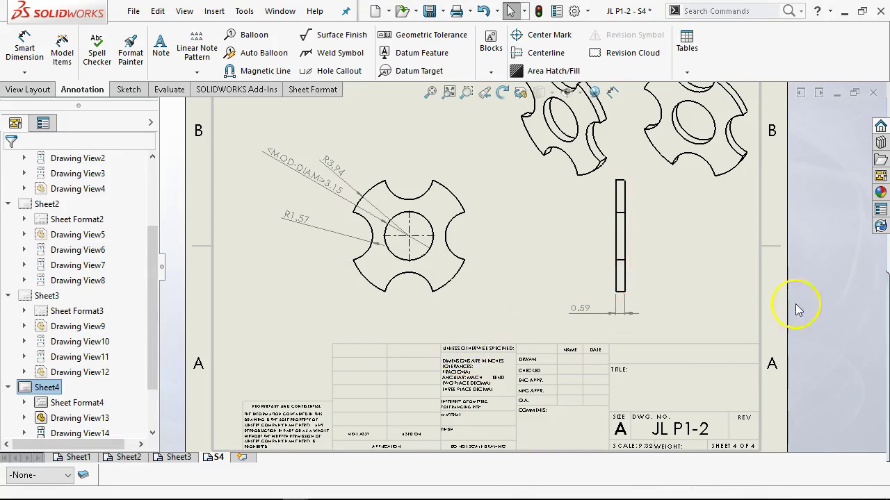
# Move the top view down, closer to the front view.
pyautogui.press('f')
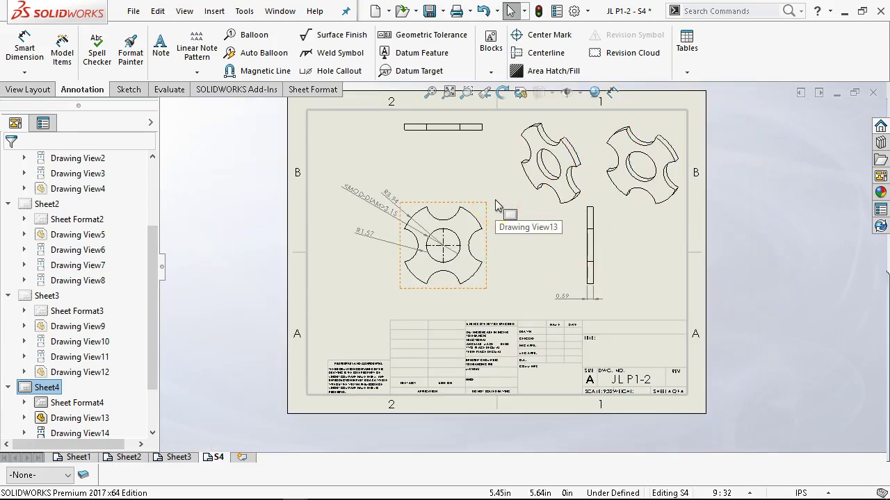
pyautogui.scroll(2, 492, 184)
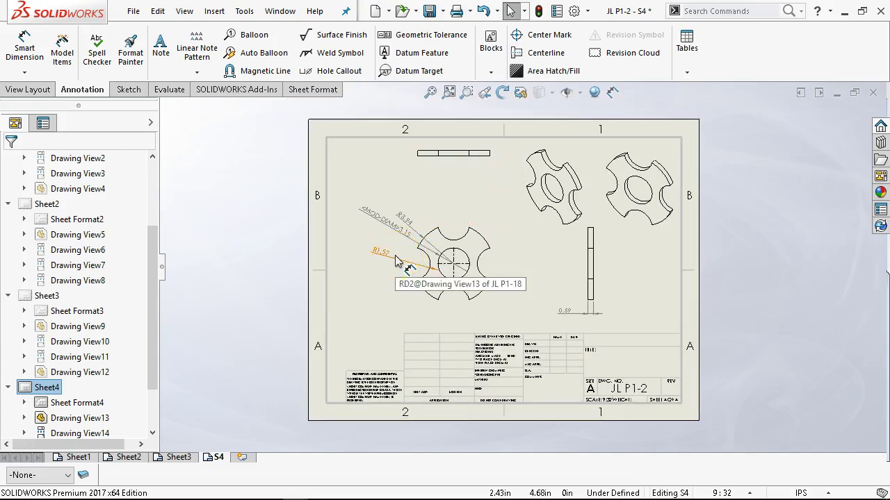
pyautogui.click(428, 382)
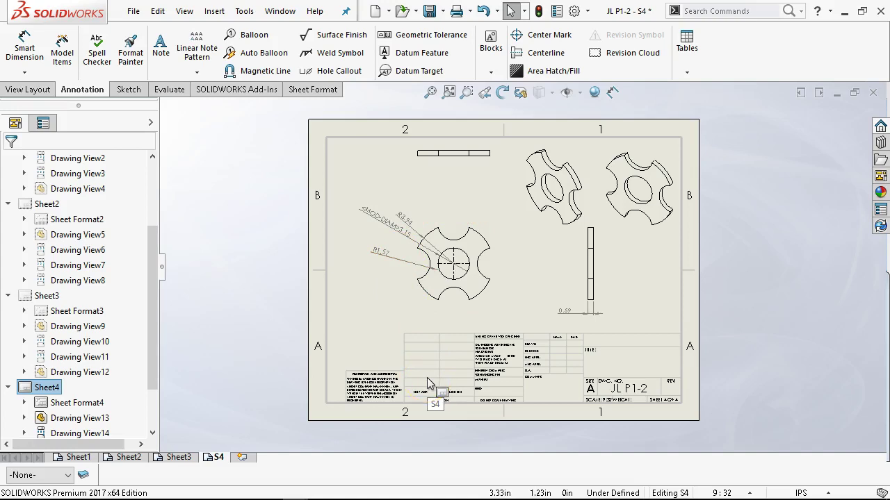
pyautogui.scroll(-1, 490, 367)
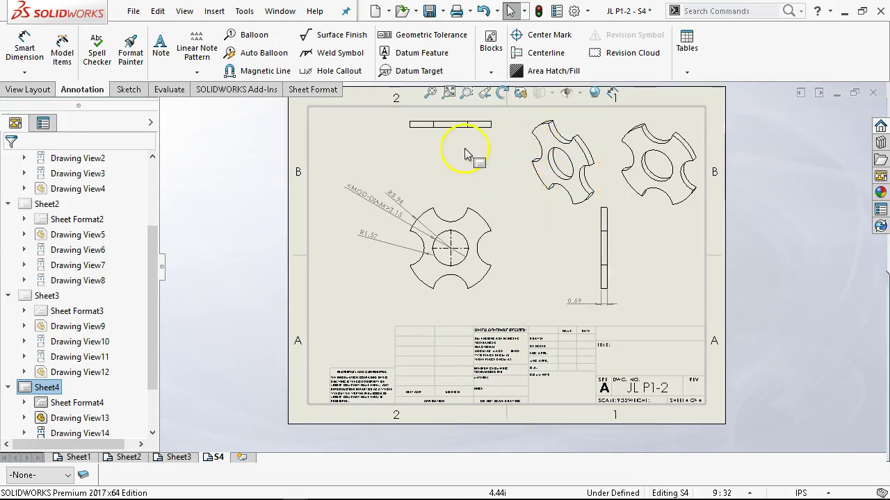
pyautogui.moveTo(452, 148); pyautogui.dragTo(449, 163)
pyautogui.click(458, 181)
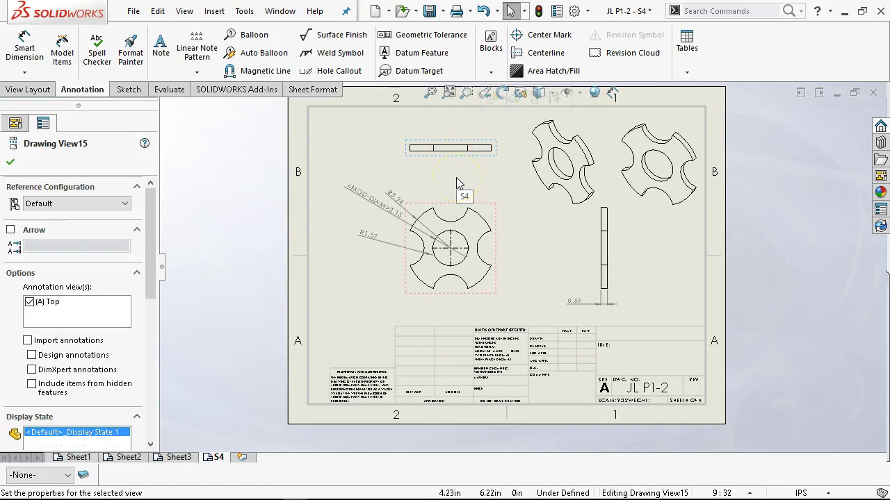